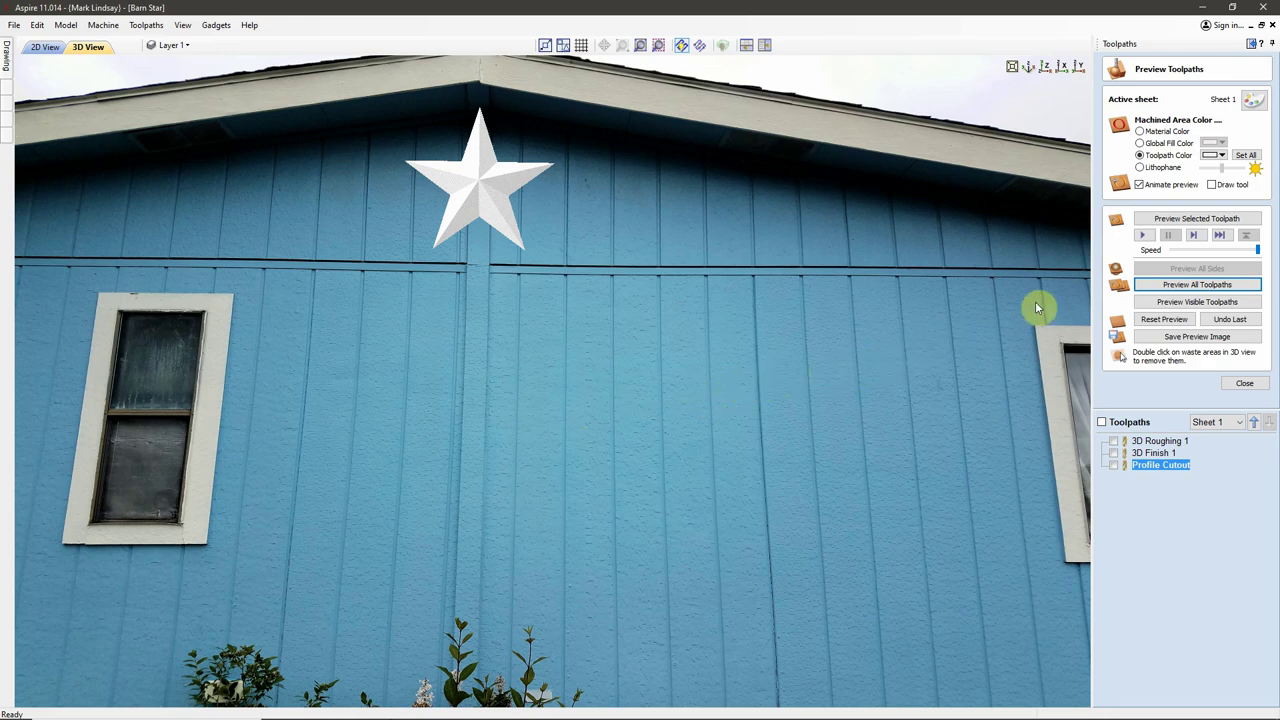
Examine the material appearance textures available for the previewed sheet and the material settings entry in the job setup.
left_click(1253, 100)
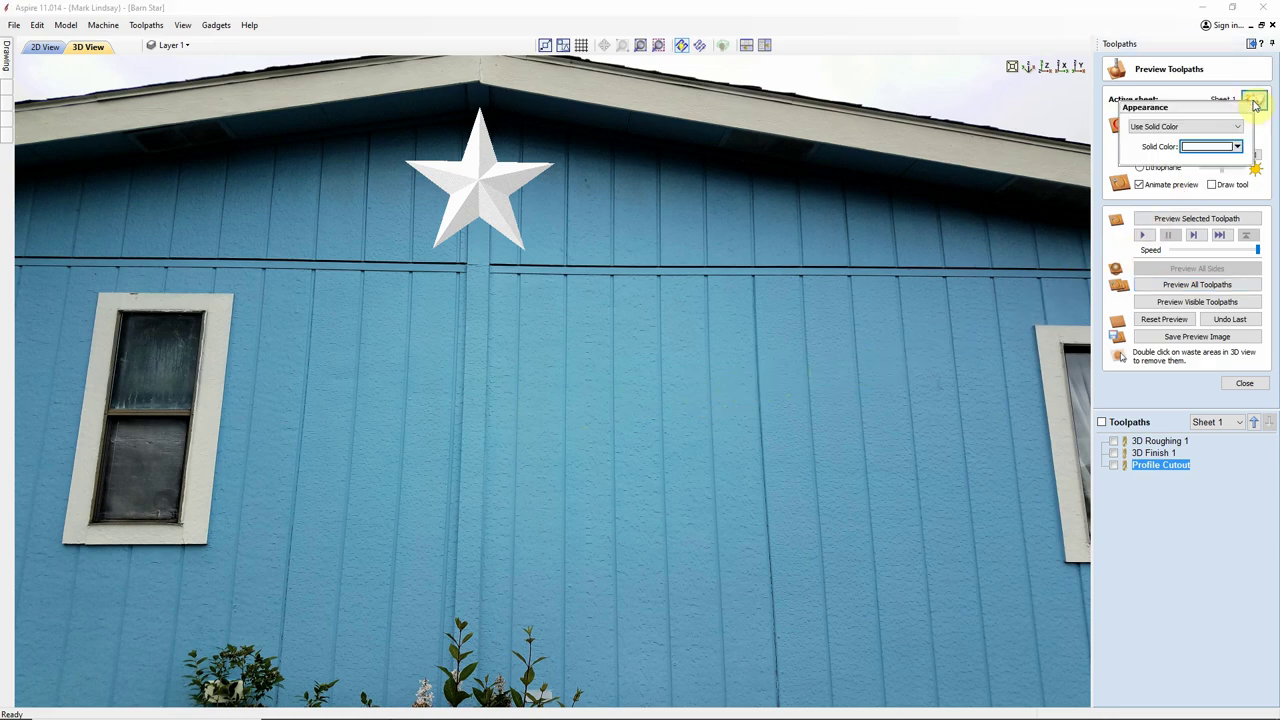
left_click(1238, 128)
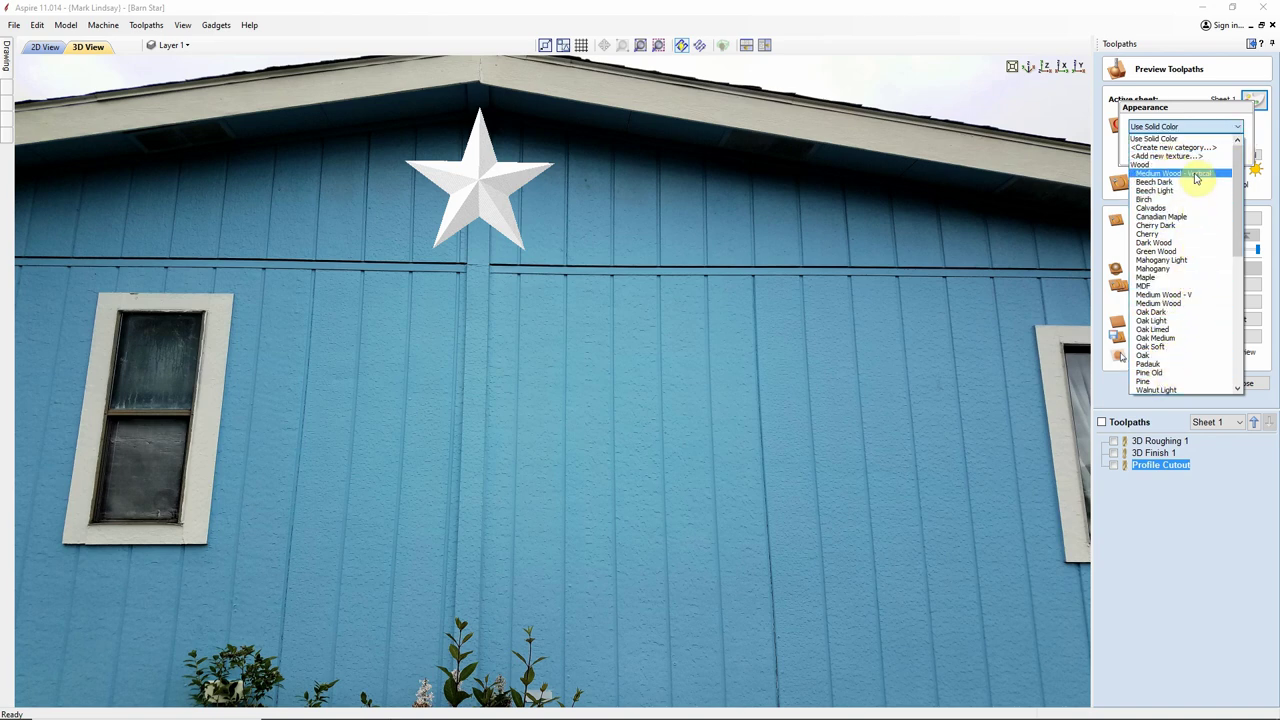
scroll(1170, 285, "down", 3)
scroll(1175, 345, "down", 3)
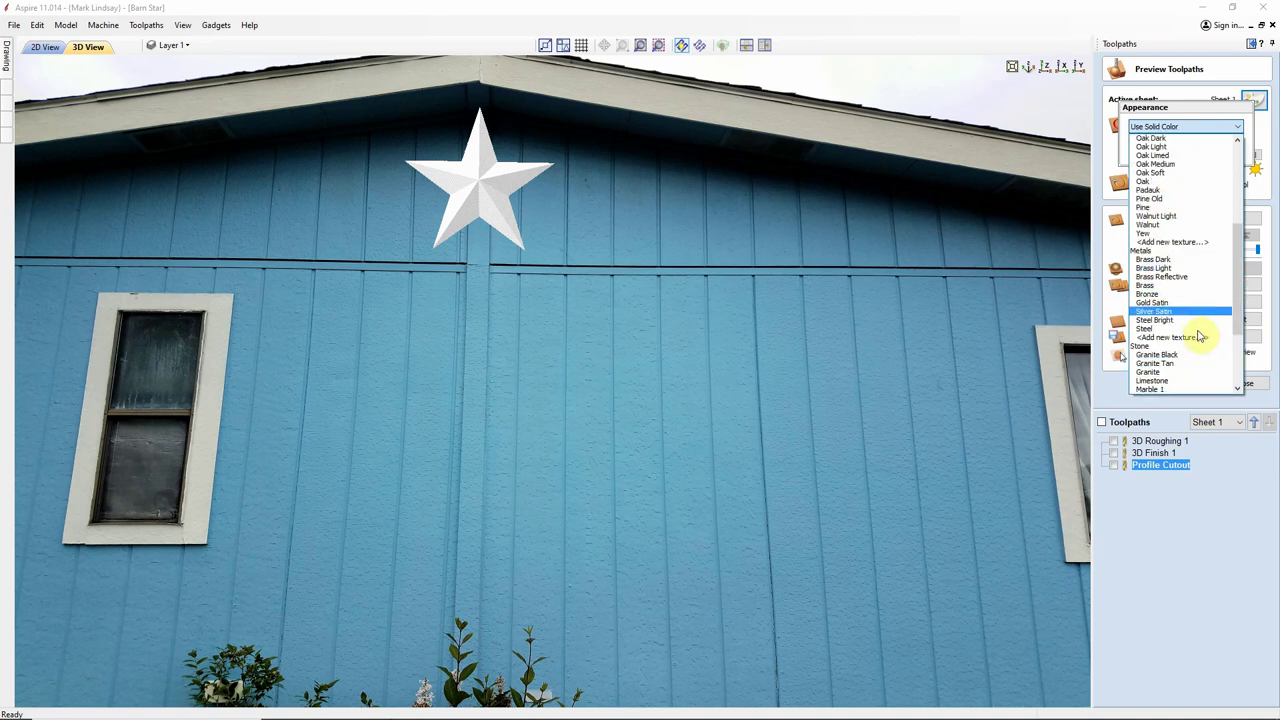
left_click(1200, 528)
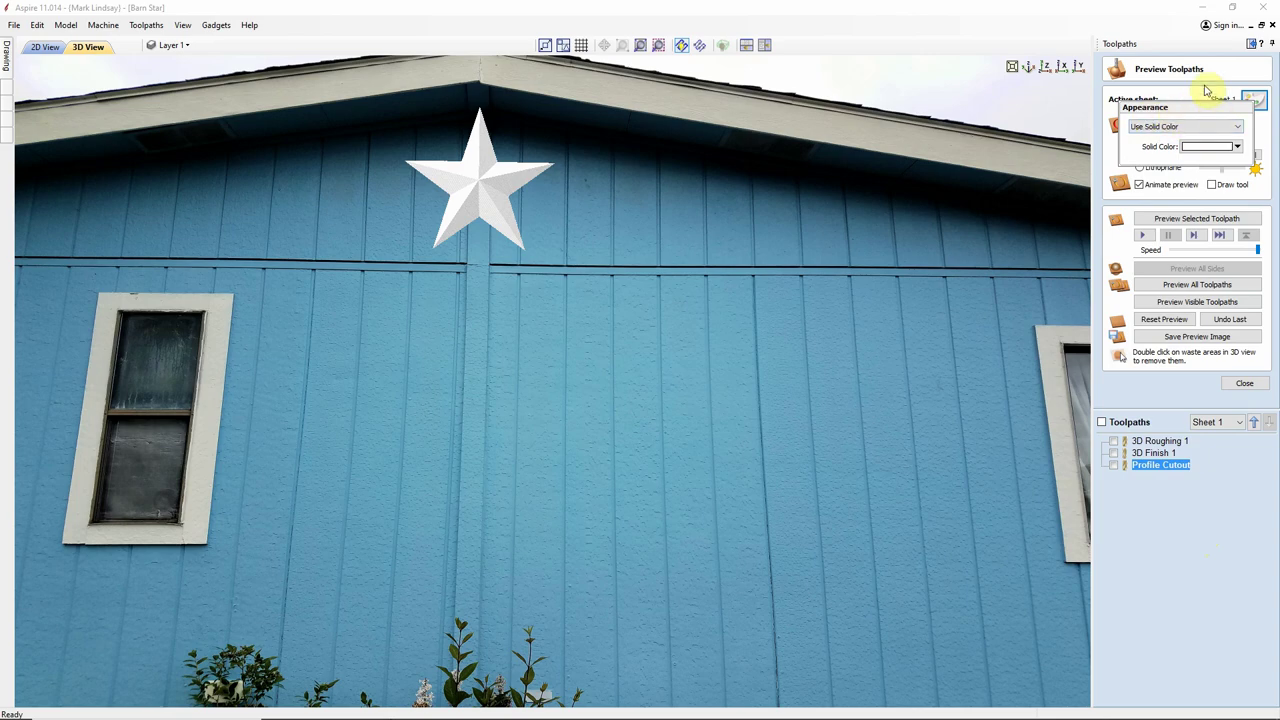
left_click(1205, 515)
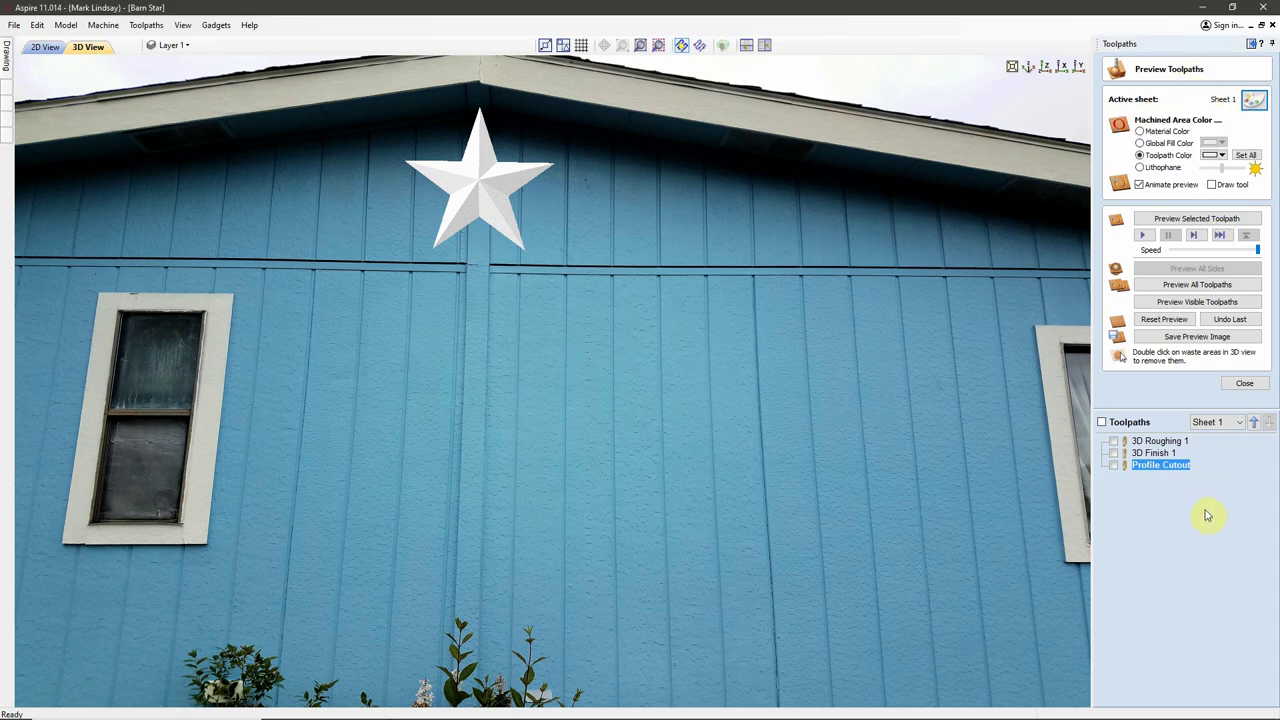
left_click(1253, 45)
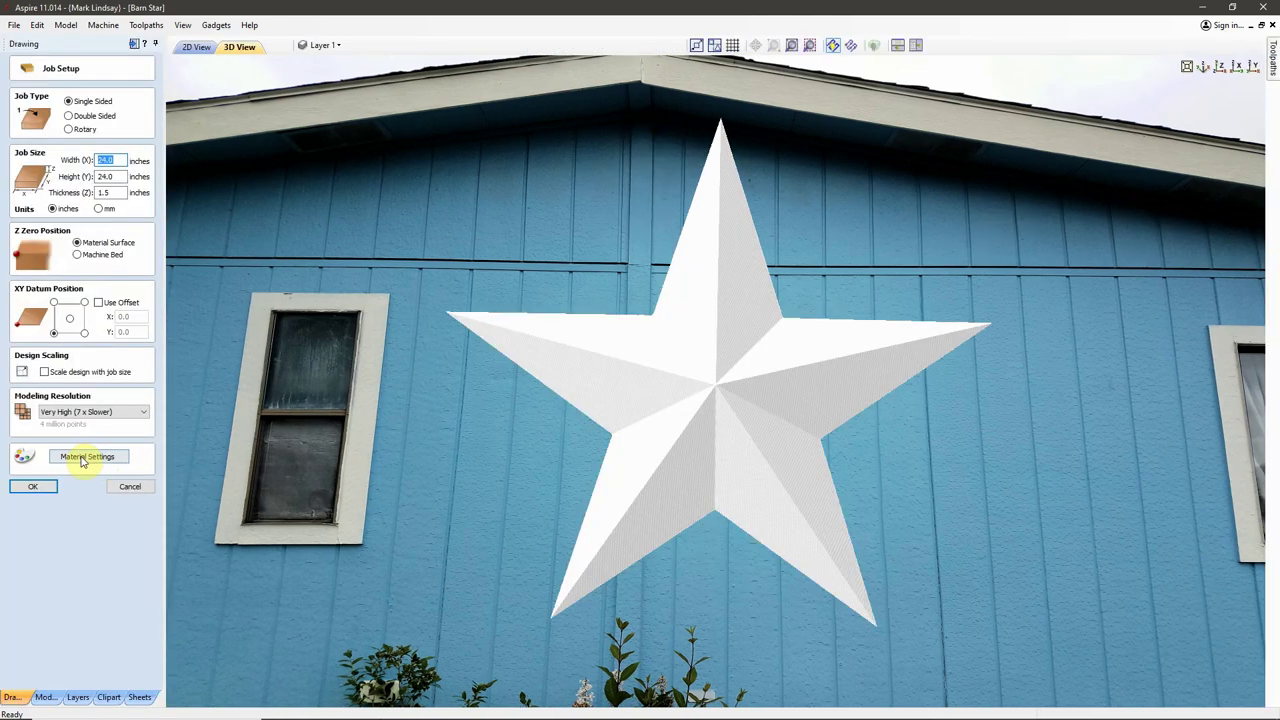
key("Return")
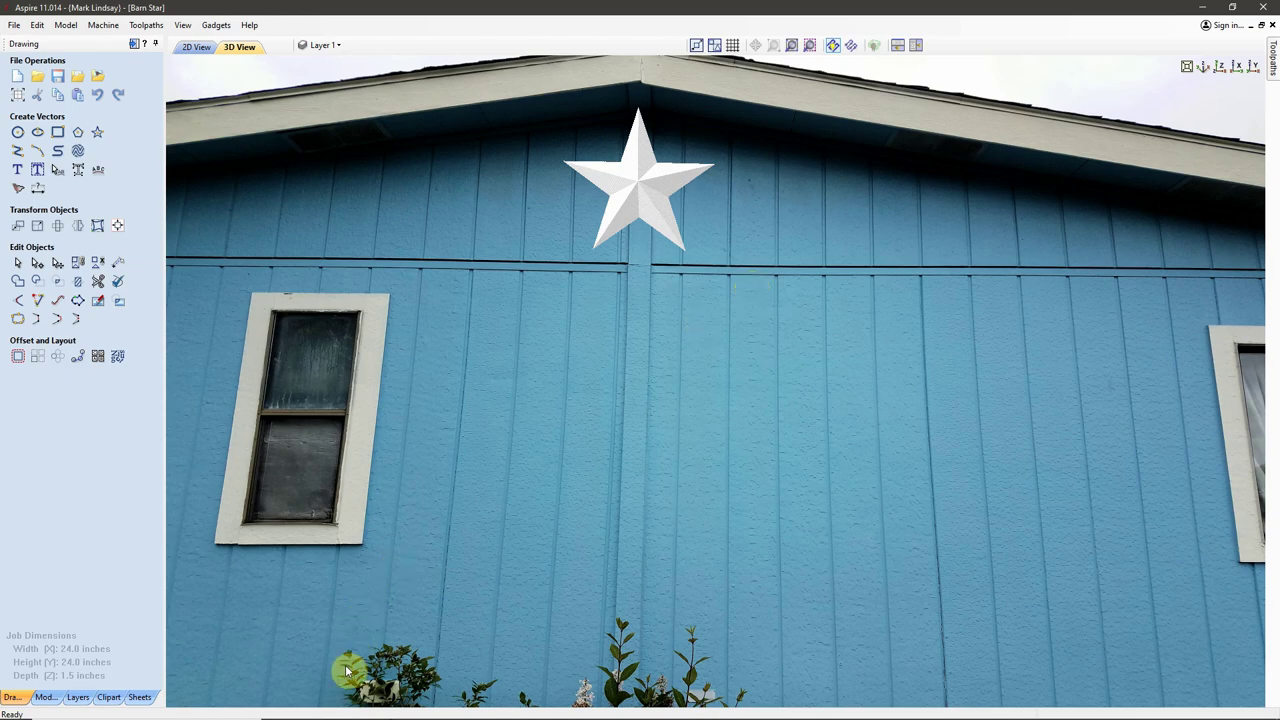
Switch to the second open Barn Star project and show its star model in 3D.
mouse_move(353, 710)
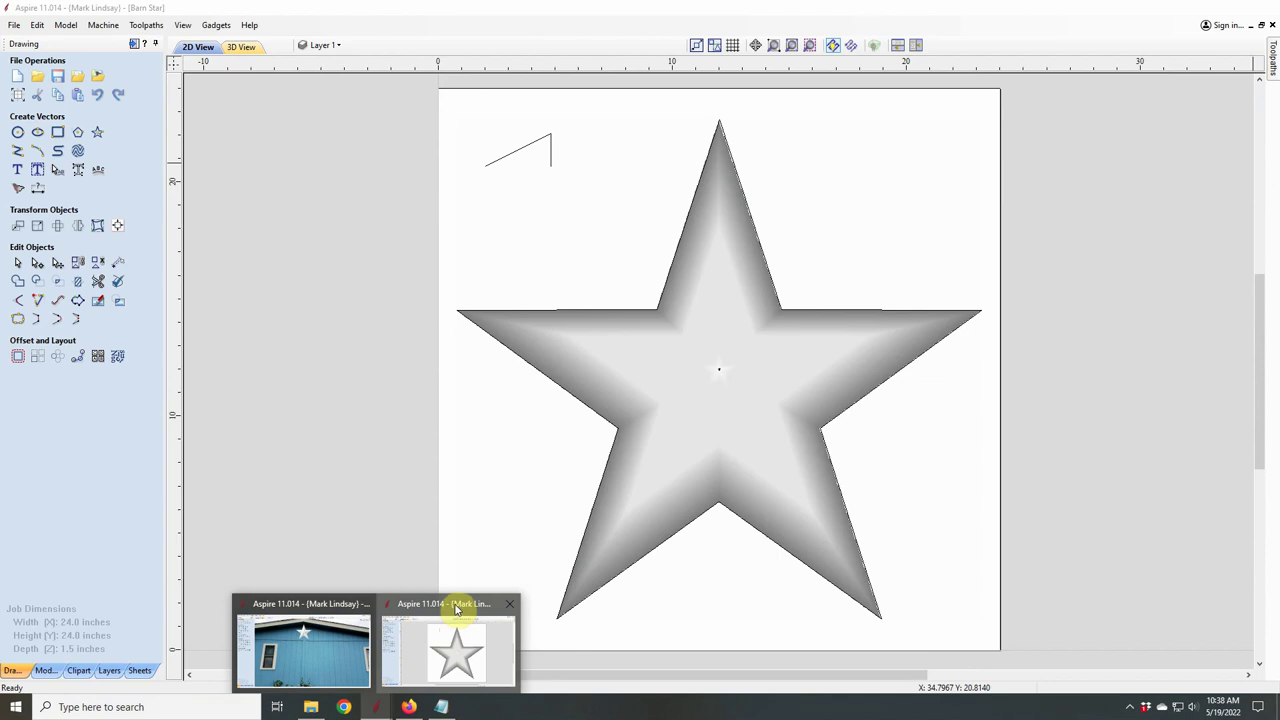
left_click(455, 605)
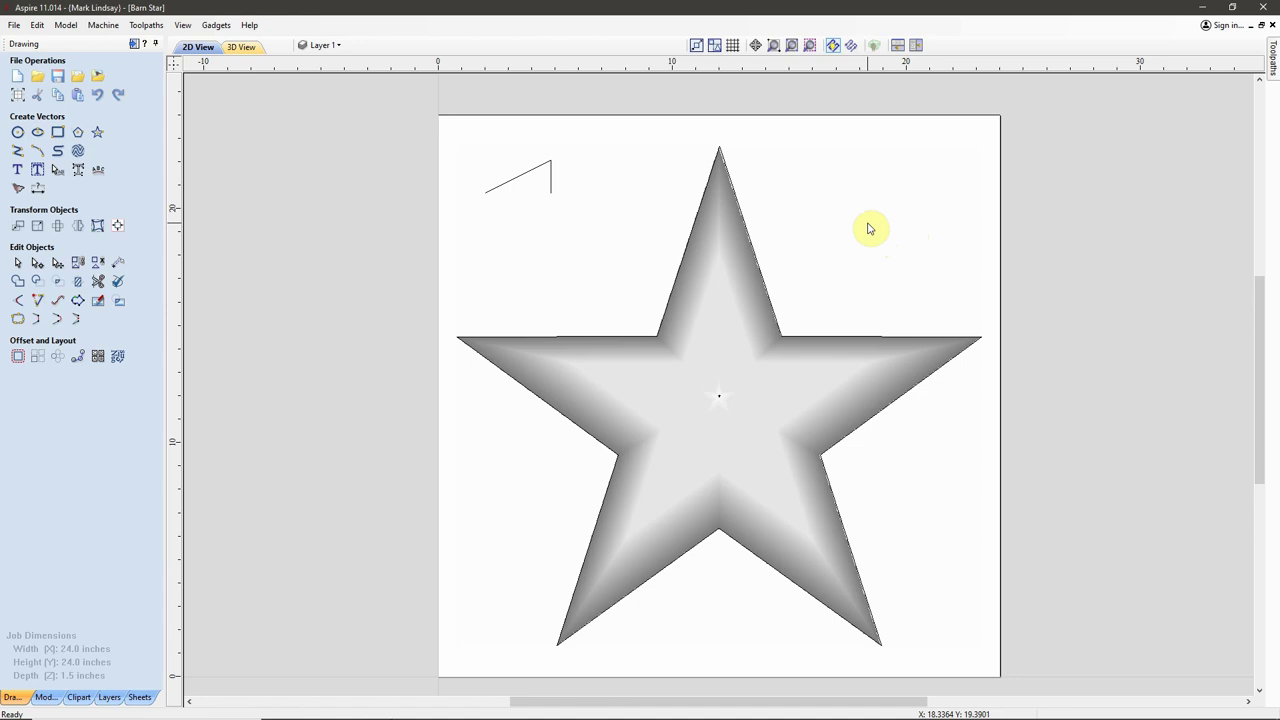
left_click(242, 47)
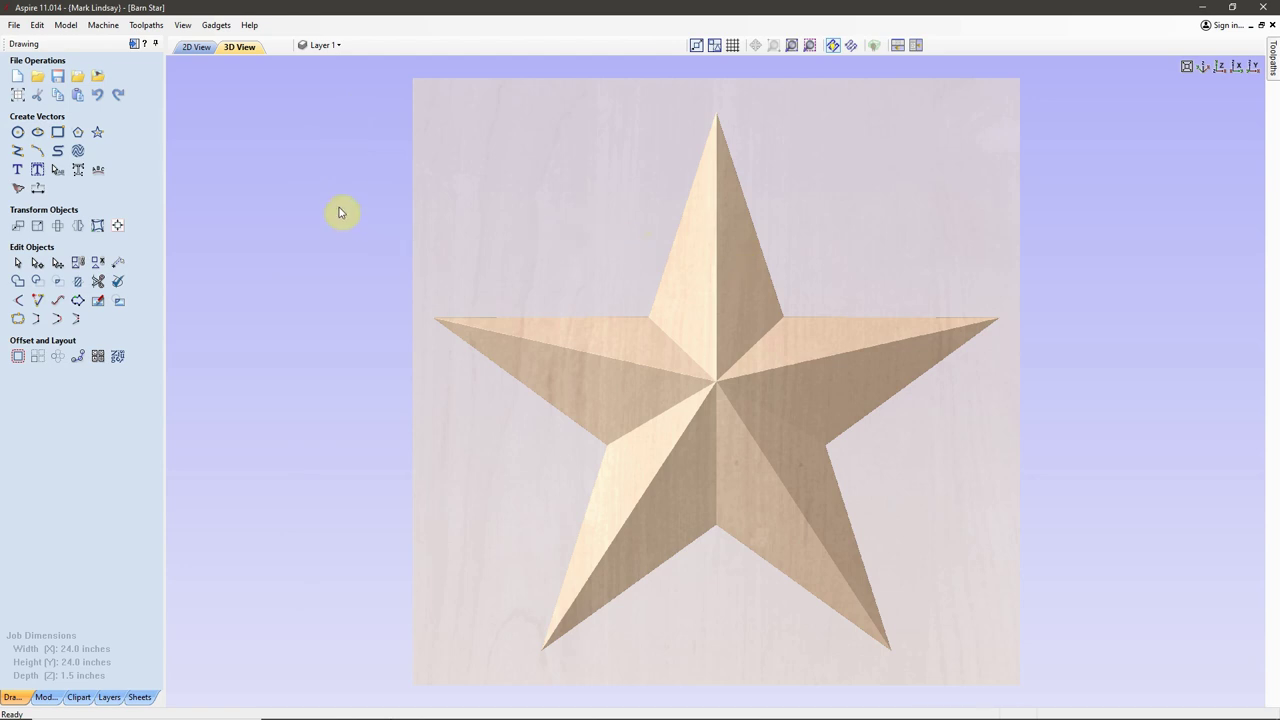
Open the program options and bring the 3D View Settings section into view.
left_click(38, 25)
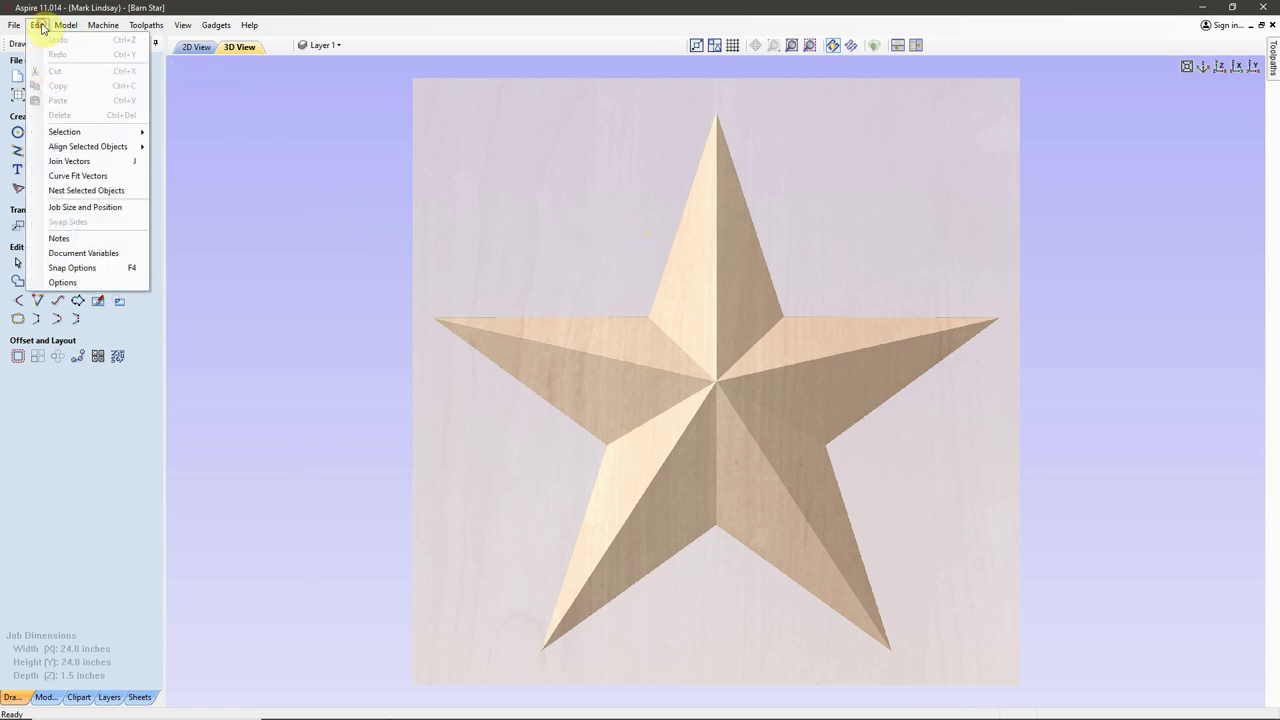
left_click(62, 283)
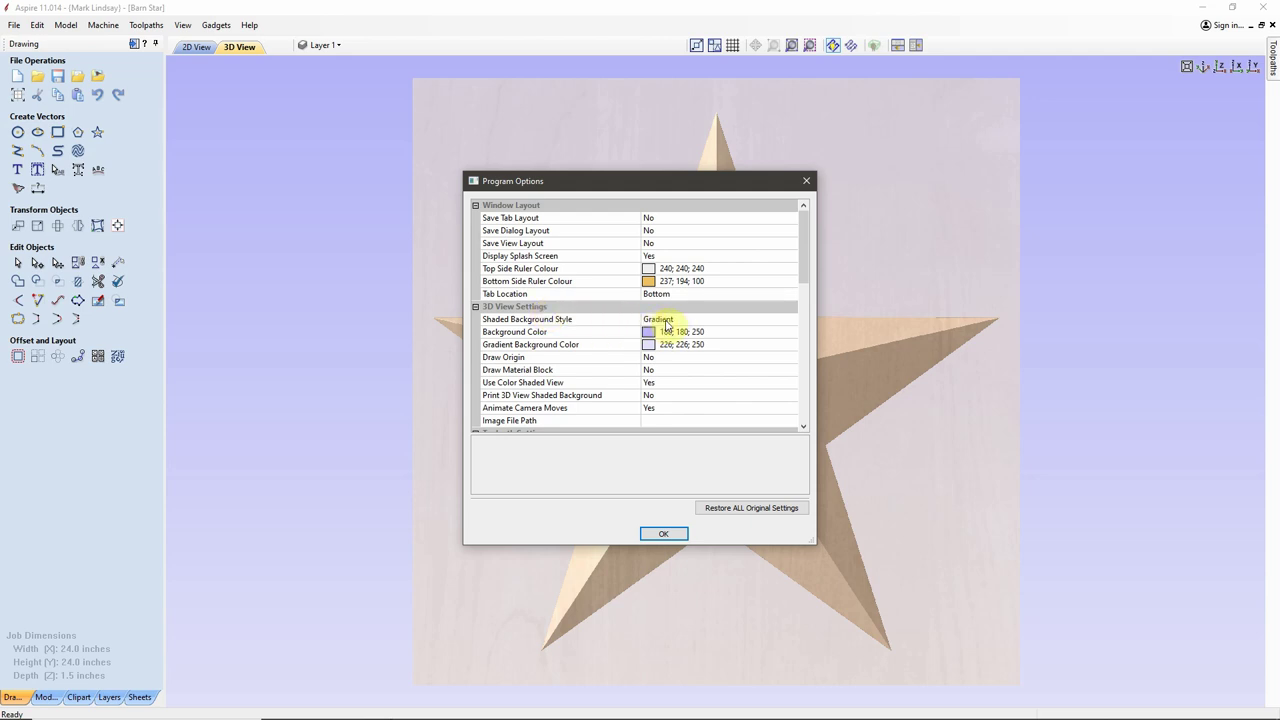
scroll(628, 328, "down", 1)
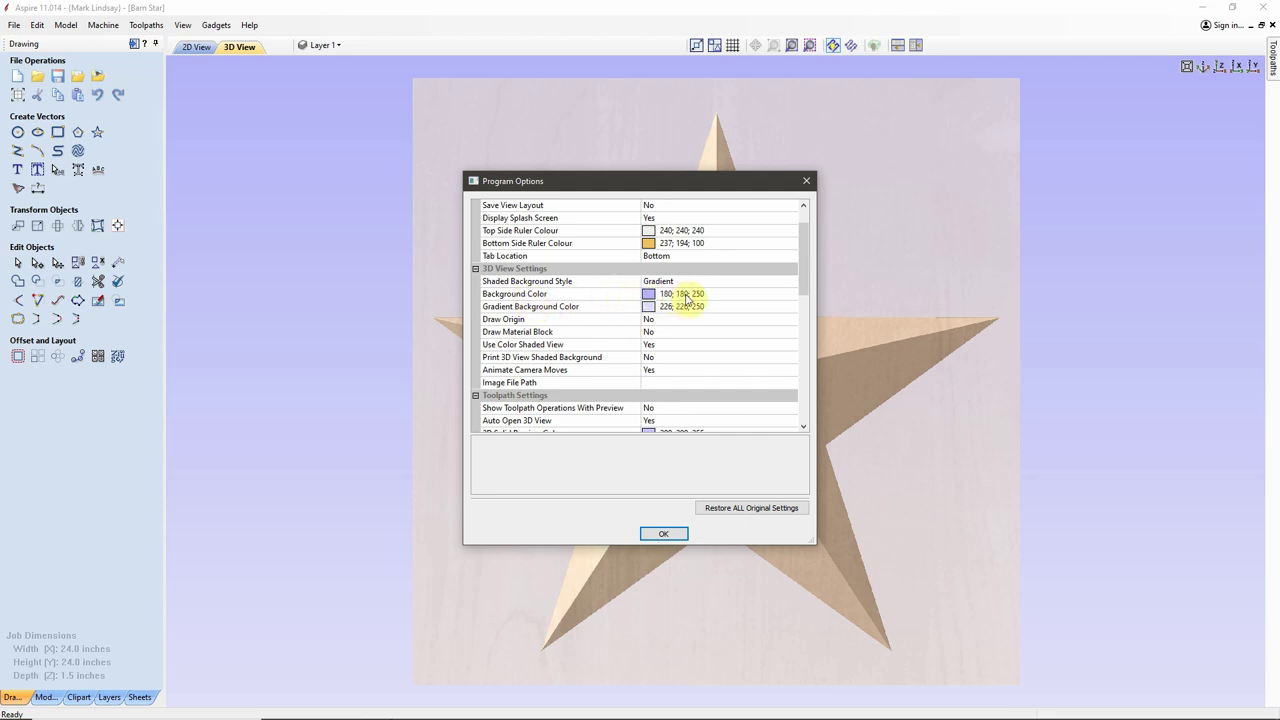
Examine the standard and custom color choices for the 3D view's background color without changing it.
left_click(652, 296)
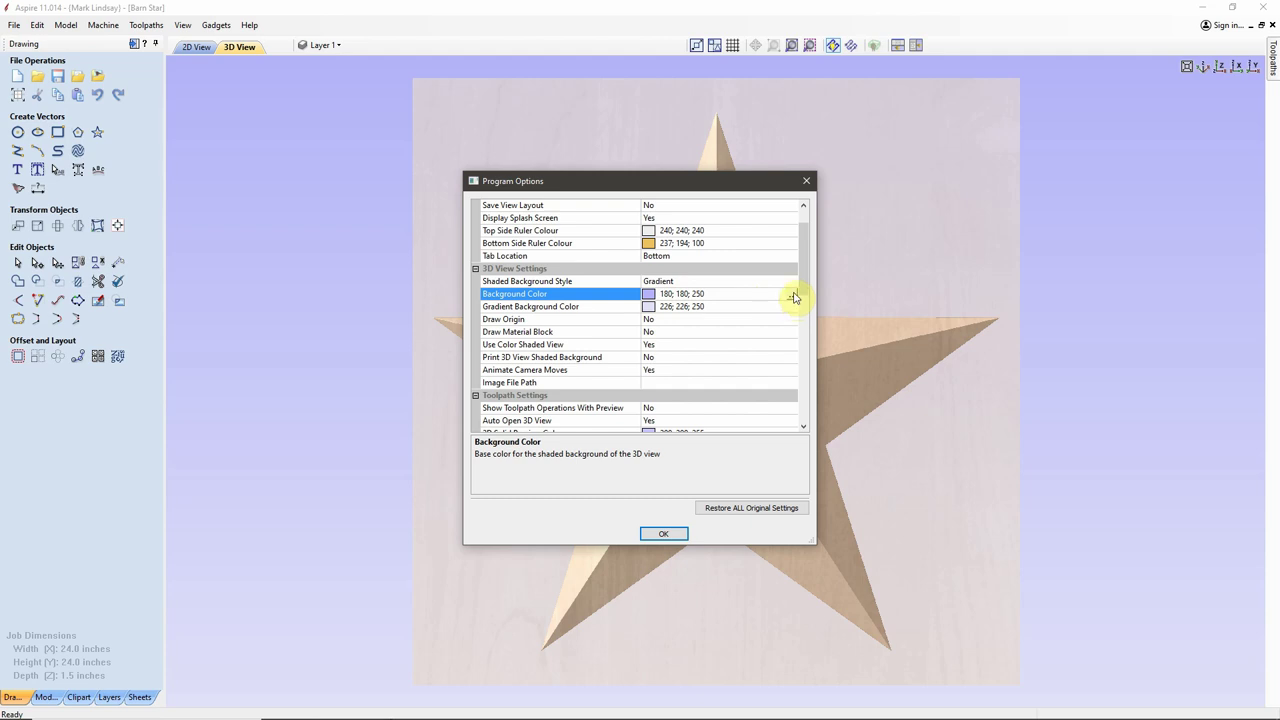
left_click(792, 296)
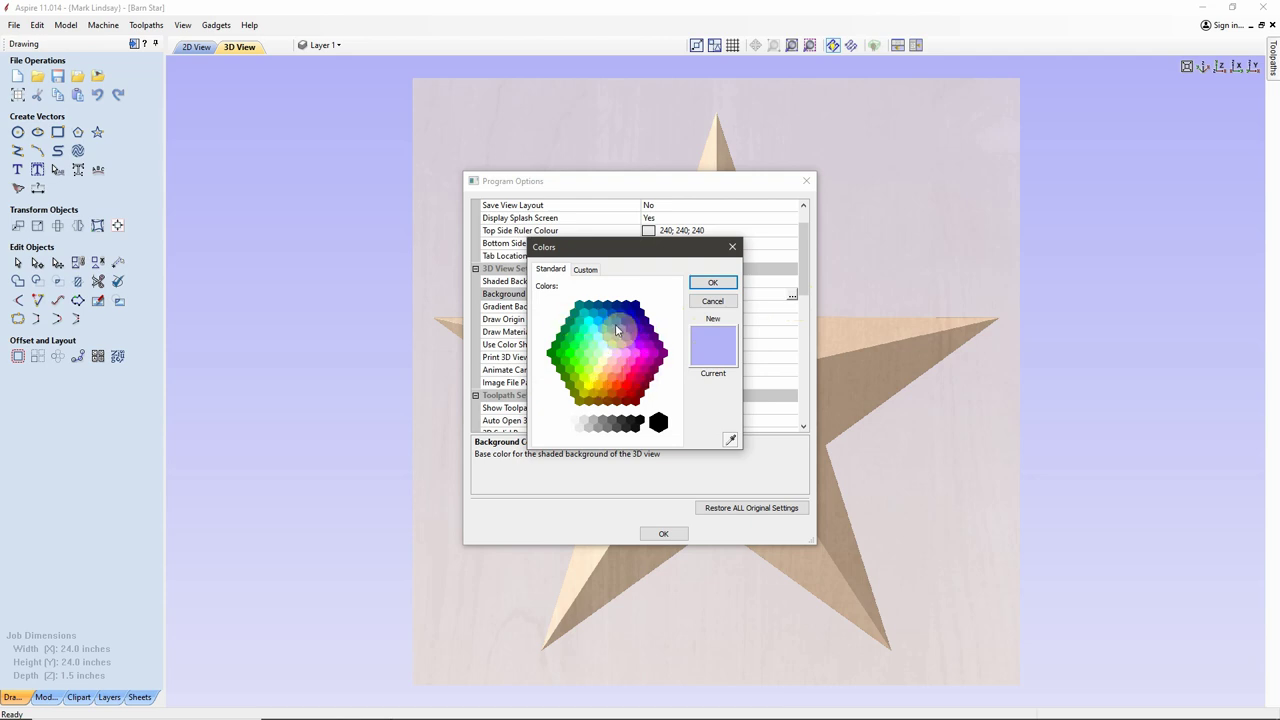
left_click(585, 270)
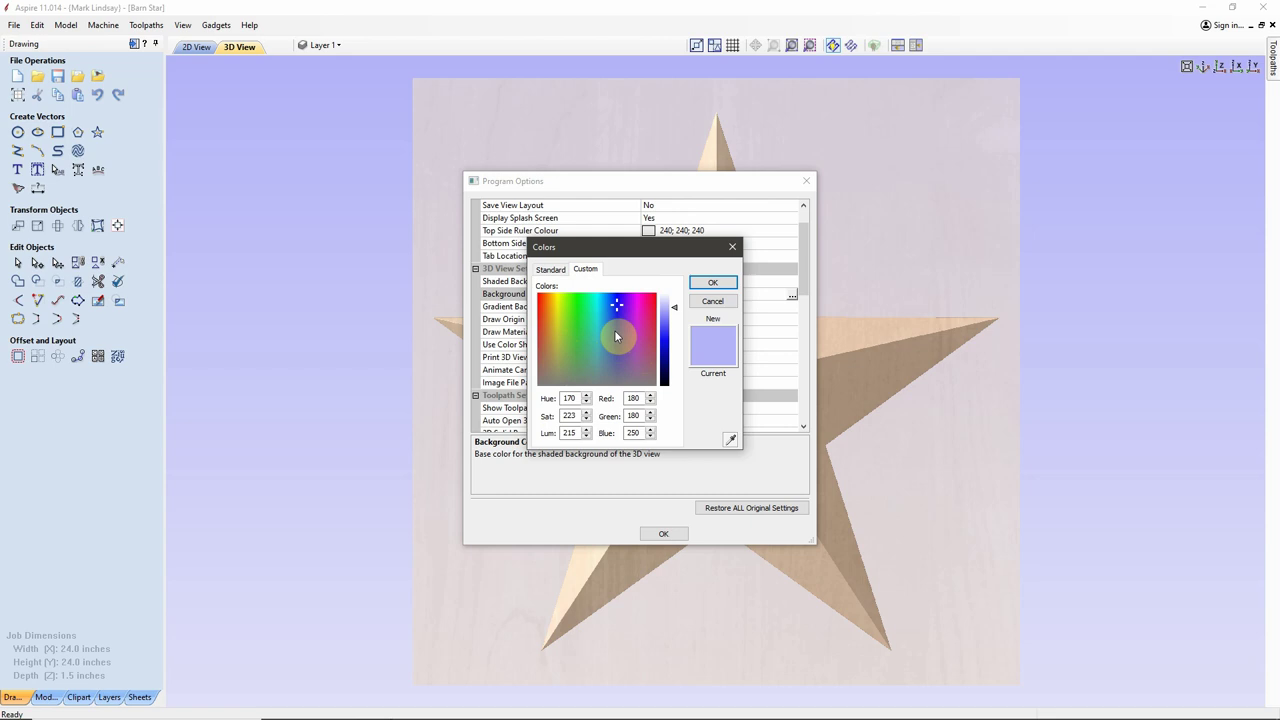
left_click(712, 301)
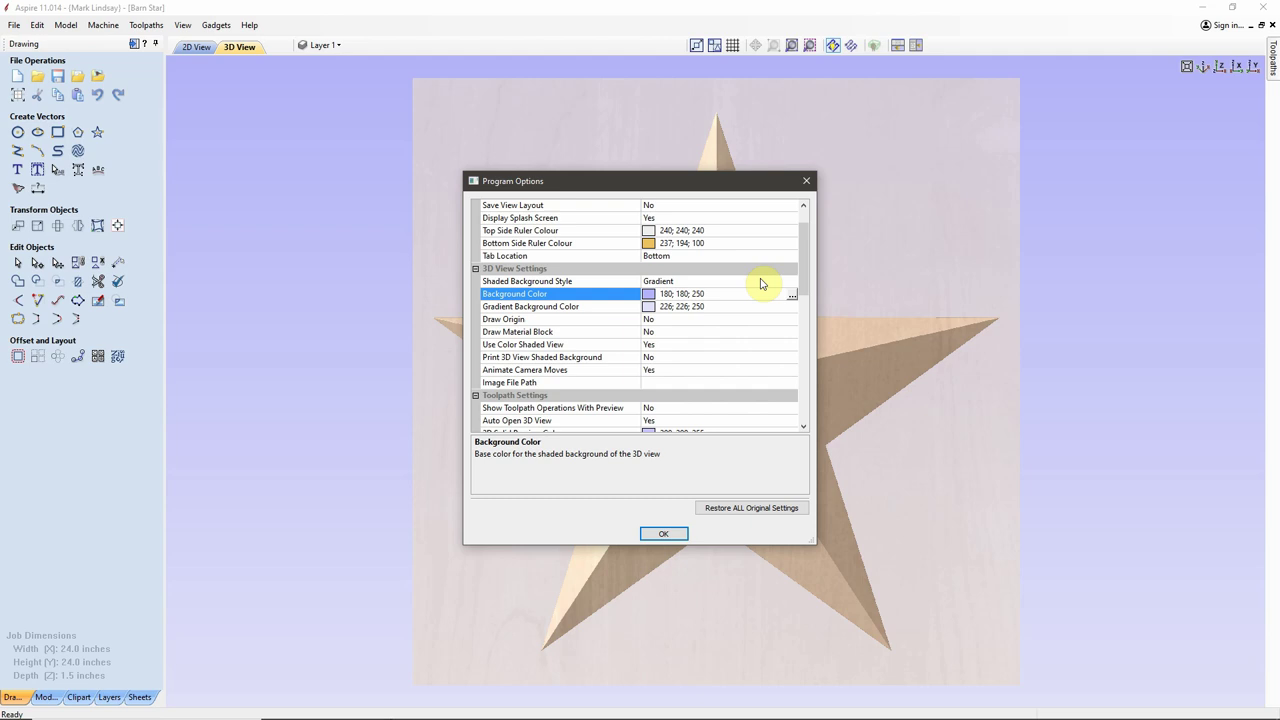
Look through the shaded background styles for the 3D view, keeping Gradient selected.
left_click(750, 280)
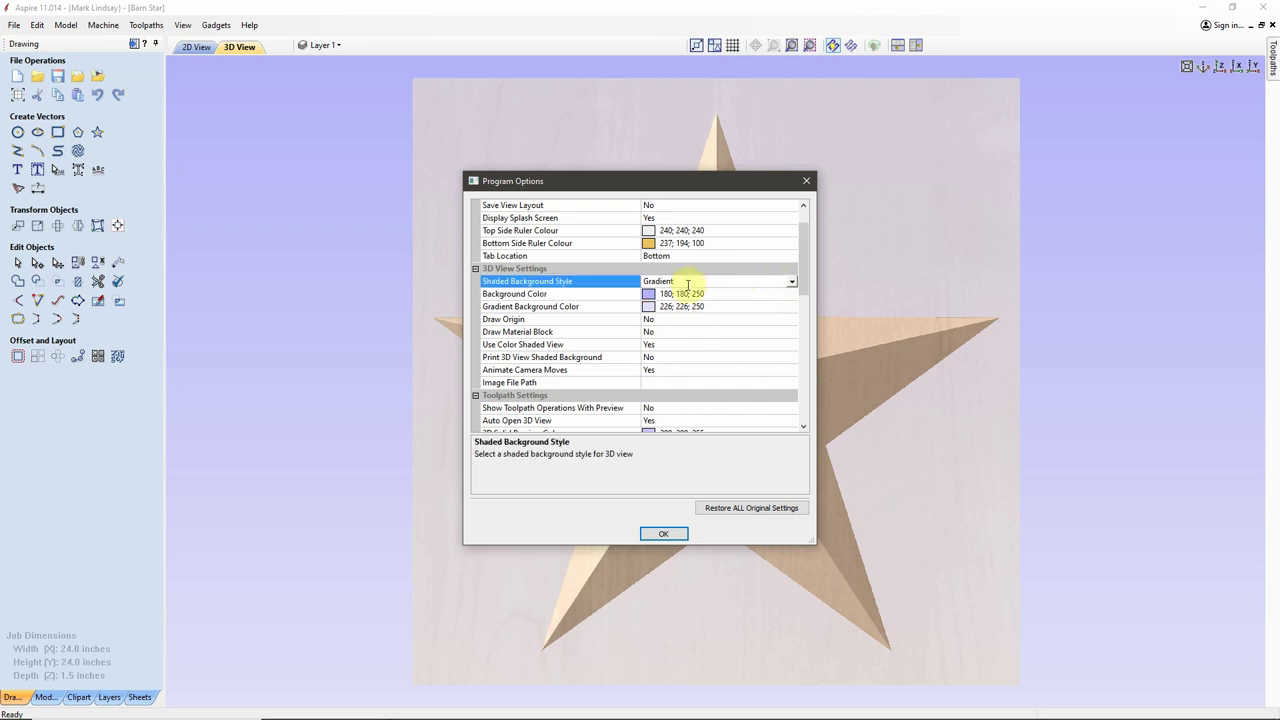
left_click(760, 281)
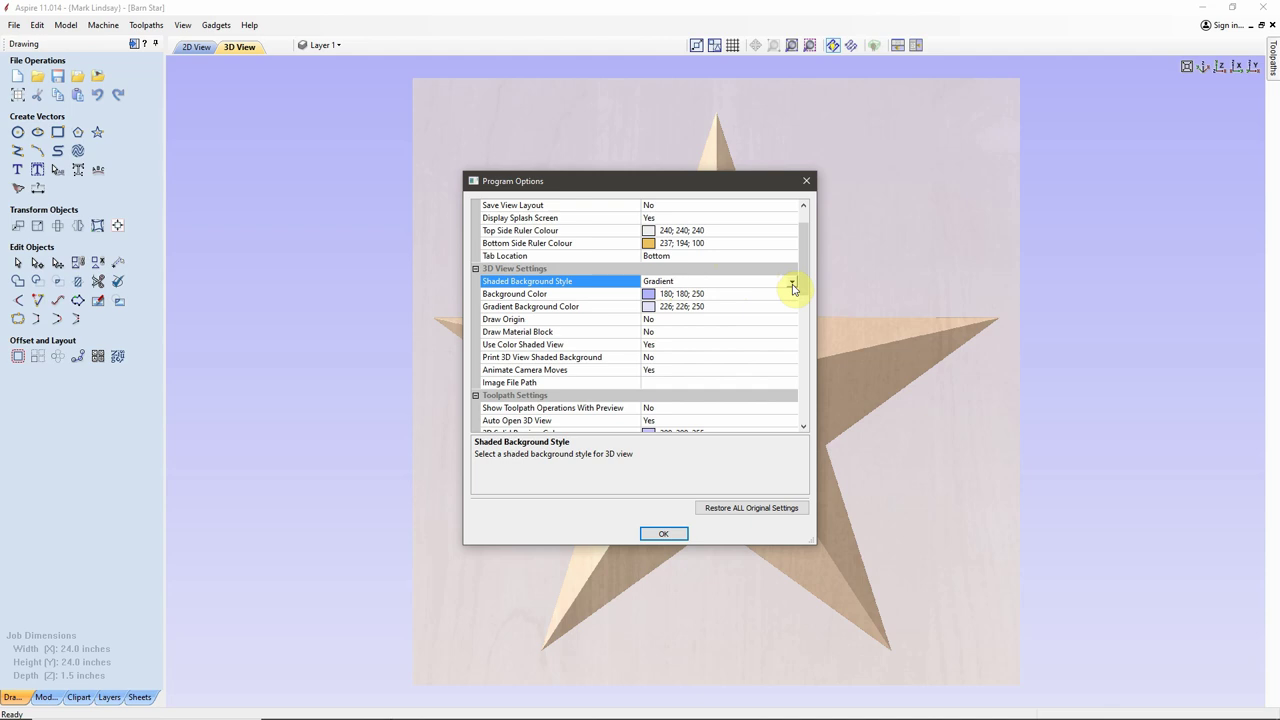
left_click(791, 284)
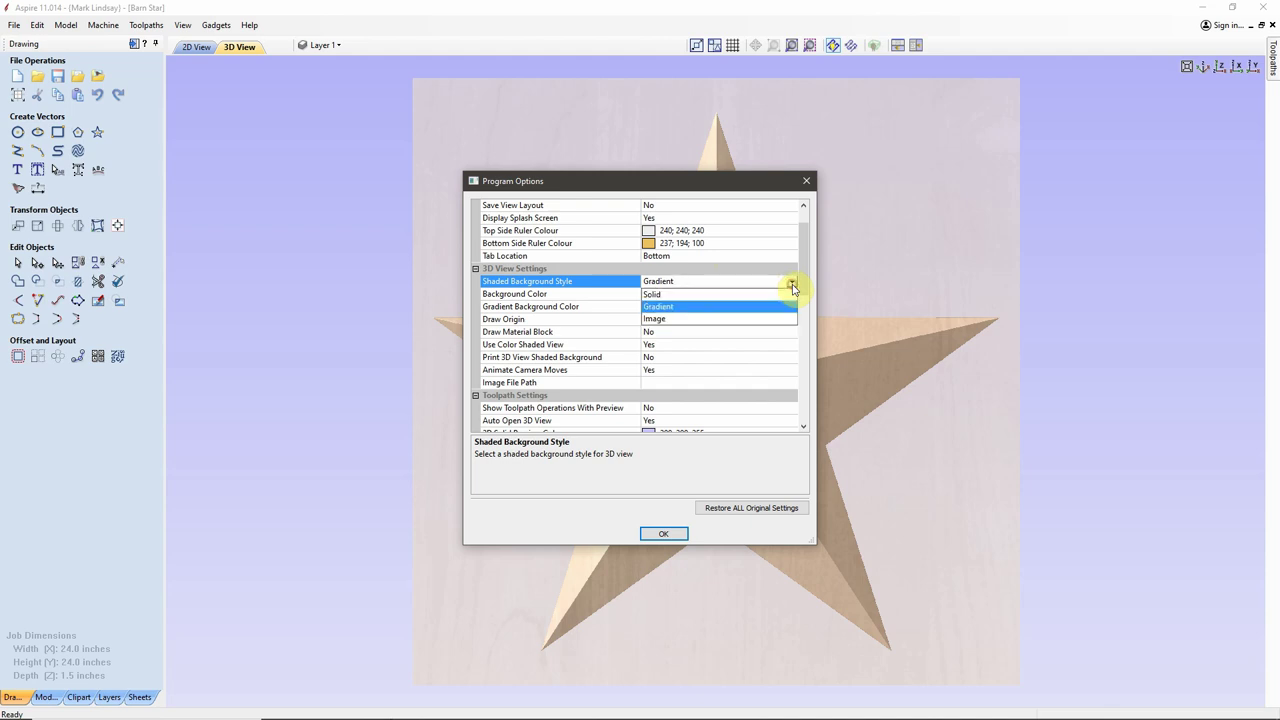
left_click(715, 311)
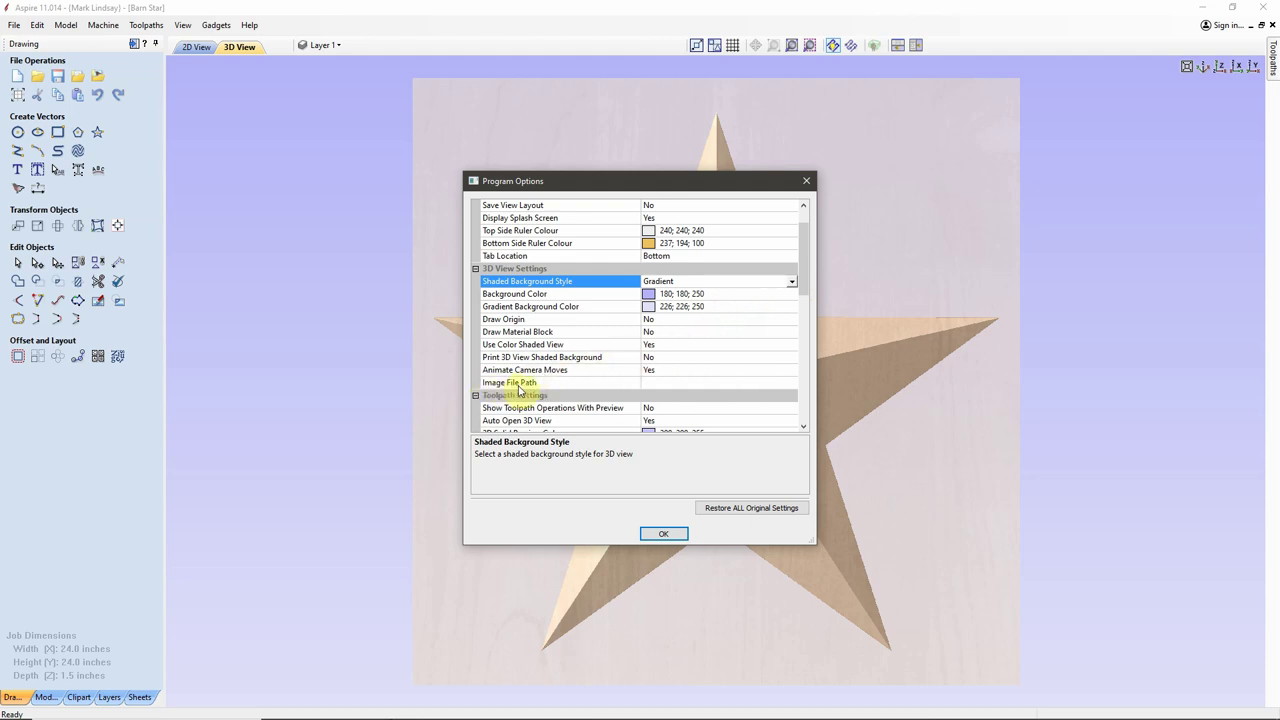
Switch to File Explorer and copy the path of the "4 - Add Textures and Backgrounds" folder containing Back 1.jpg.
left_click(680, 382)
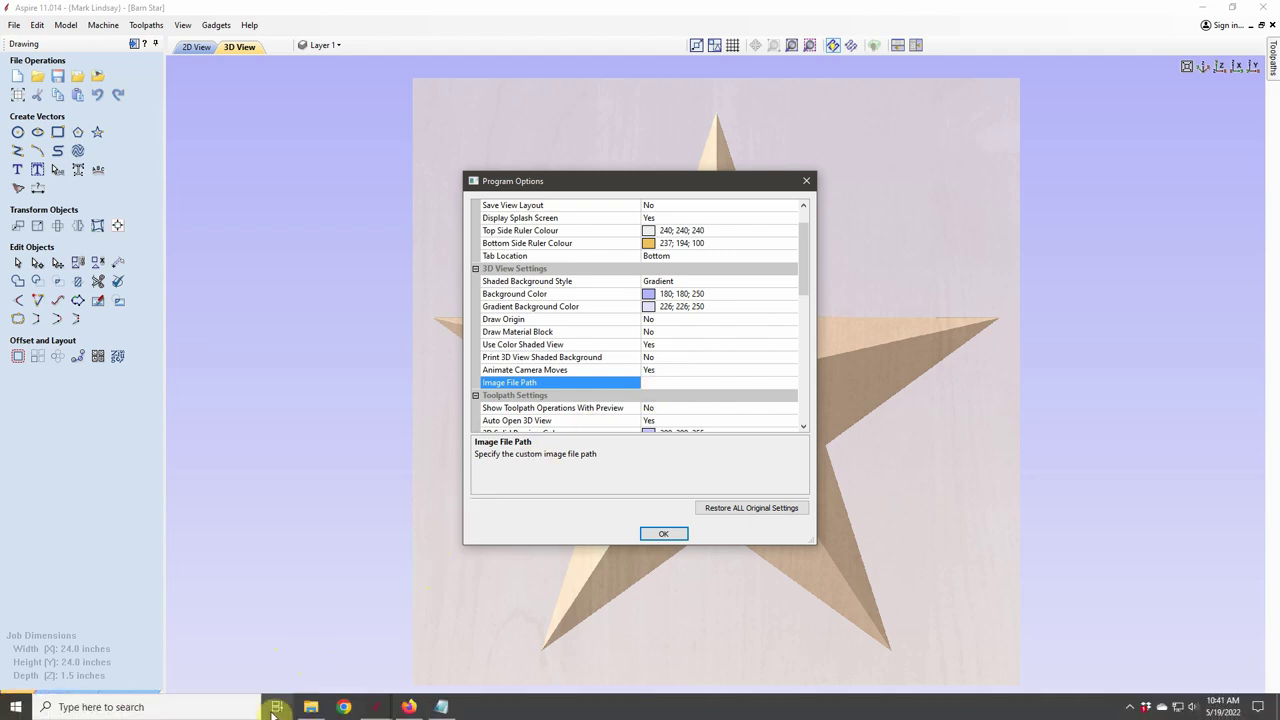
mouse_move(311, 708)
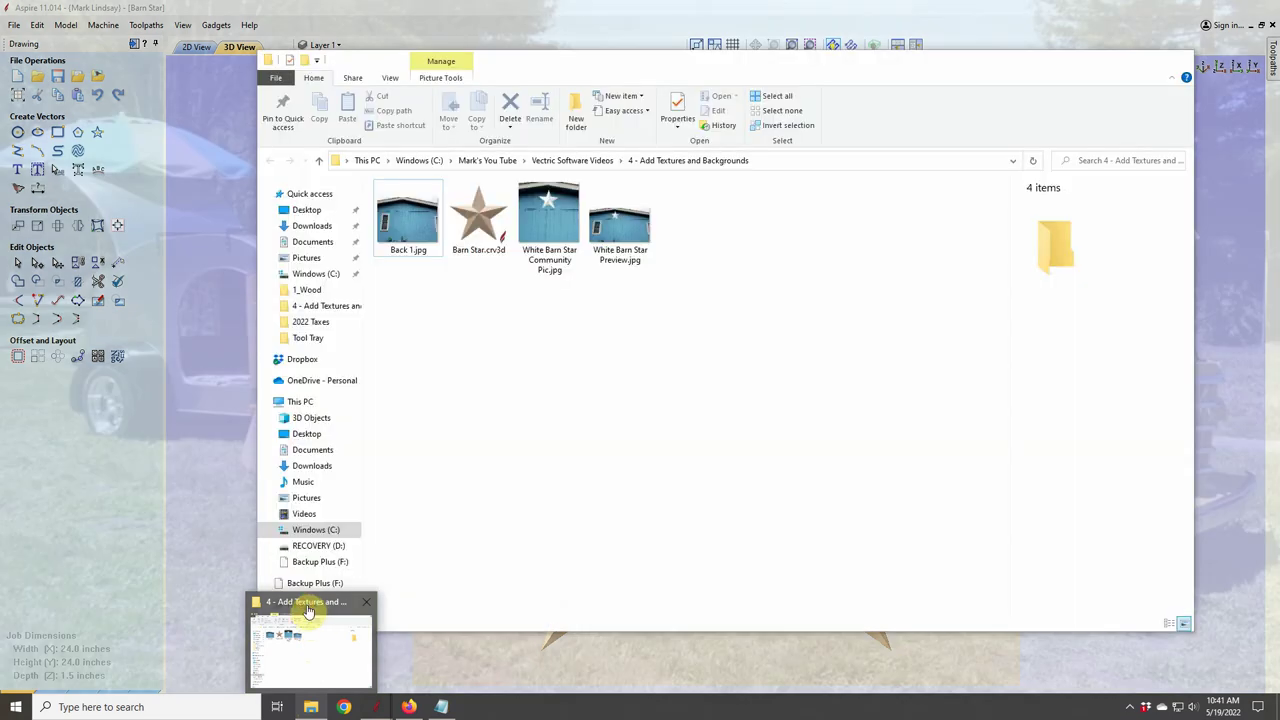
left_click(308, 612)
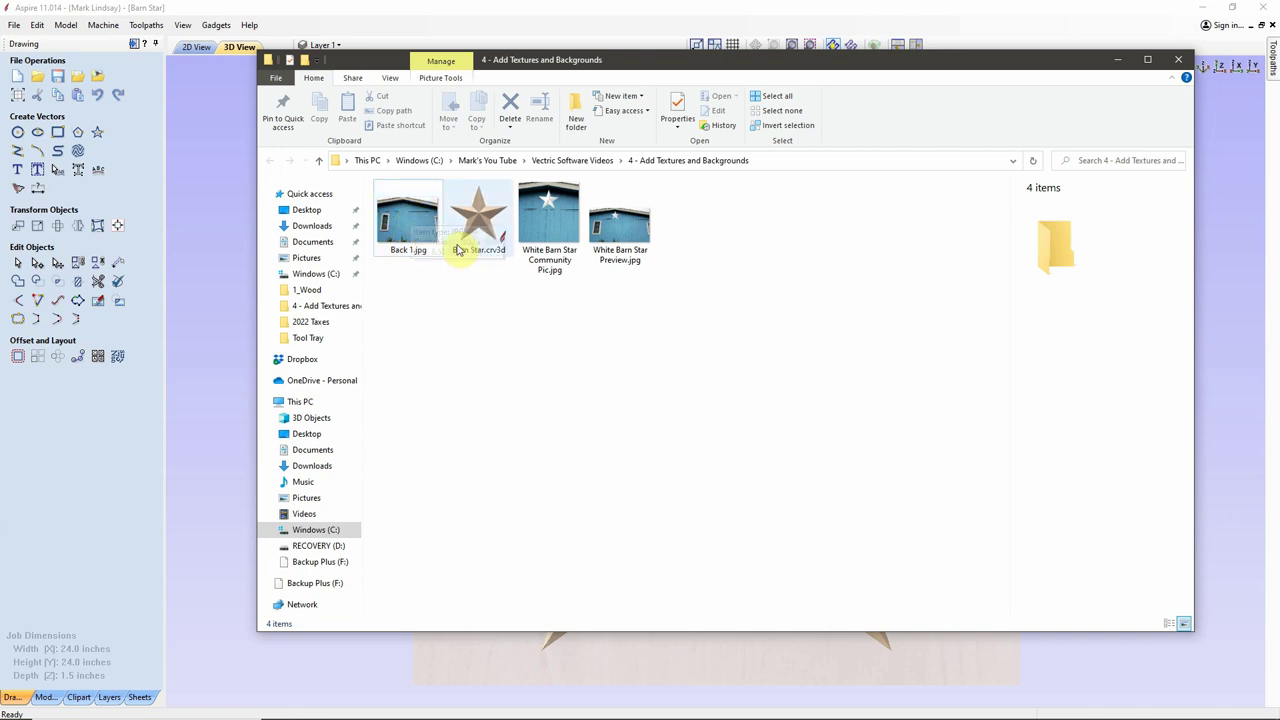
left_click(413, 224)
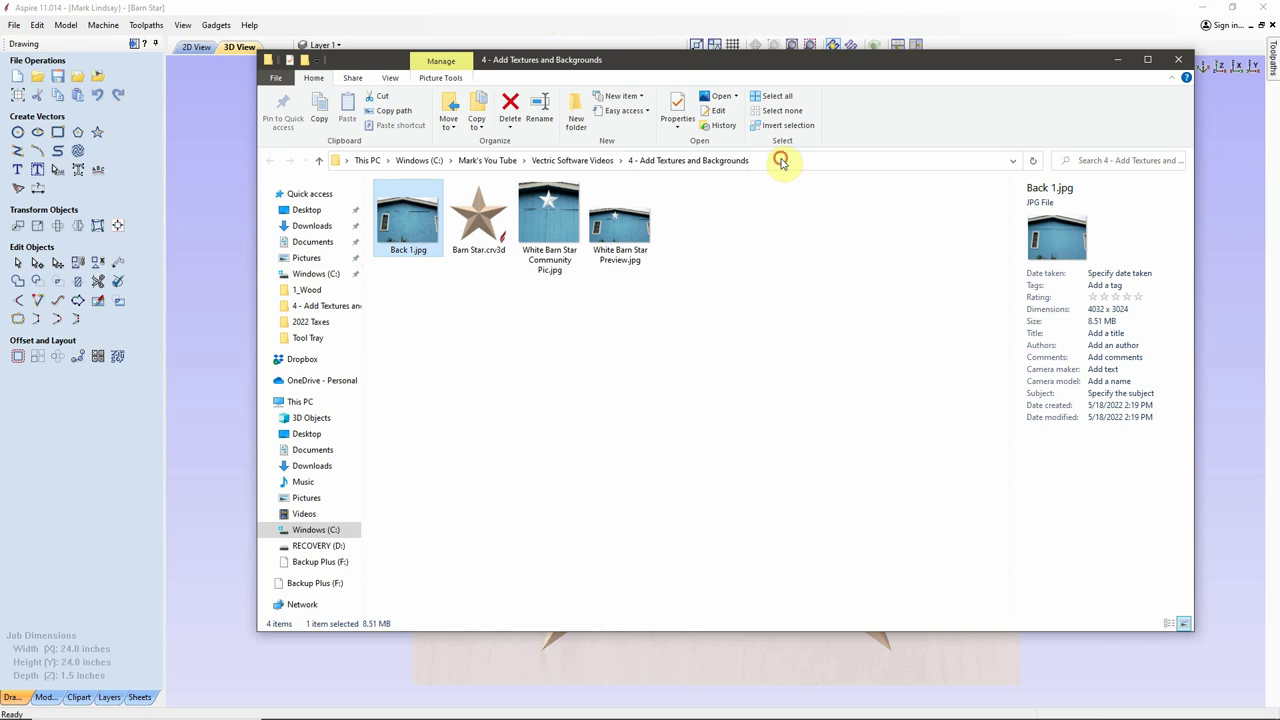
left_click(785, 160)
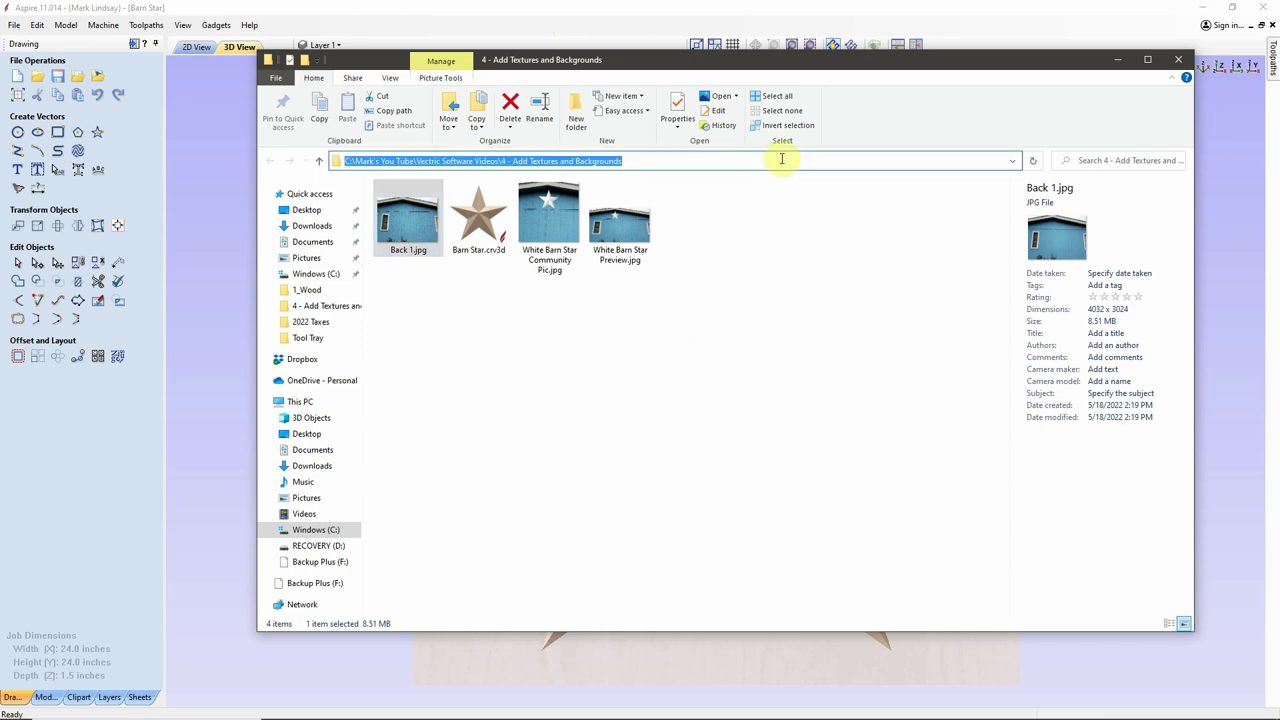
right_click(603, 166)
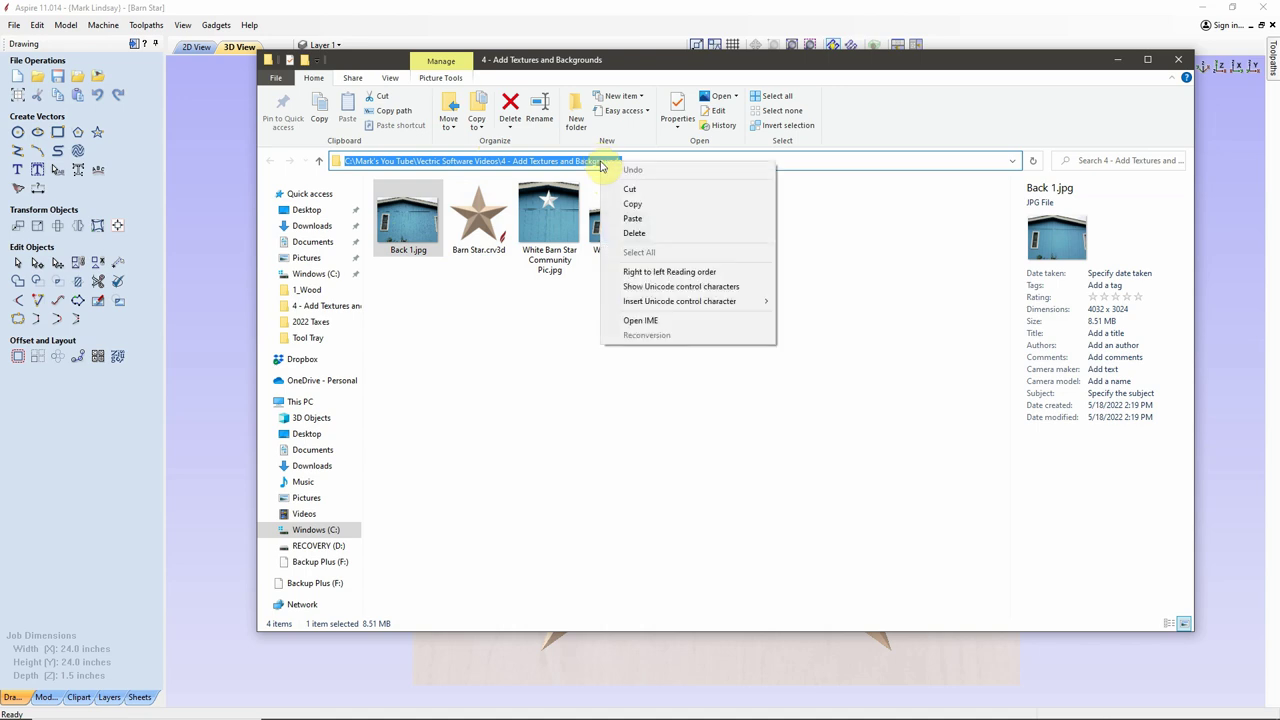
left_click(648, 204)
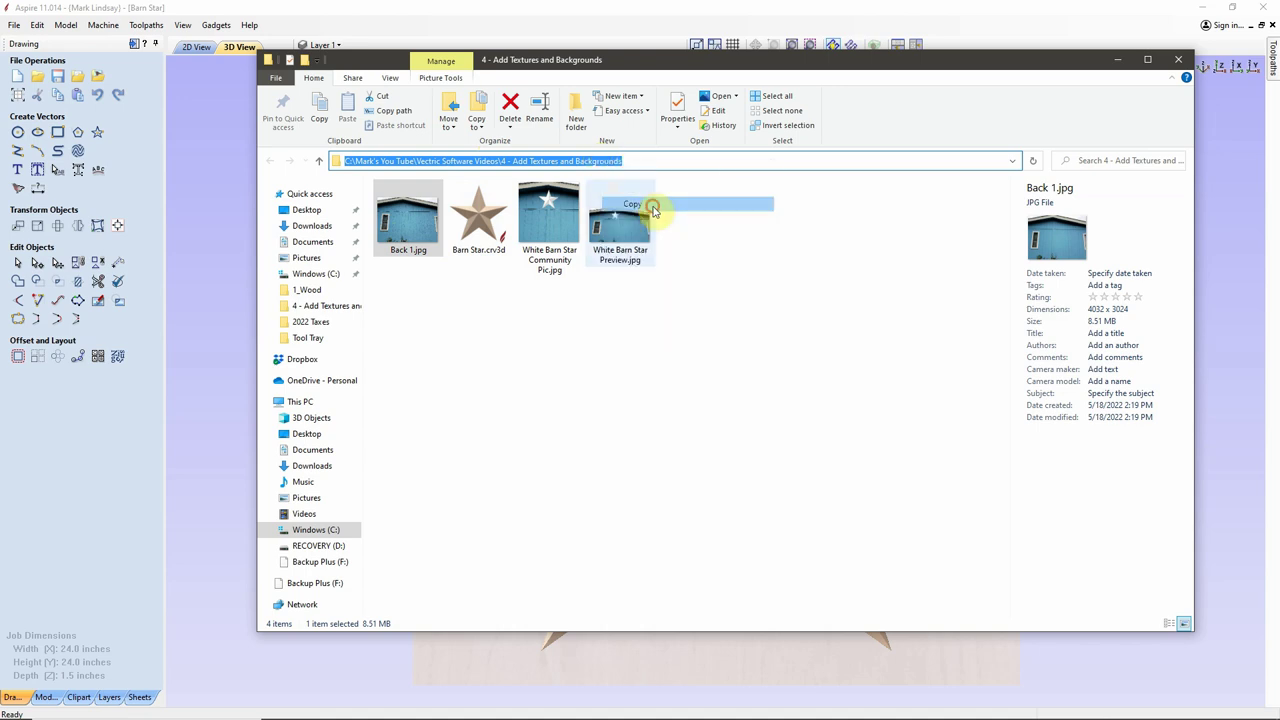
left_click(745, 373)
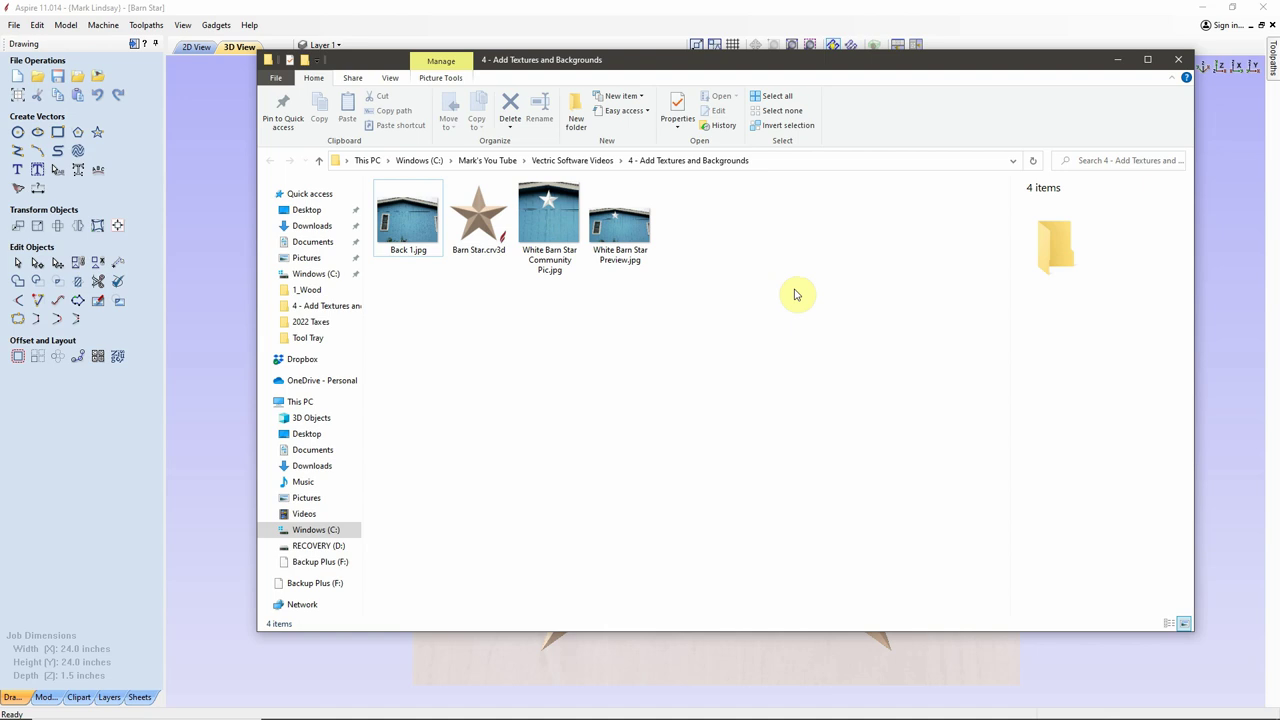
Return to the program options, paste the copied folder path as the Image File Path, and append a backslash.
left_click(764, 12)
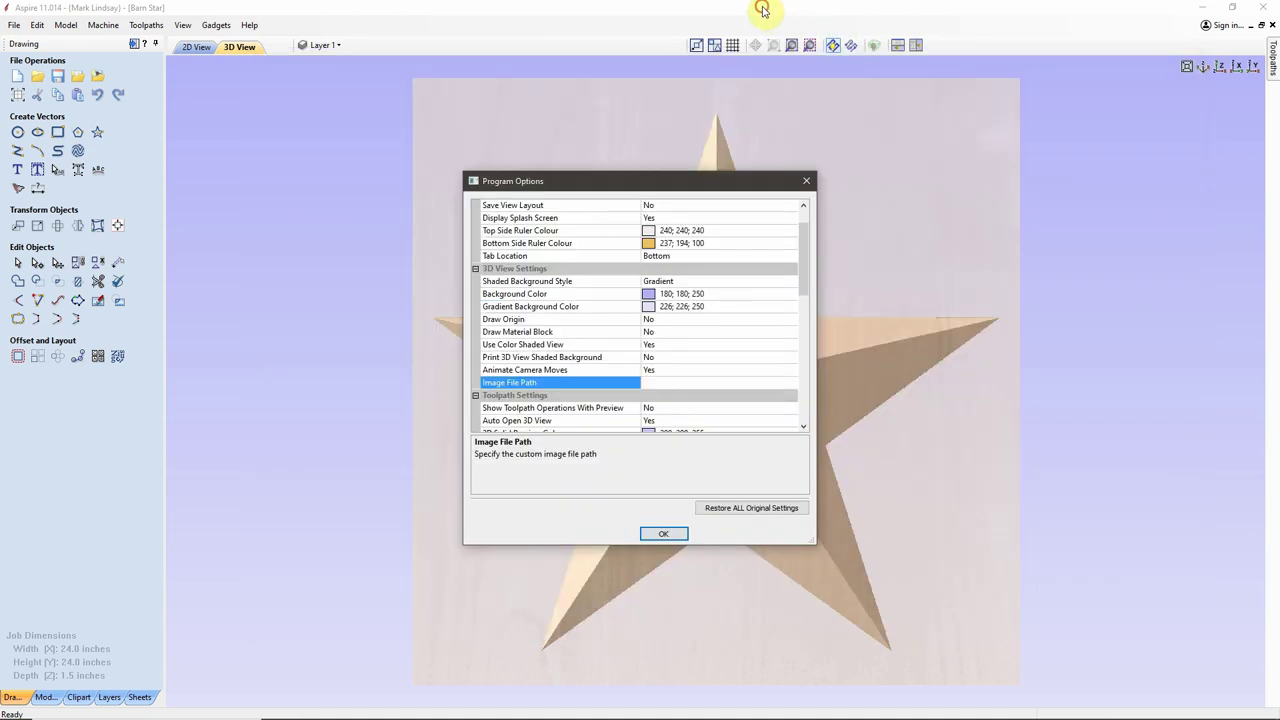
left_click(676, 386)
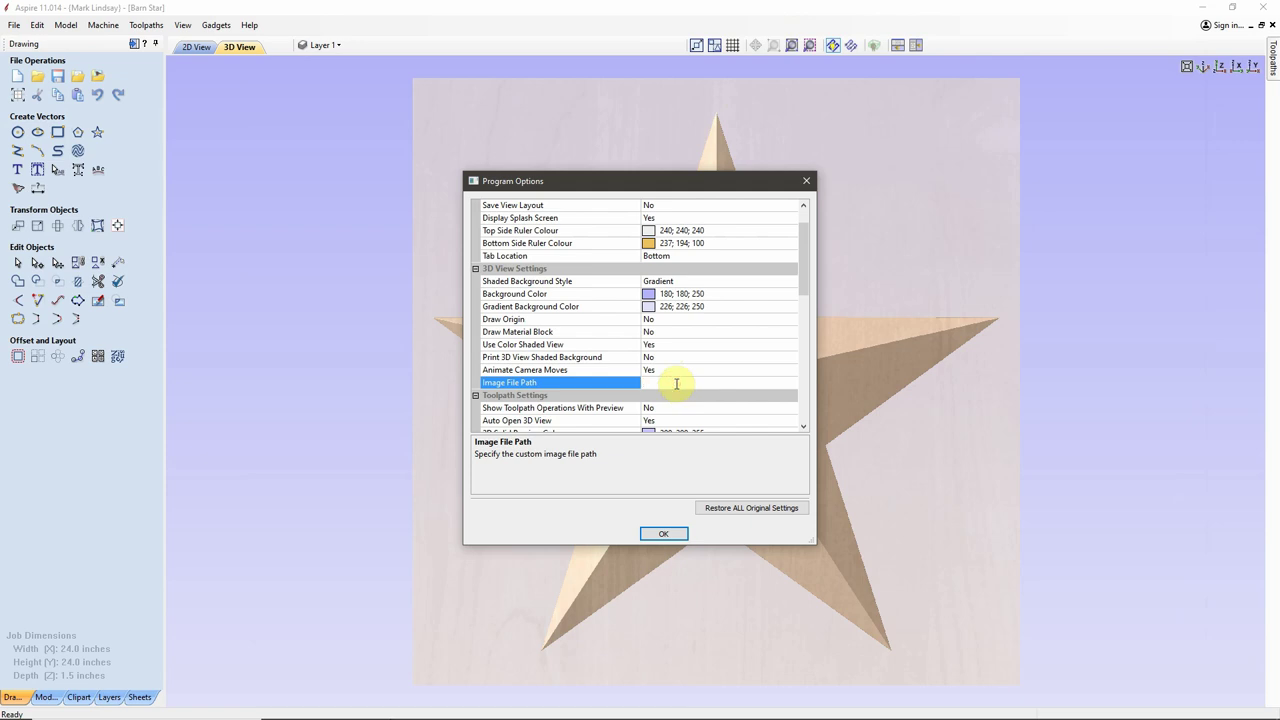
right_click(676, 384)
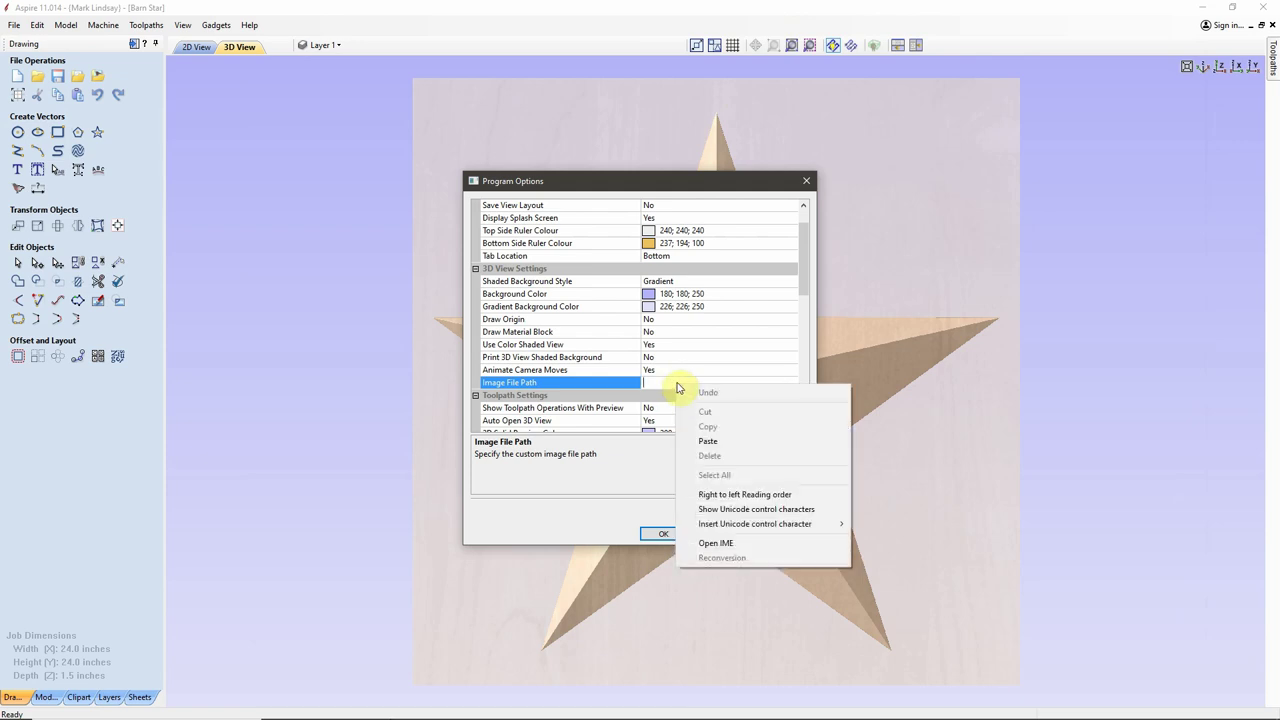
left_click(722, 440)
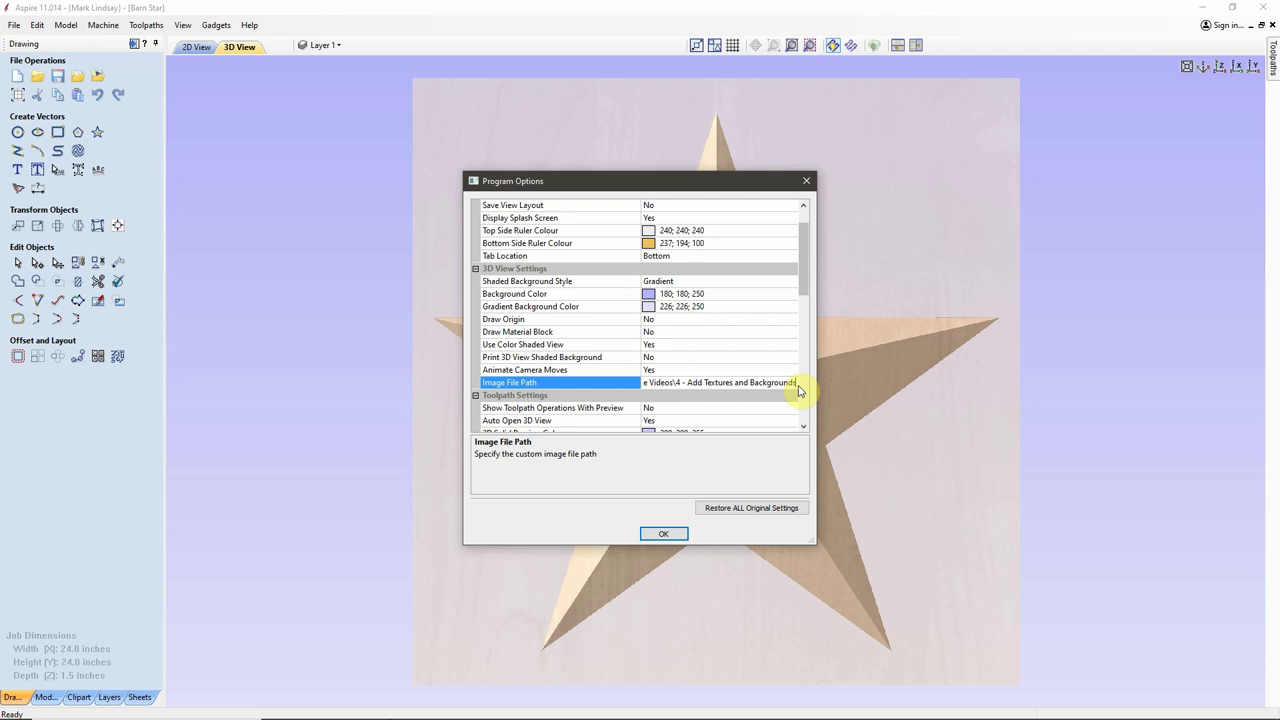
type("\\")
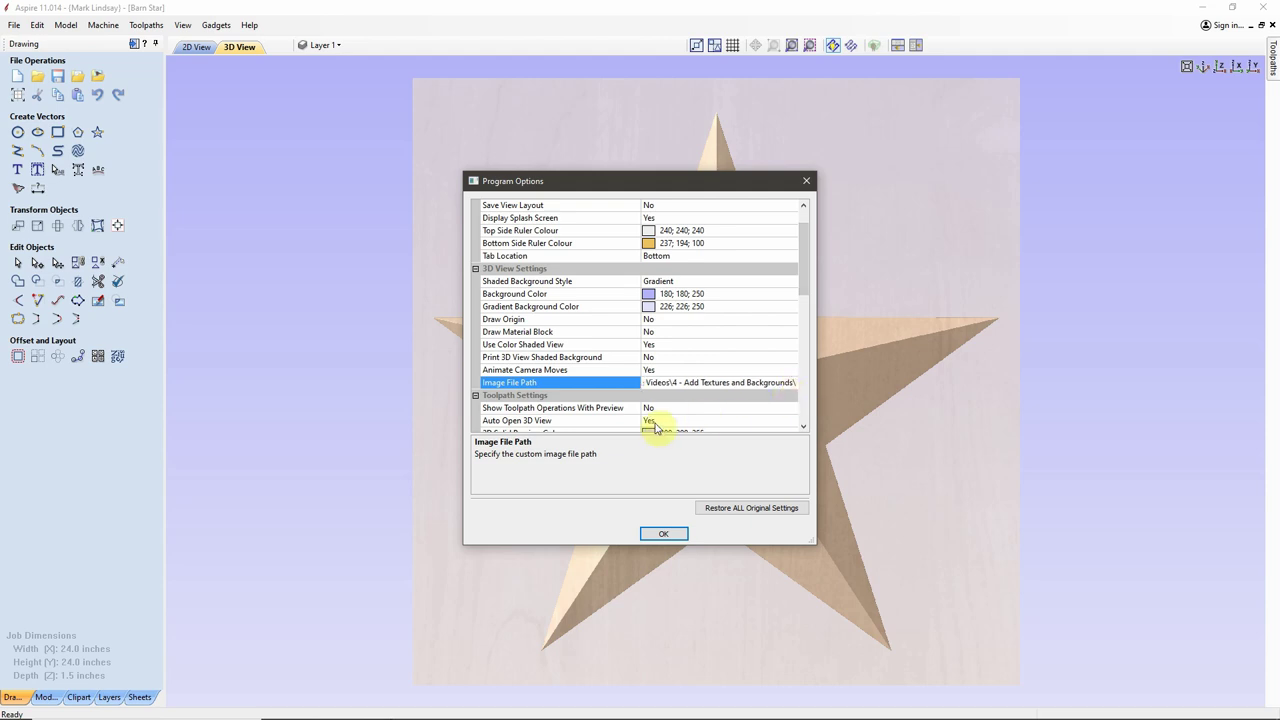
Switch to File Explorer, copy the full file name Back 1.jpg including its extension, and minimize the folder window.
mouse_move(311, 716)
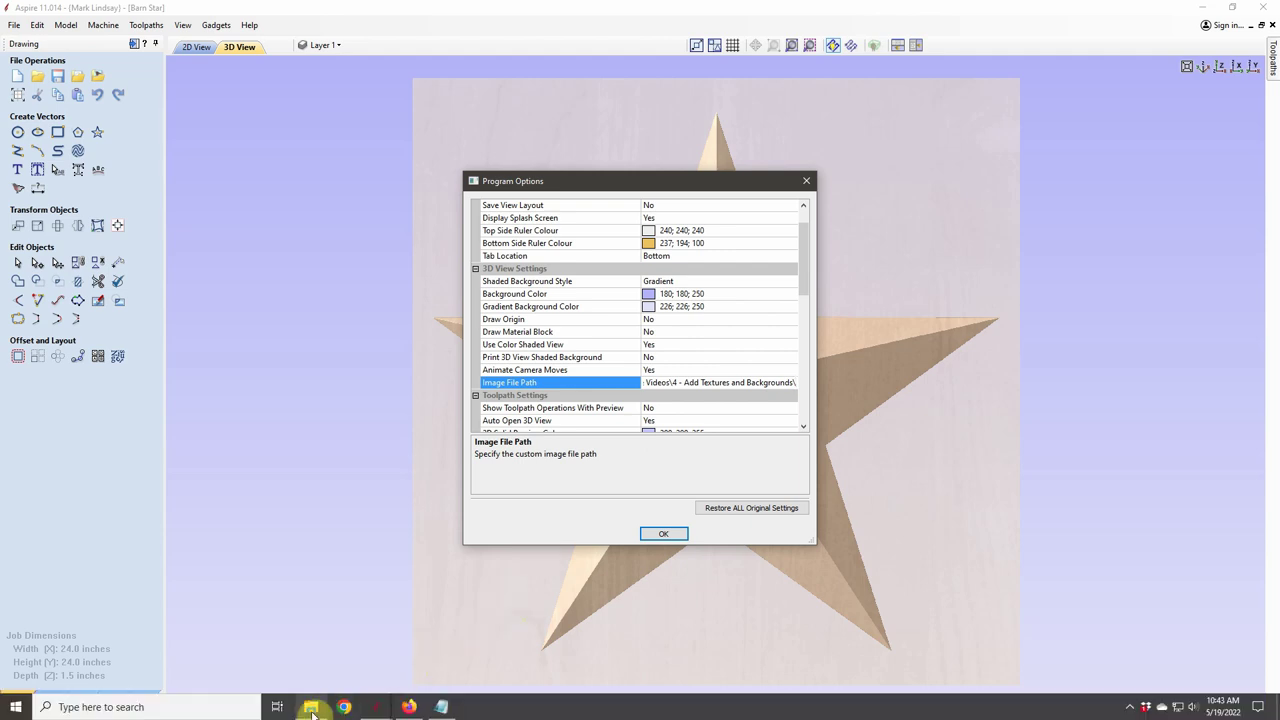
left_click(300, 640)
left_click(403, 246)
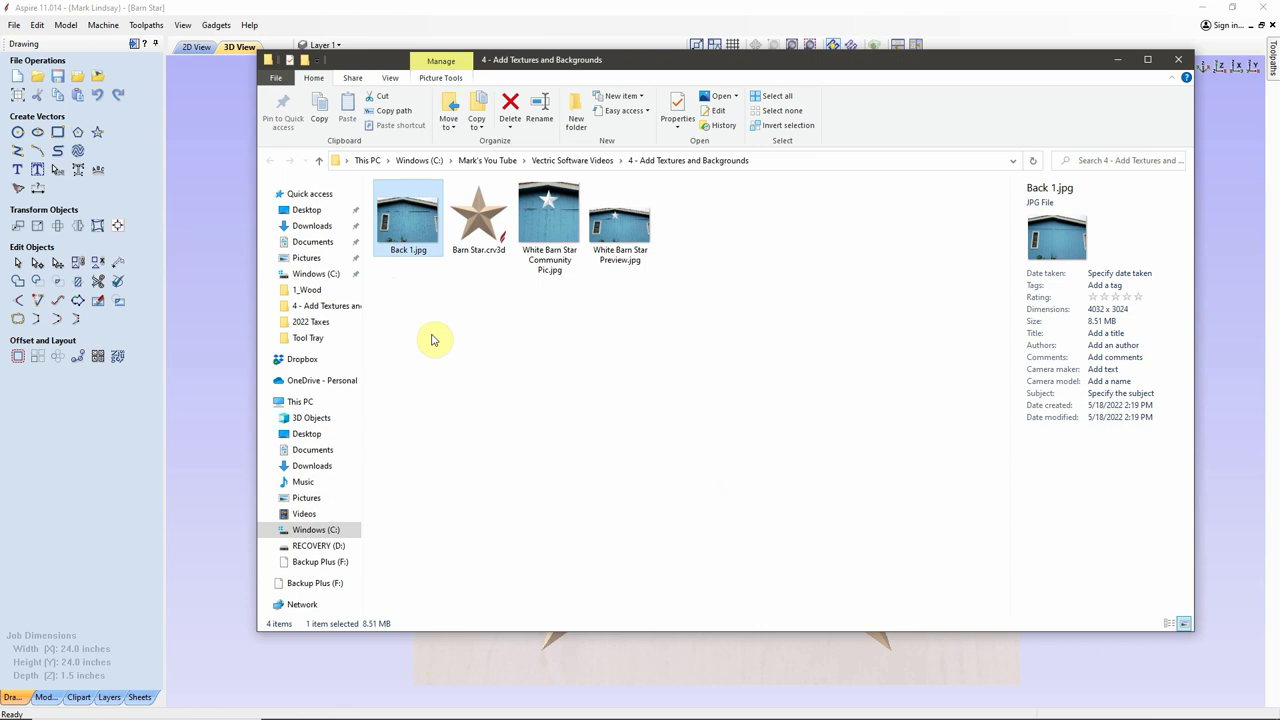
left_click(400, 250)
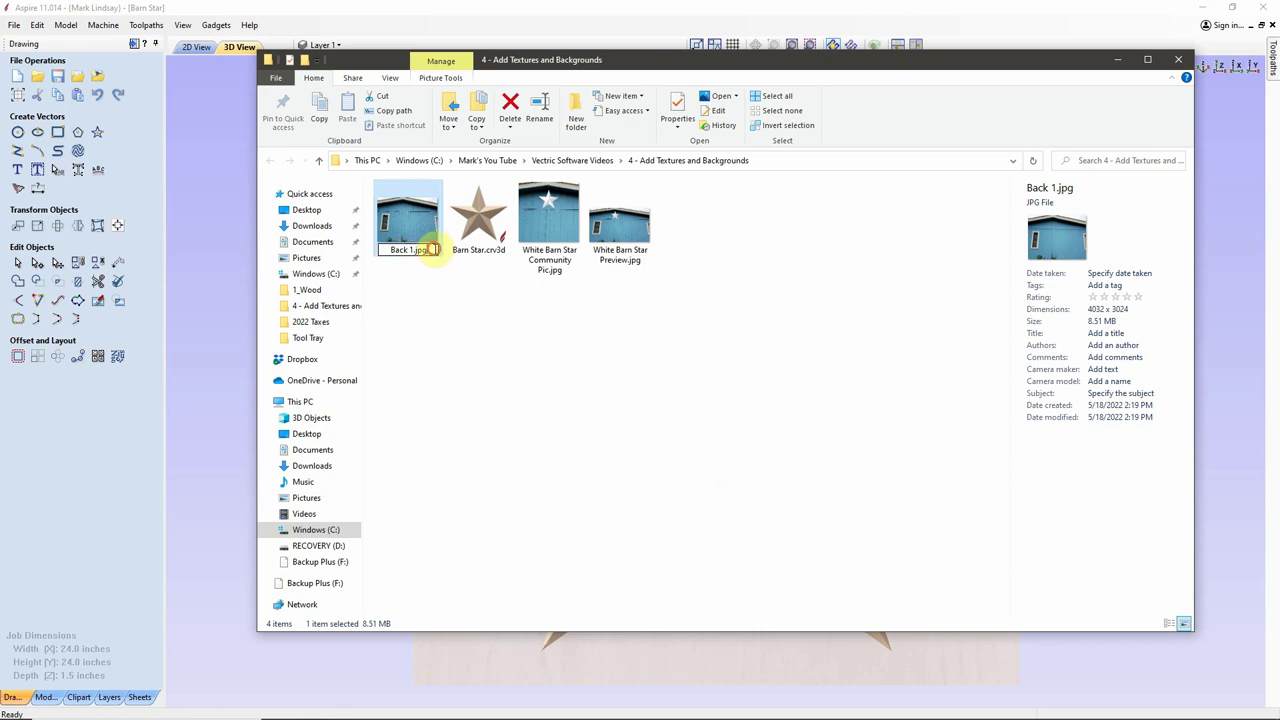
left_click_drag(420, 248, 369, 245)
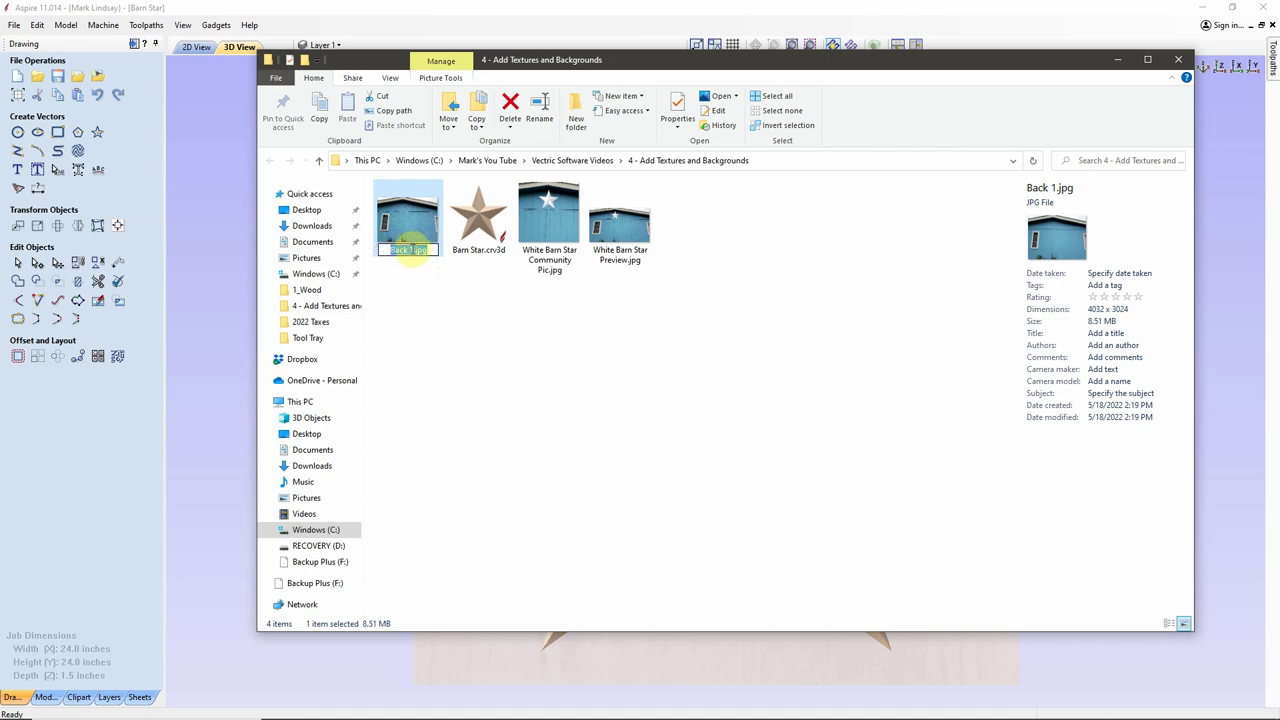
right_click(410, 249)
left_click(445, 296)
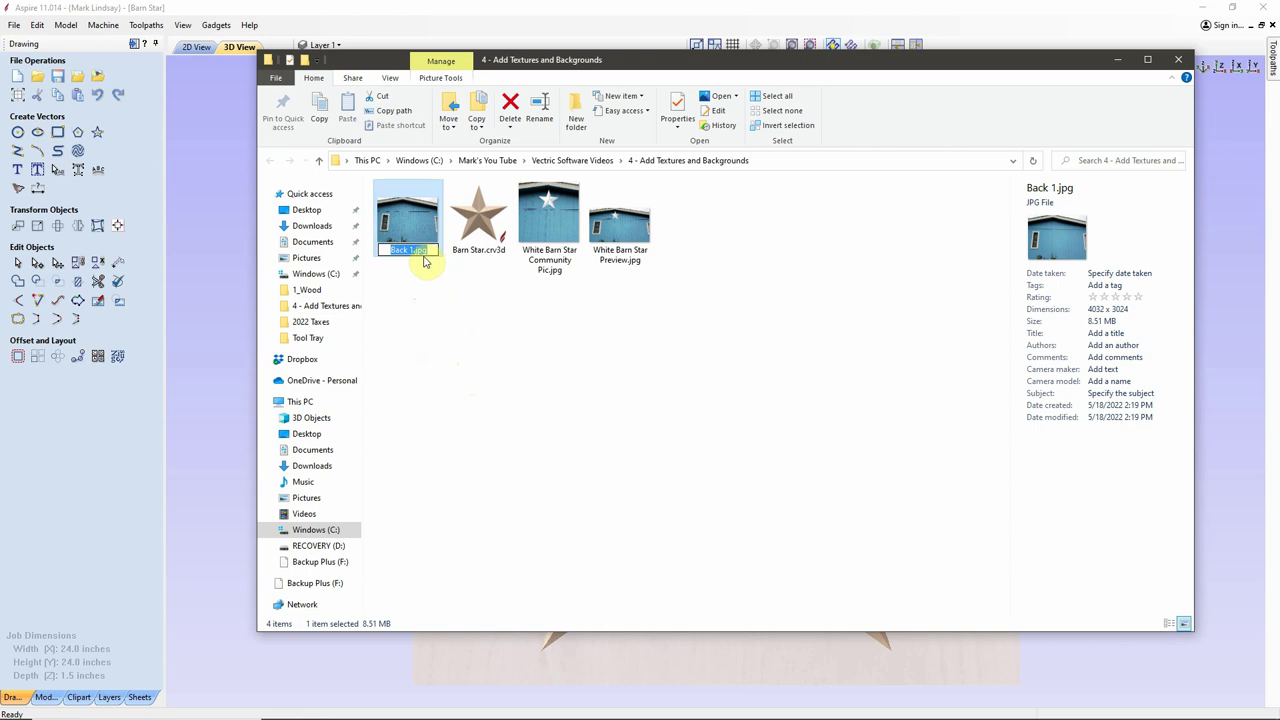
left_click(570, 372)
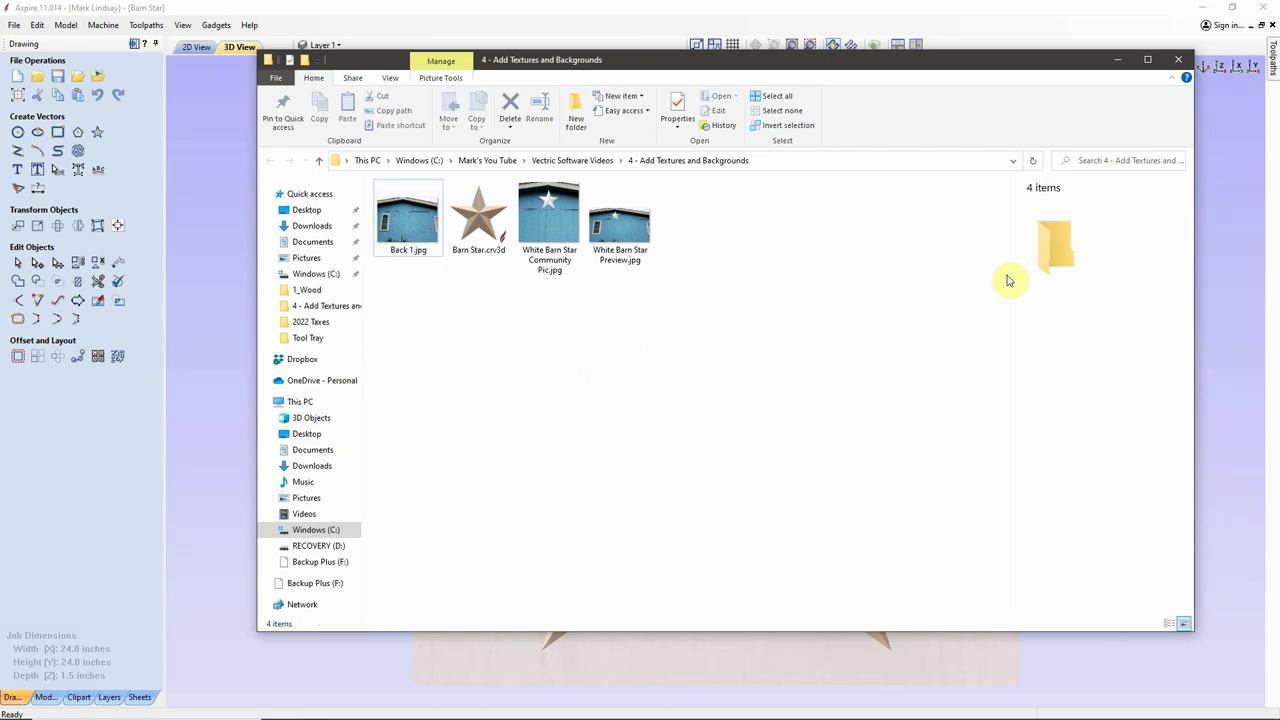
left_click(1122, 60)
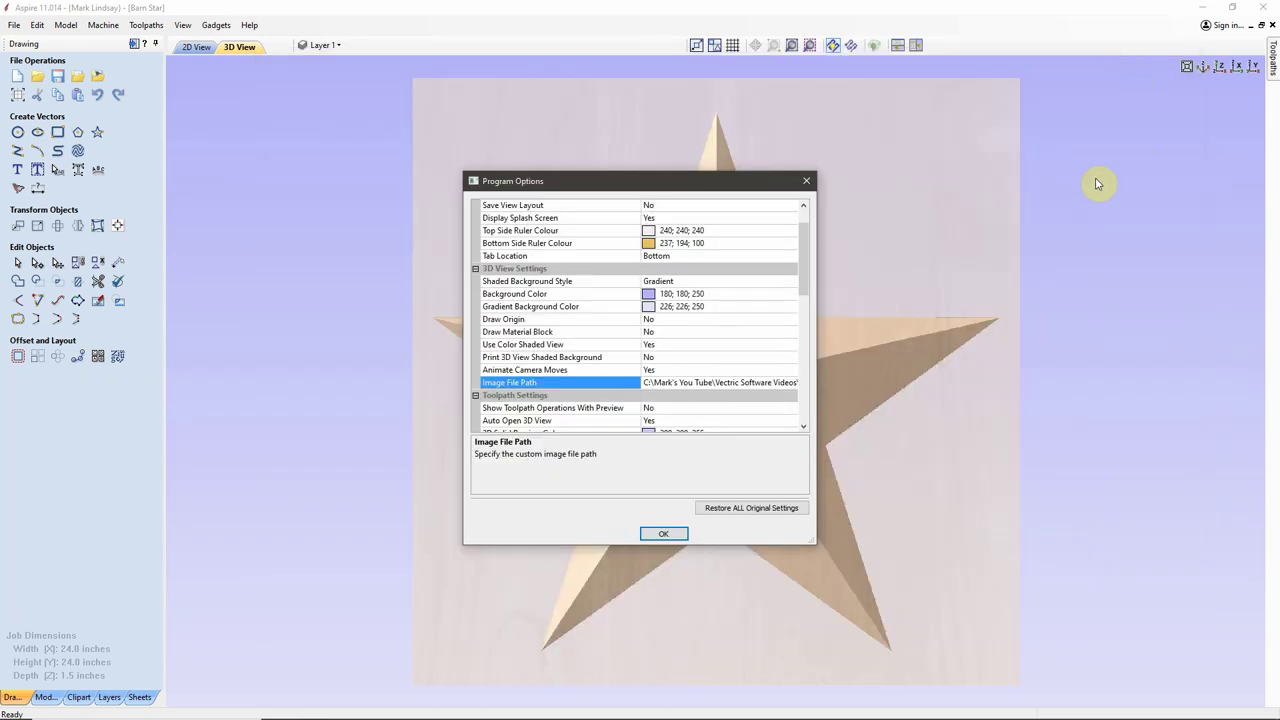
Append the copied file name Back 1.jpg to the end of the Image File Path in the 3D view settings.
left_click(799, 384)
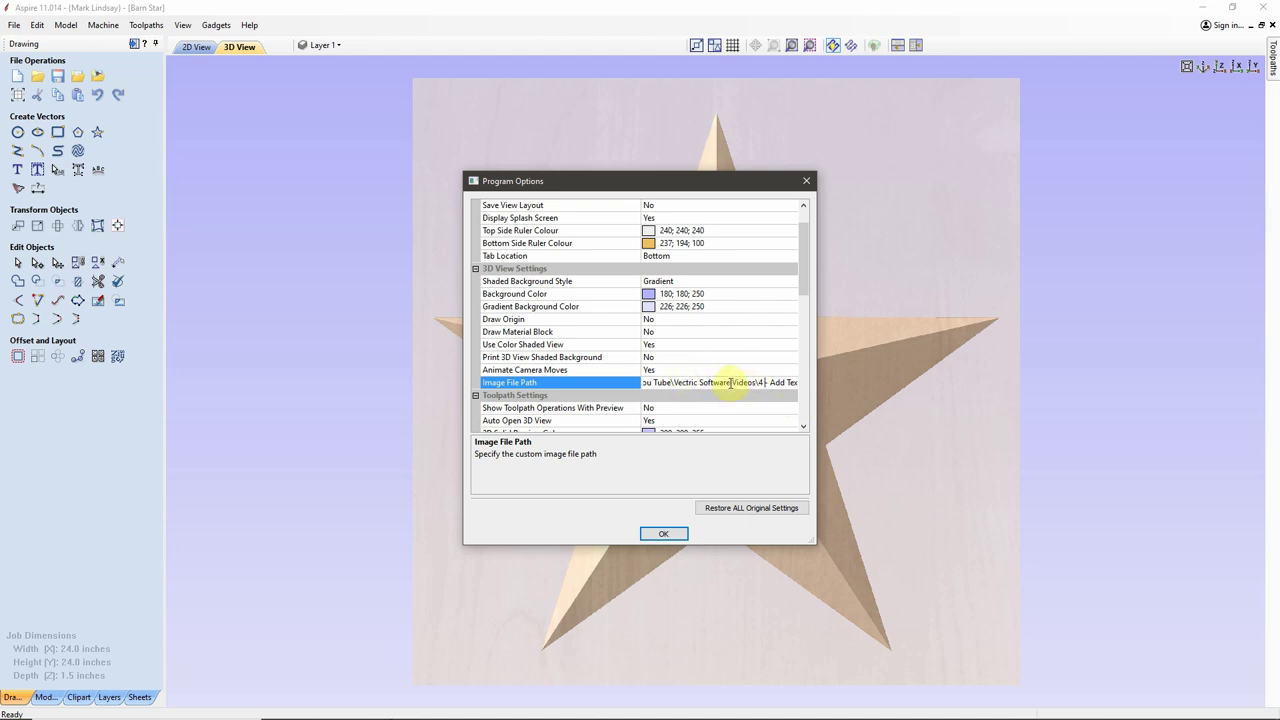
key("Right")
key("Right")
key("Right")
key("Right")
key("Right")
key("Right")
key("Right")
key("Right")
key("Right")
key("Right")
key("Right")
key("Right")
key("Right")
key("Right")
key("Right")
key("Right")
key("Right")
key("Right")
key("Right")
key("Right")
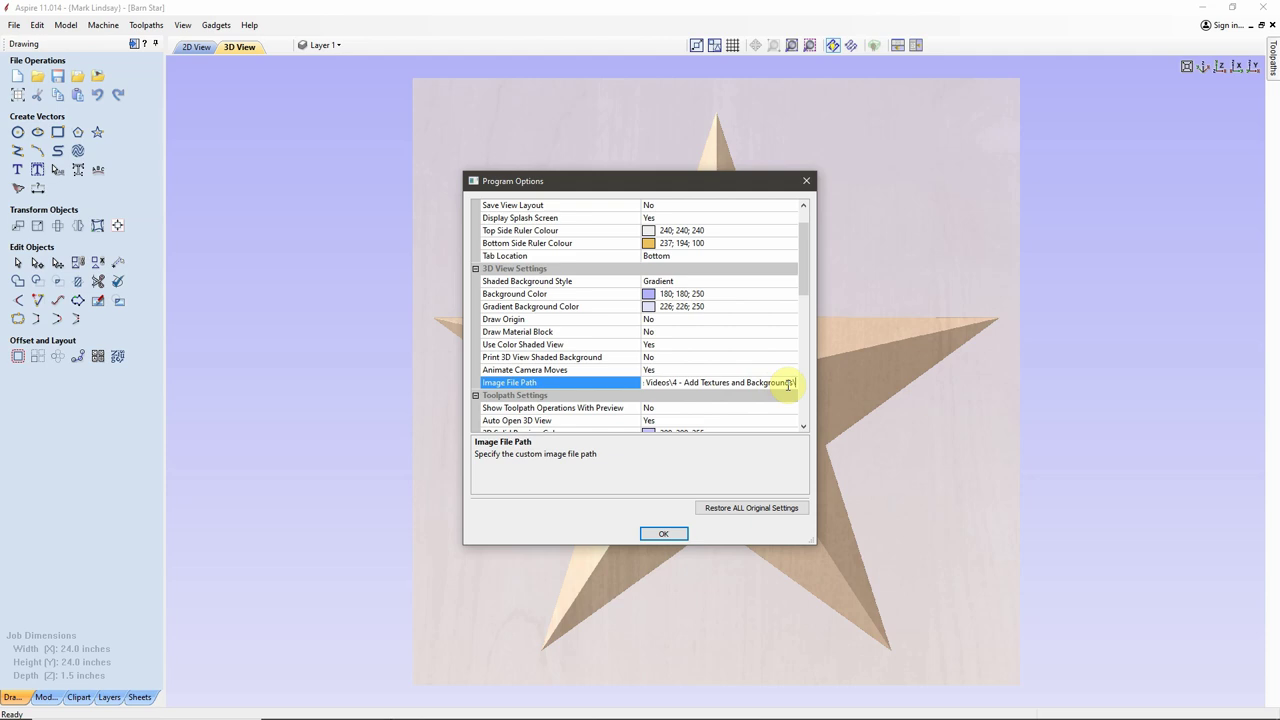
key("ctrl+v")
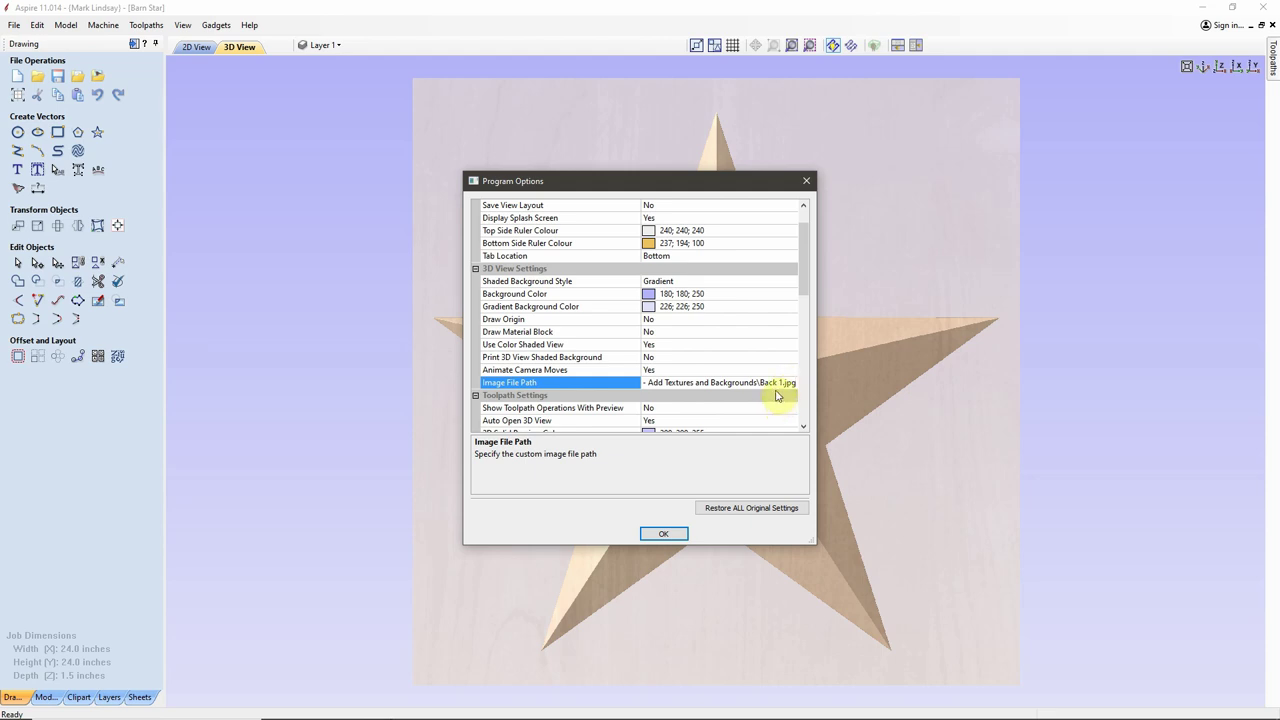
left_click(738, 453)
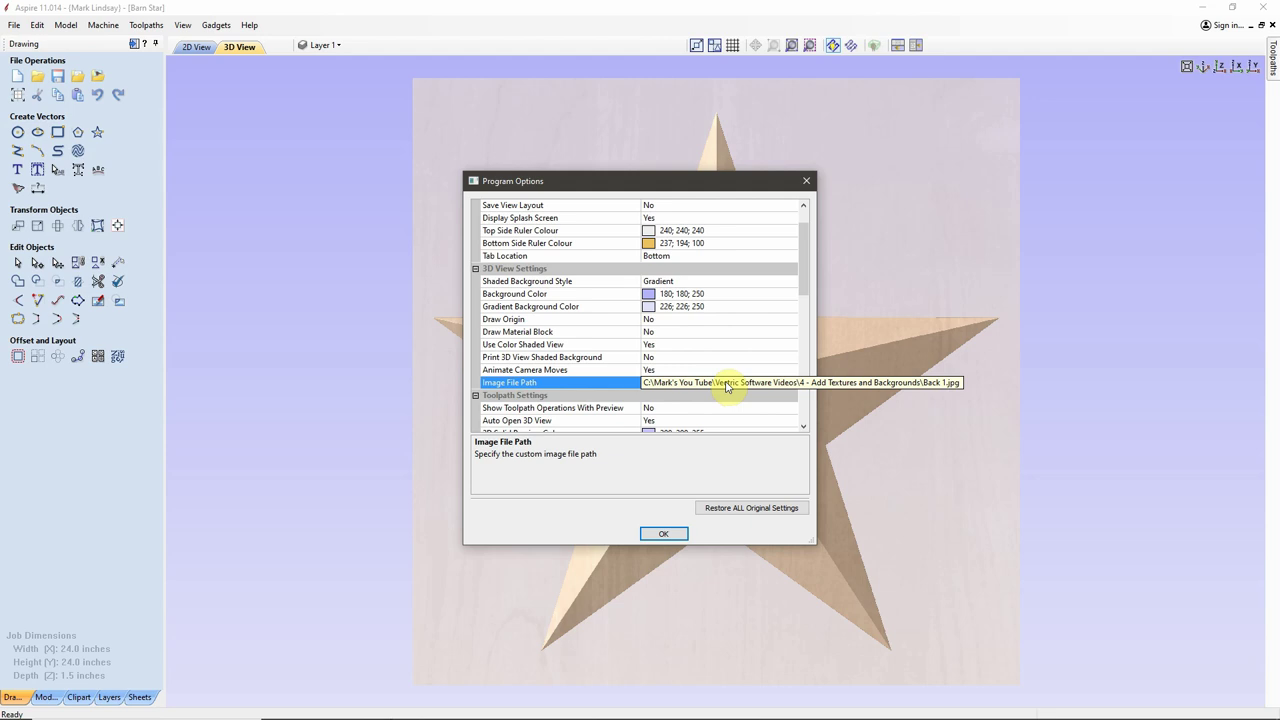
Set the 3D view's Shaded Background Style to Image and apply the program options.
left_click(737, 282)
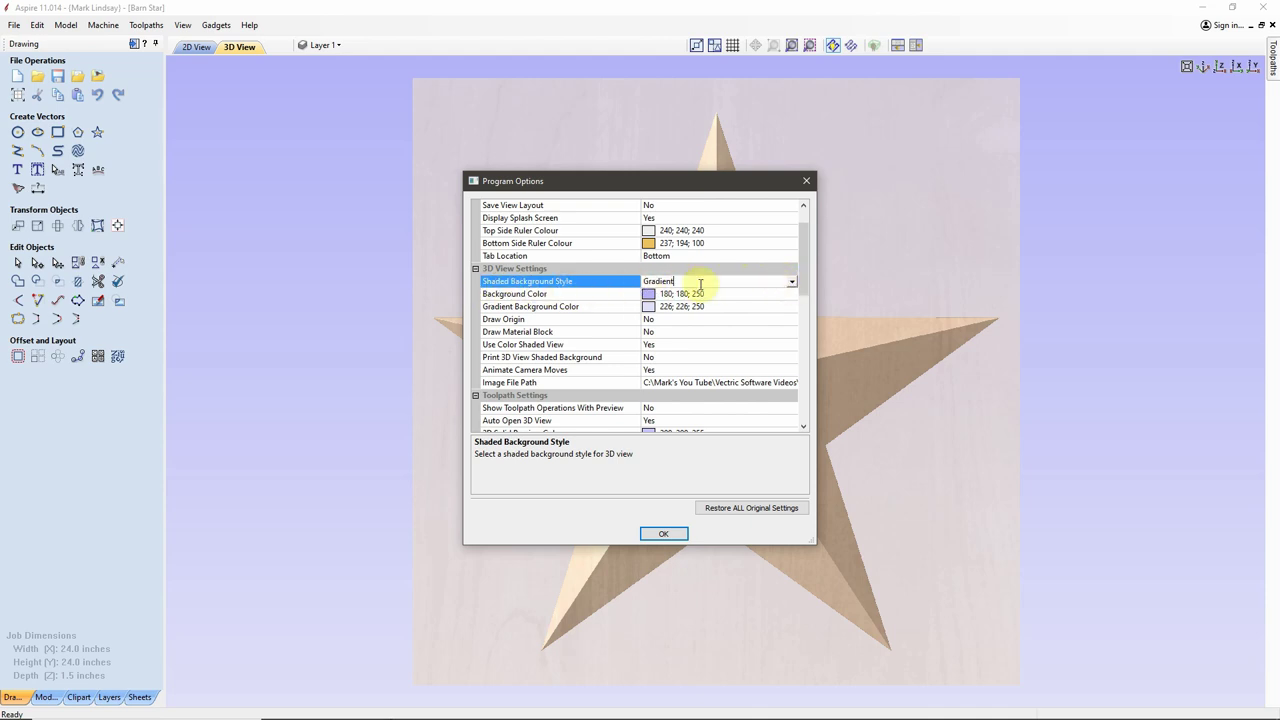
left_click(792, 282)
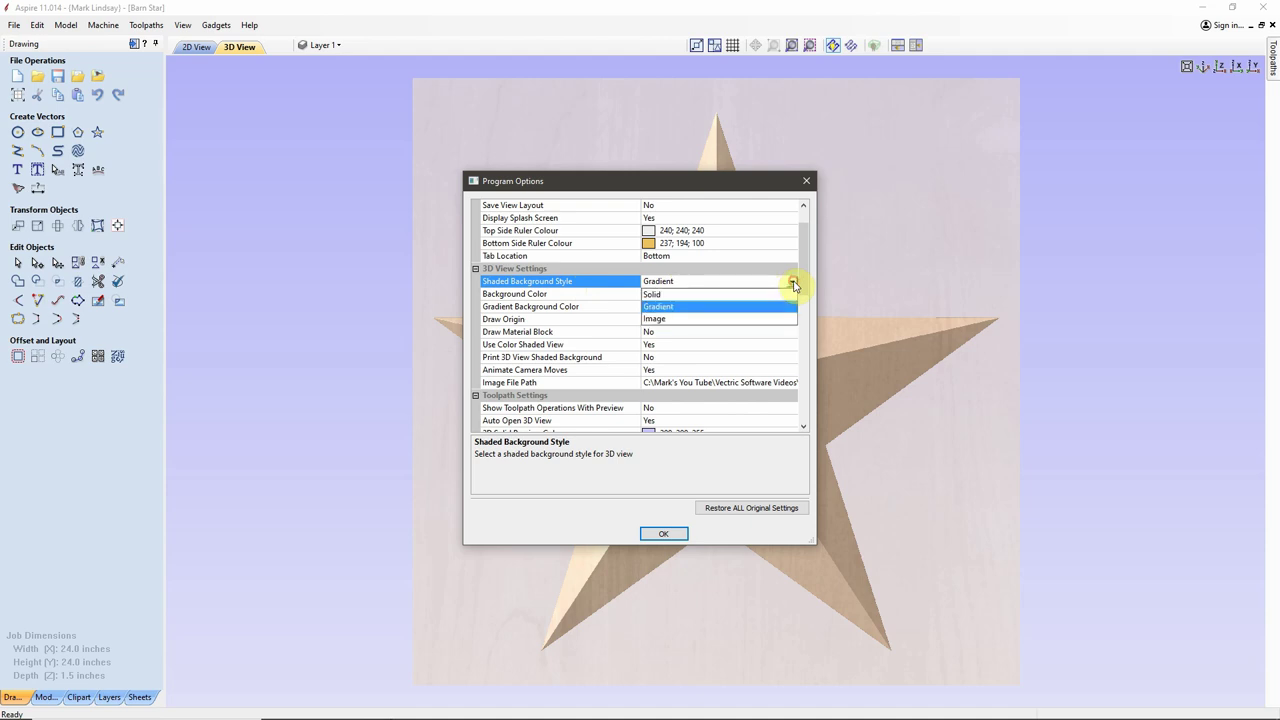
left_click(676, 320)
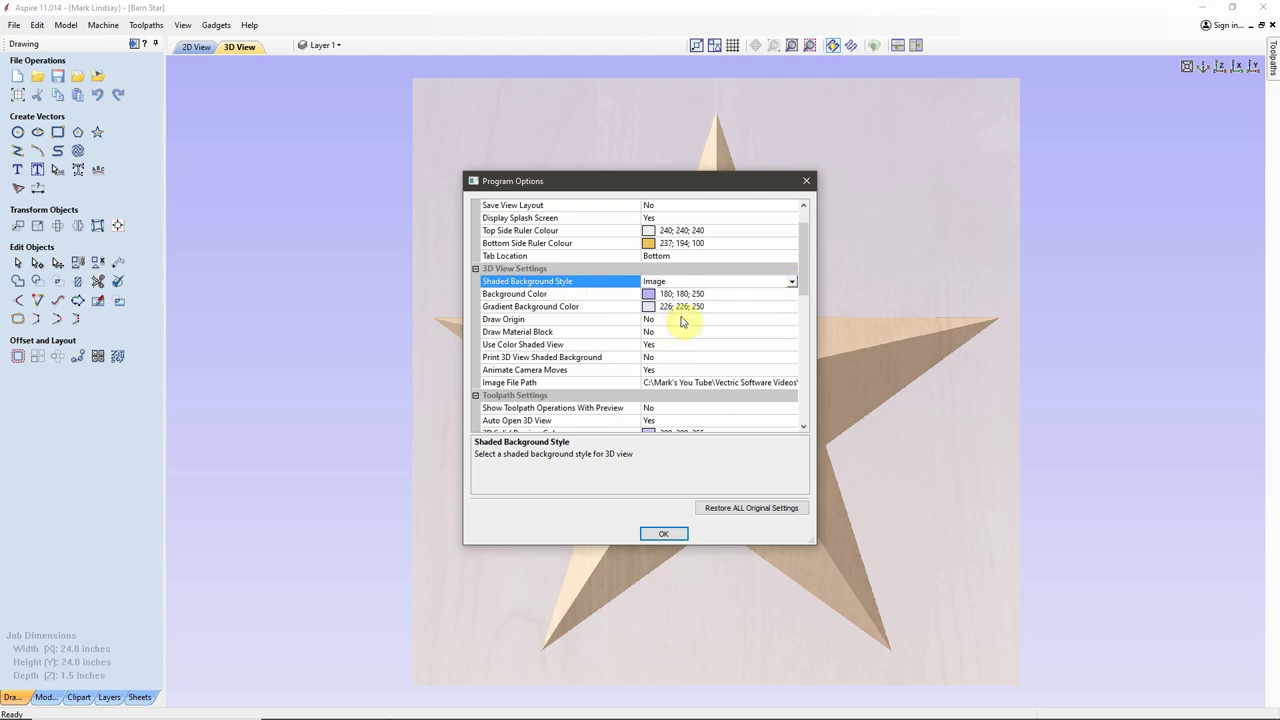
left_click(664, 535)
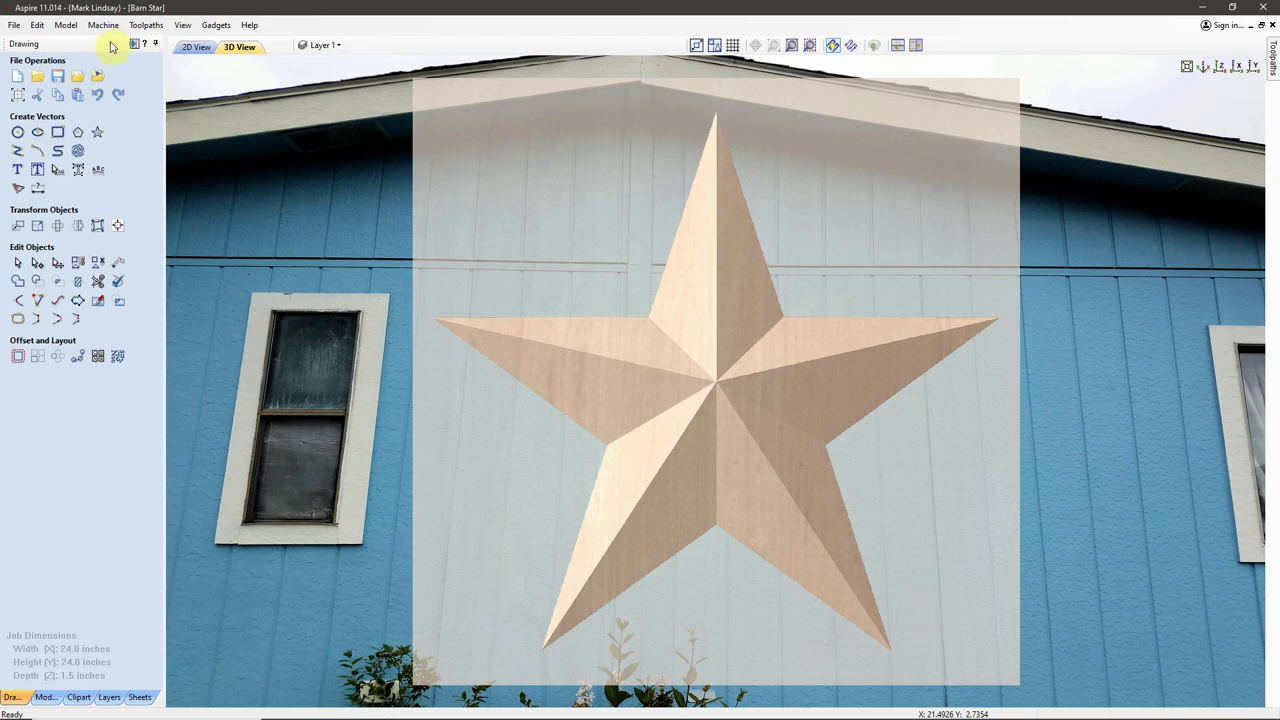
Change the Sheet 1 material appearance in the toolpath preview from the wood texture to a solid white color.
left_click(155, 44)
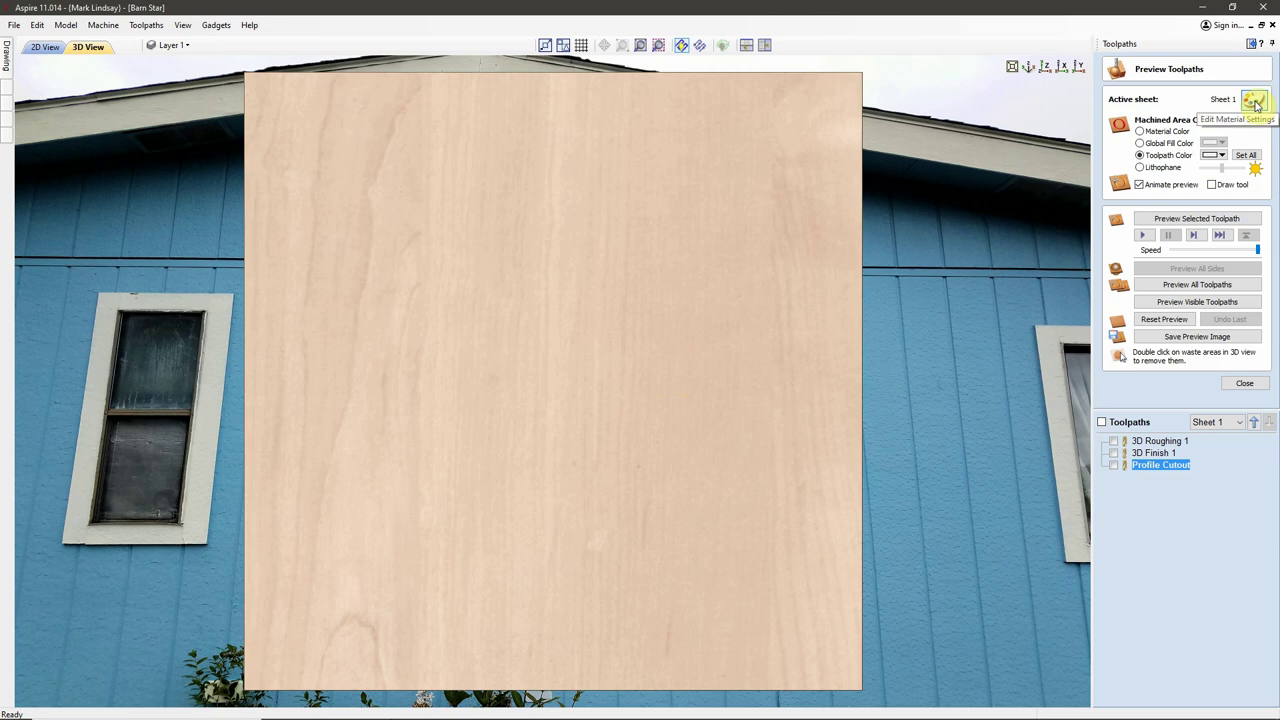
left_click(1256, 103)
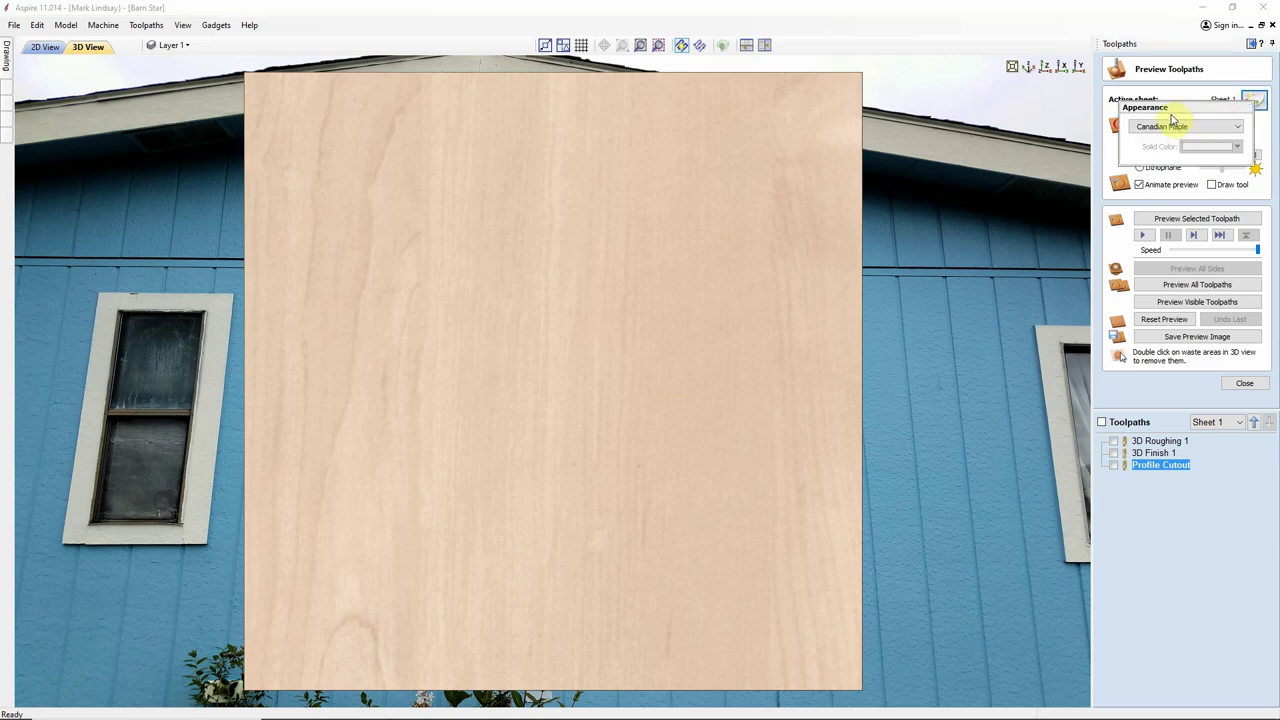
left_click(1238, 127)
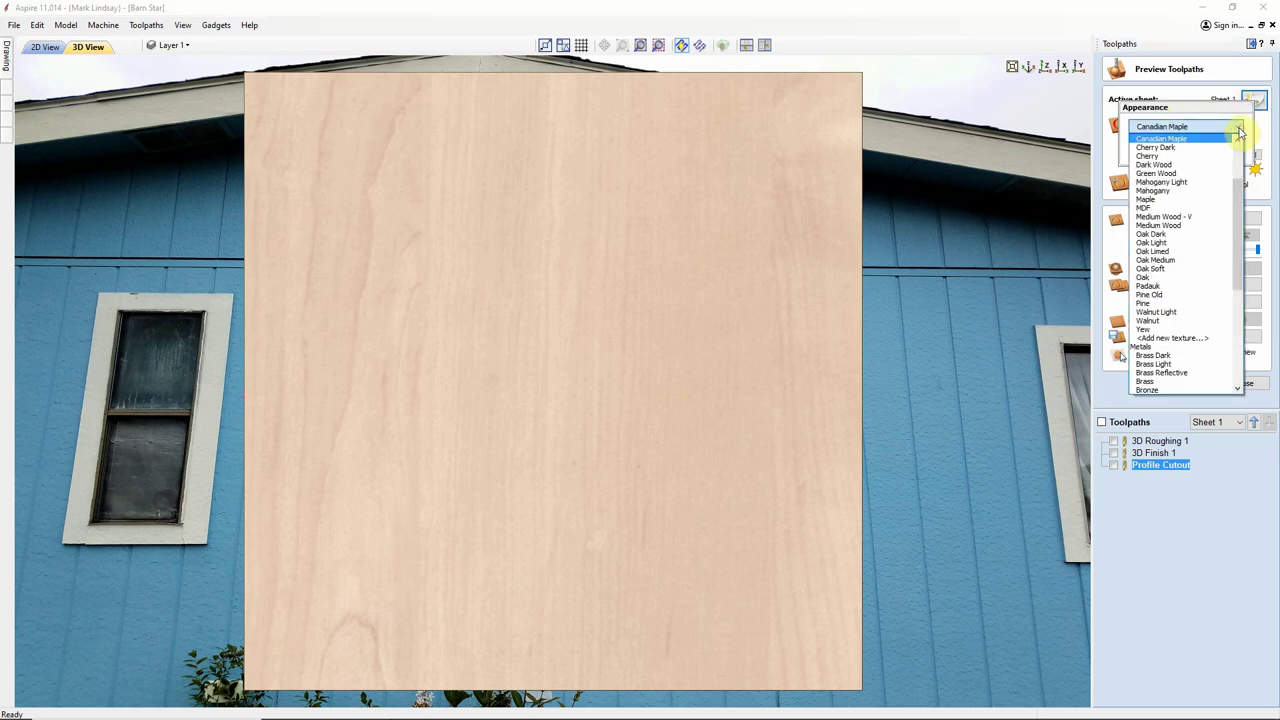
left_click_drag(1242, 206, 1240, 140)
left_click(1190, 140)
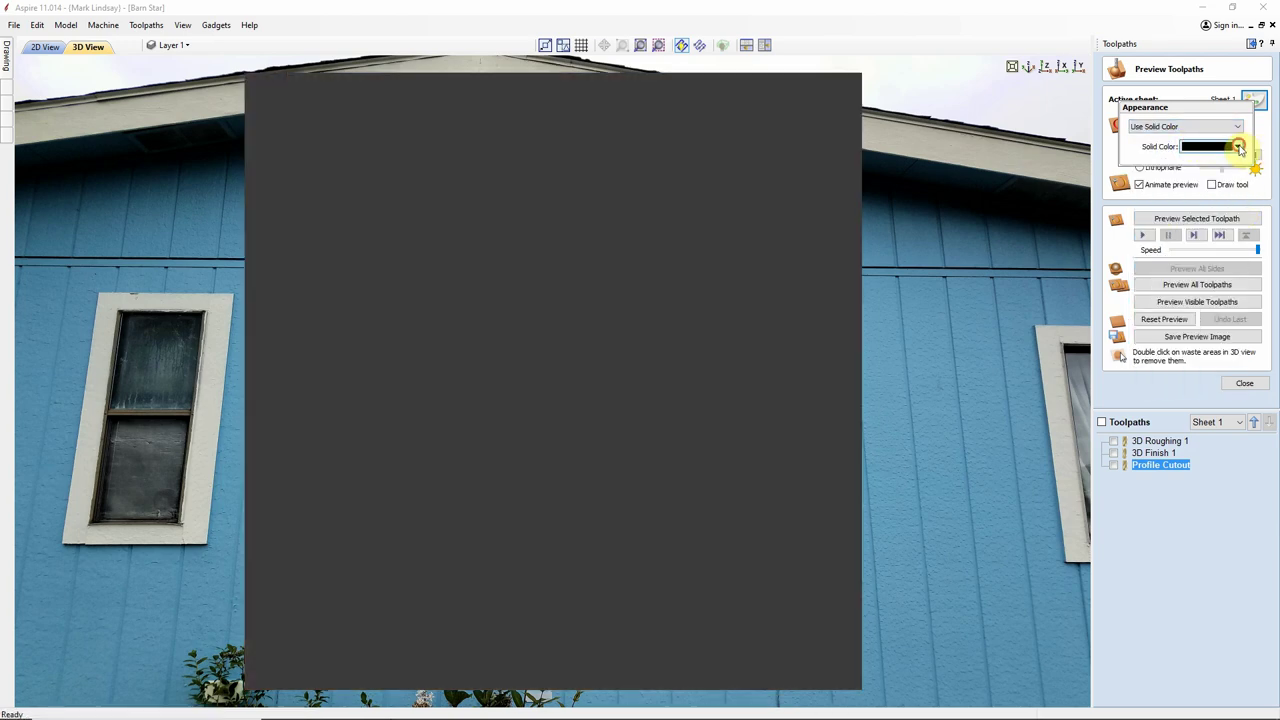
left_click(1239, 147)
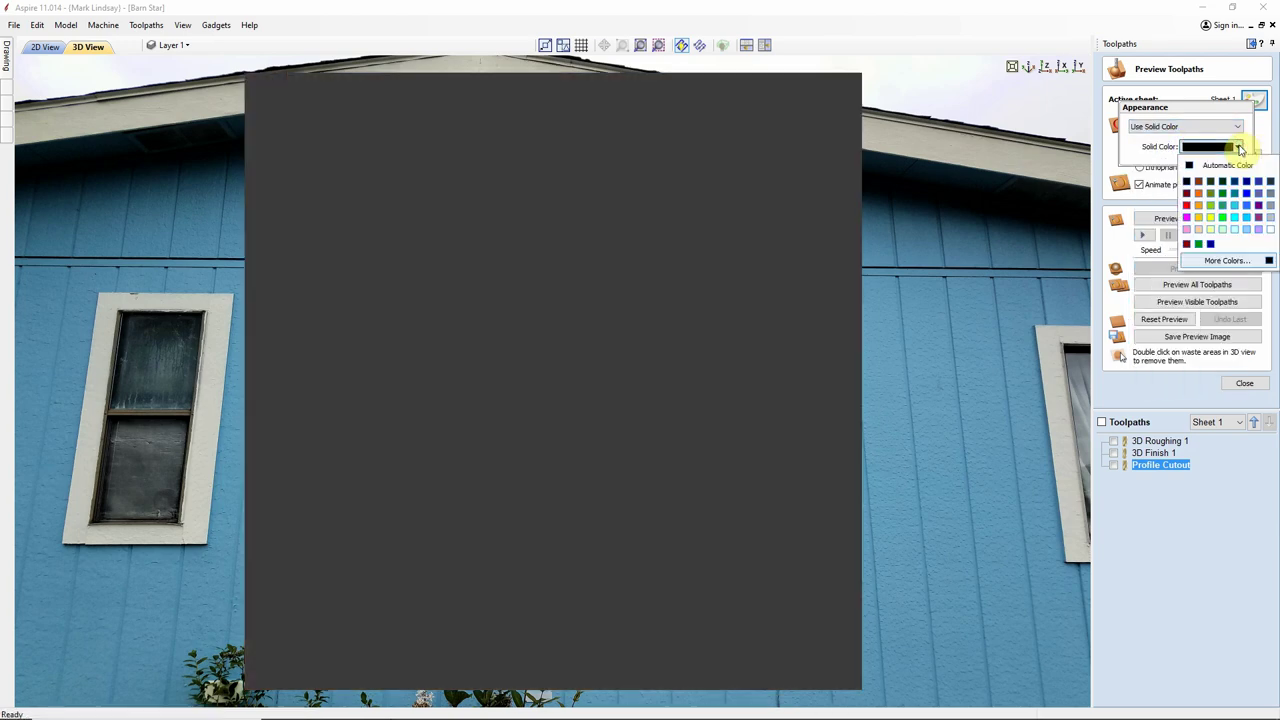
left_click(1271, 230)
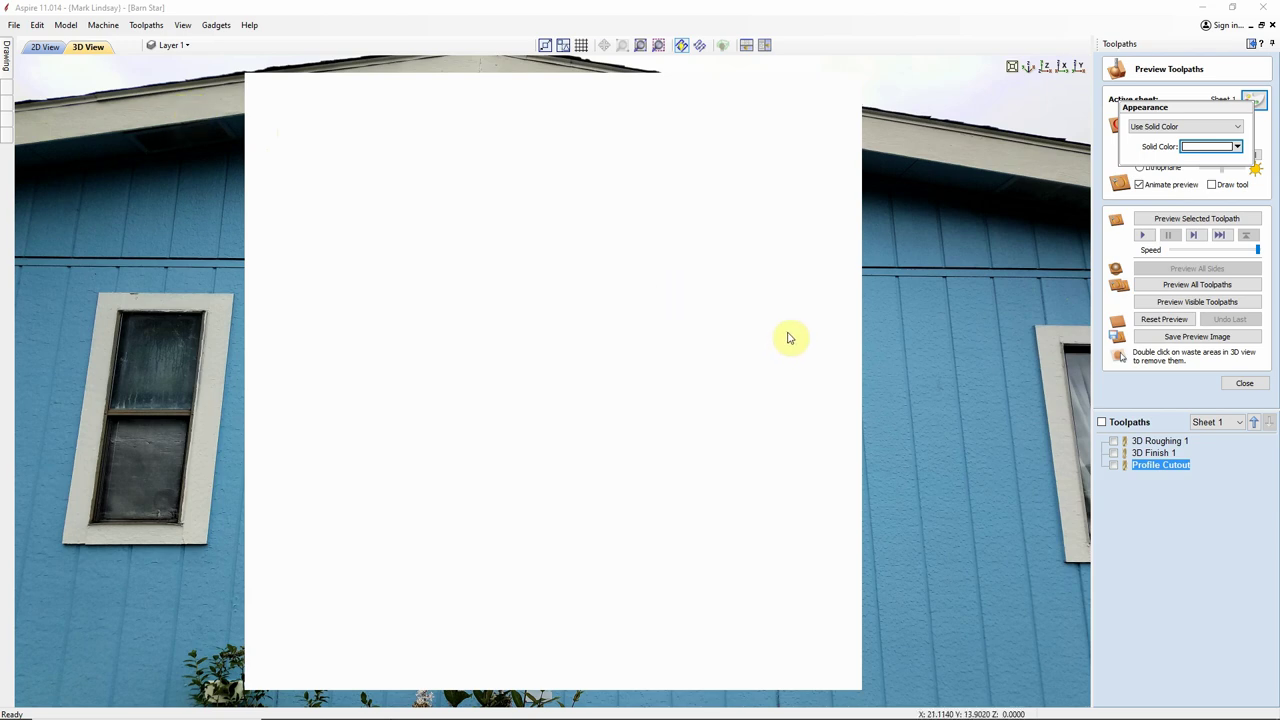
left_click(1238, 518)
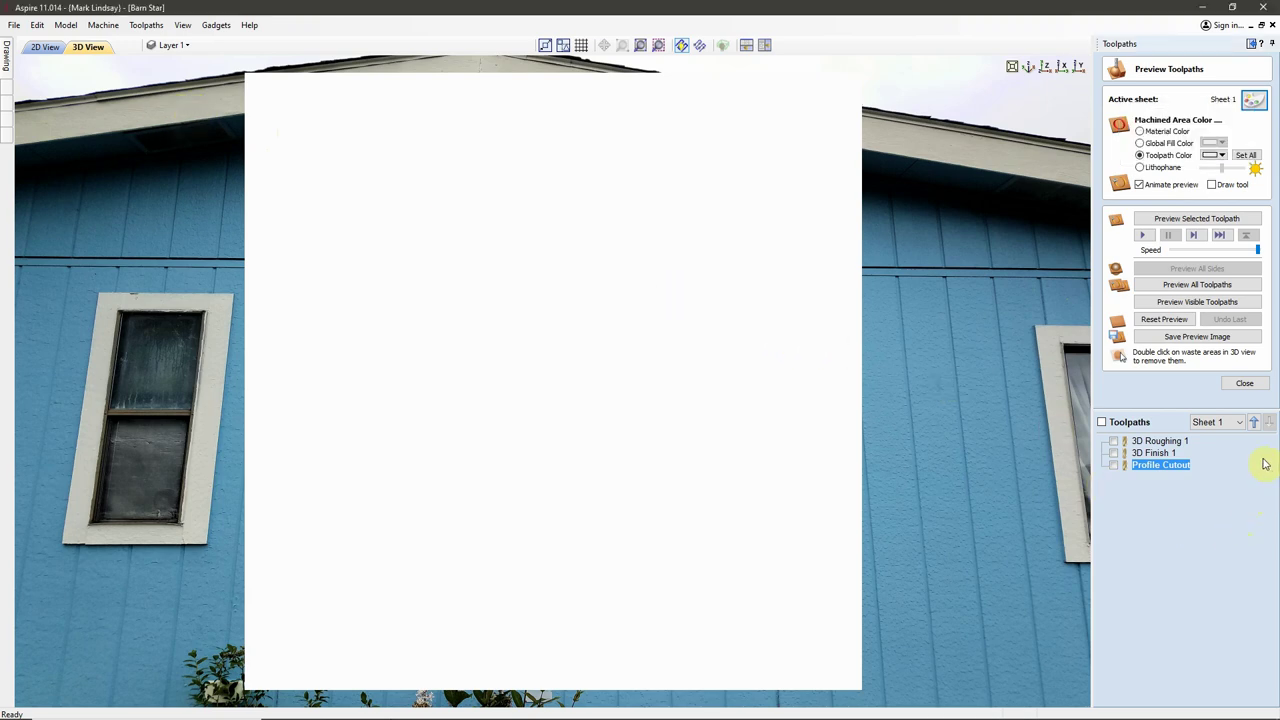
Preview all toolpaths and remove the waste material around the star.
left_click(1199, 289)
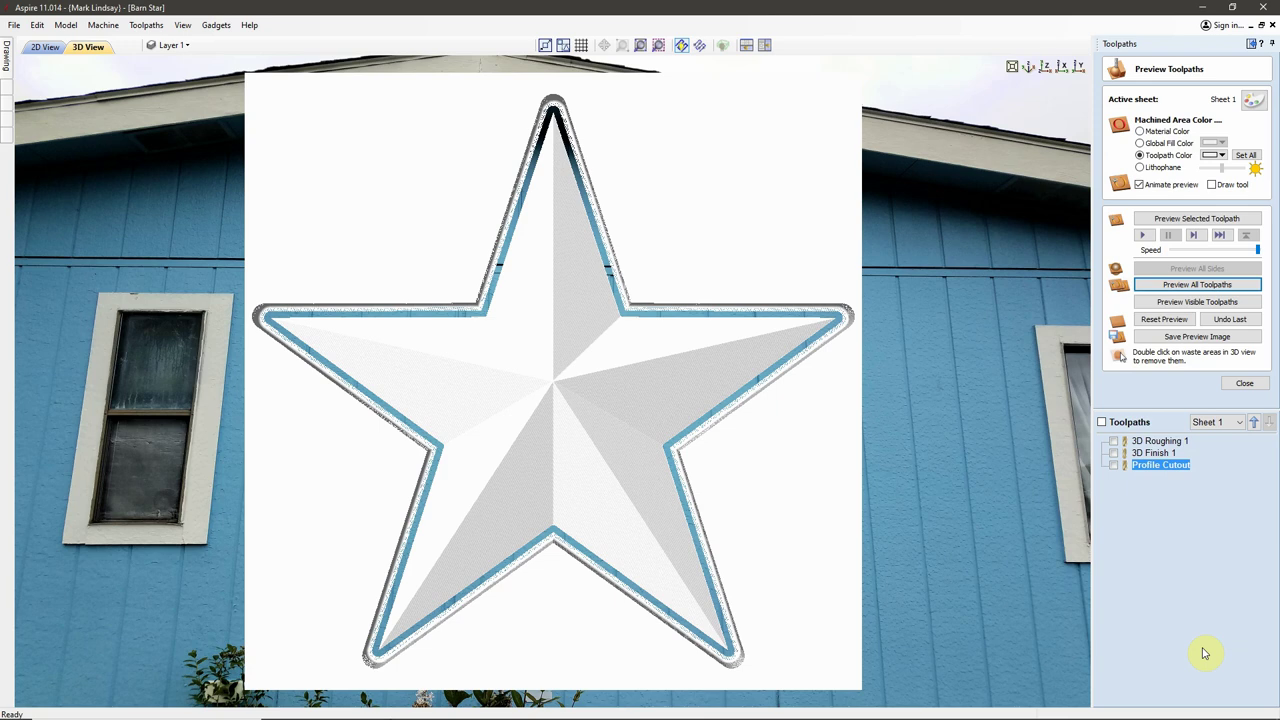
double_click(764, 195)
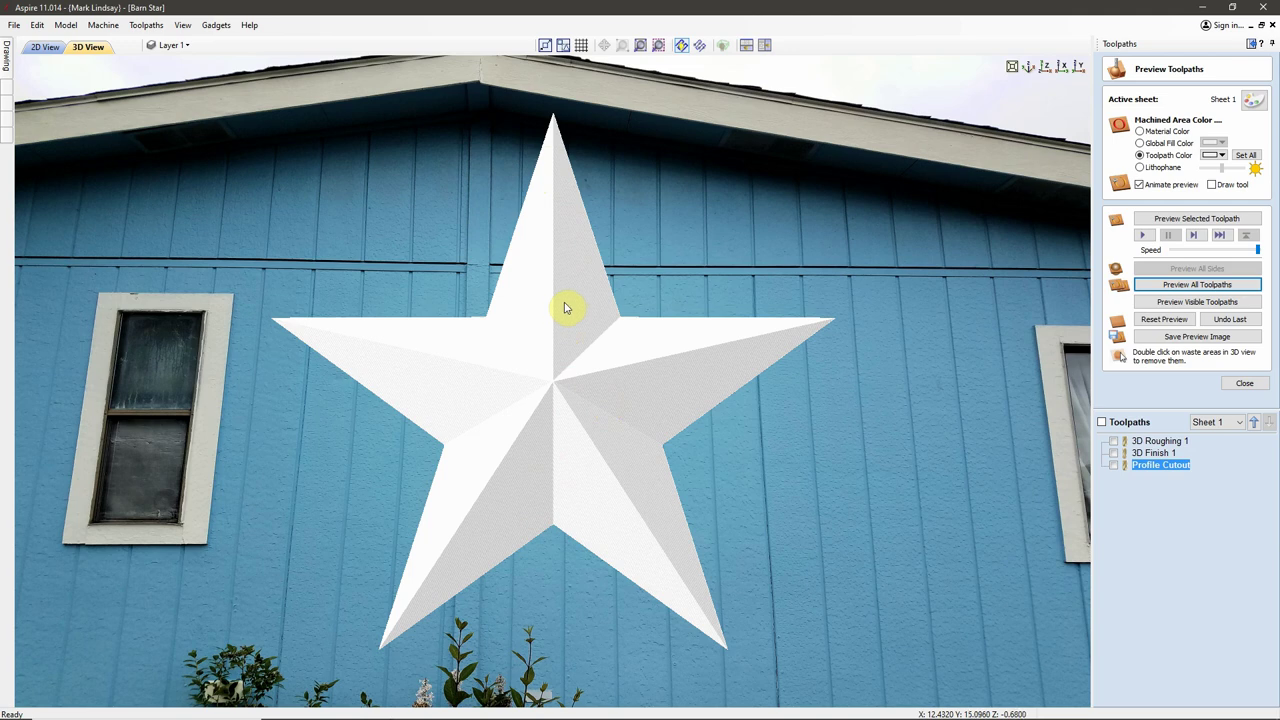
Shrink the star against the background photo, place it just under the roof peak, and tilt it to match the wall's perspective.
scroll(565, 307, "down", 5)
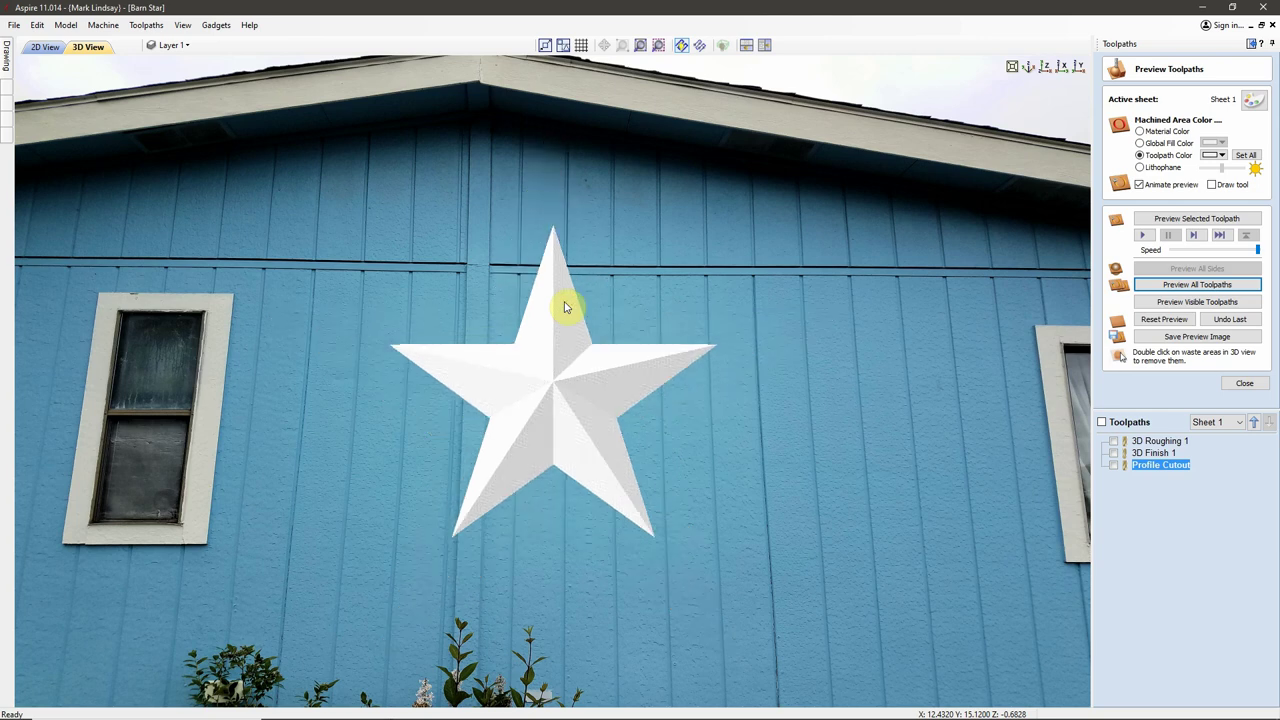
scroll(565, 307, "down", 3)
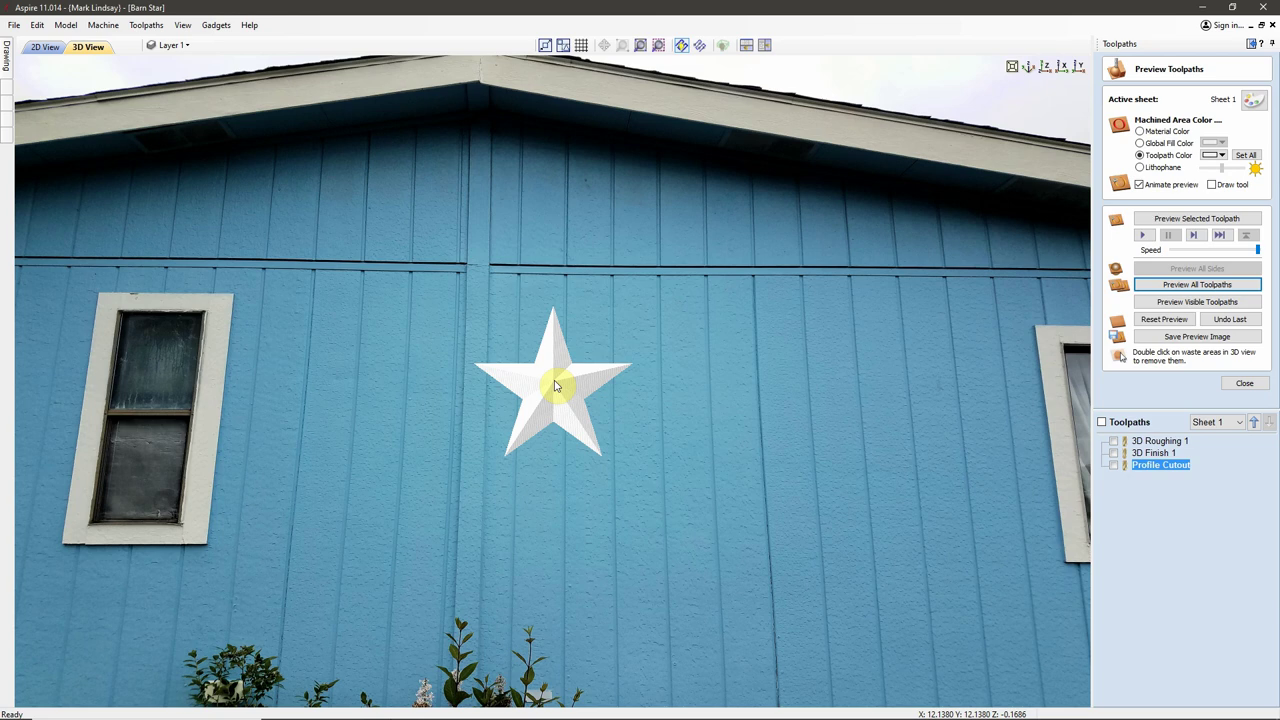
middle_click_drag(556, 386, 482, 183)
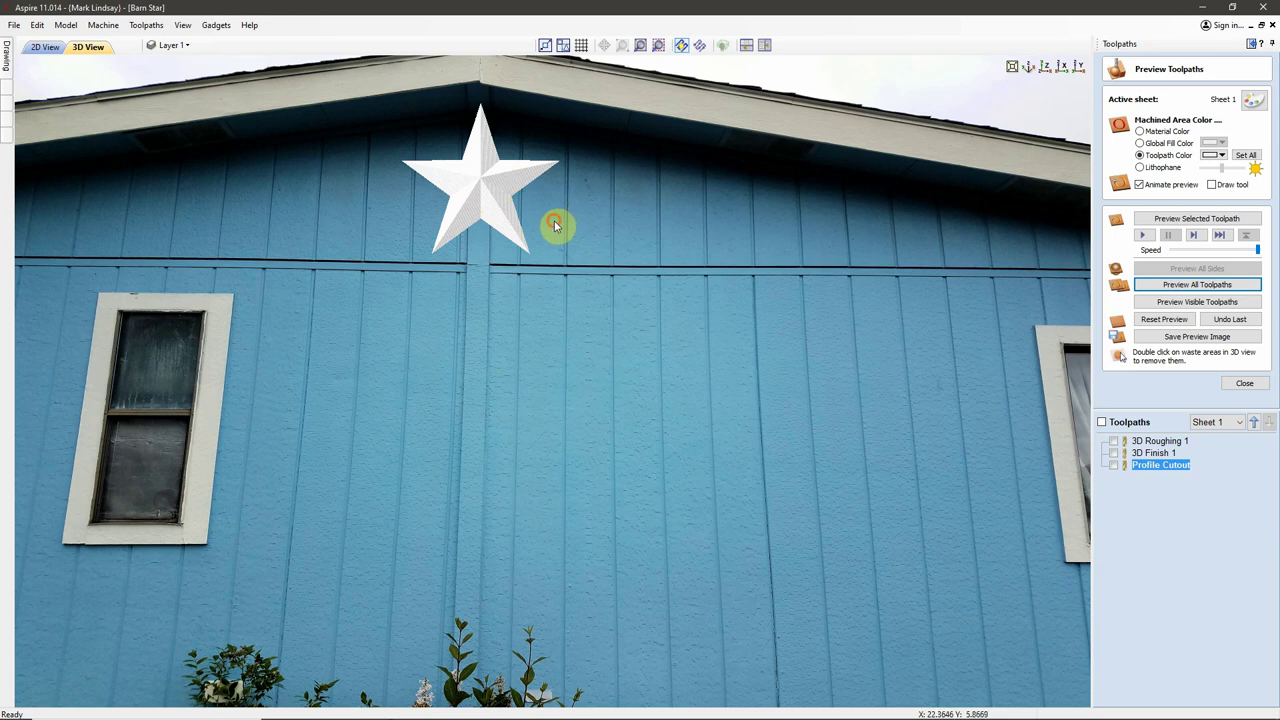
left_click(556, 225)
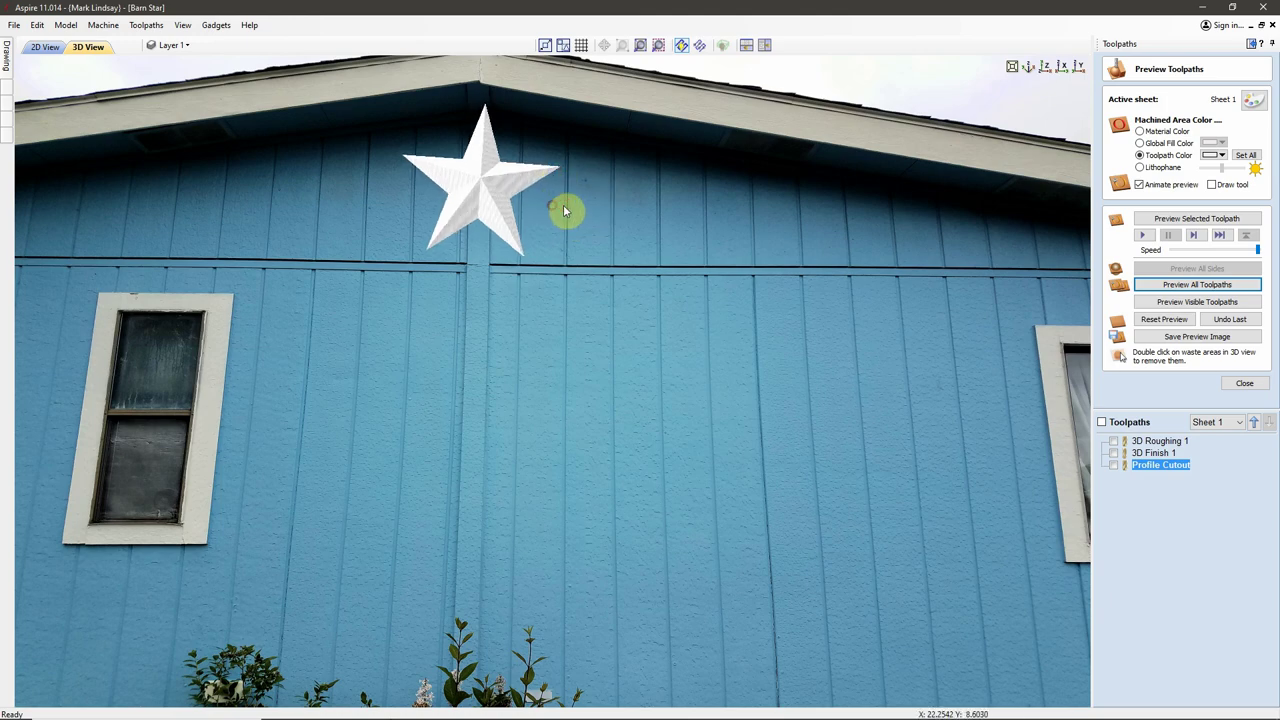
left_click(564, 205)
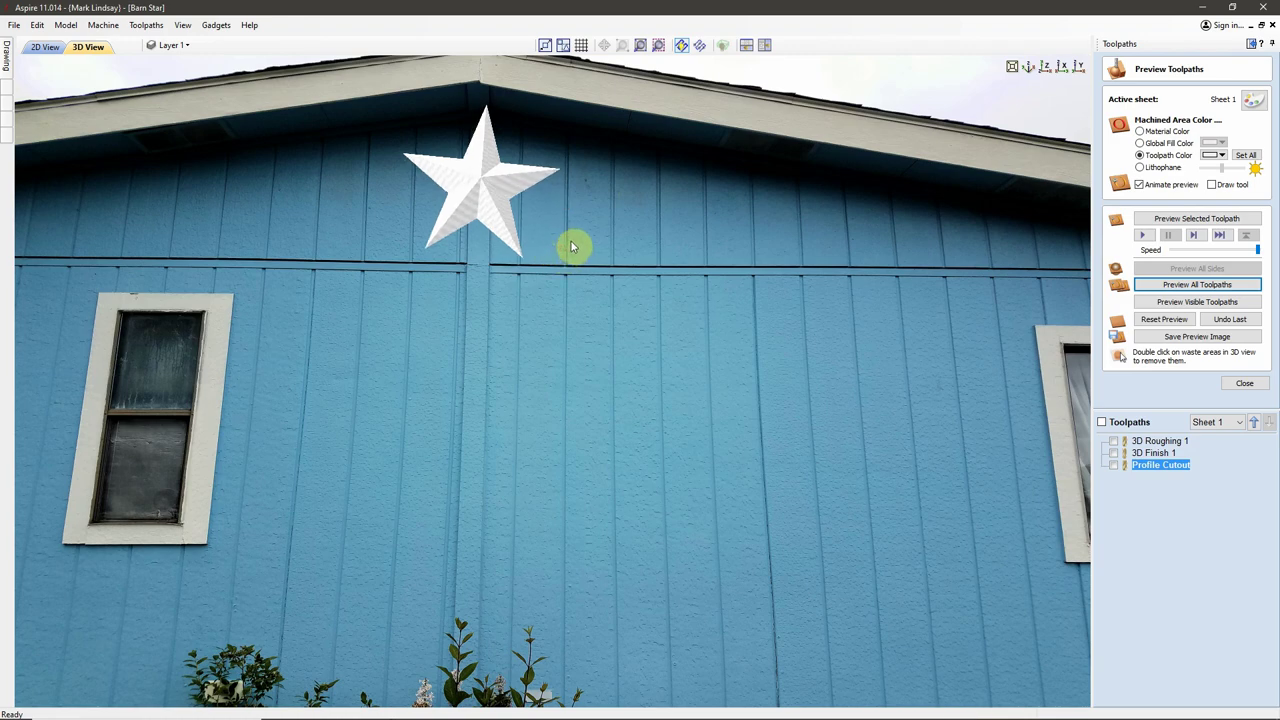
left_click(548, 325)
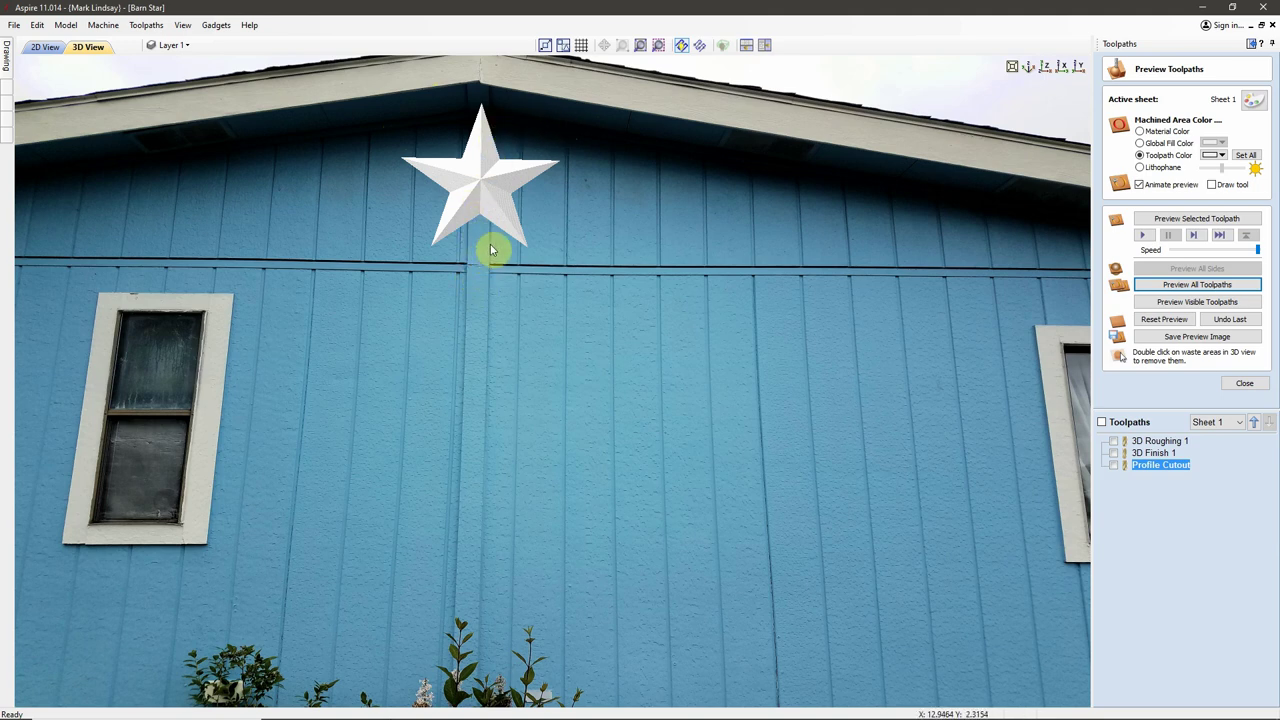
Save the toolpath preview as a JPEG image named Demo Preview in the 4 - Add Textures and Backgrounds folder.
left_click(1201, 338)
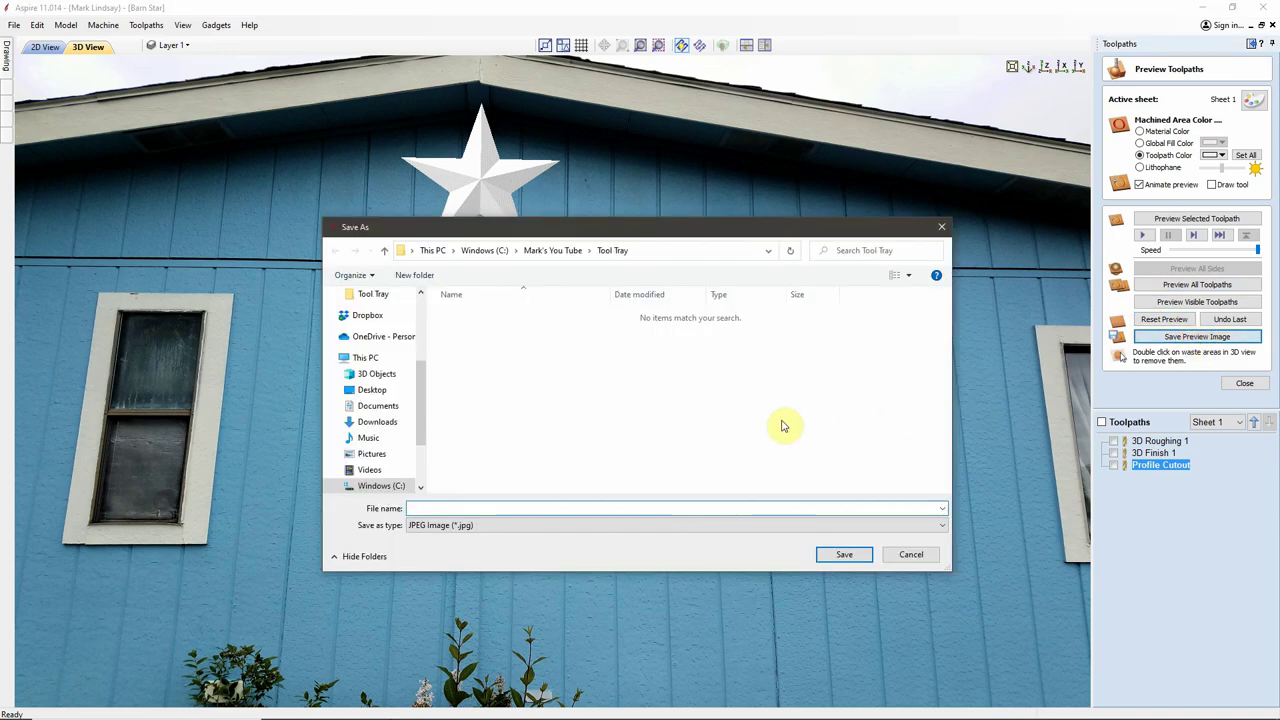
left_click_drag(420, 400, 419, 358)
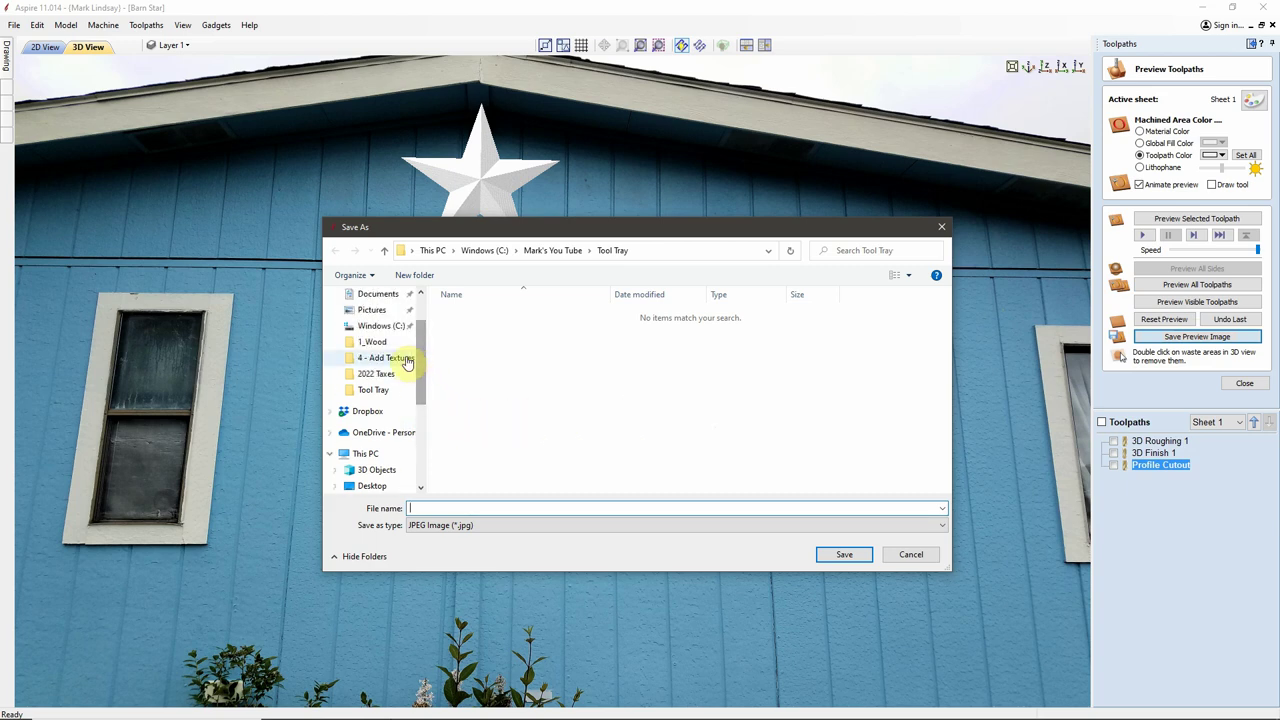
left_click(405, 358)
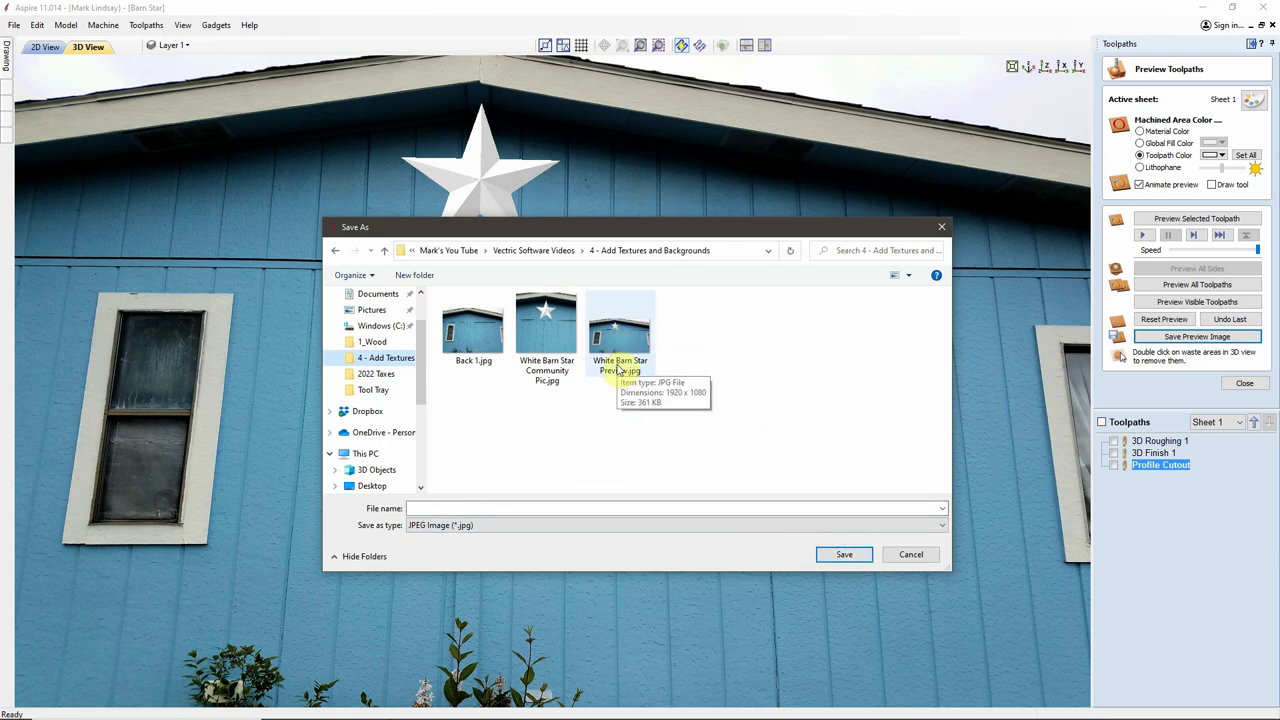
left_click(446, 506)
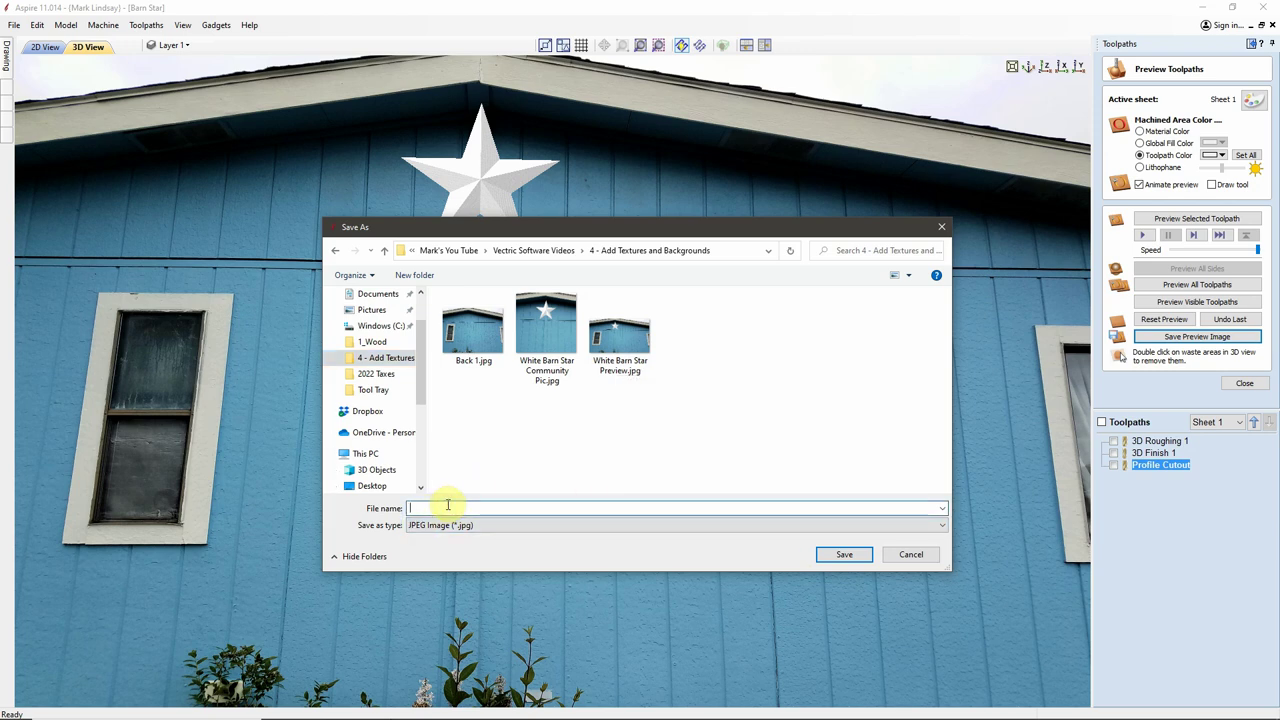
type("Demo Preview")
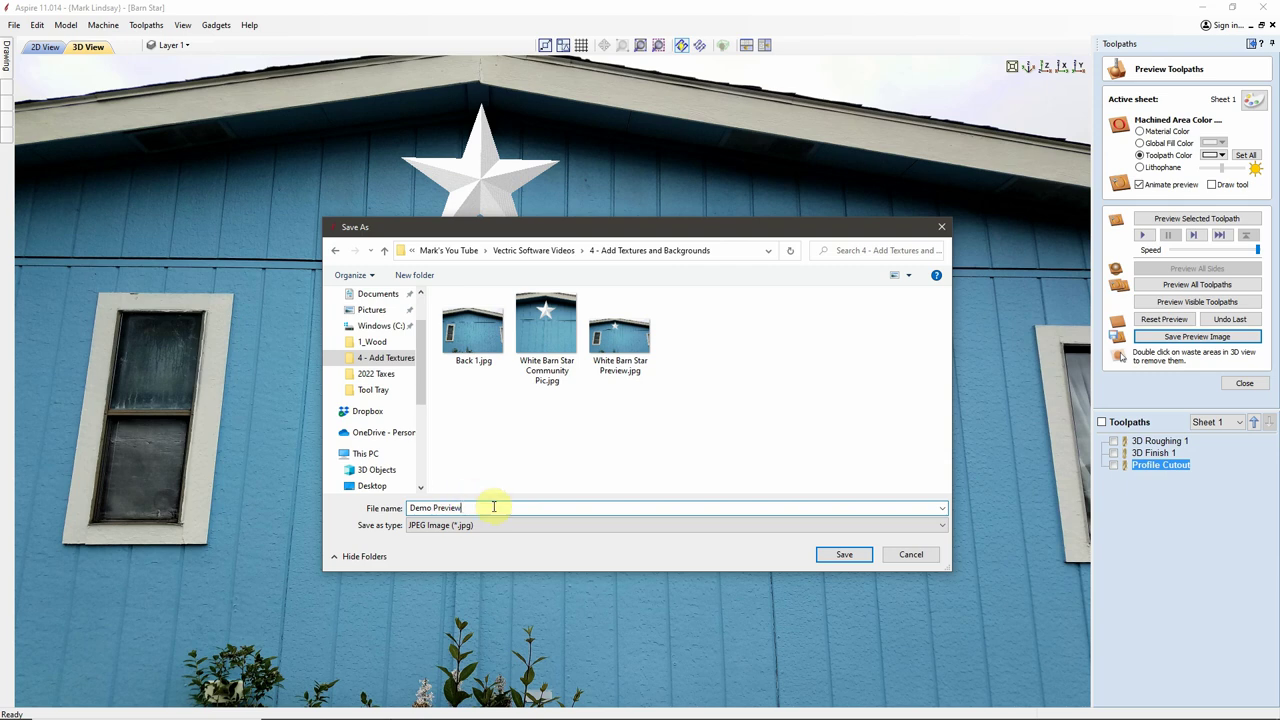
left_click(858, 555)
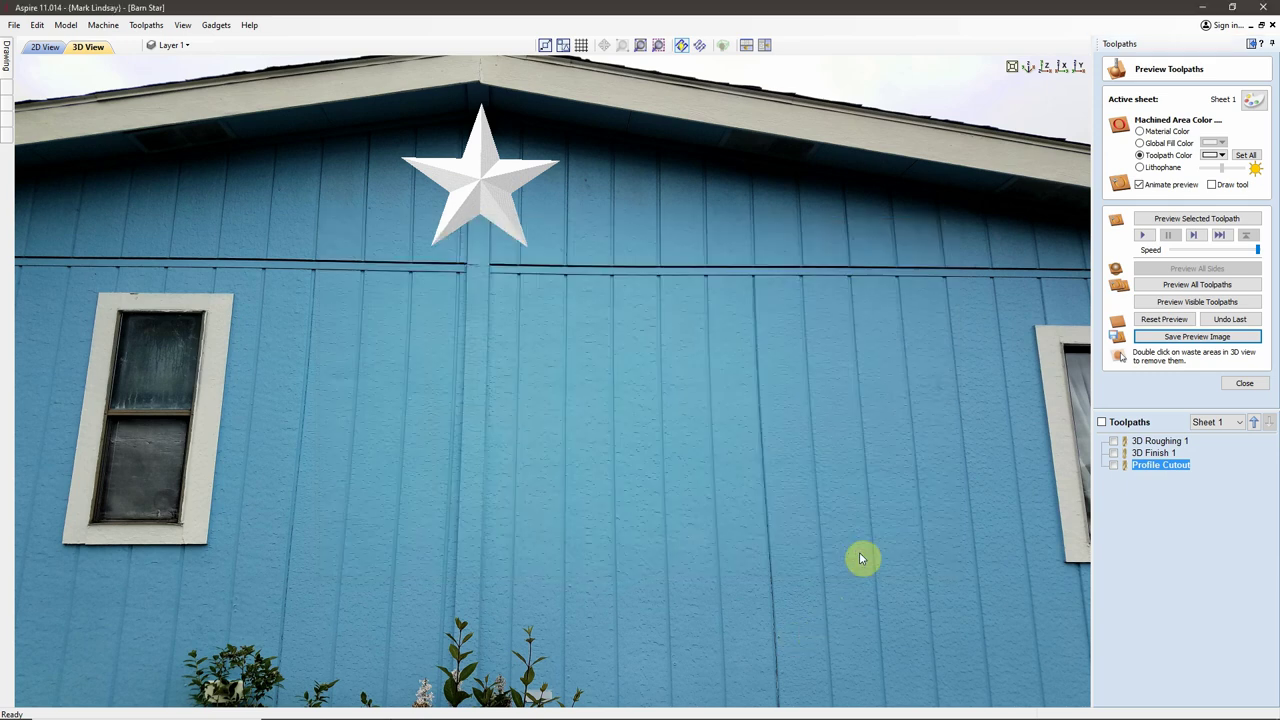
Switch to File Explorer, view the saved Demo Preview.jpg in Photos, and return to Aspire.
mouse_move(313, 710)
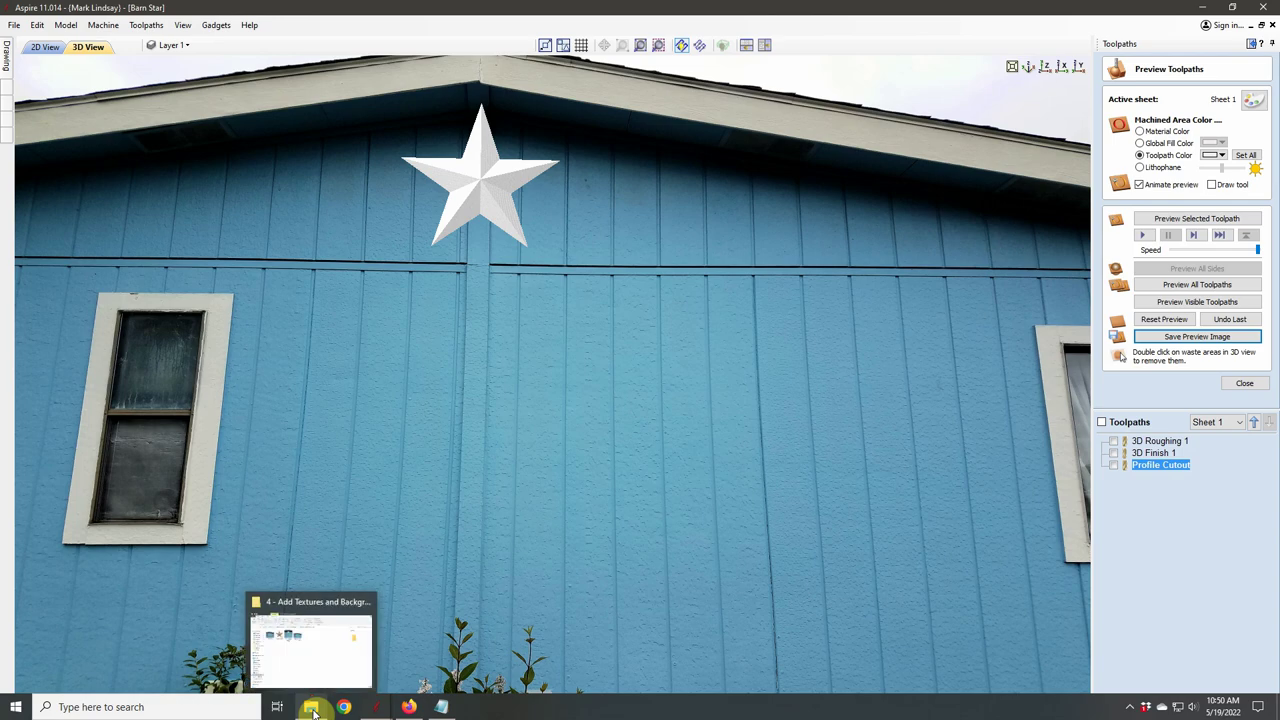
left_click(310, 605)
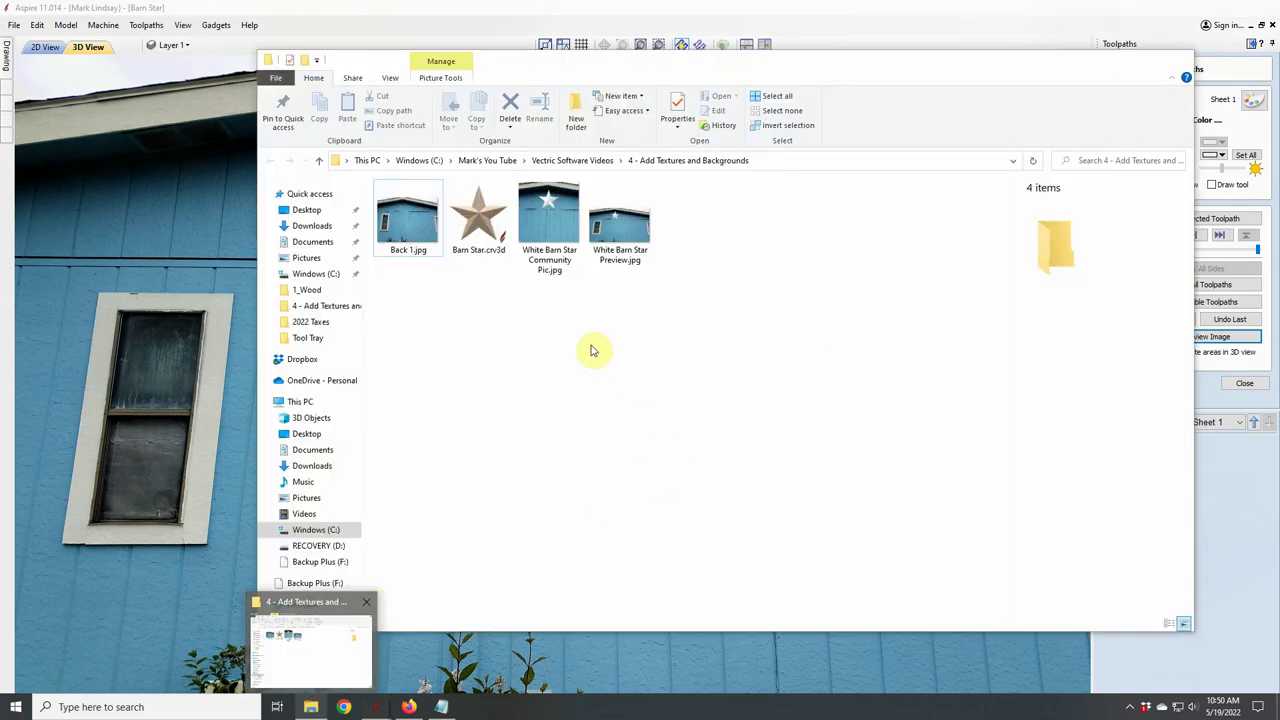
left_click(546, 218)
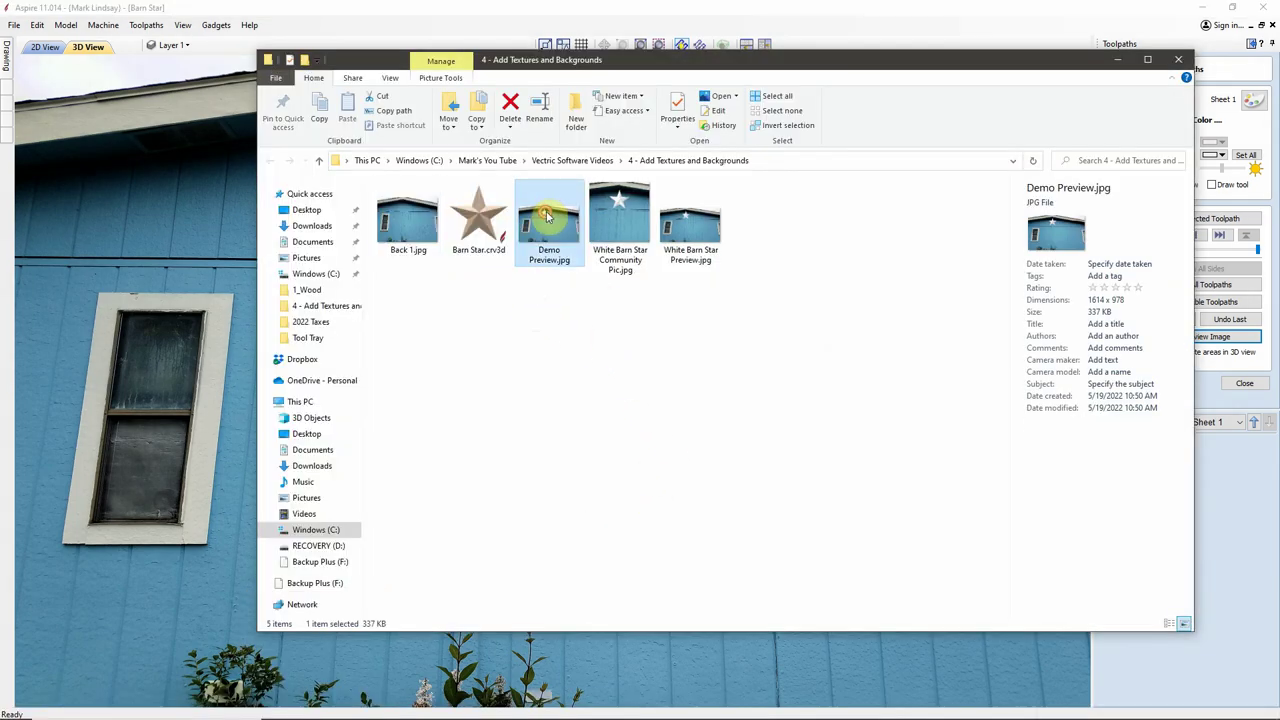
key("super+shift+s")
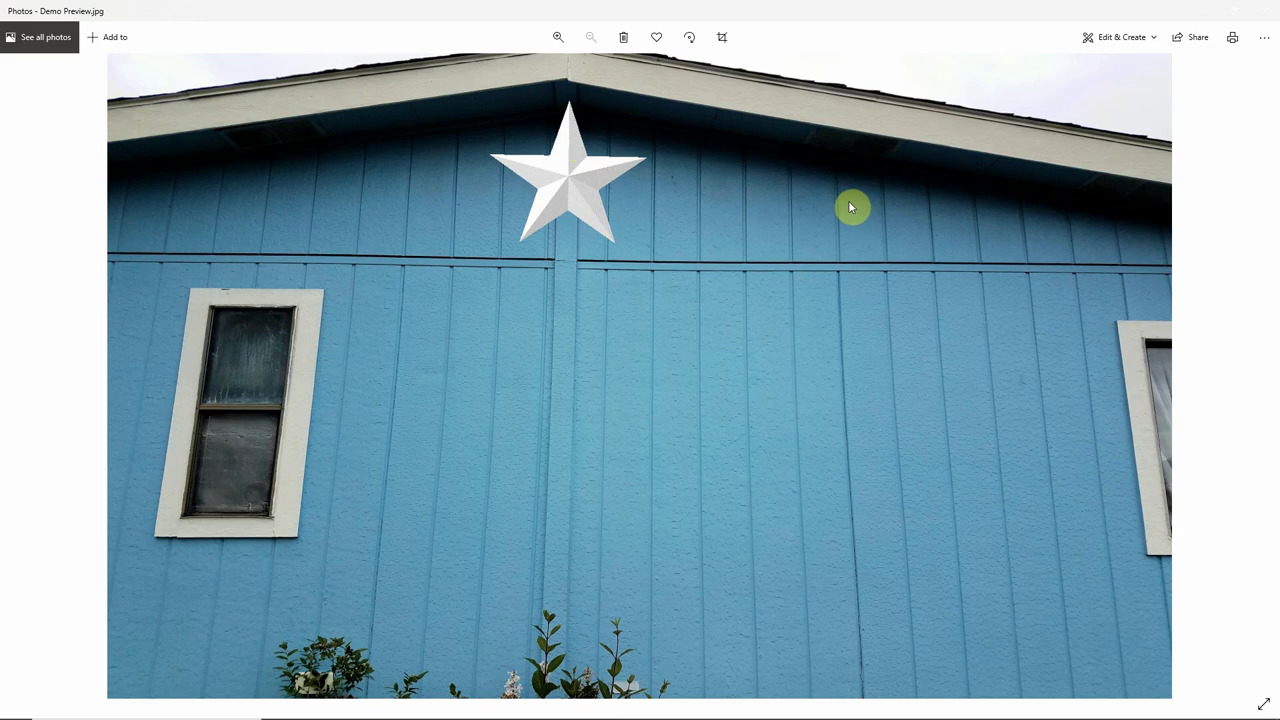
left_click(1232, 10)
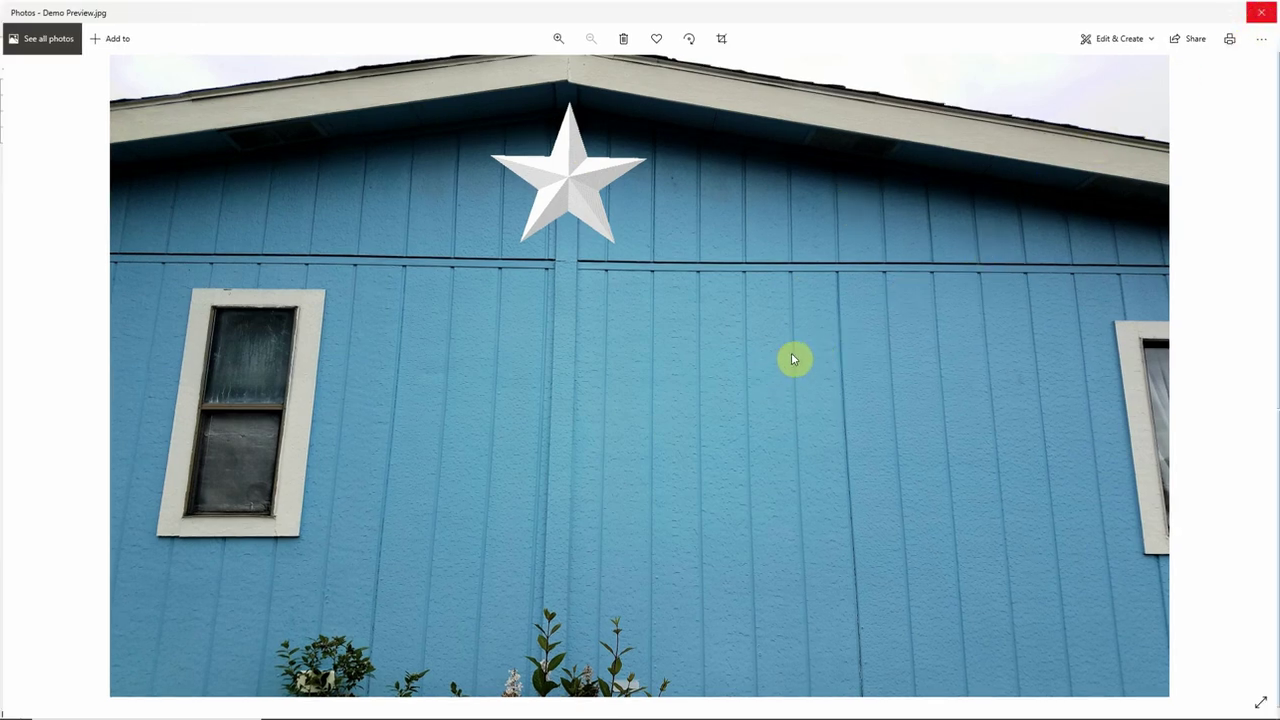
key("alt+F4")
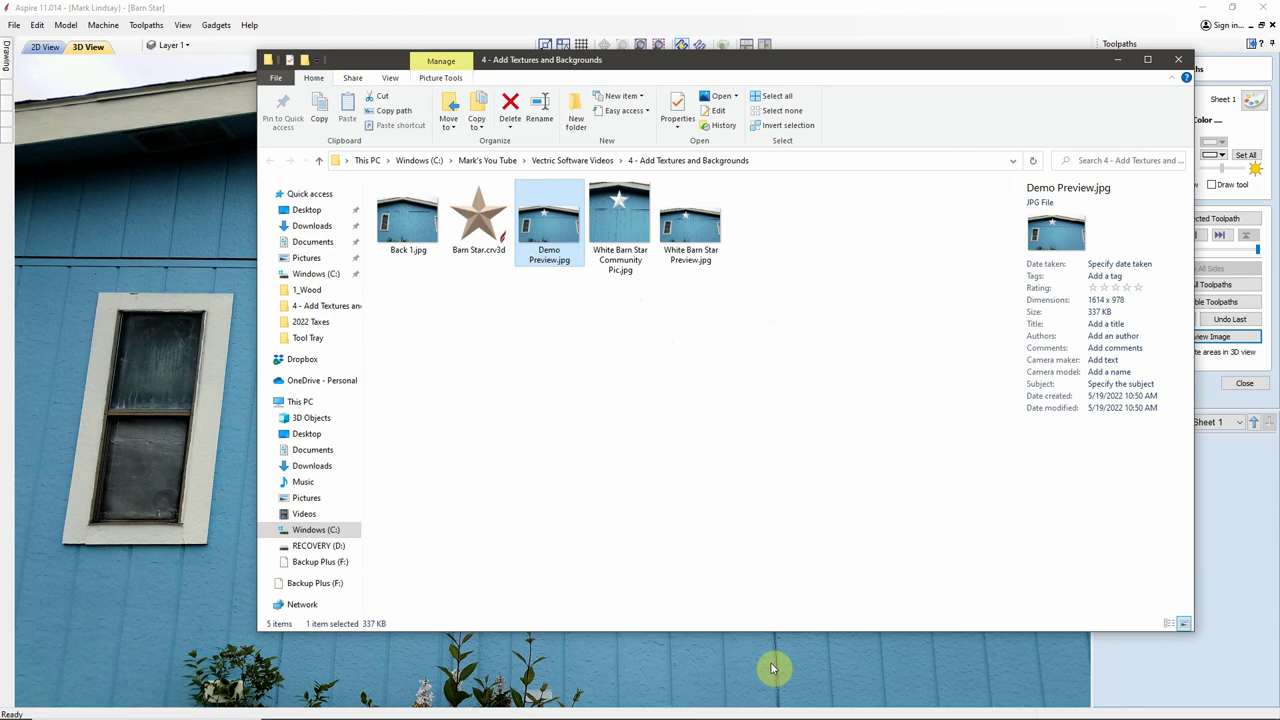
left_click(903, 10)
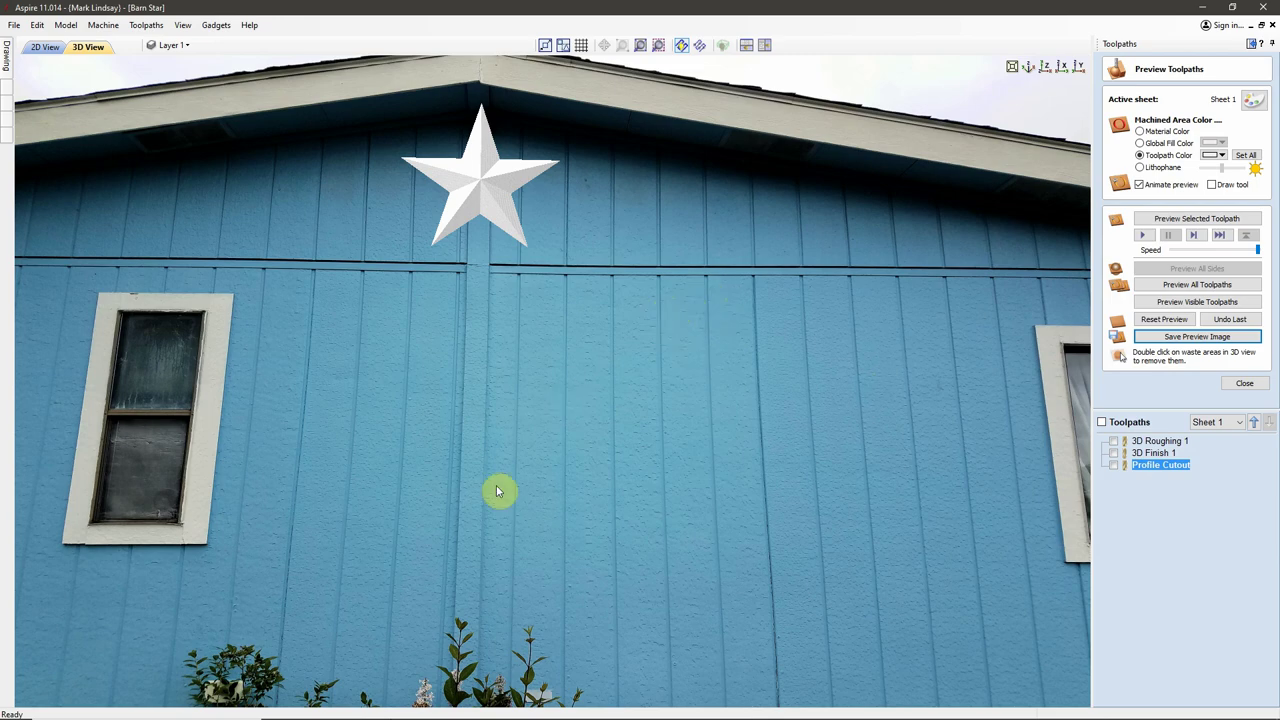
Open Back 1.jpg from File Explorer in Photos, show its file information, and copy its folder path.
mouse_move(313, 710)
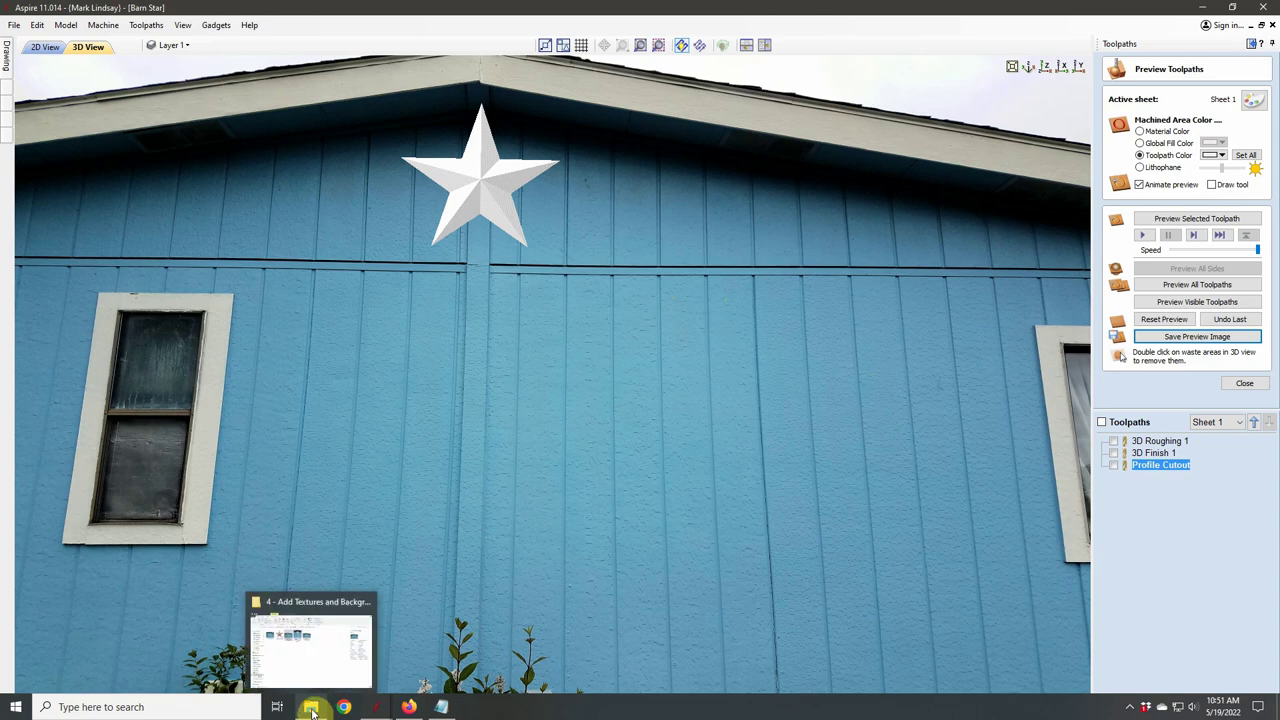
left_click(318, 604)
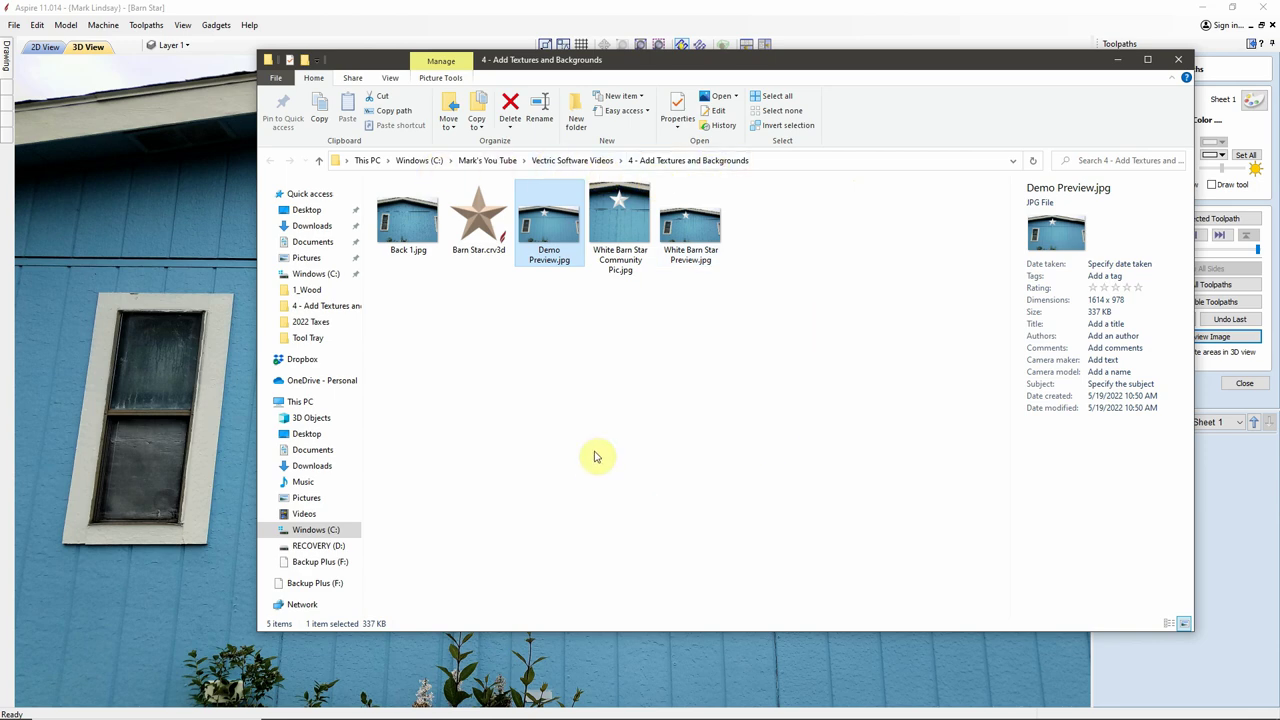
left_click(407, 222)
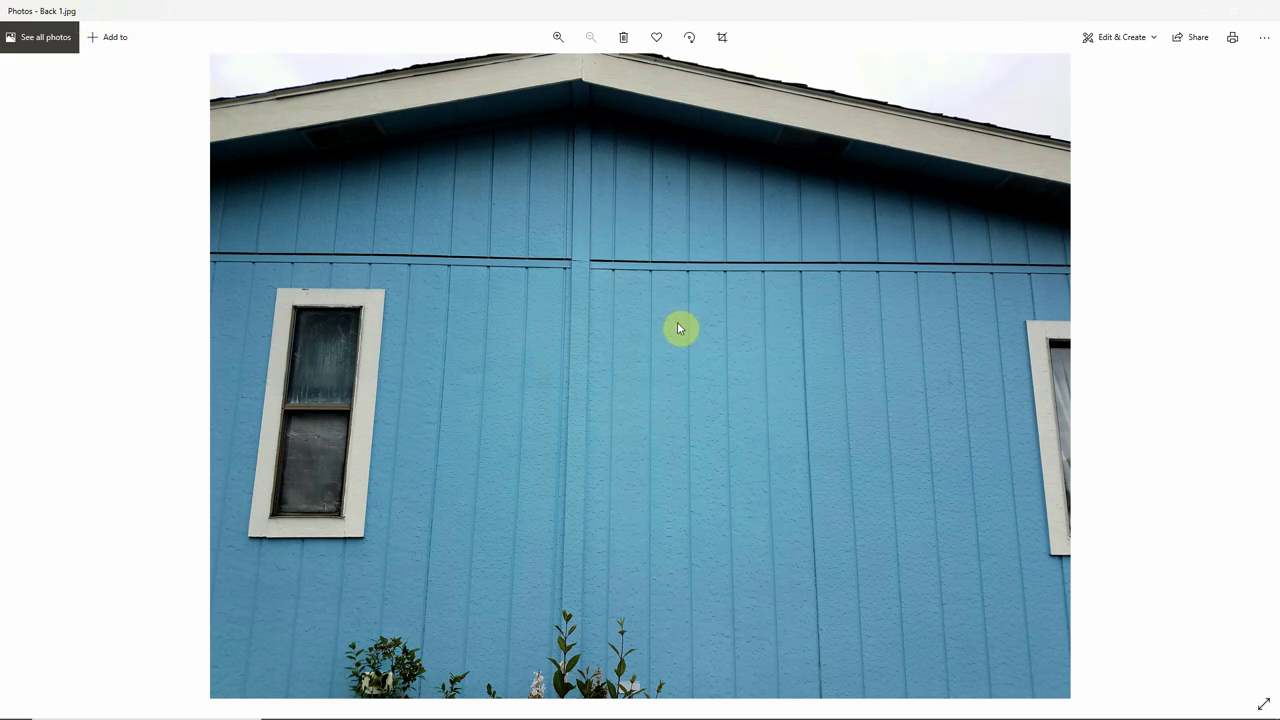
right_click(678, 324)
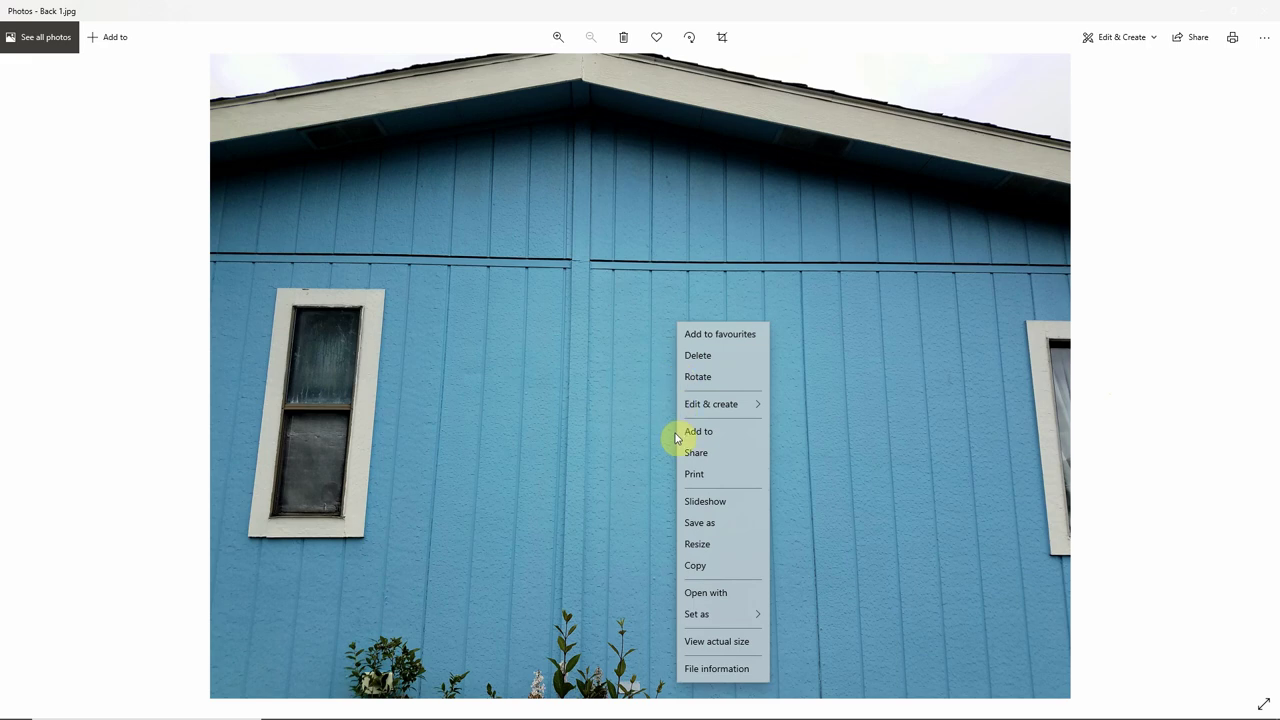
left_click(725, 670)
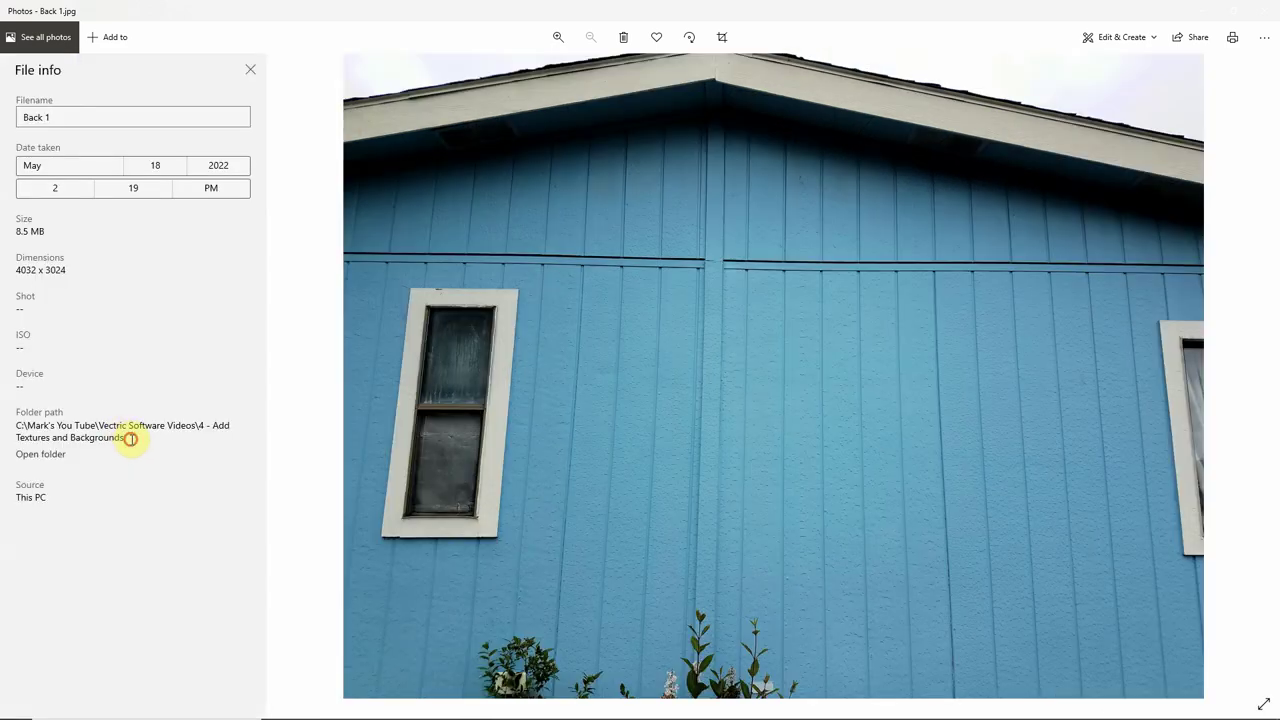
left_click_drag(122, 438, 13, 430)
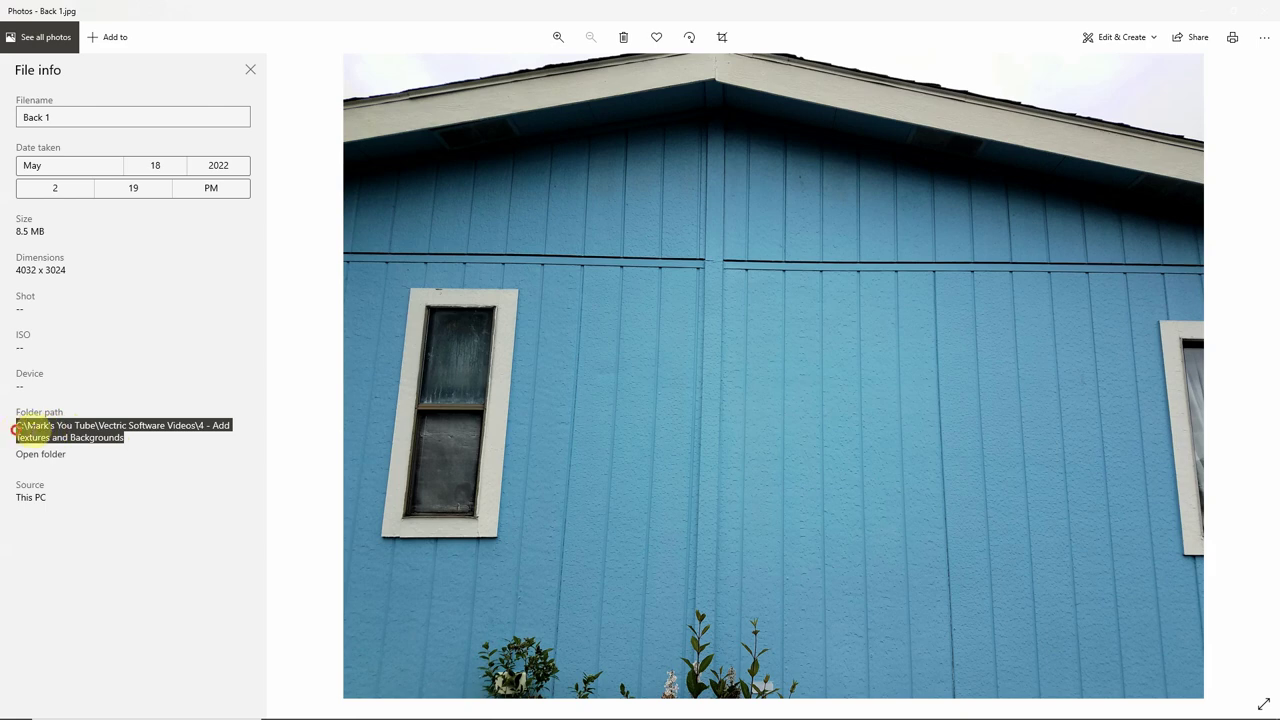
right_click(52, 428)
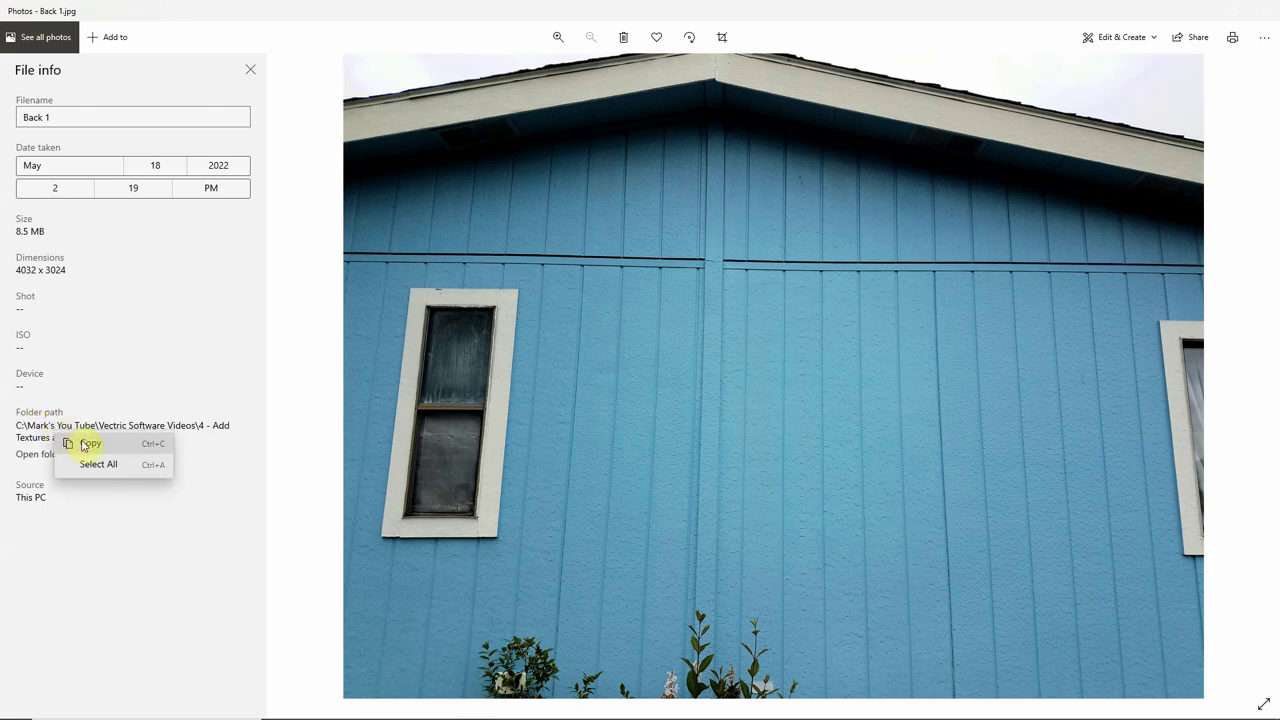
left_click(84, 443)
left_click(180, 533)
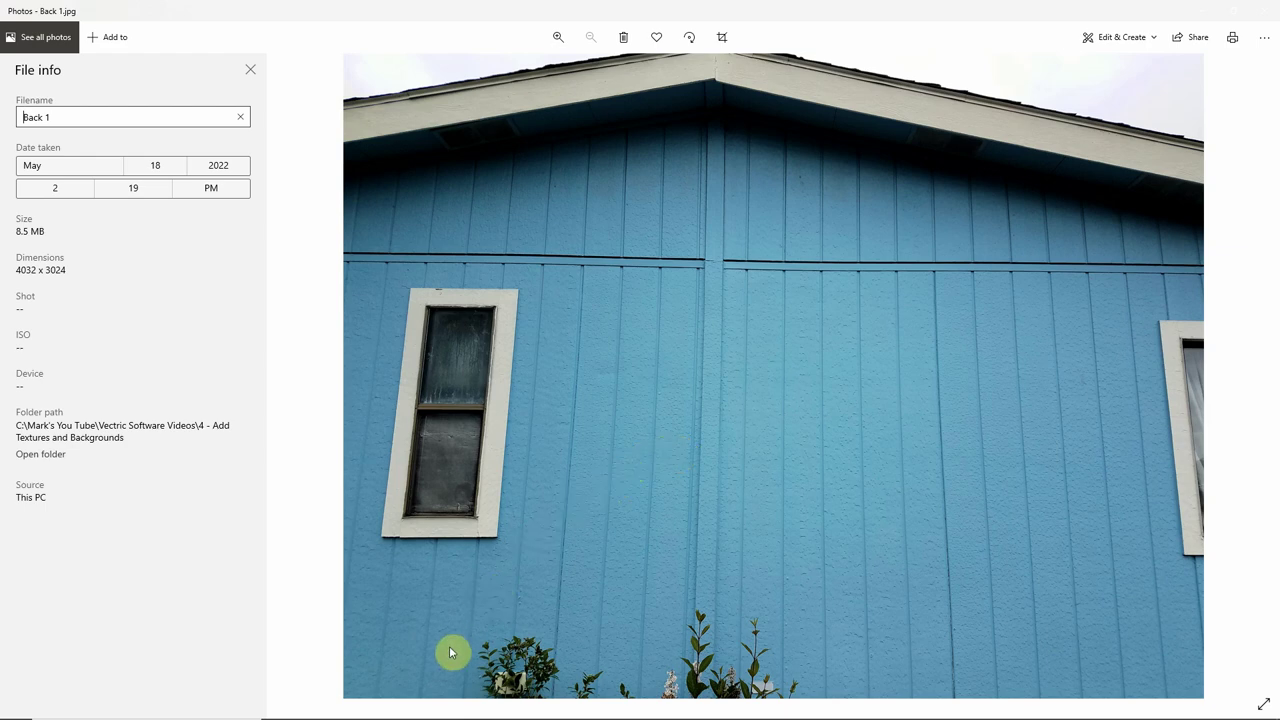
Paste the folder path into the blank Notepad document, add a trailing backslash, and close the Back 1.jpg photo.
mouse_move(413, 710)
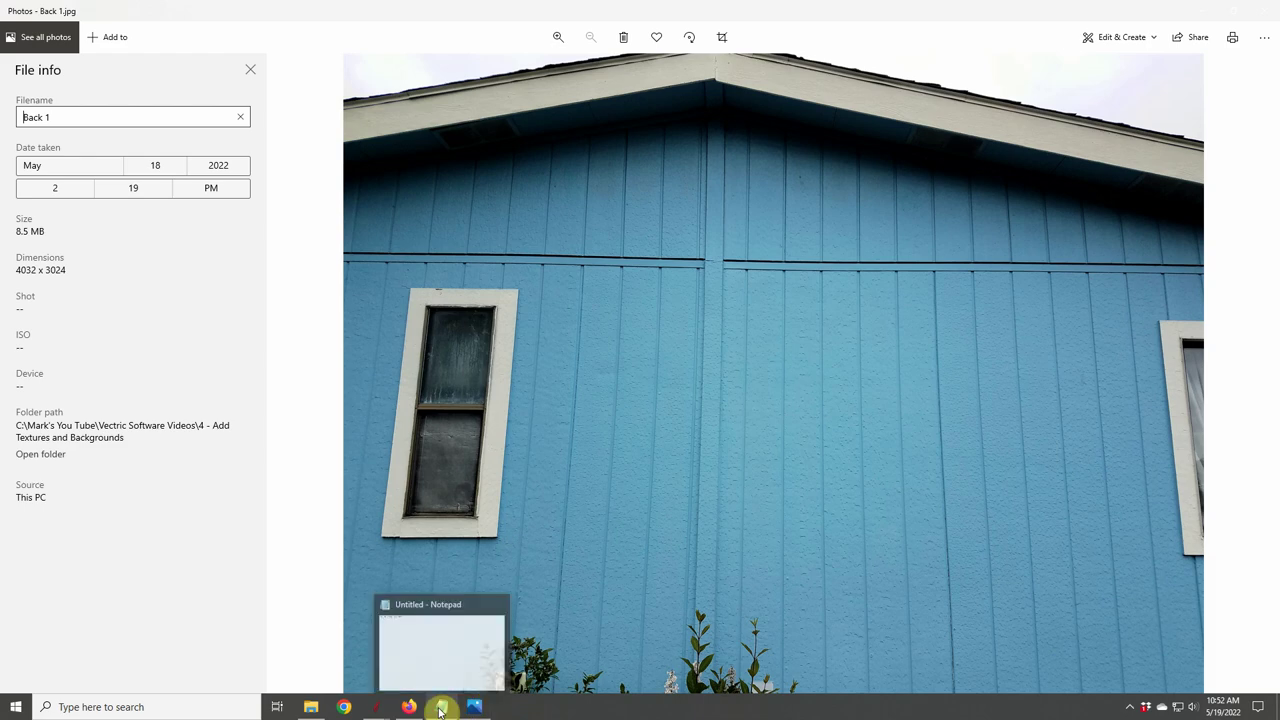
left_click(441, 706)
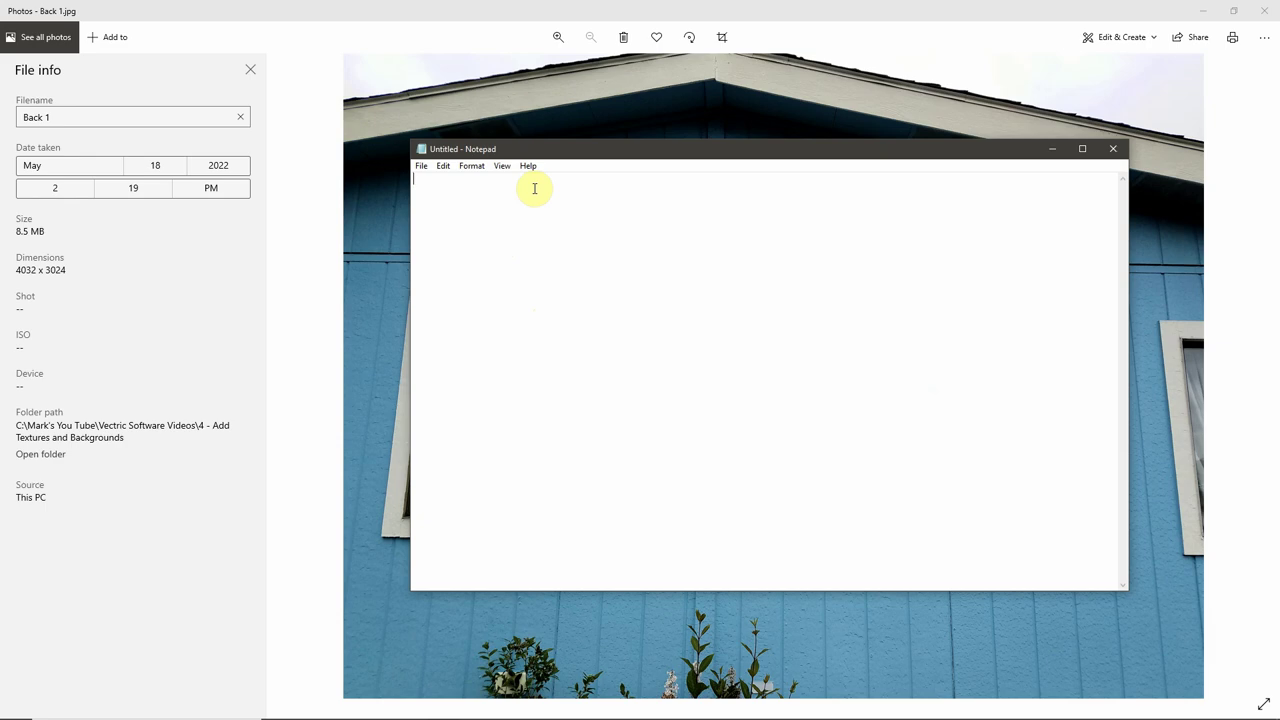
key("ctrl+v")
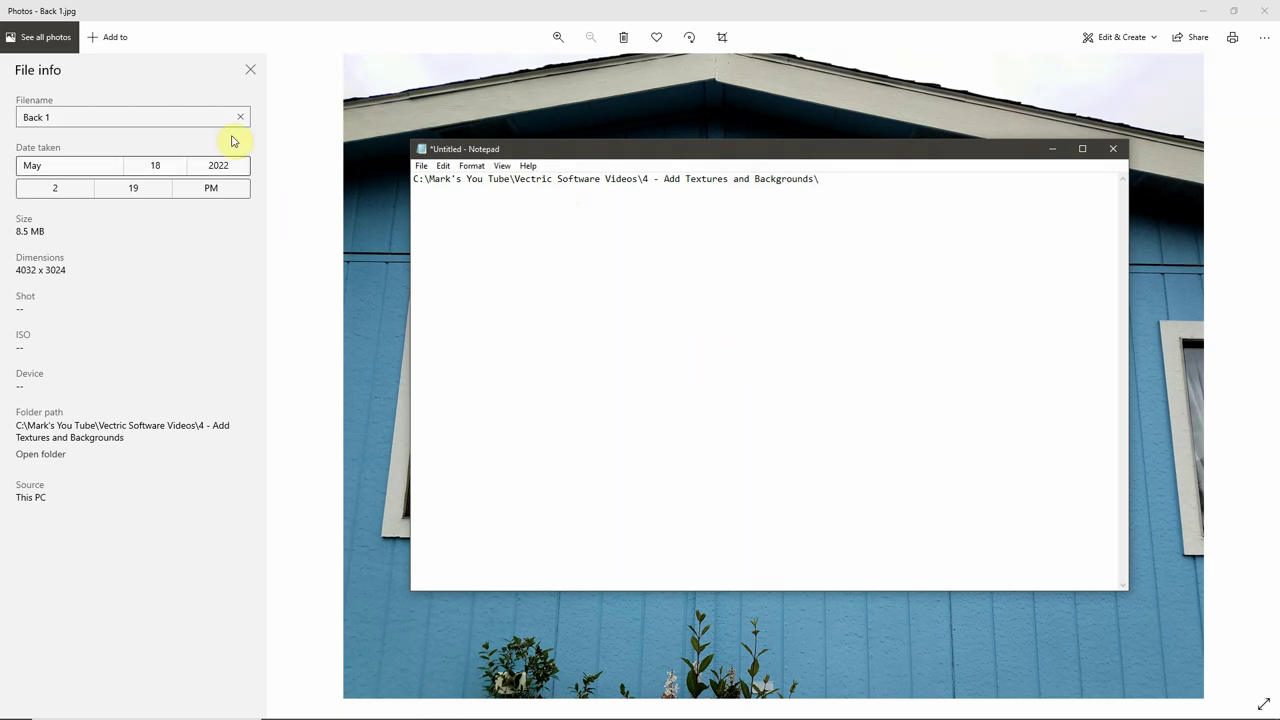
left_click(249, 70)
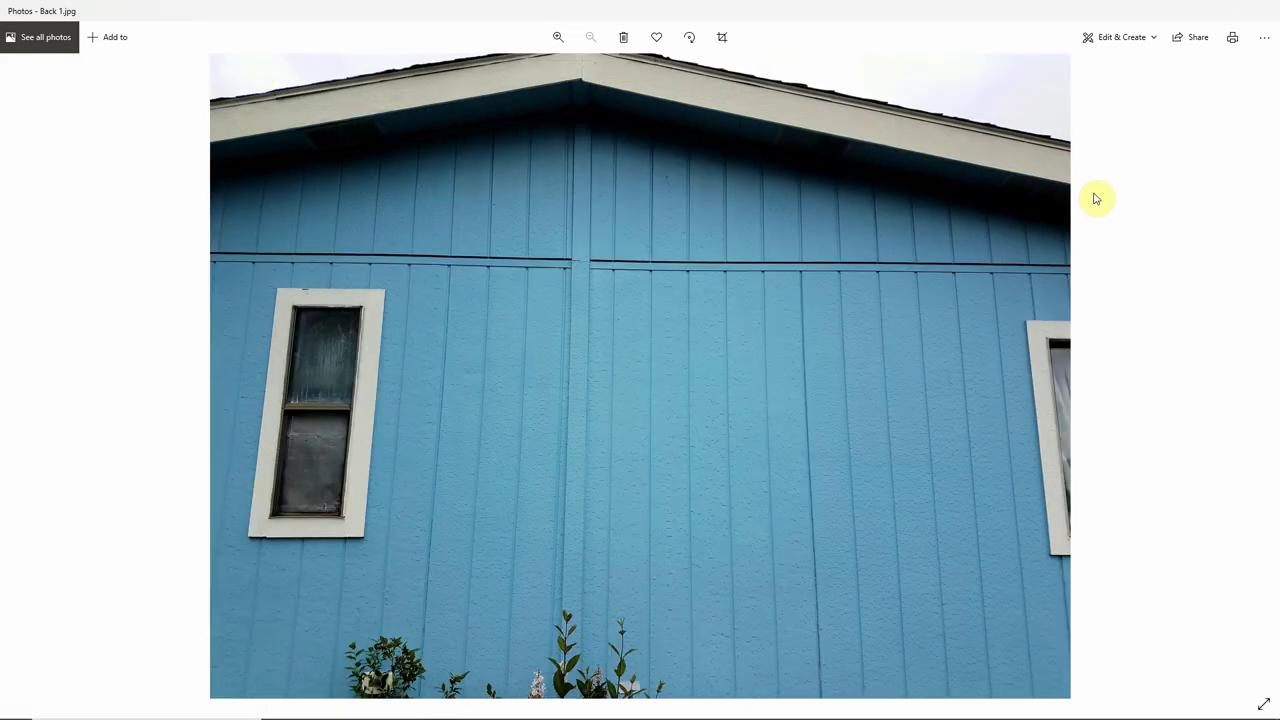
left_click(1267, 12)
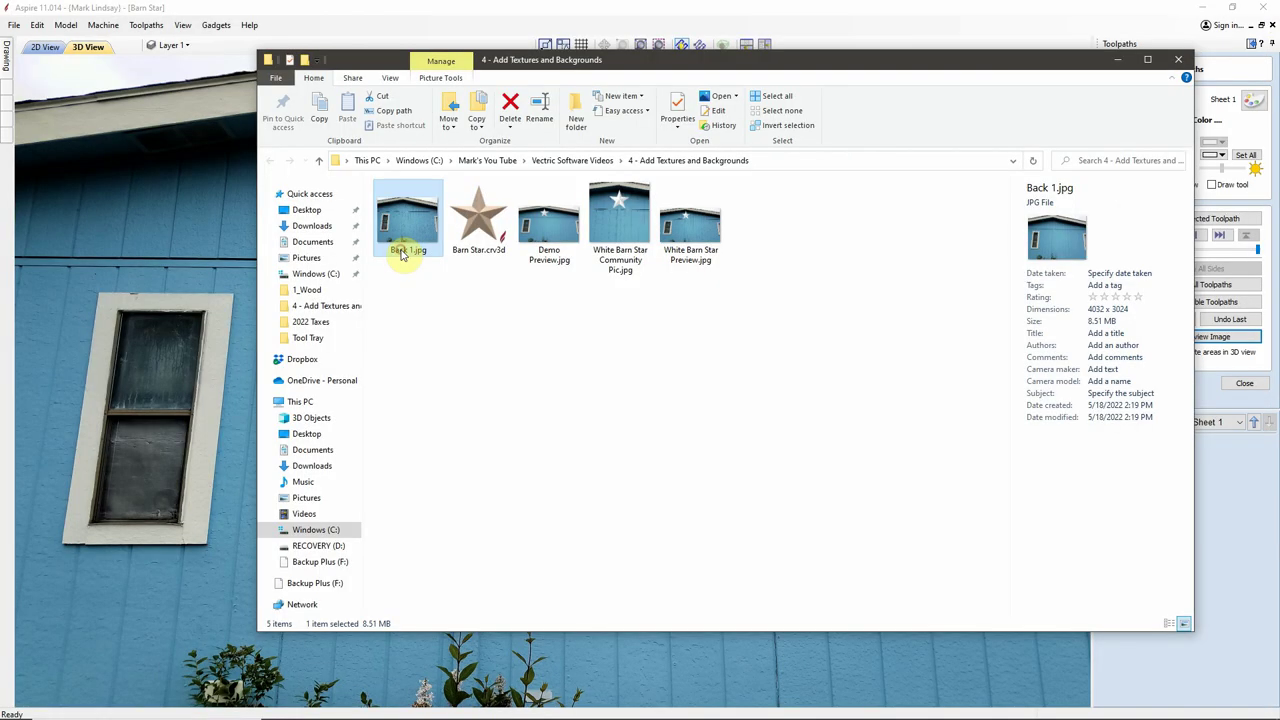
Copy the file name Back 1.jpg in File Explorer and append it to the folder path in Notepad.
left_click(404, 250)
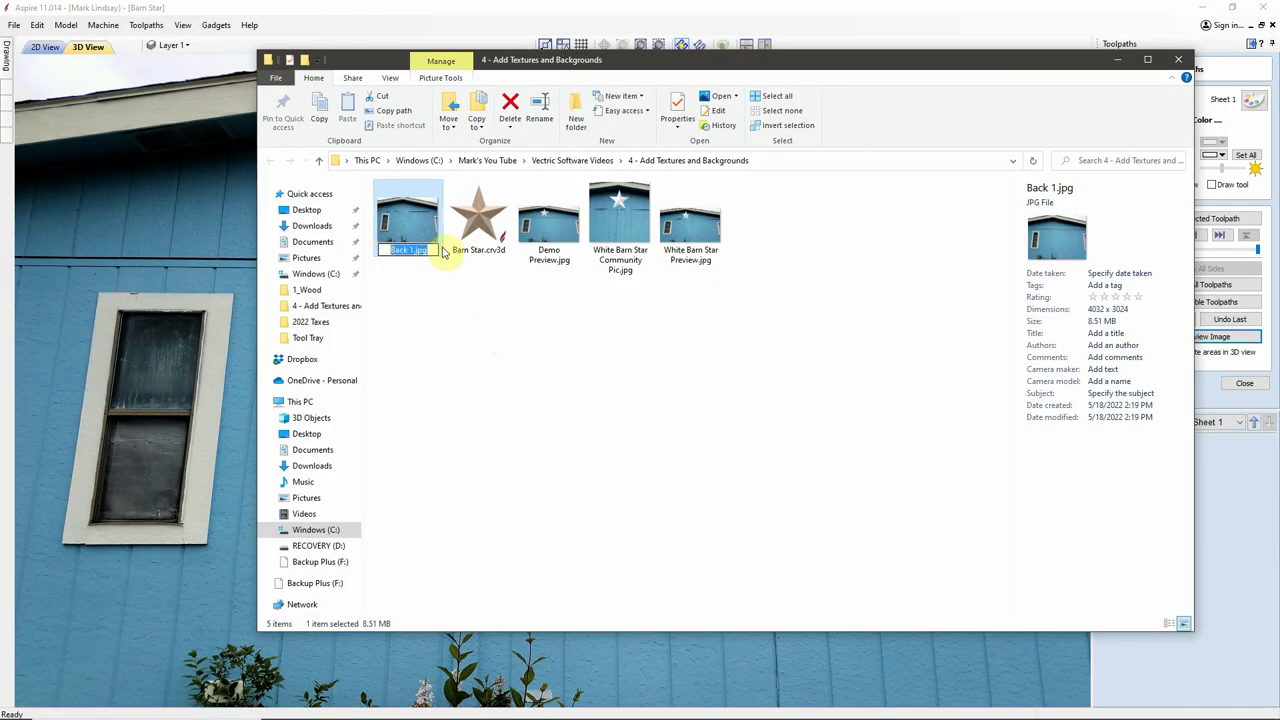
left_click_drag(441, 250, 393, 251)
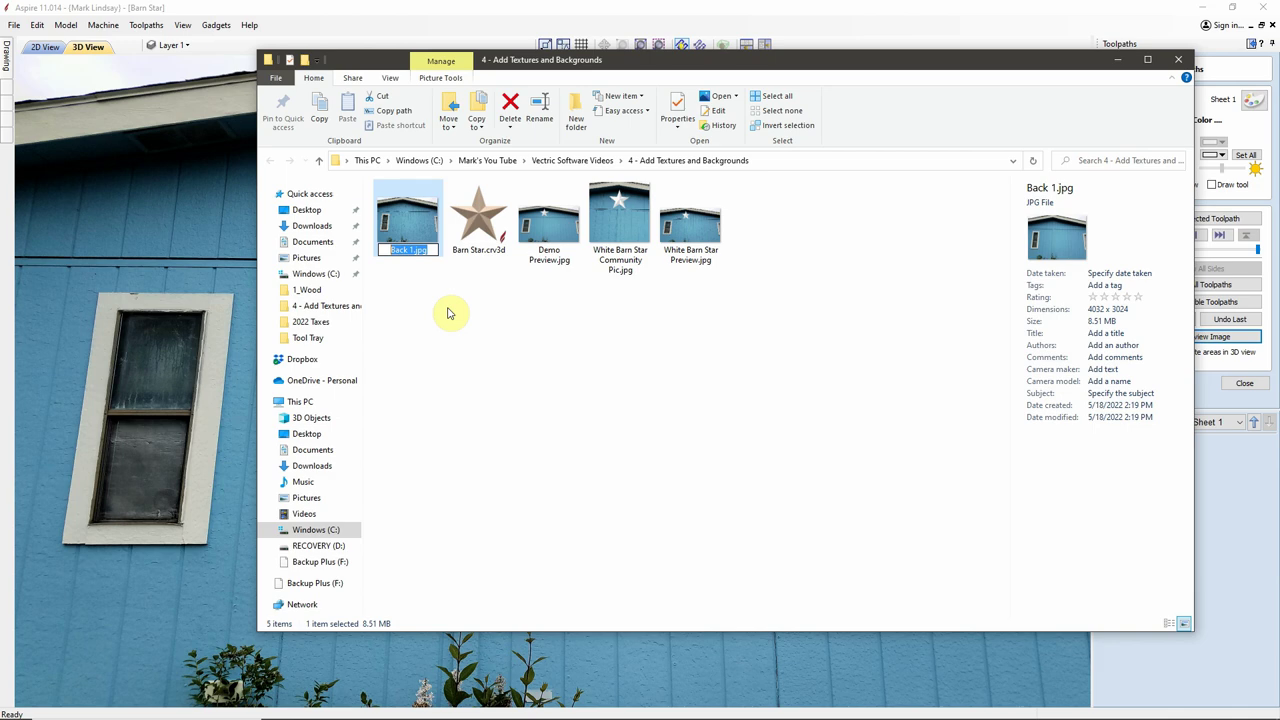
left_click(540, 330)
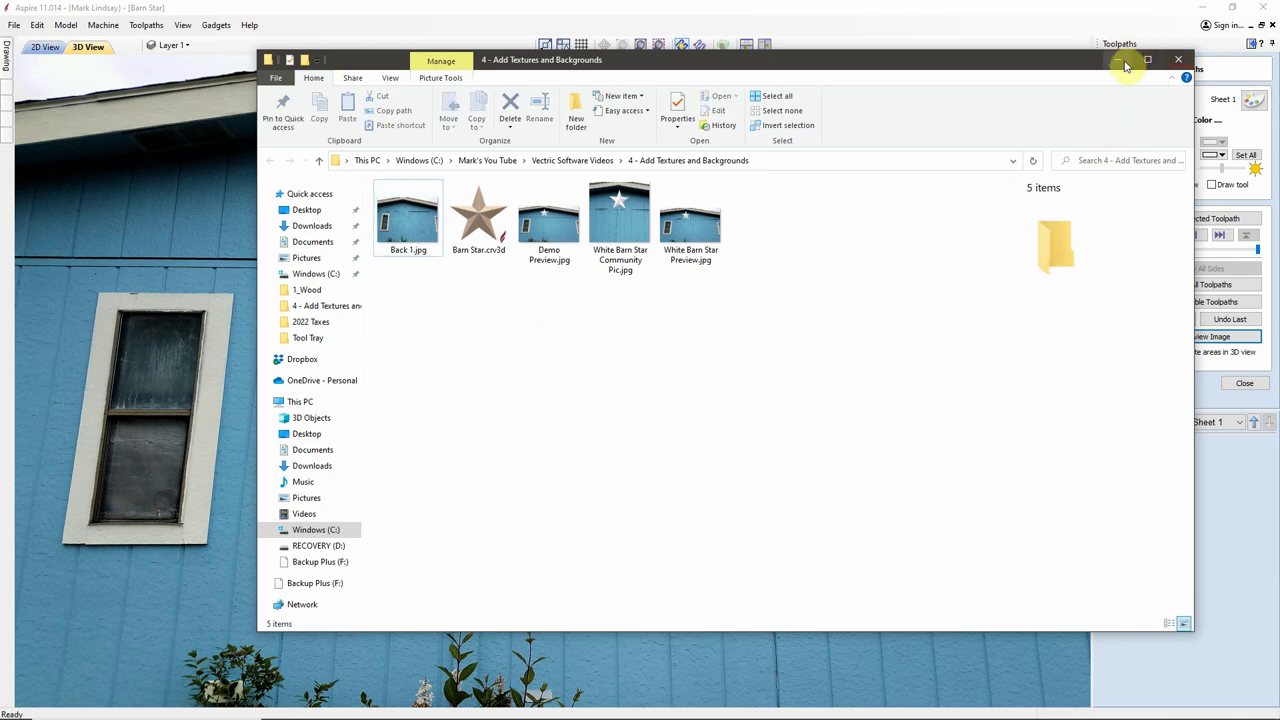
mouse_move(268, 712)
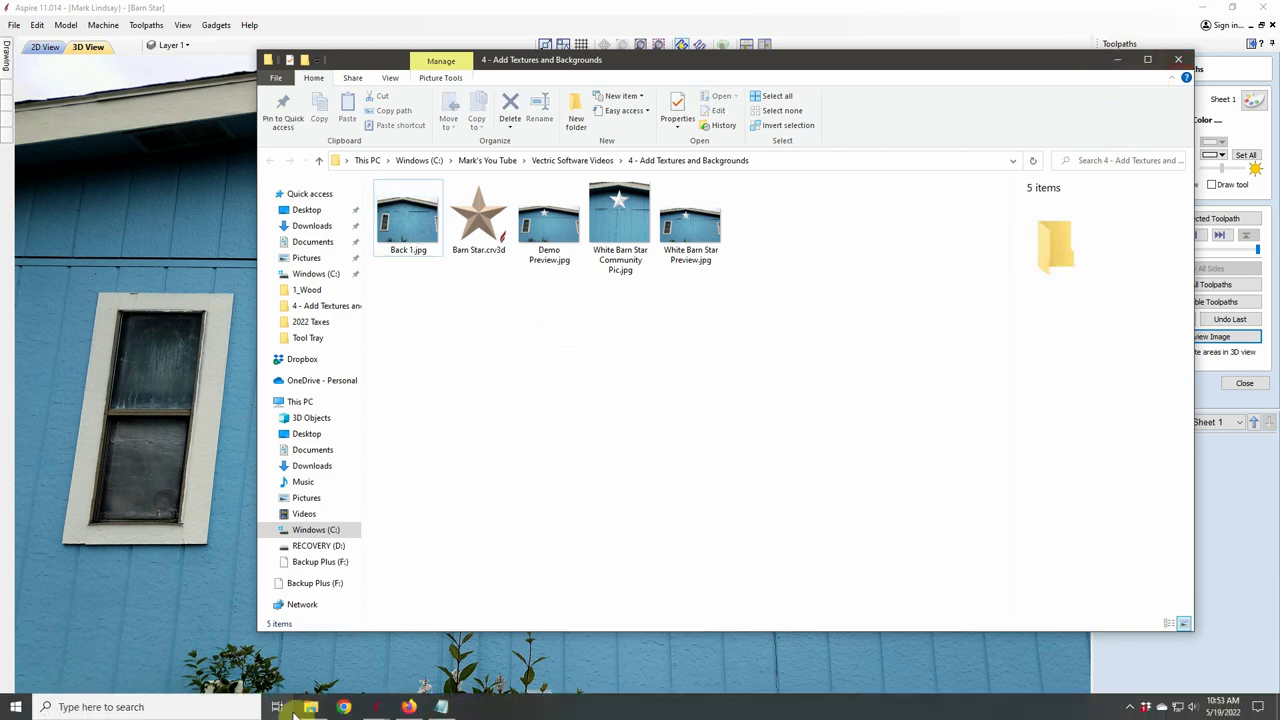
left_click(441, 707)
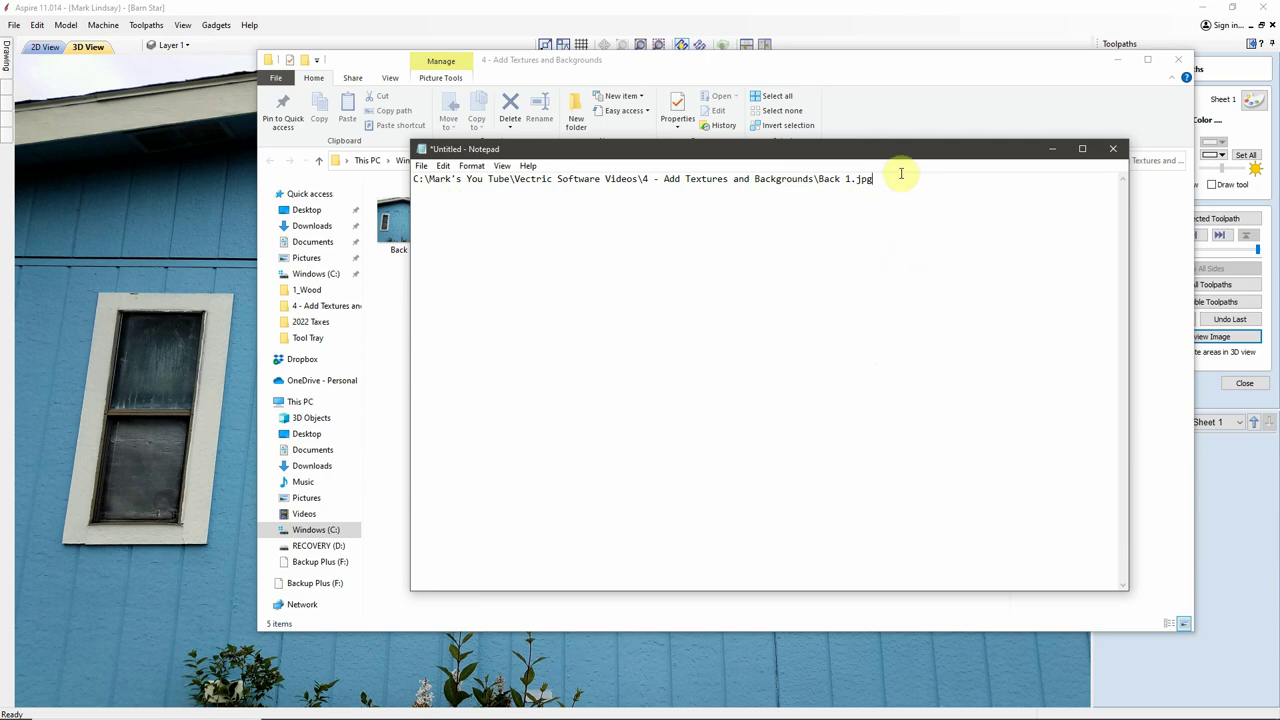
Copy the full Back 1.jpg path from Notepad and switch back to Aspire.
left_click_drag(873, 178, 395, 184)
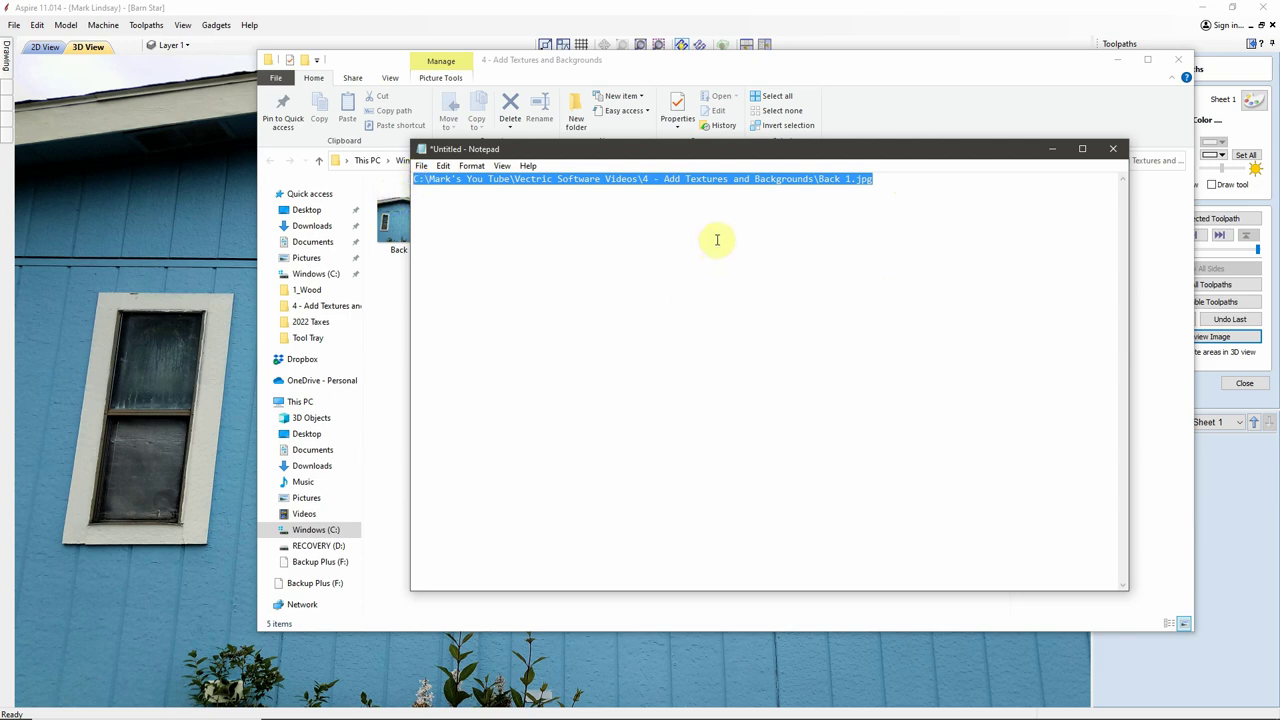
left_click(1052, 149)
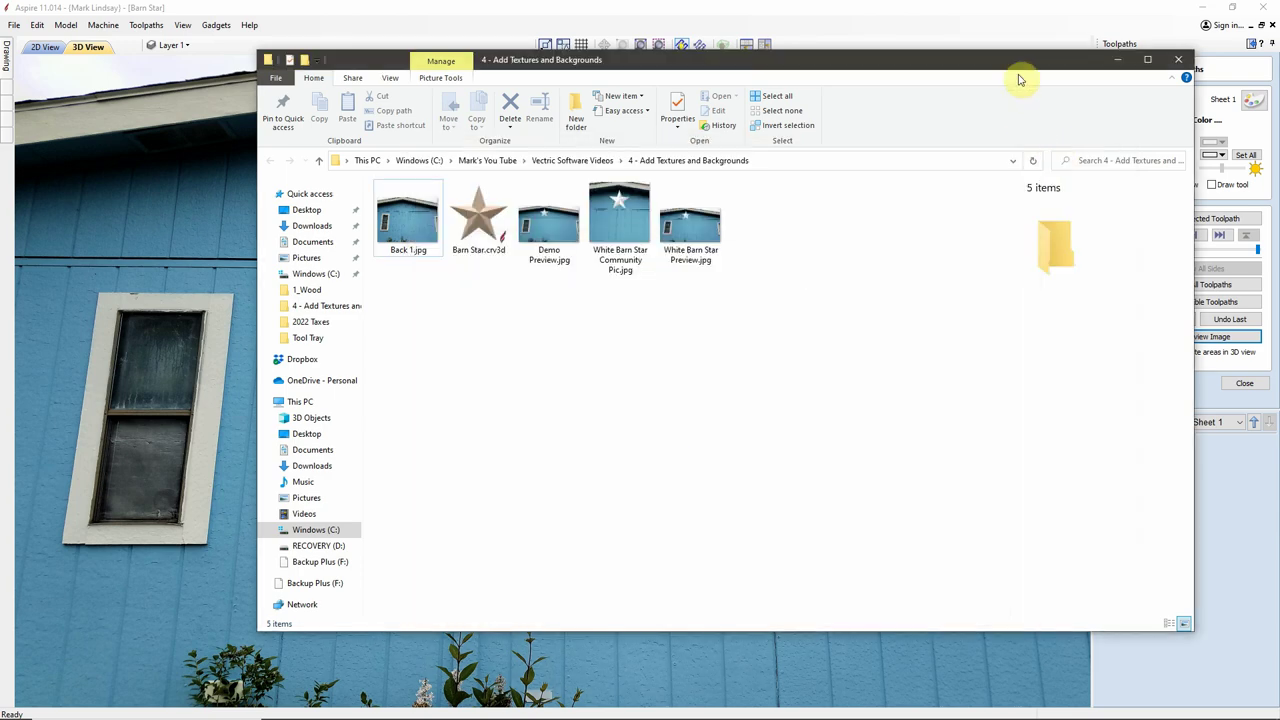
left_click(1117, 59)
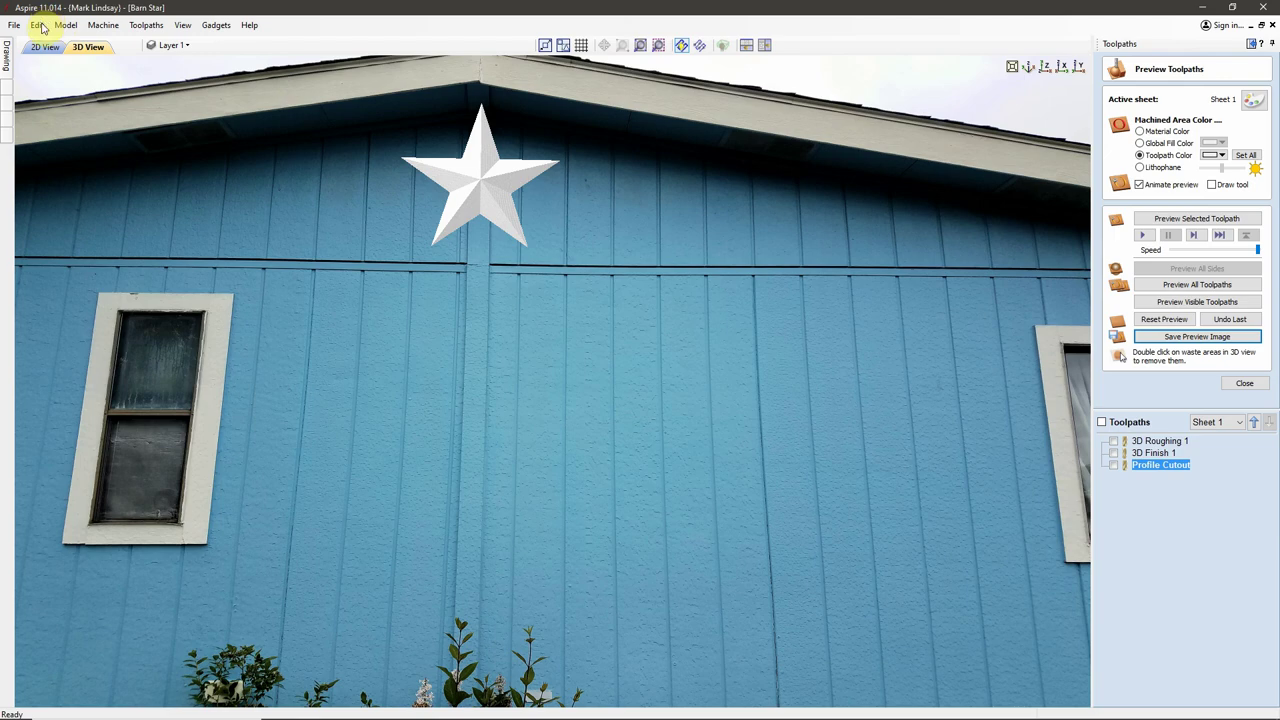
Set the 3D view's shaded background style to Gradient in the program options and apply it.
left_click(103, 25)
mouse_move(38, 24)
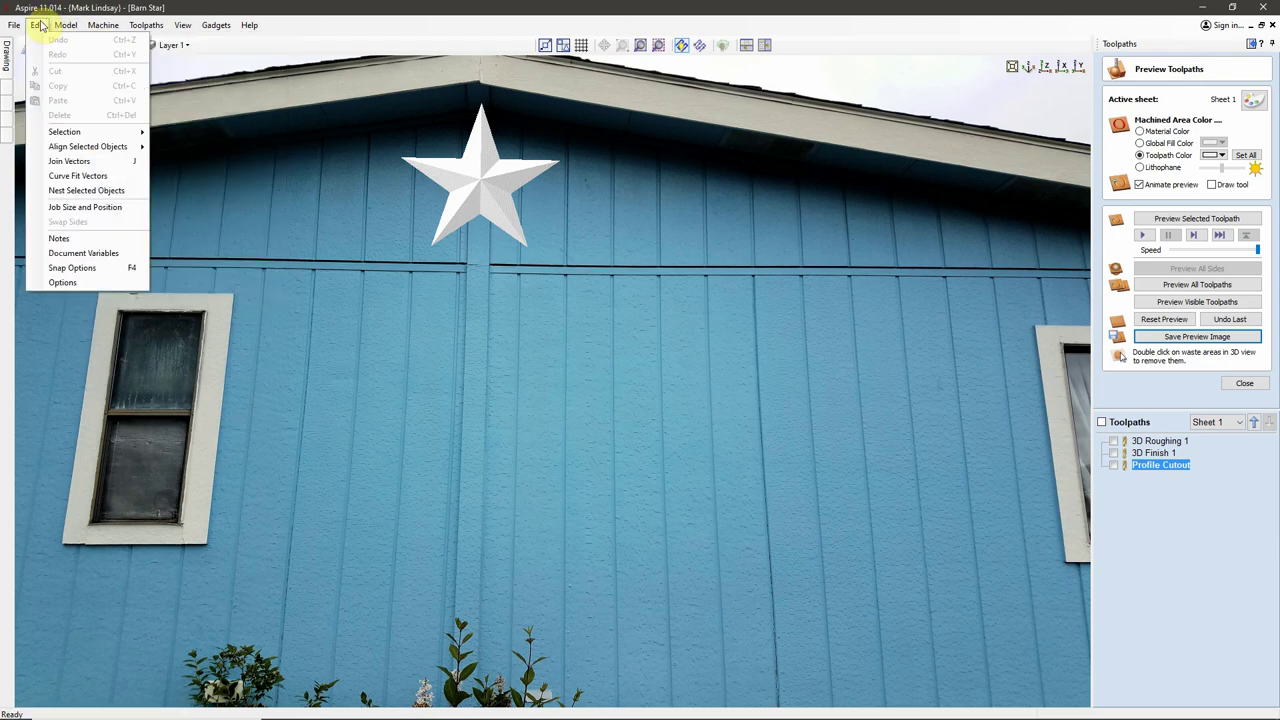
left_click(89, 287)
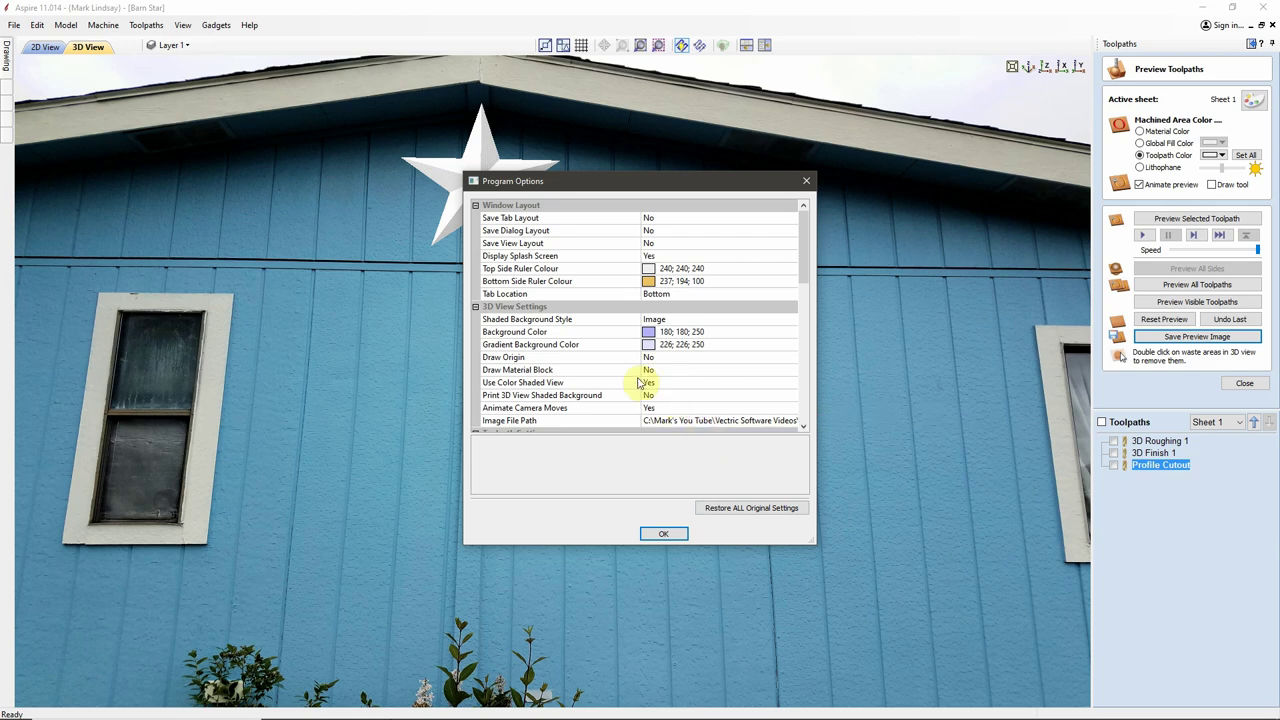
left_click(765, 320)
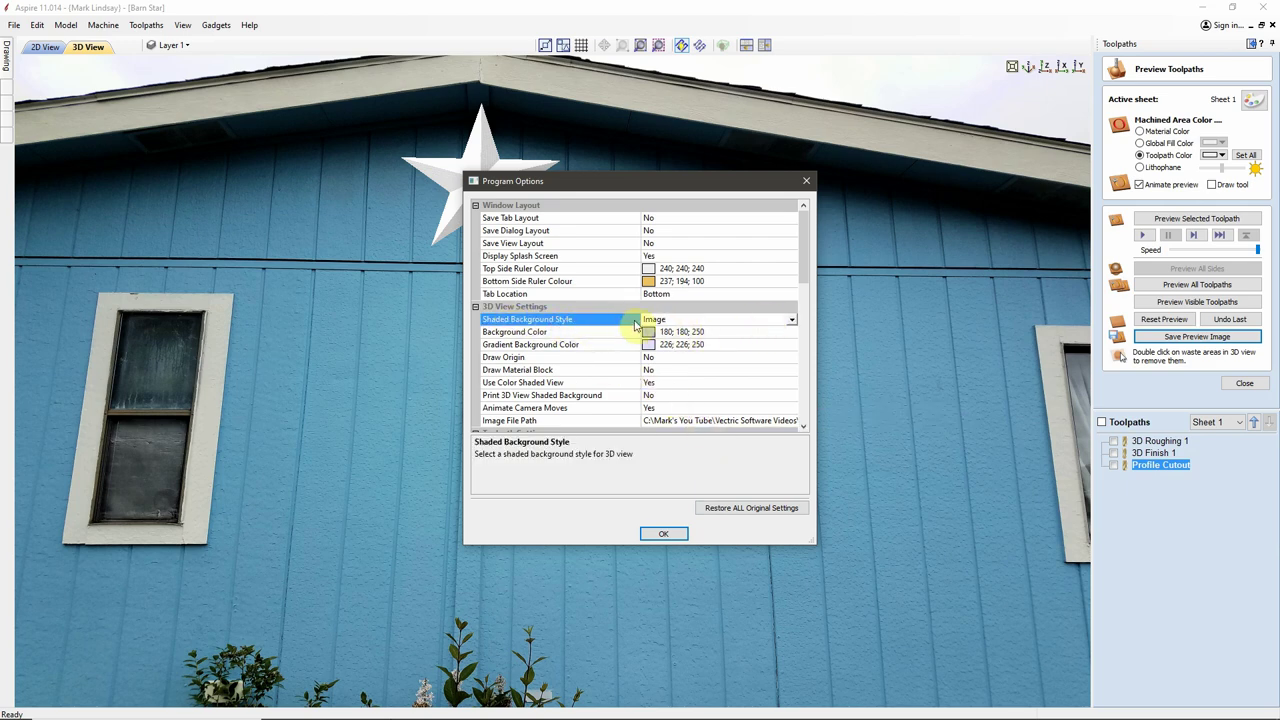
left_click(791, 320)
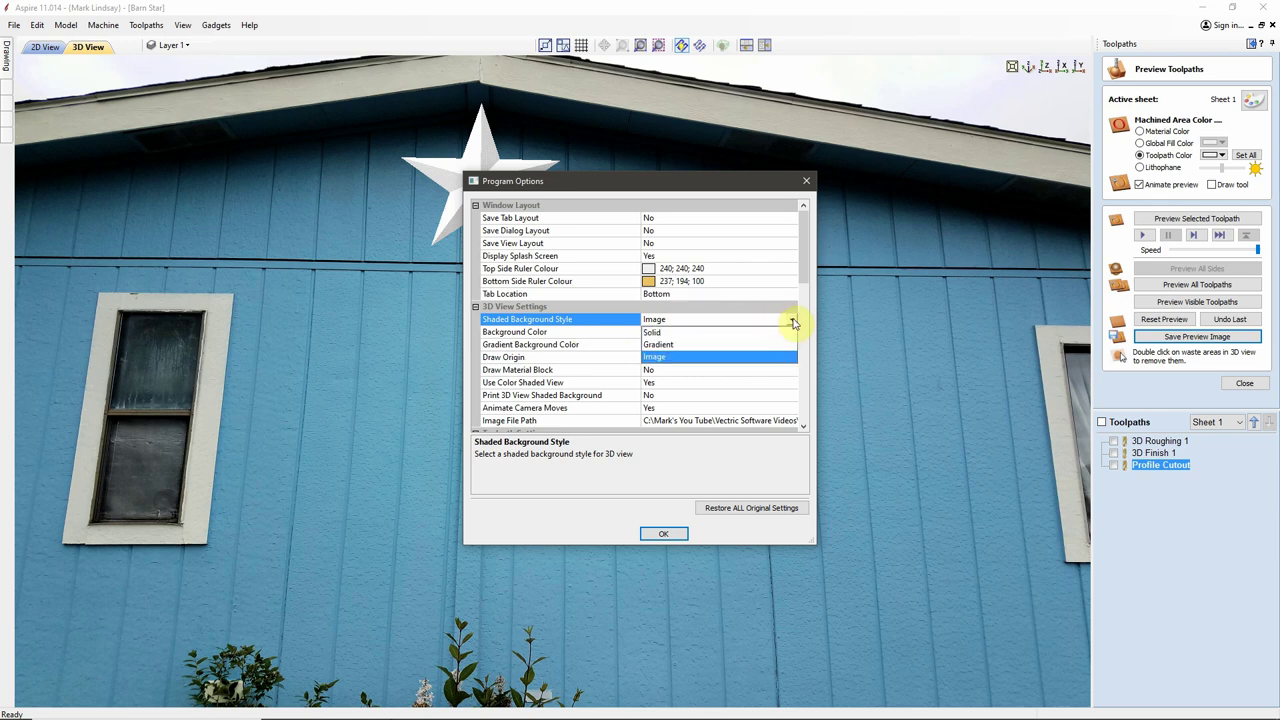
left_click(685, 344)
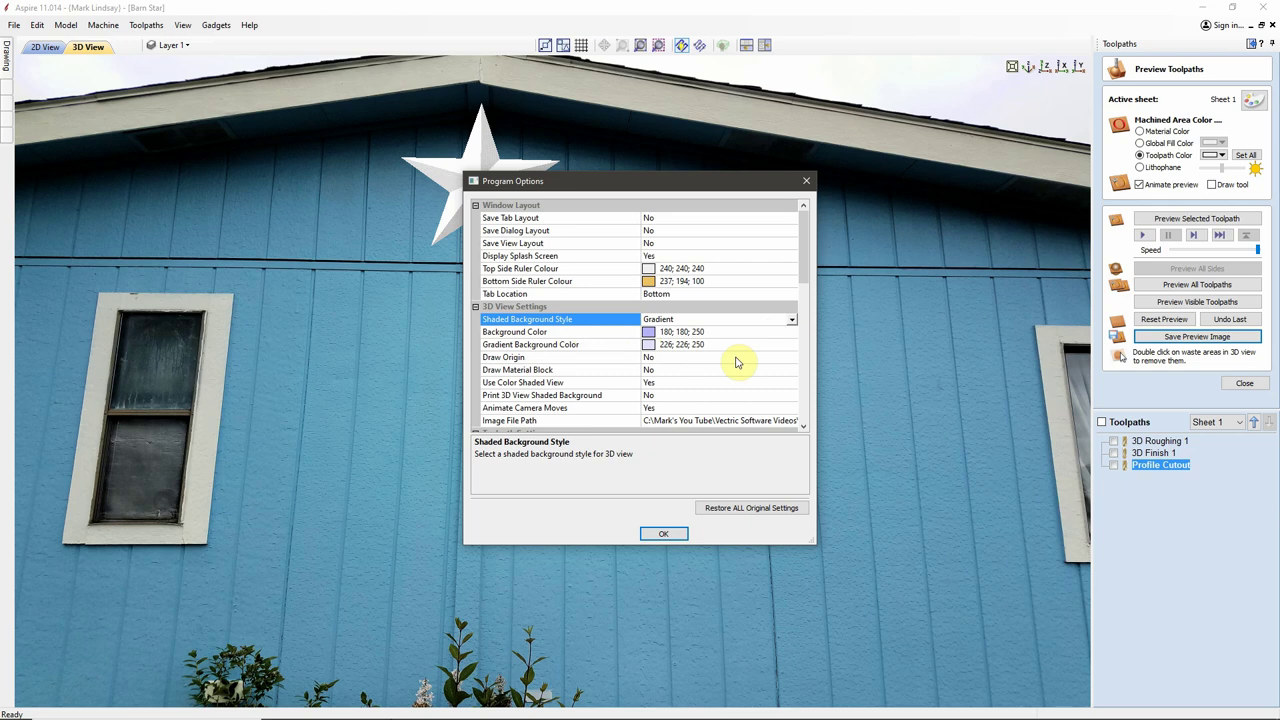
left_click(665, 533)
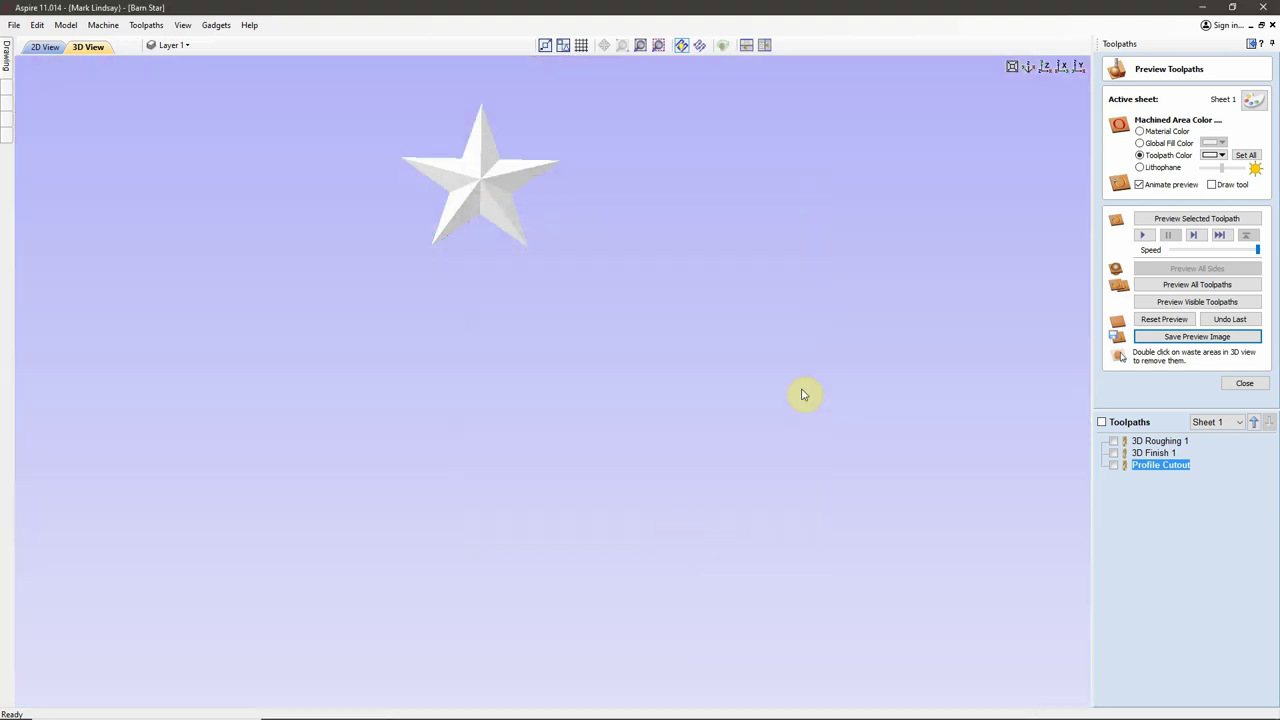
Switch the 3D view's shaded background style back to Image in the program options.
left_click(37, 26)
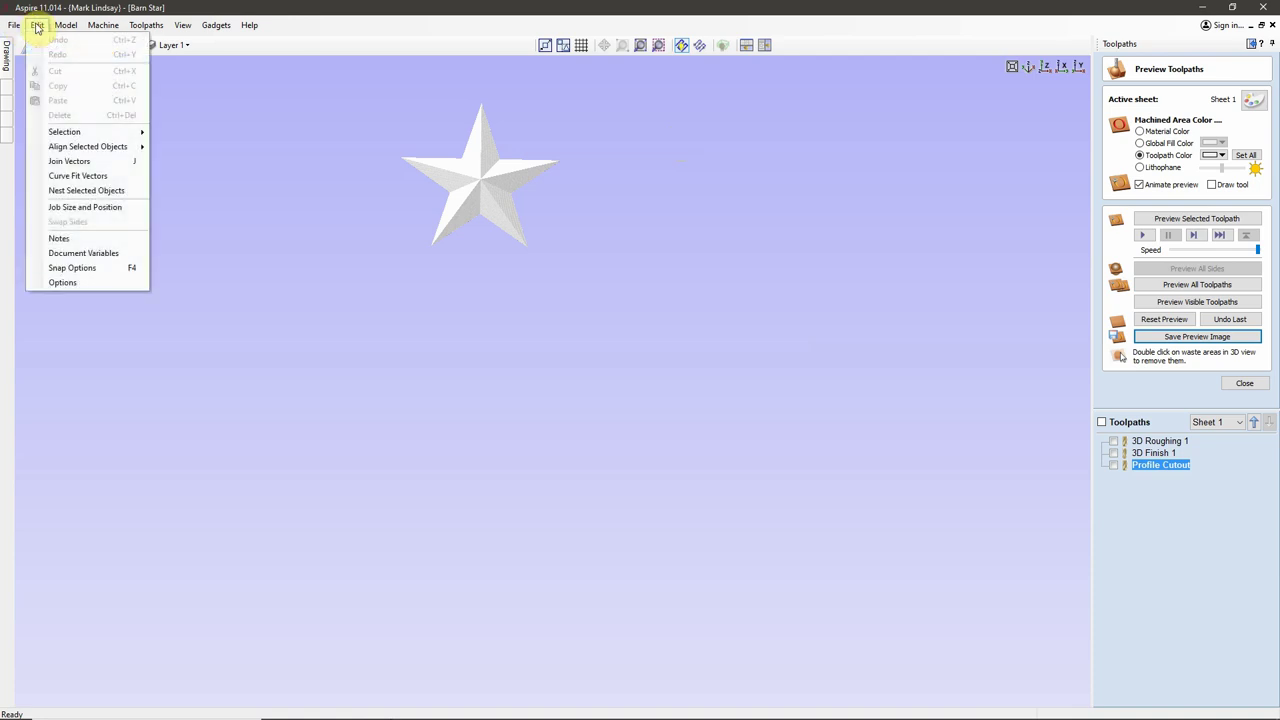
left_click(100, 286)
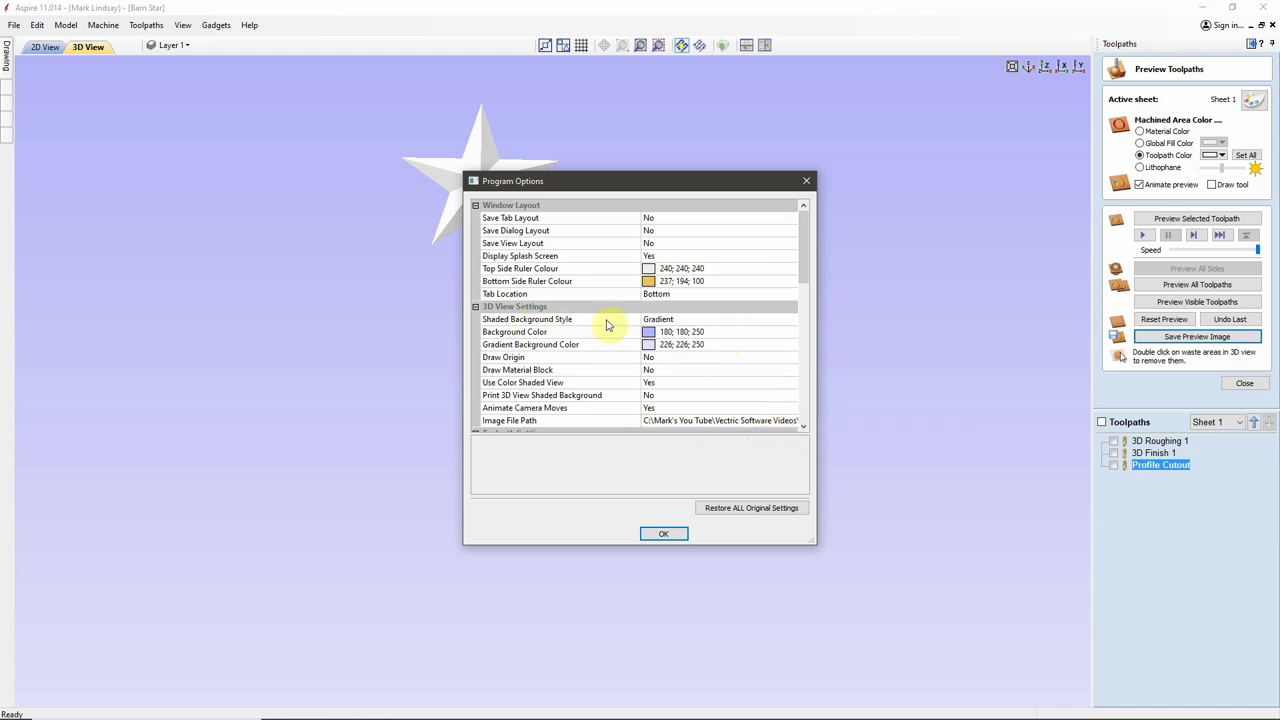
left_click(781, 325)
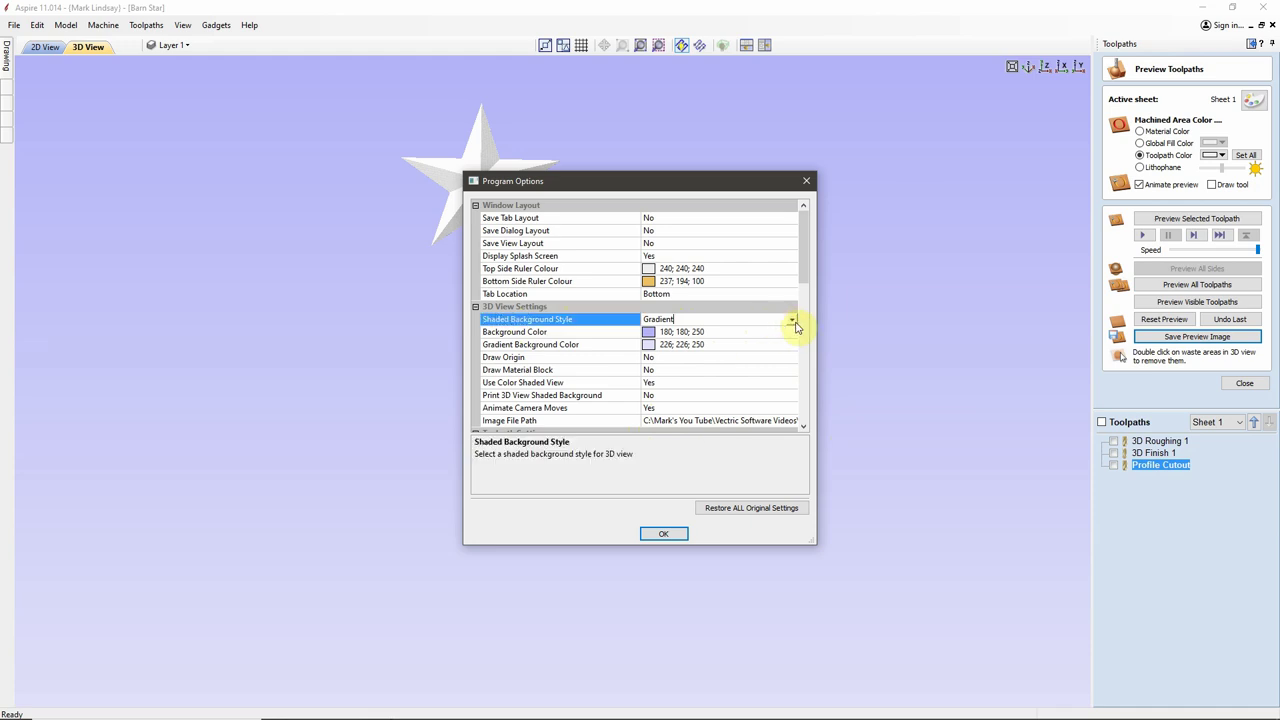
left_click(792, 323)
left_click(700, 355)
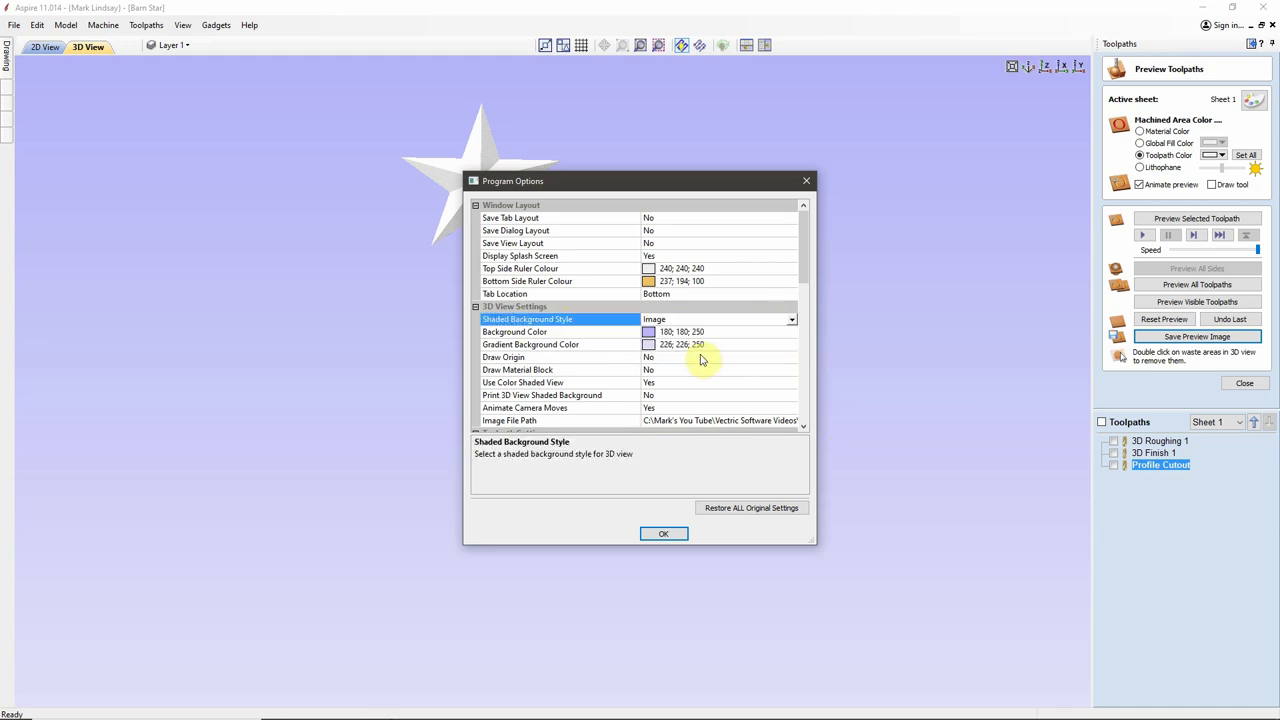
left_click(663, 533)
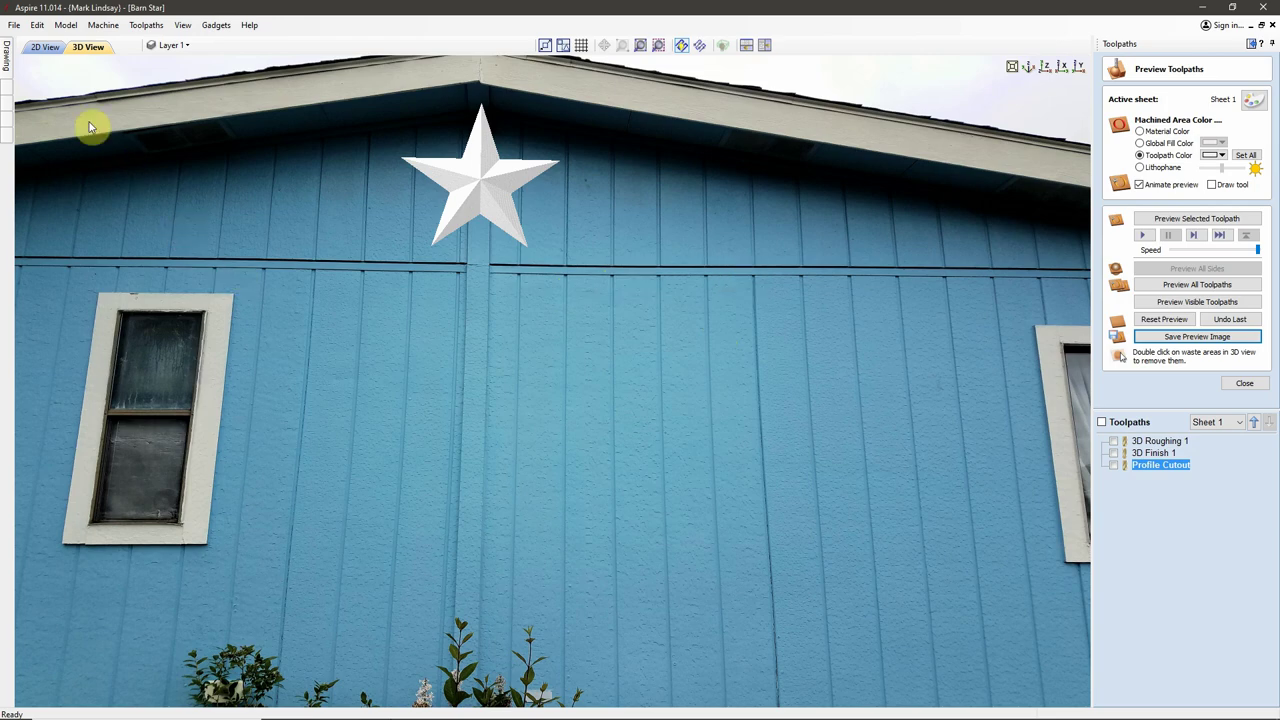
Reopen the program options and choose Gradient as the shaded background style for the 3D view.
left_click(33, 26)
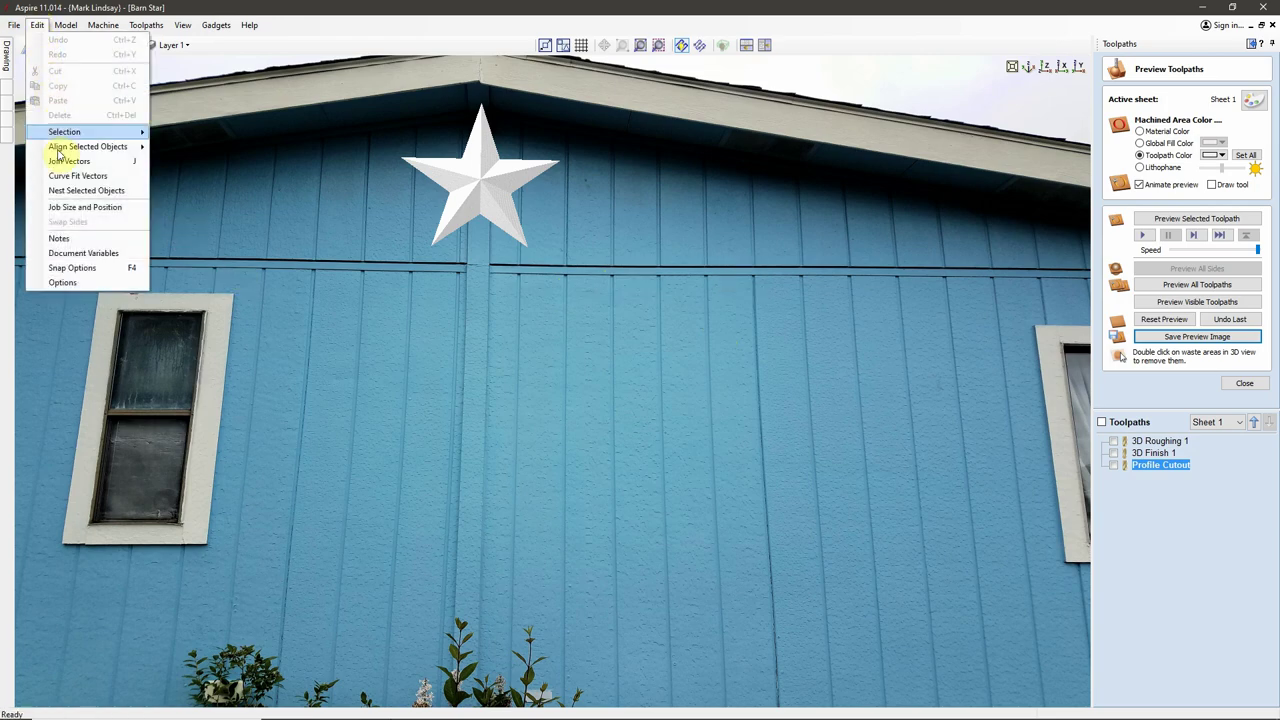
left_click(78, 282)
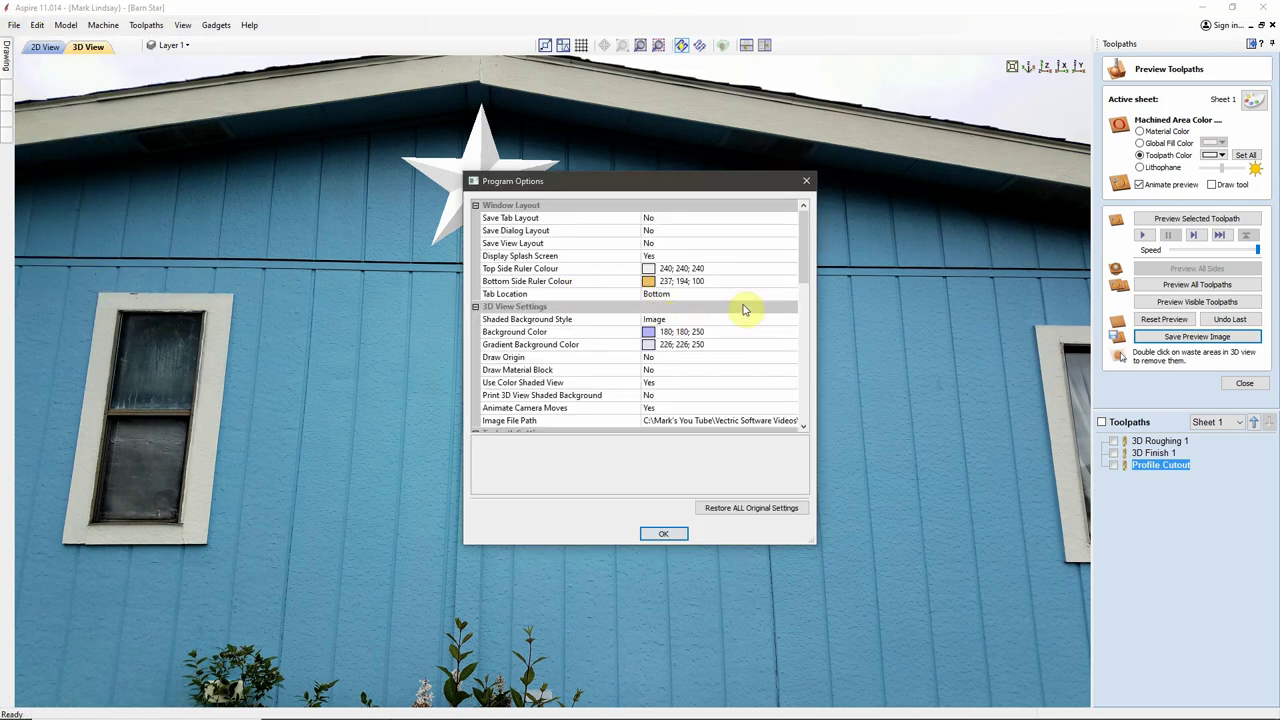
left_click(746, 320)
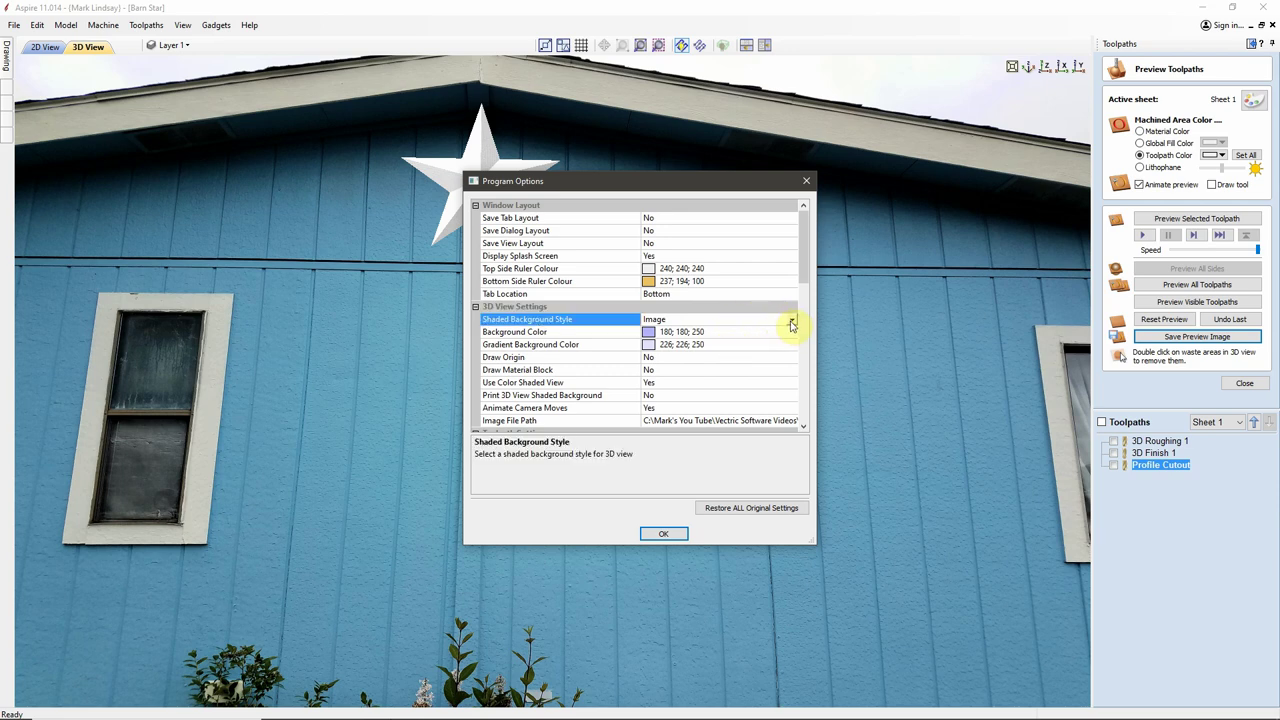
left_click(791, 323)
left_click(668, 344)
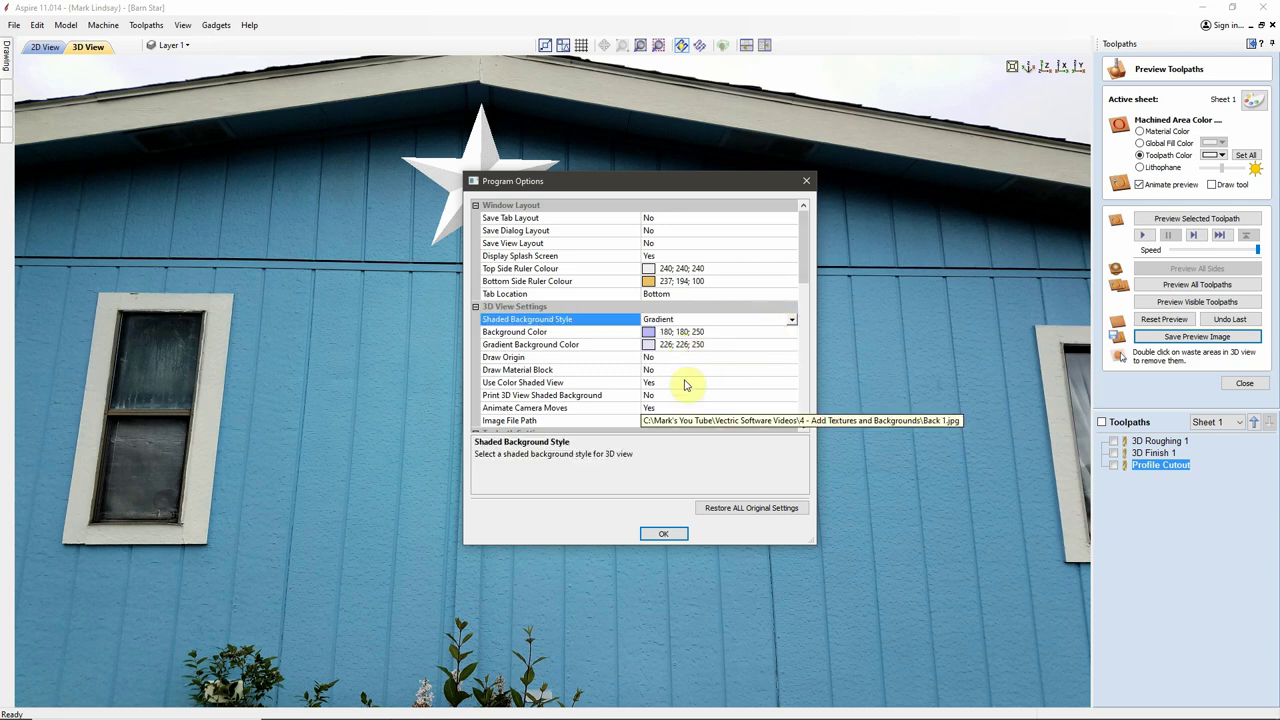
Review the custom background's Image File Path to its end, clear the entry, and apply the program options.
left_click(649, 424)
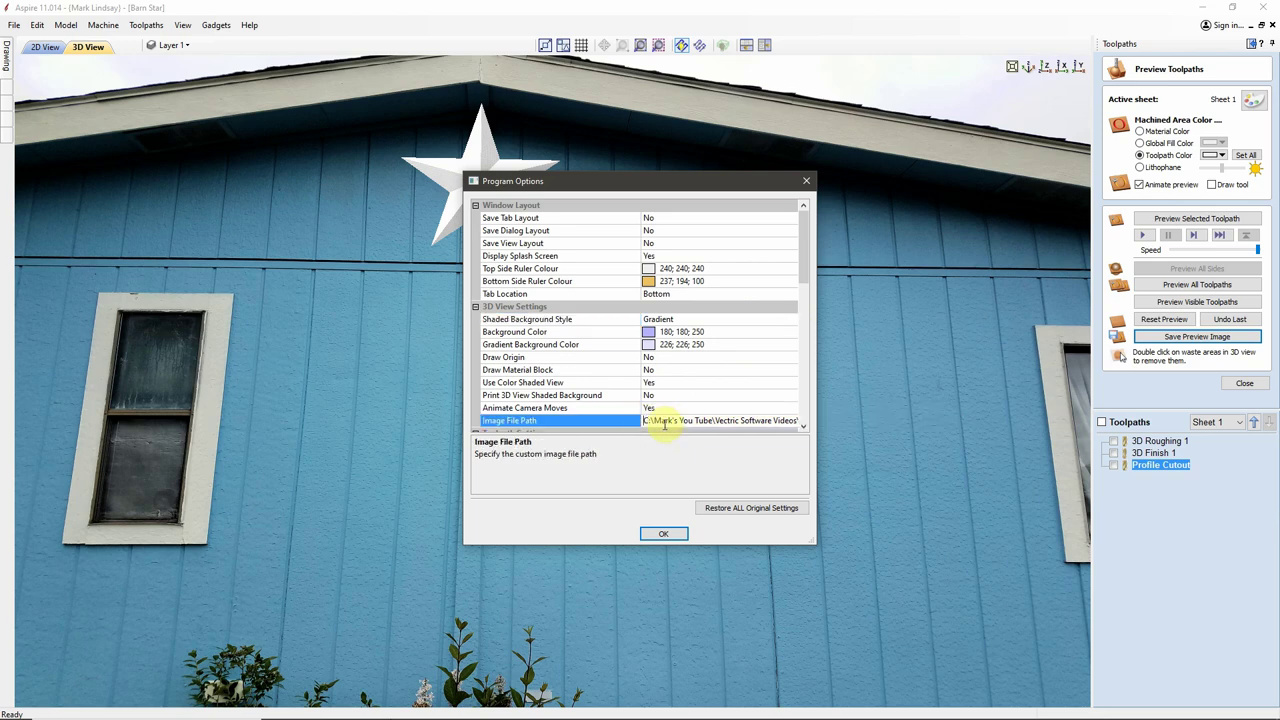
key("Right")
key("Right")
key("Right")
key("Right")
key("Right")
key("Right")
key("Right")
key("Right")
key("Right")
key("Right")
key("Right")
key("Right")
key("Right")
key("Right")
key("Right")
key("Right")
key("Right")
key("Right")
key("Right")
key("Right")
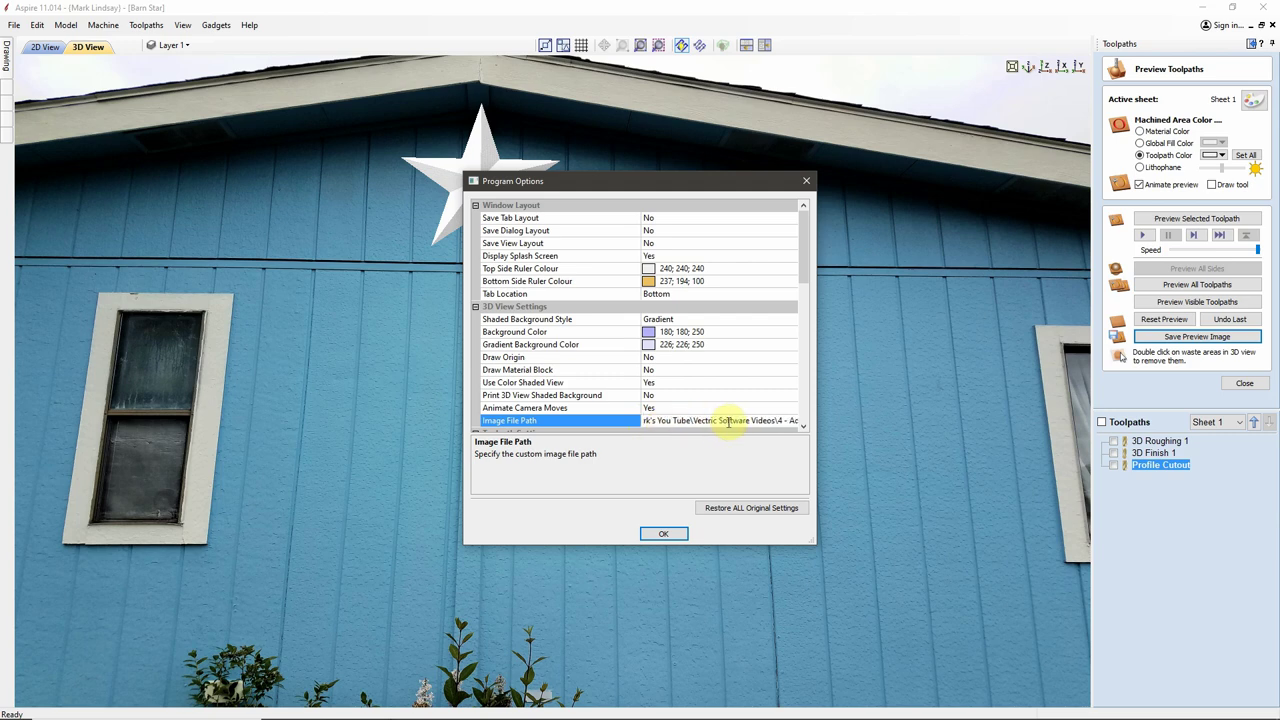
key("Right")
key("Right")
key("Right")
key("Right")
key("Right")
key("Right")
key("Right")
key("Right")
key("Right")
key("Right")
key("Right")
key("Right")
key("Right")
key("Right")
key("Right")
key("Right")
key("Right")
key("Right")
key("Right")
key("Right")
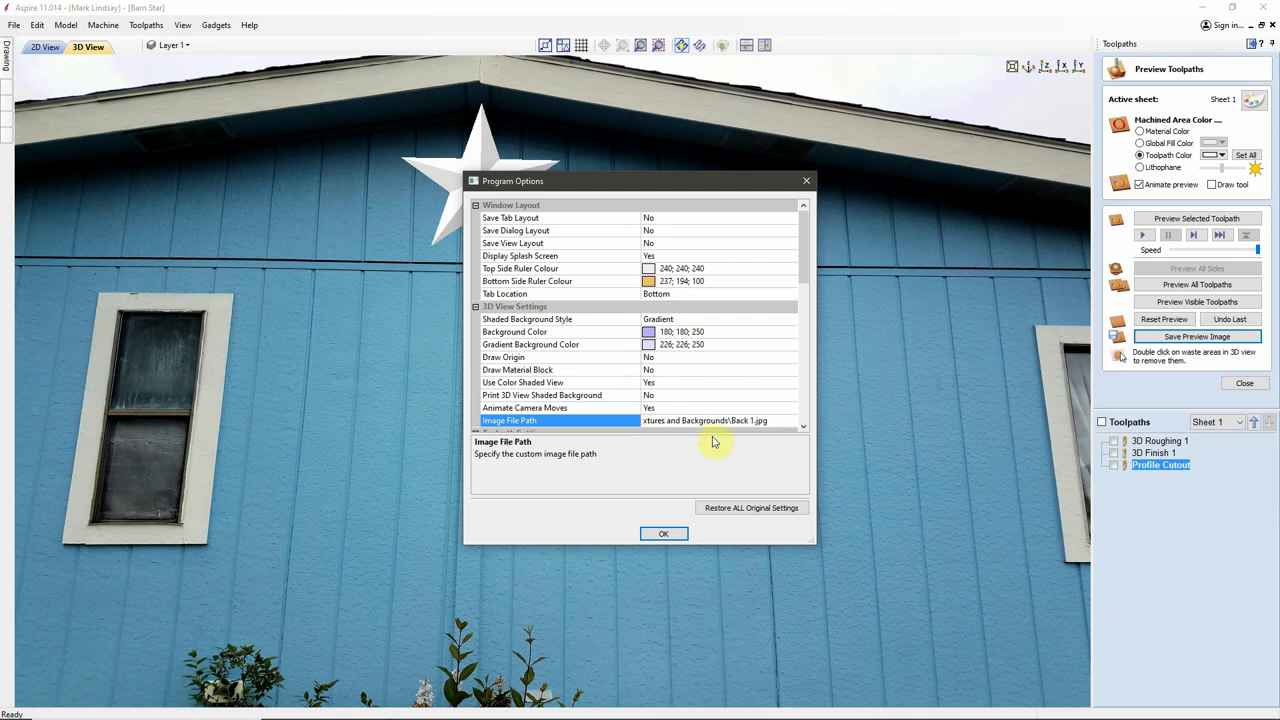
key("BackSpace")
key("BackSpace")
key("BackSpace")
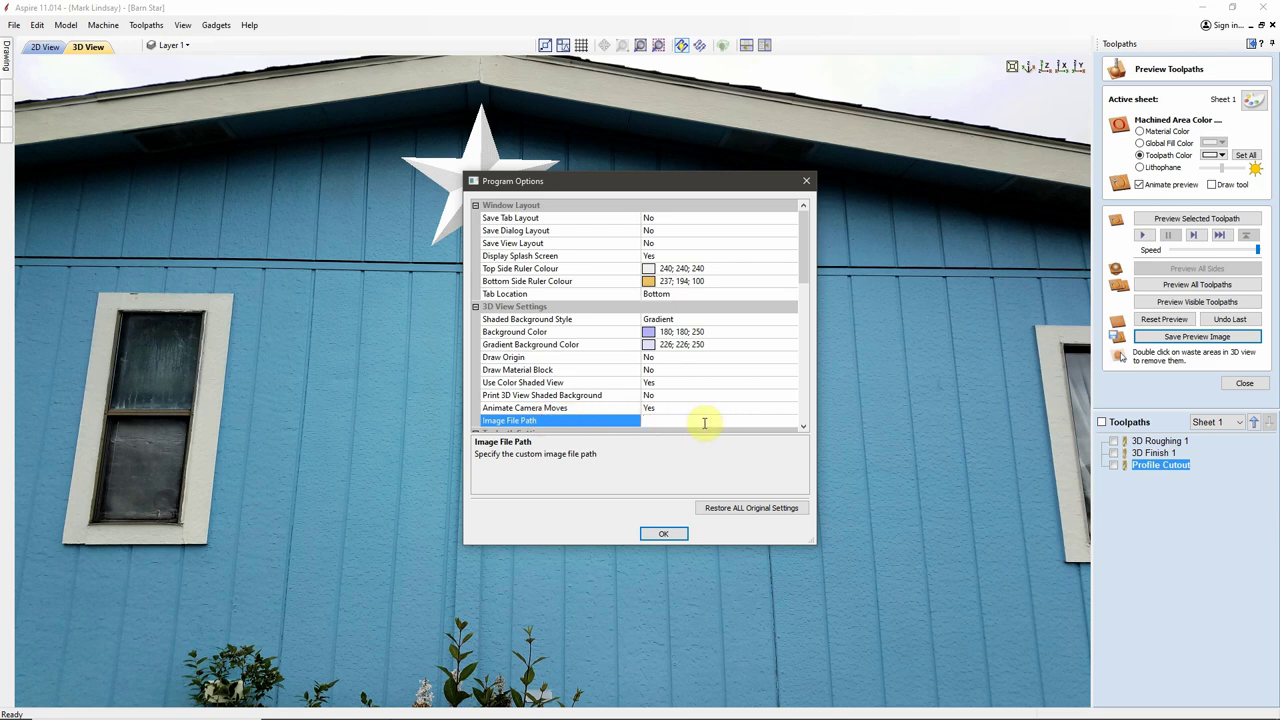
left_click(663, 533)
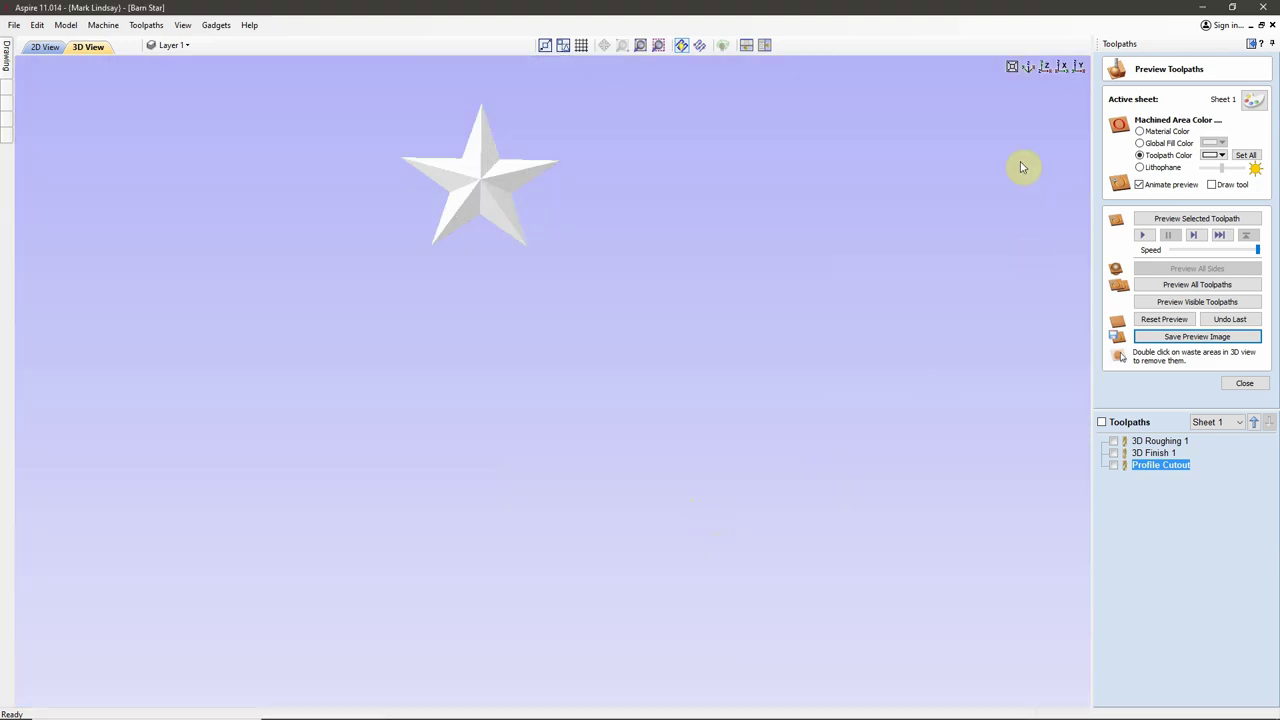
View the star straight down the Z axis, reset the toolpath preview, and set the material appearance to Medium Wood.
left_click(1045, 66)
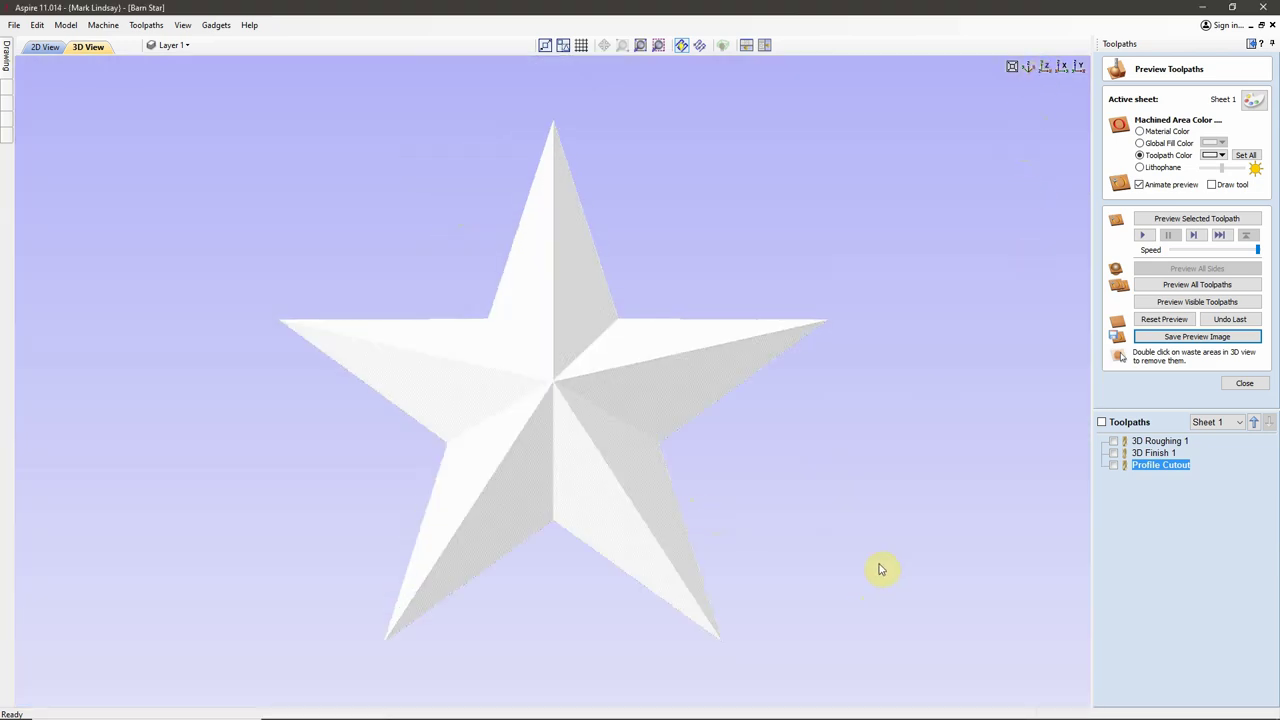
left_click(1176, 318)
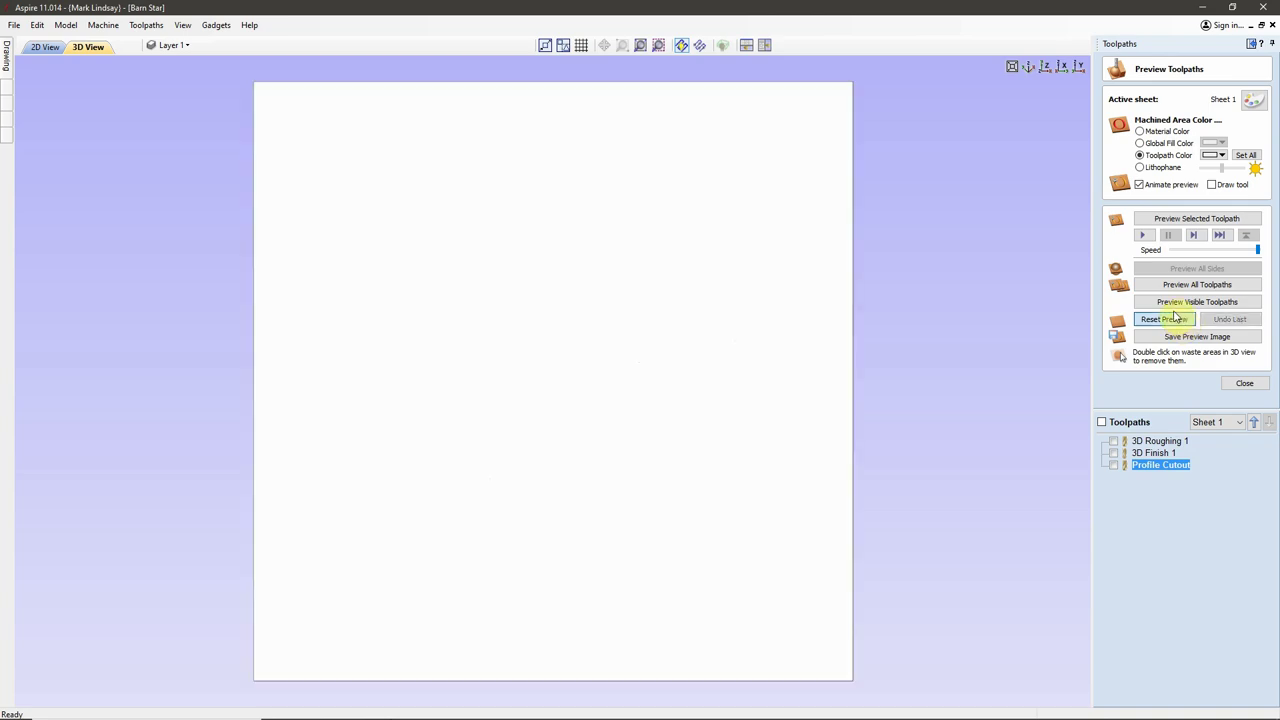
left_click(1254, 101)
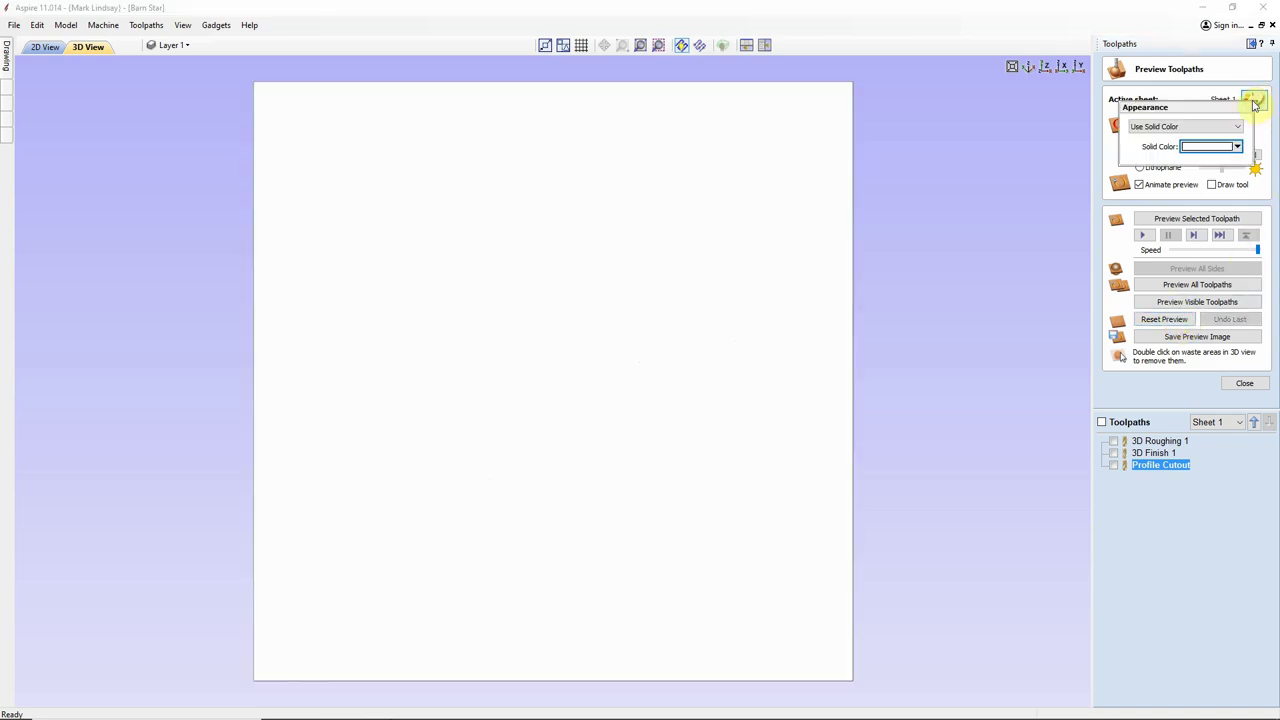
left_click(1236, 126)
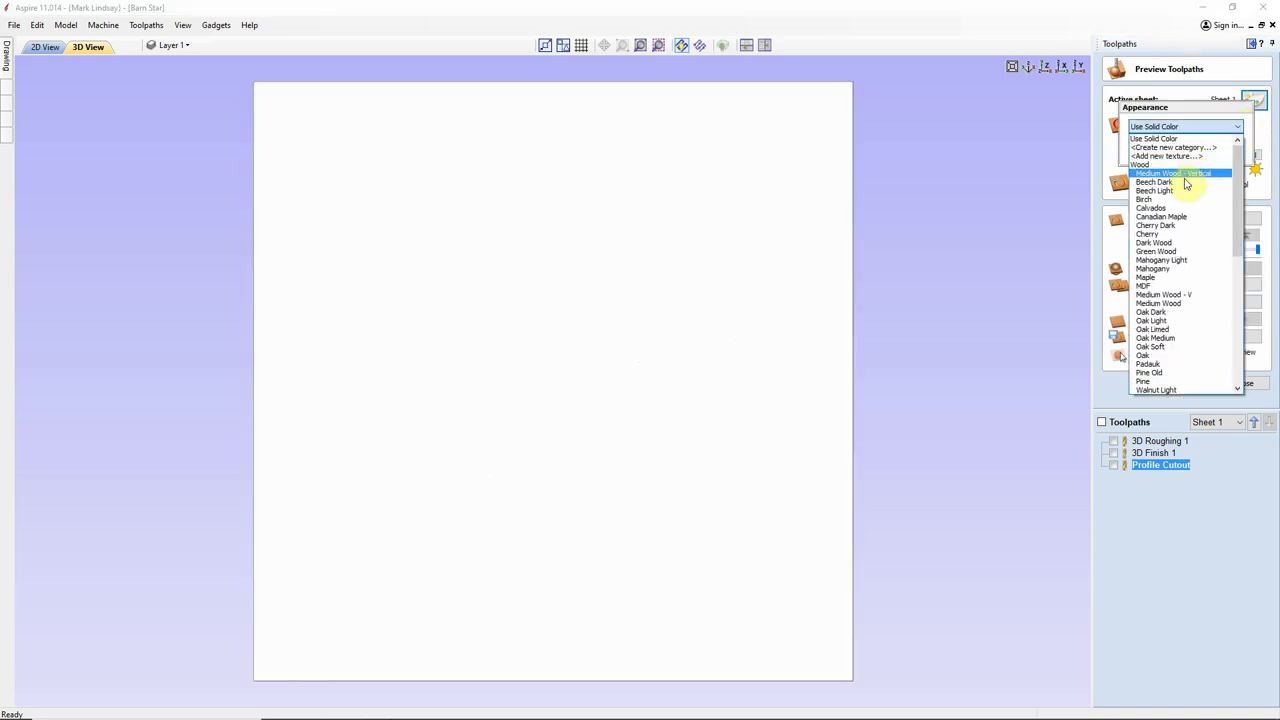
left_click(1178, 303)
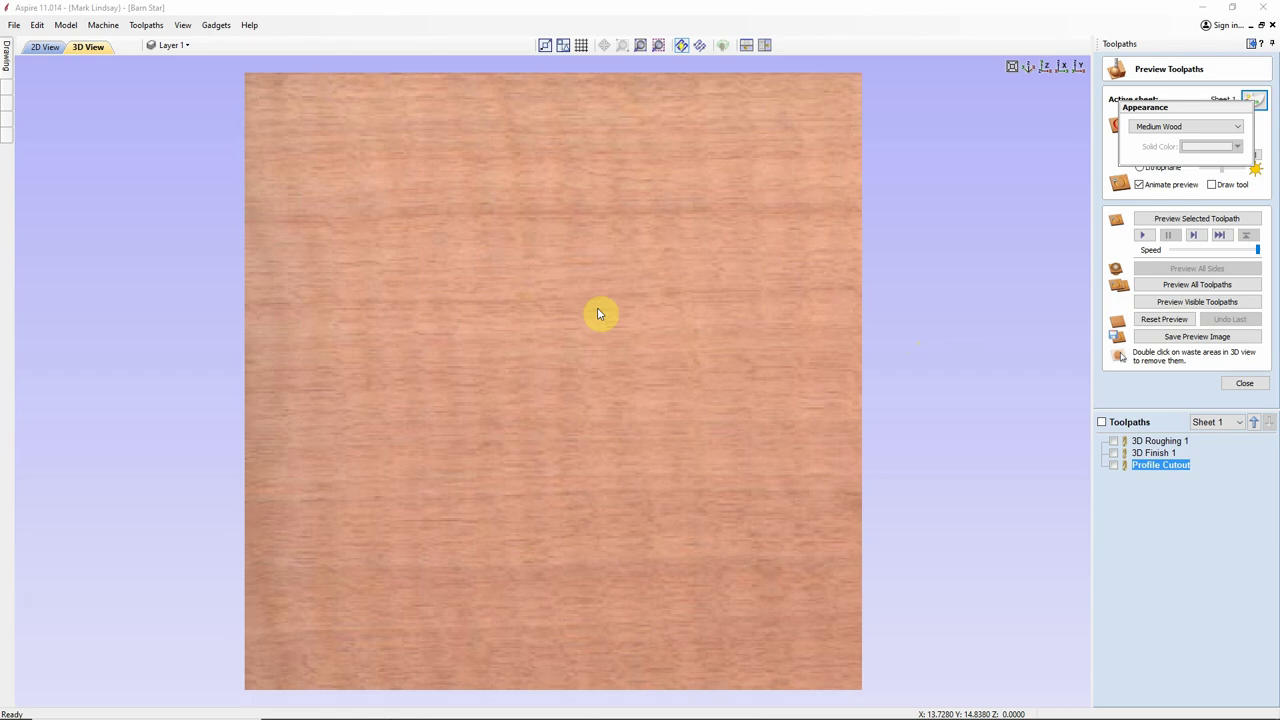
left_click(1203, 583)
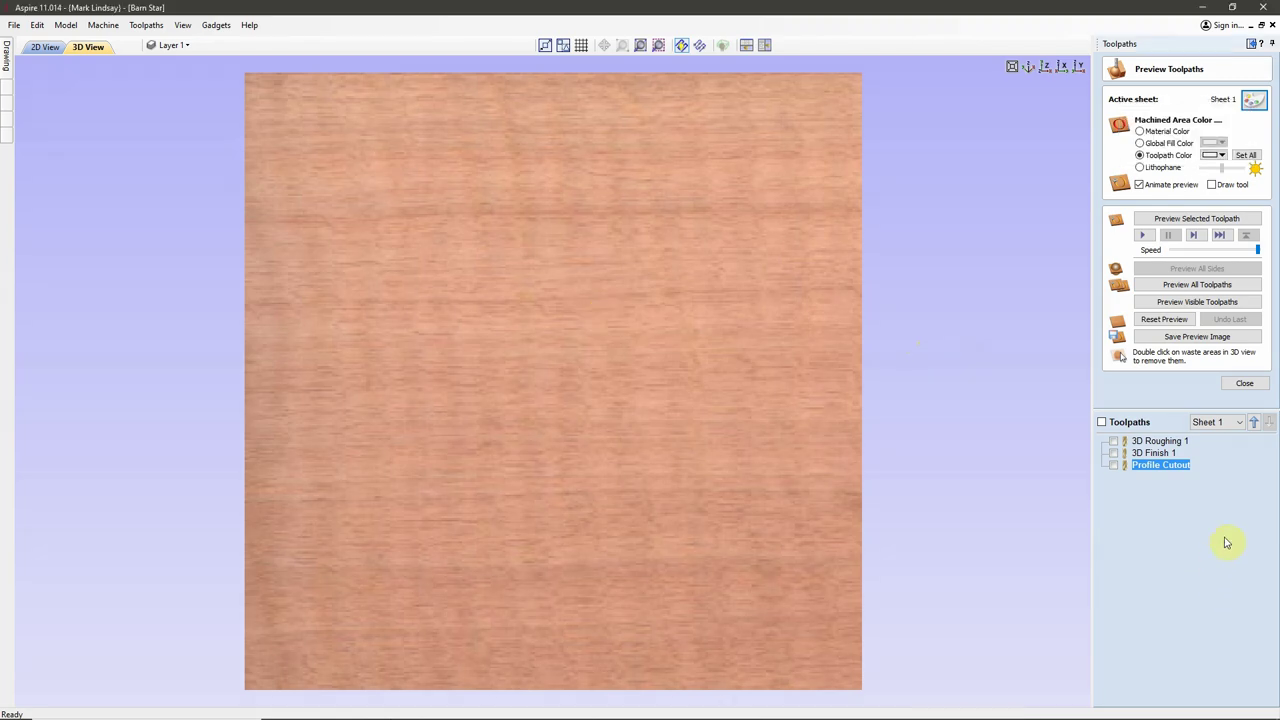
Look through the available material textures and change the sheet's appearance to Pine Old.
left_click(1252, 102)
left_click(1237, 126)
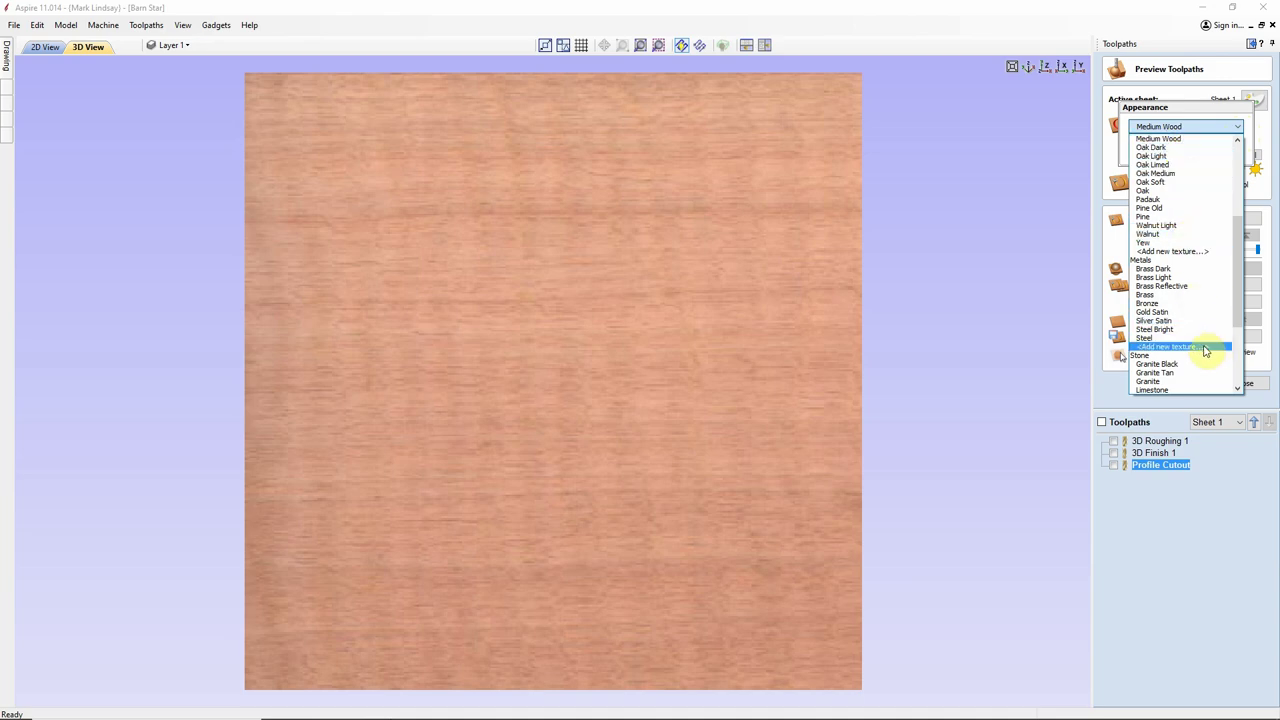
scroll(1193, 182, "up", 3)
scroll(1193, 182, "up", 3)
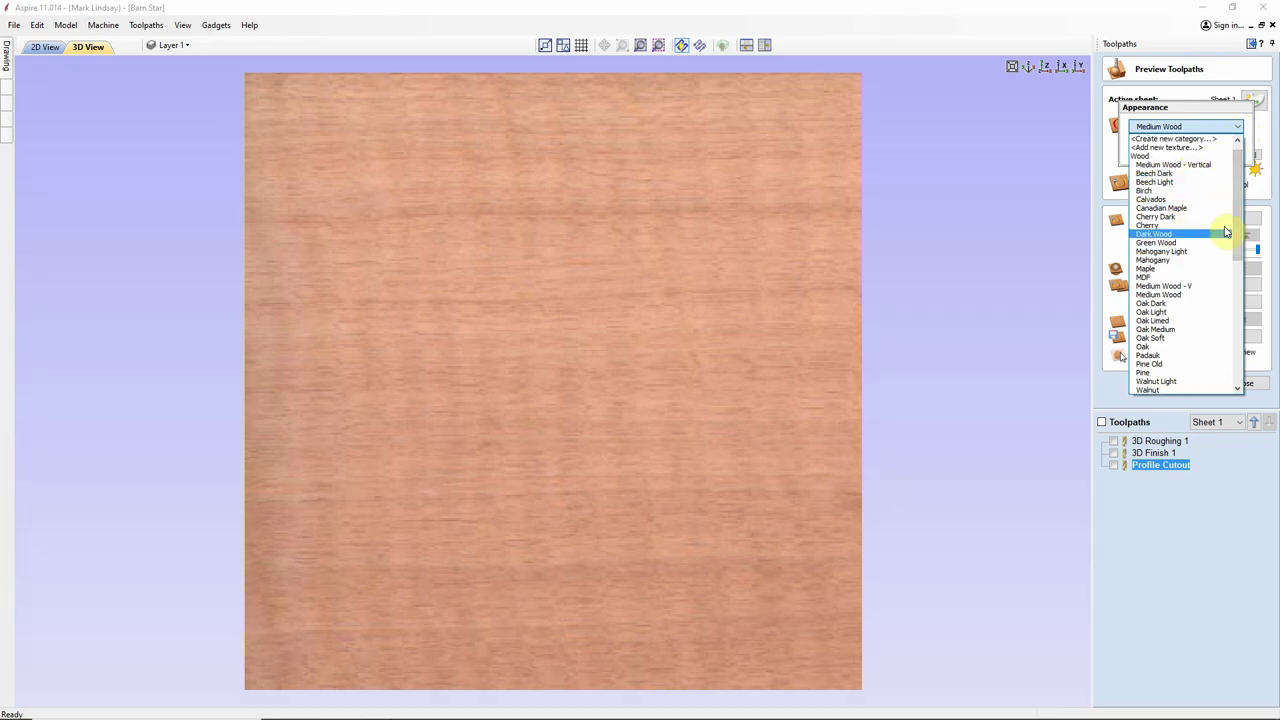
left_click(1200, 592)
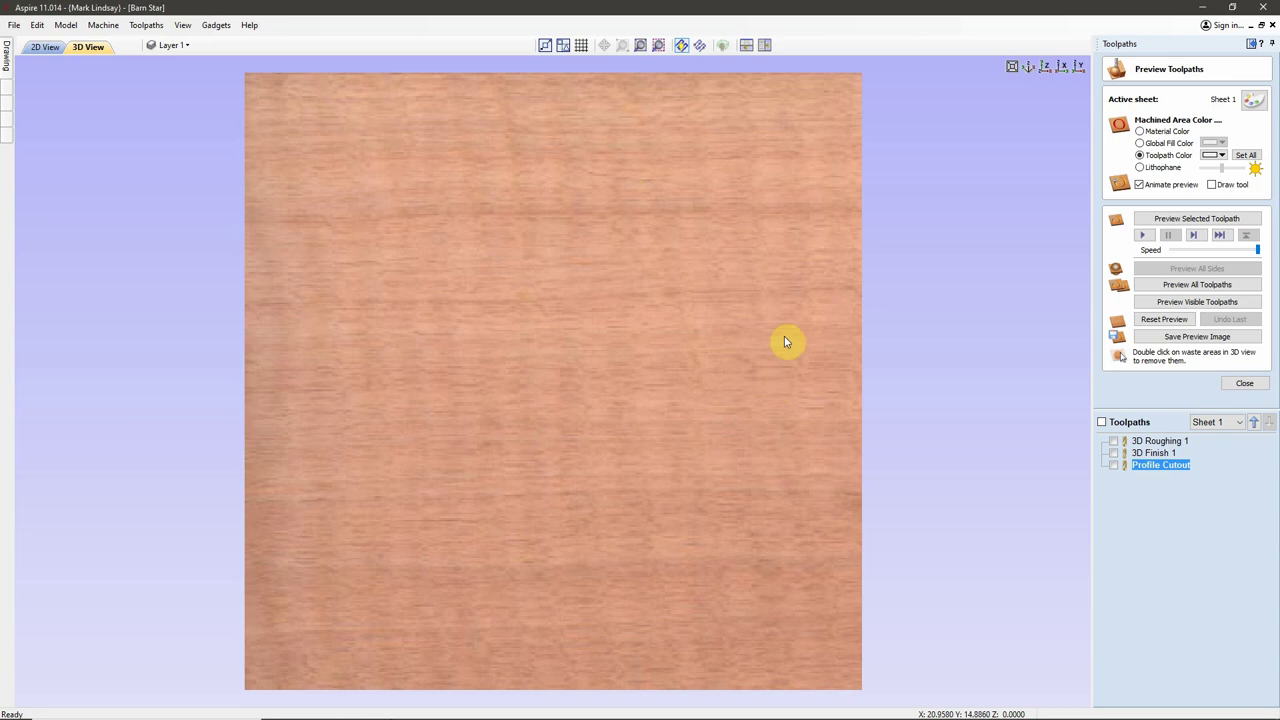
mouse_move(1254, 104)
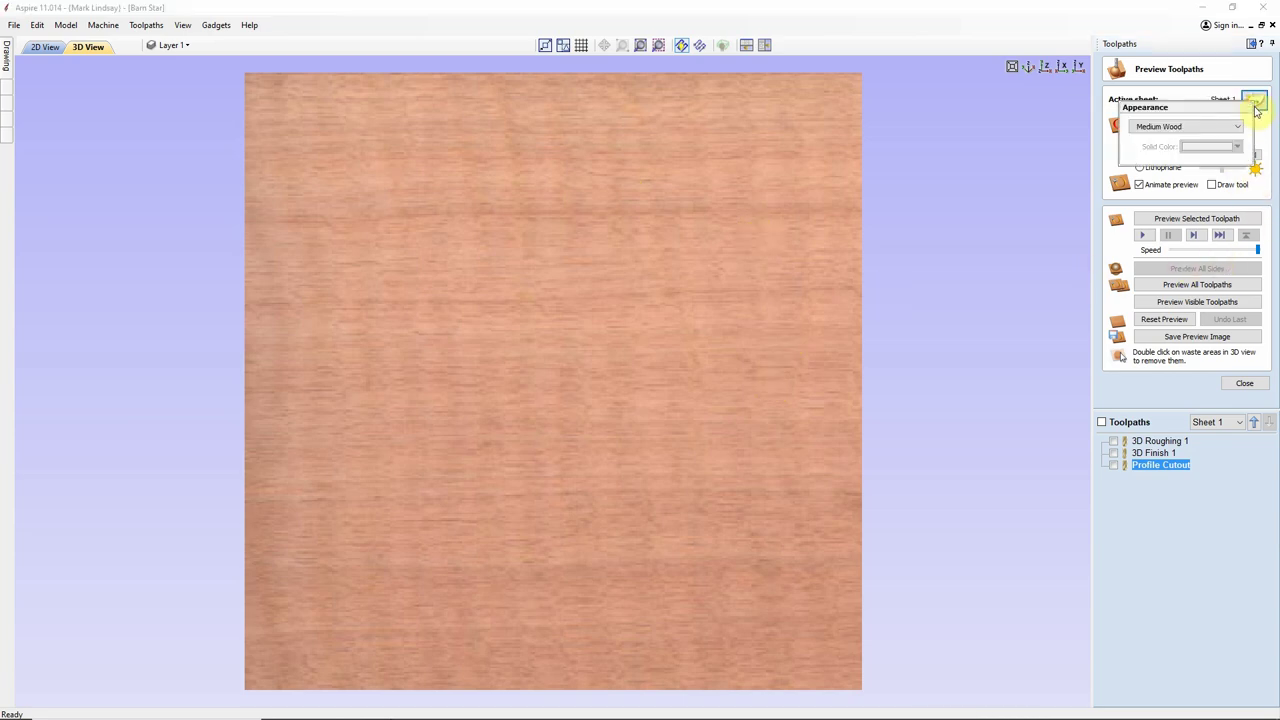
left_click(1237, 127)
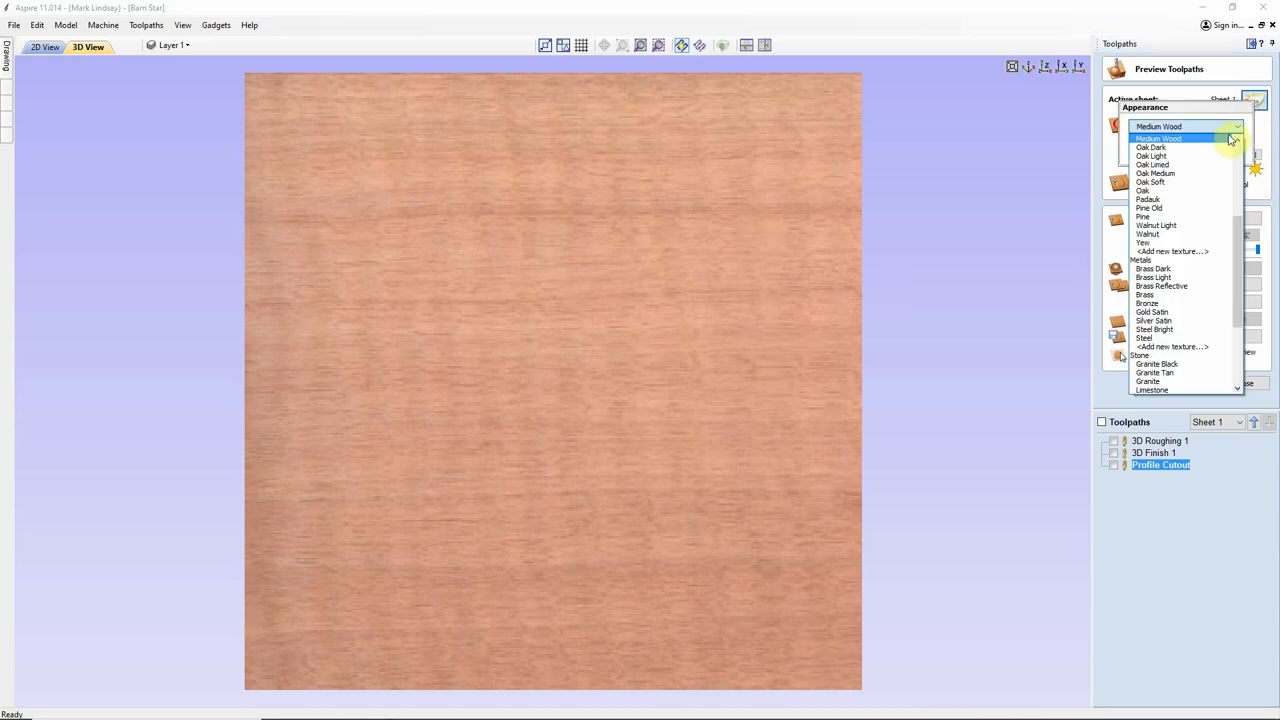
left_click(1176, 208)
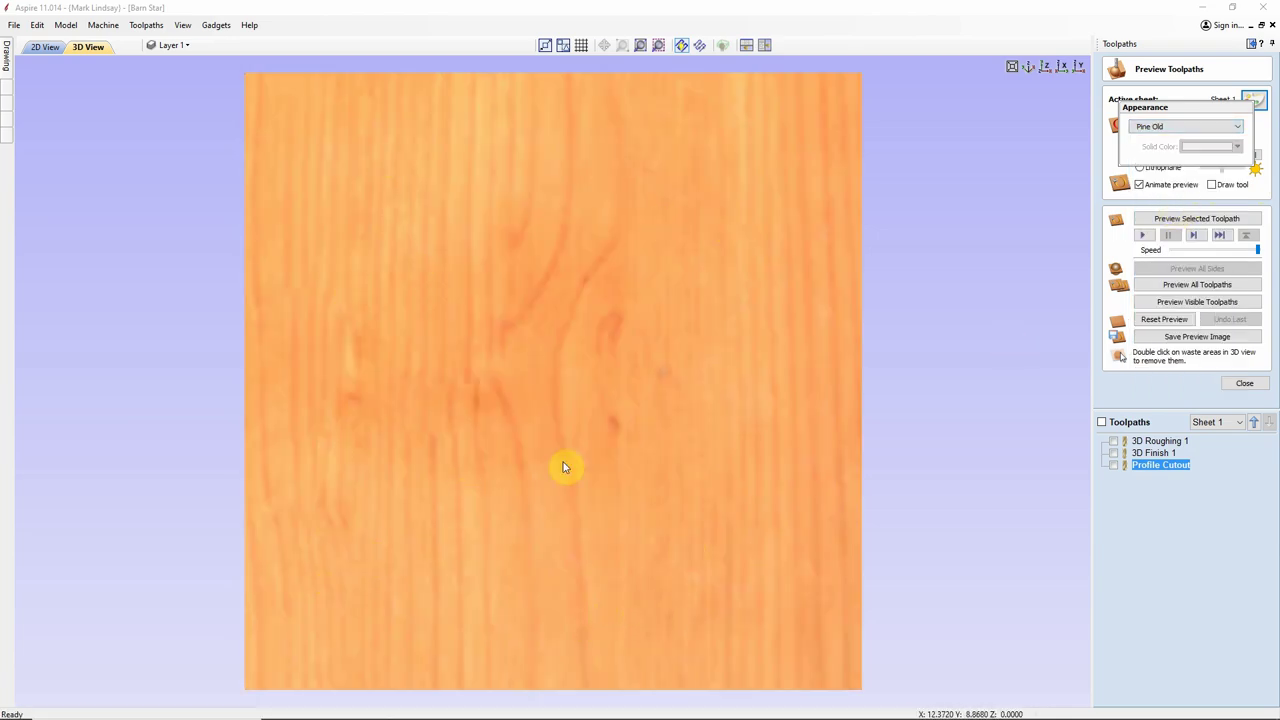
left_click(727, 262)
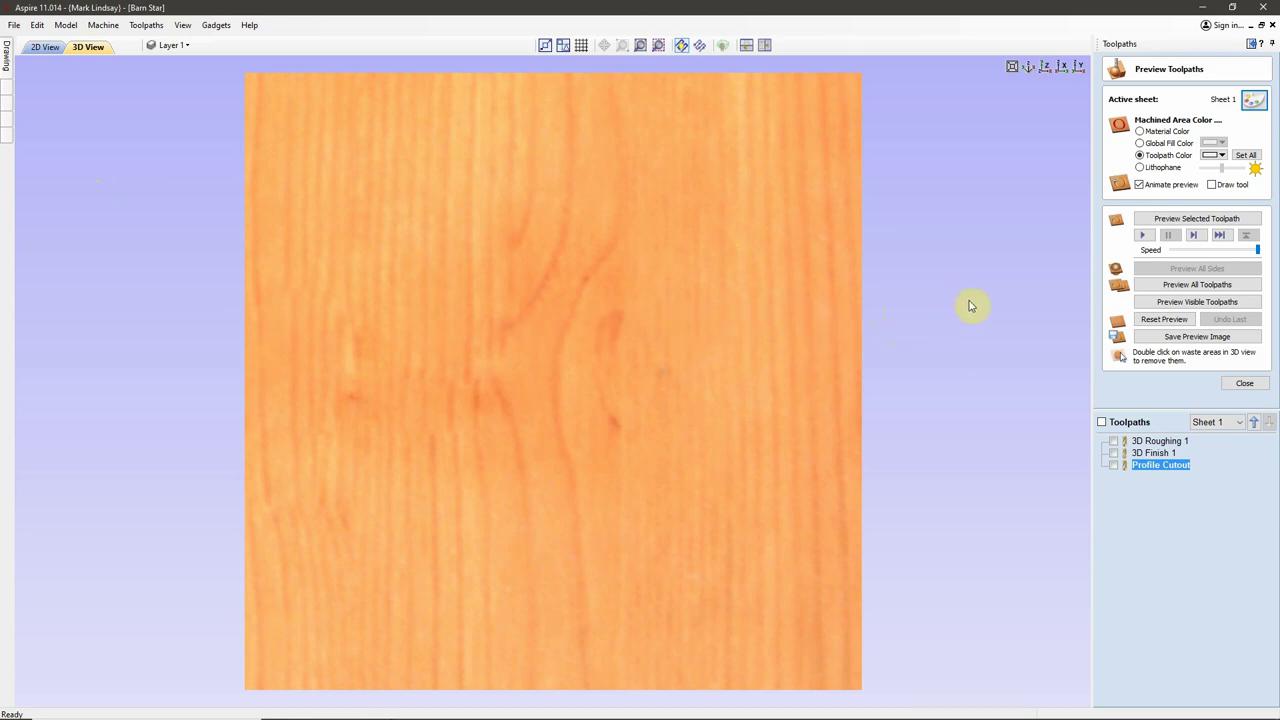
left_click(651, 337)
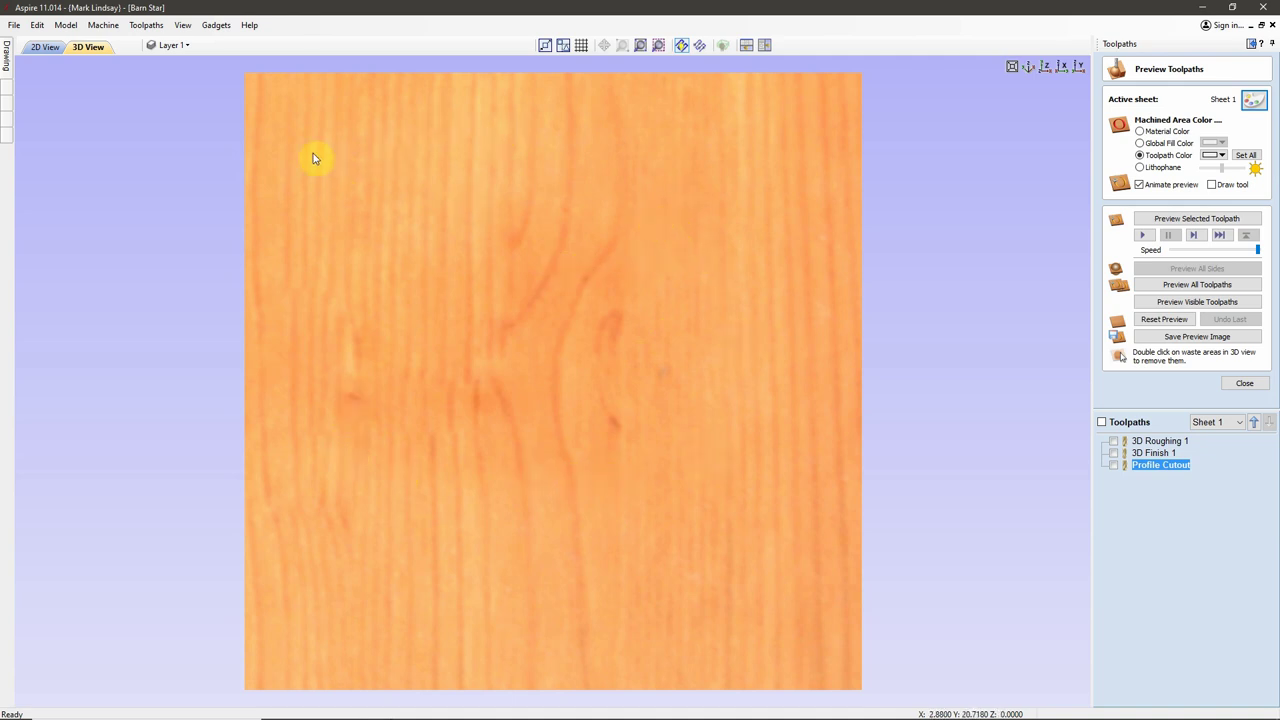
Open the application data folder and go to the 1_Wood folder inside BitmapTextures.
left_click(14, 25)
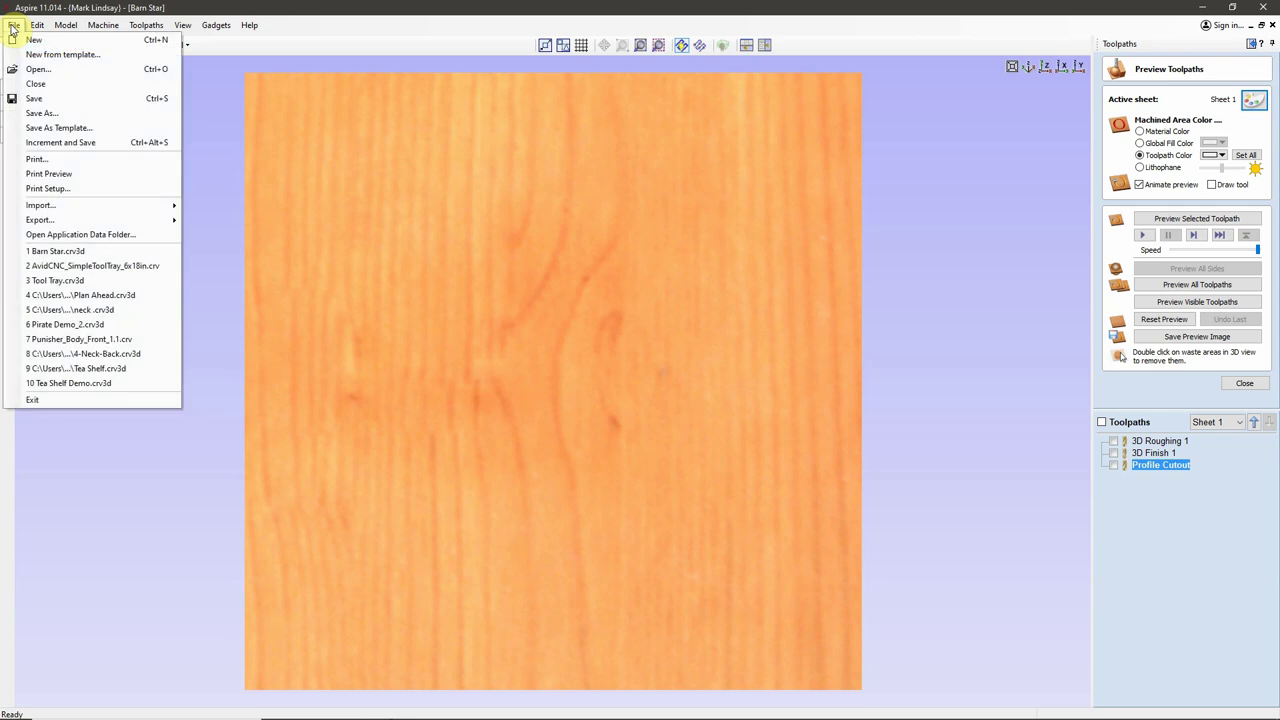
left_click(99, 236)
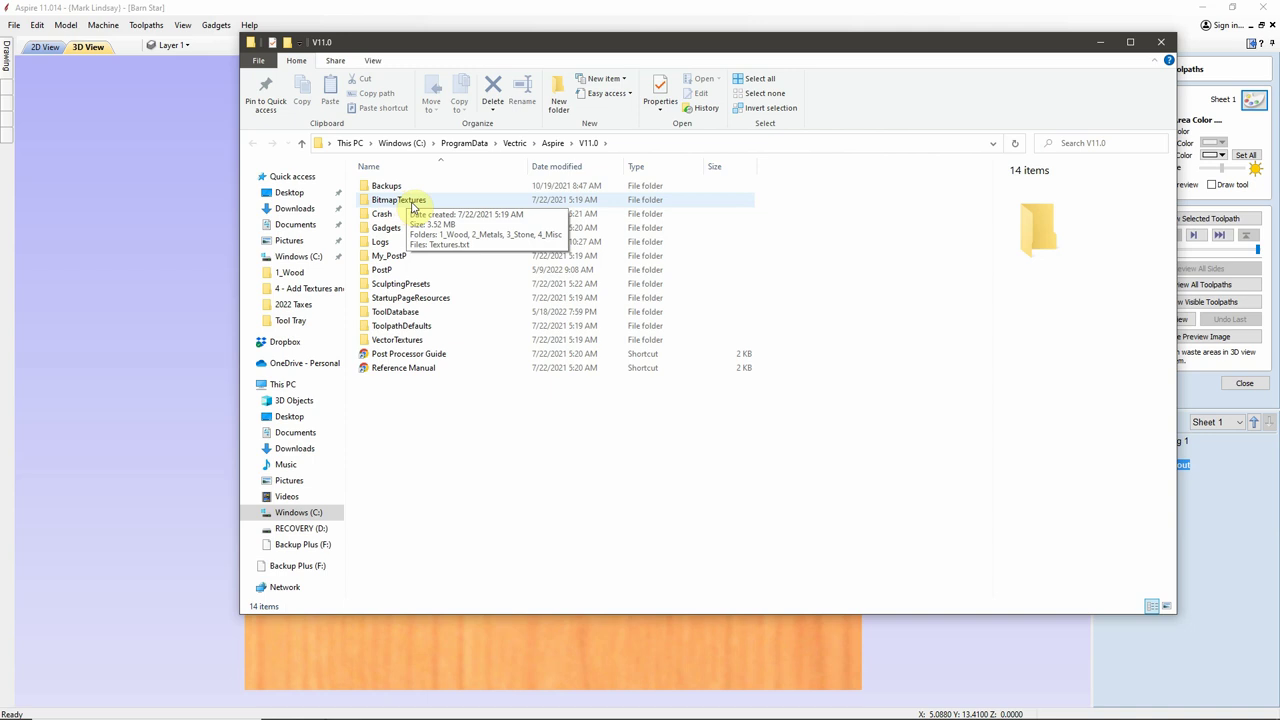
double_click(413, 202)
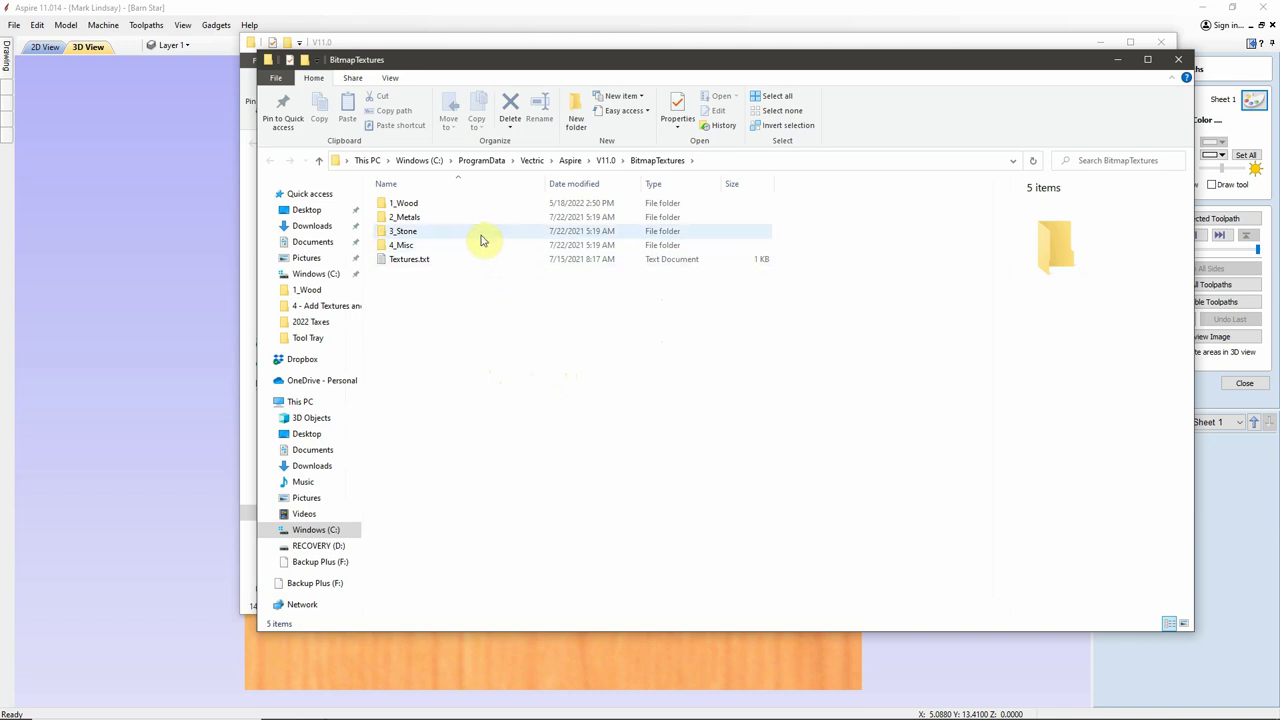
double_click(406, 205)
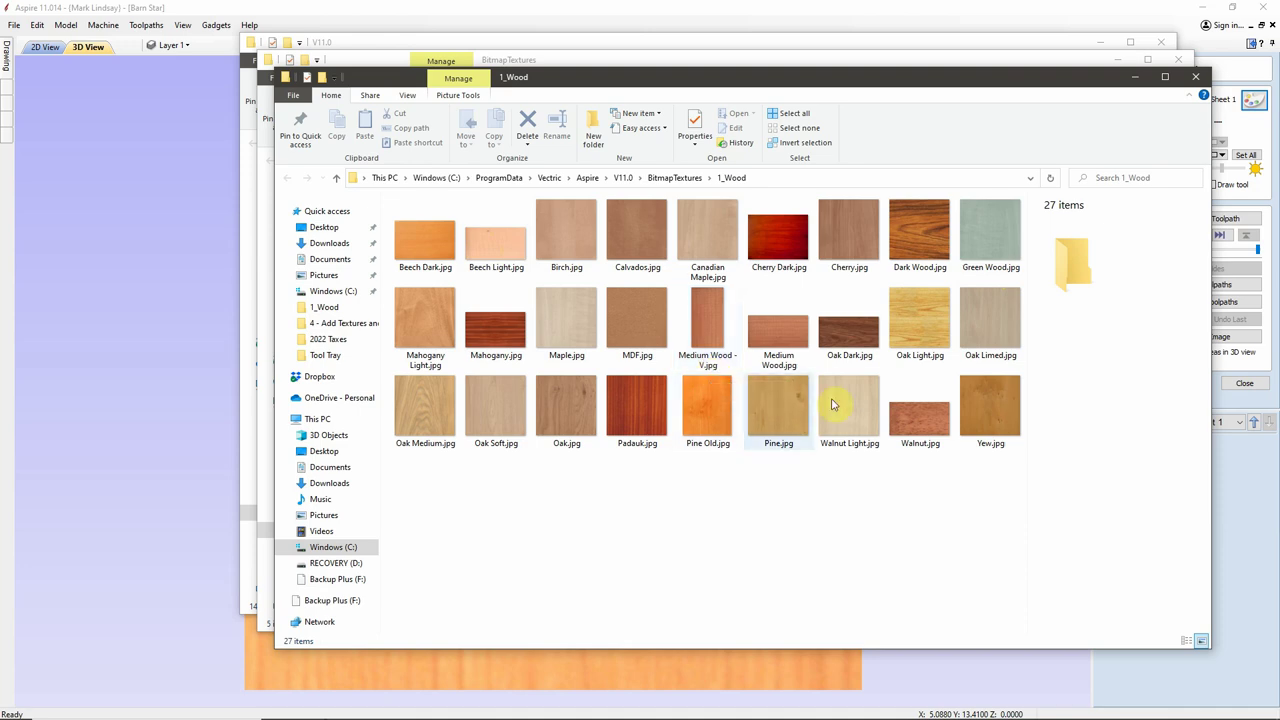
Bring the 1_Wood folder window back to the front, view Dark Wood.jpg at full size, and close the image viewer.
left_click(920, 677)
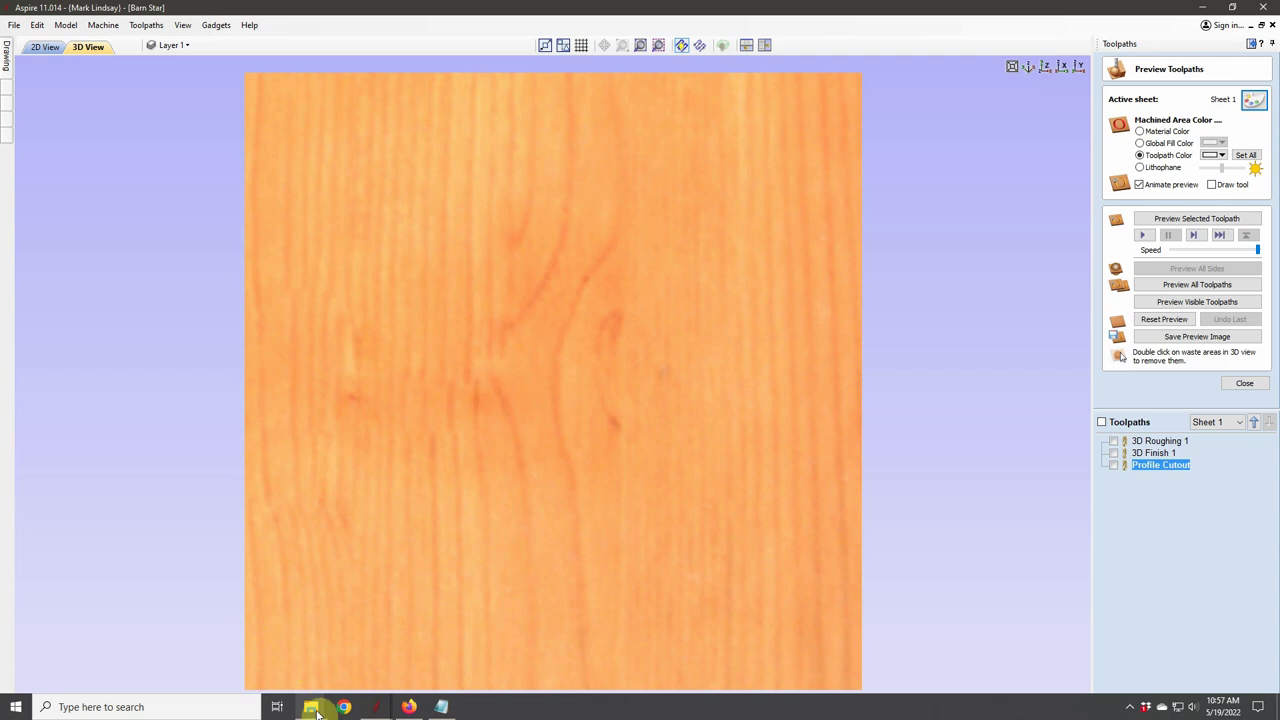
mouse_move(314, 708)
left_click(518, 609)
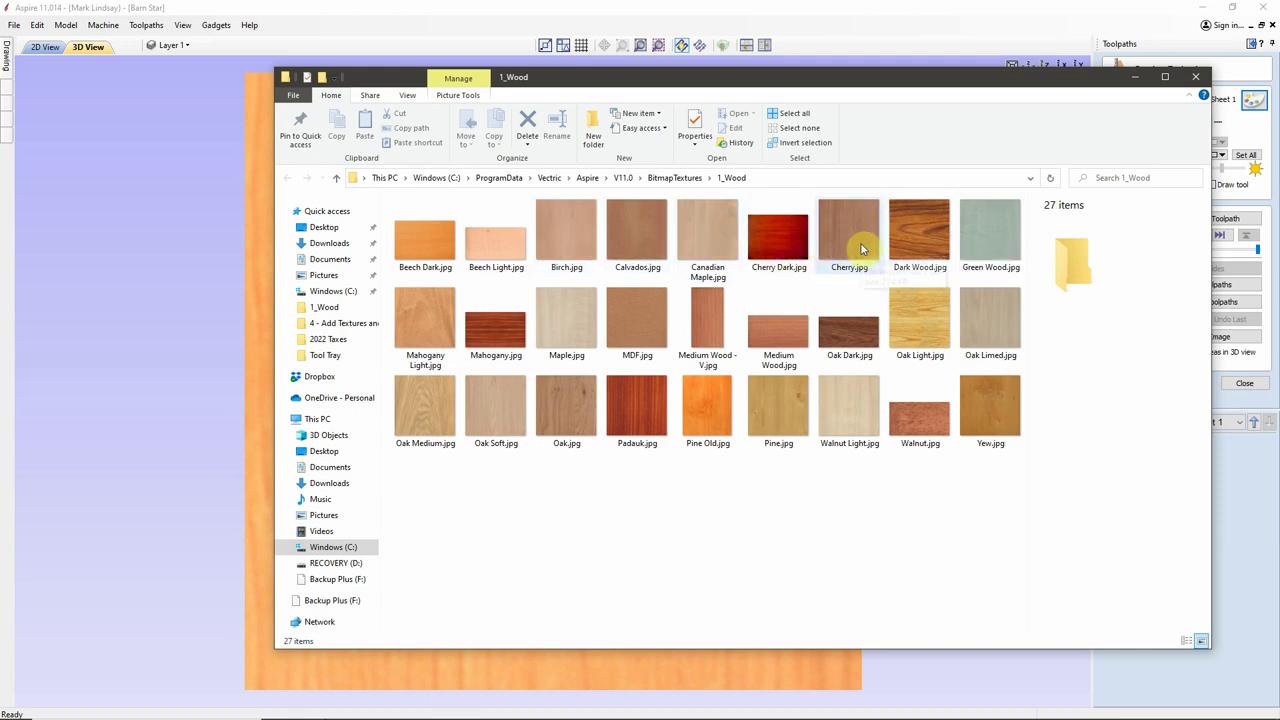
left_click(921, 231)
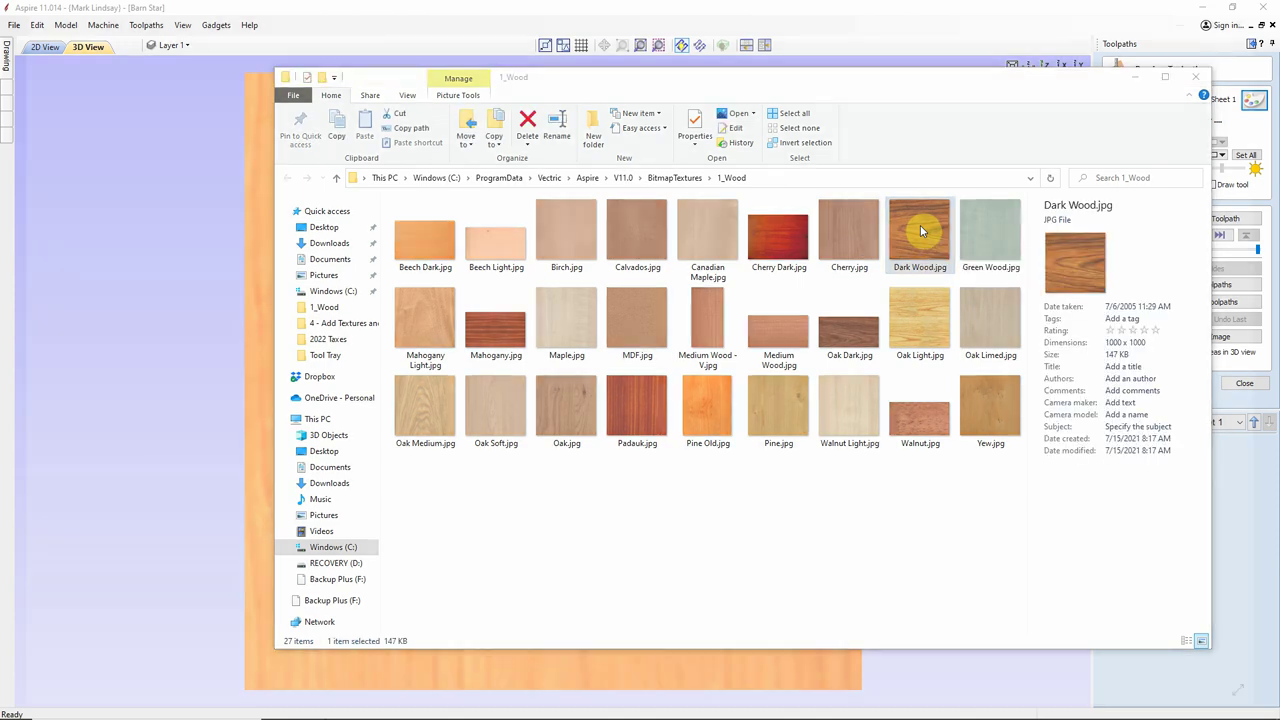
double_click(921, 231)
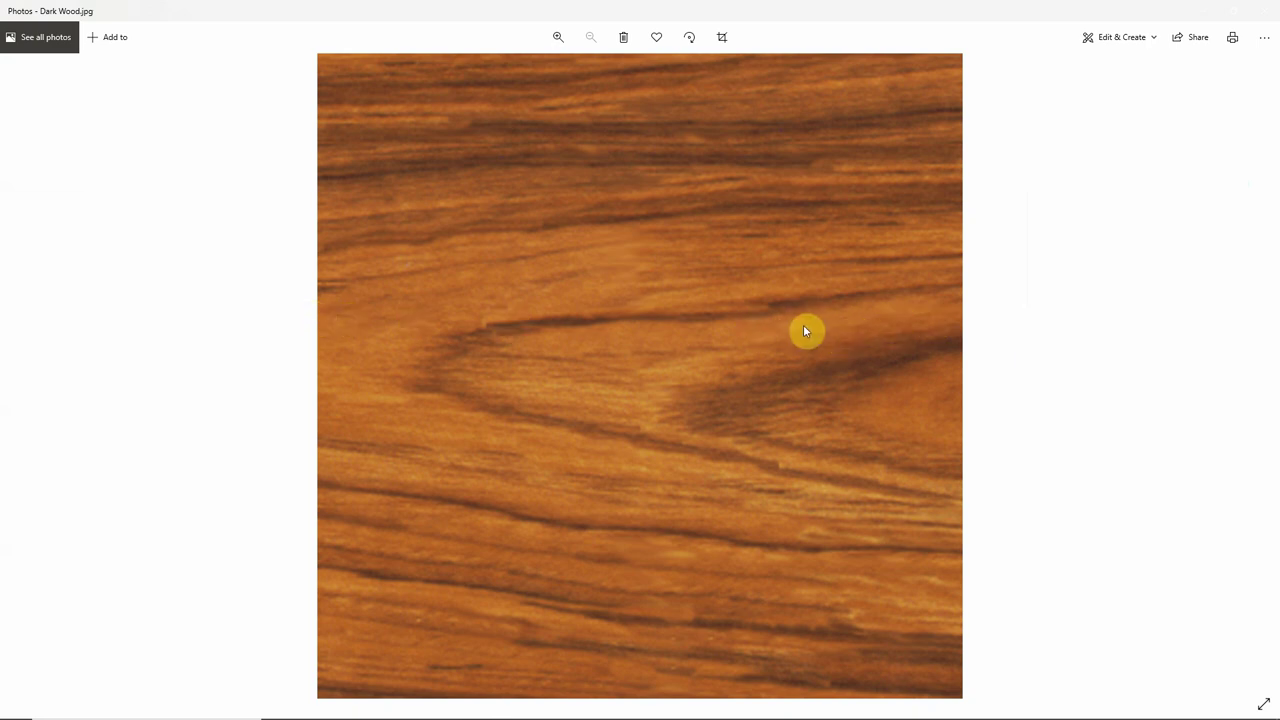
left_click(1258, 12)
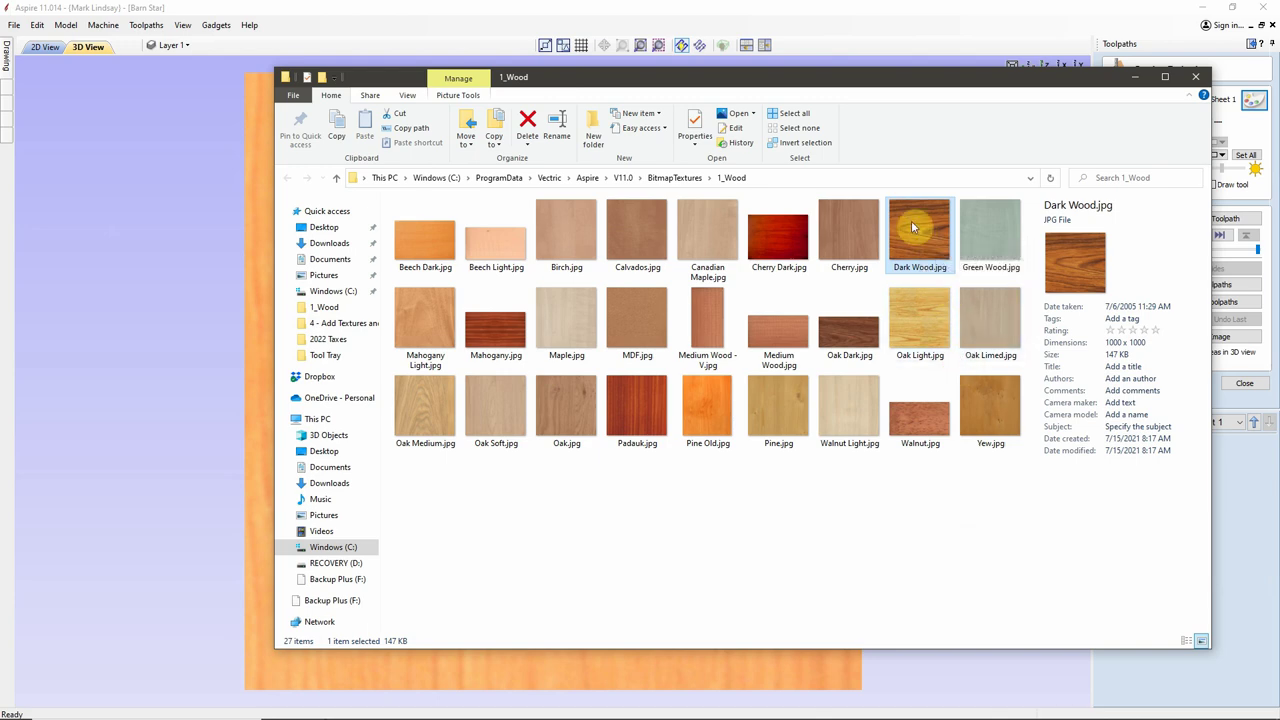
Open Dark Wood.jpg from the 1_Wood folder in Paint and rotate the picture right 90°.
right_click(911, 226)
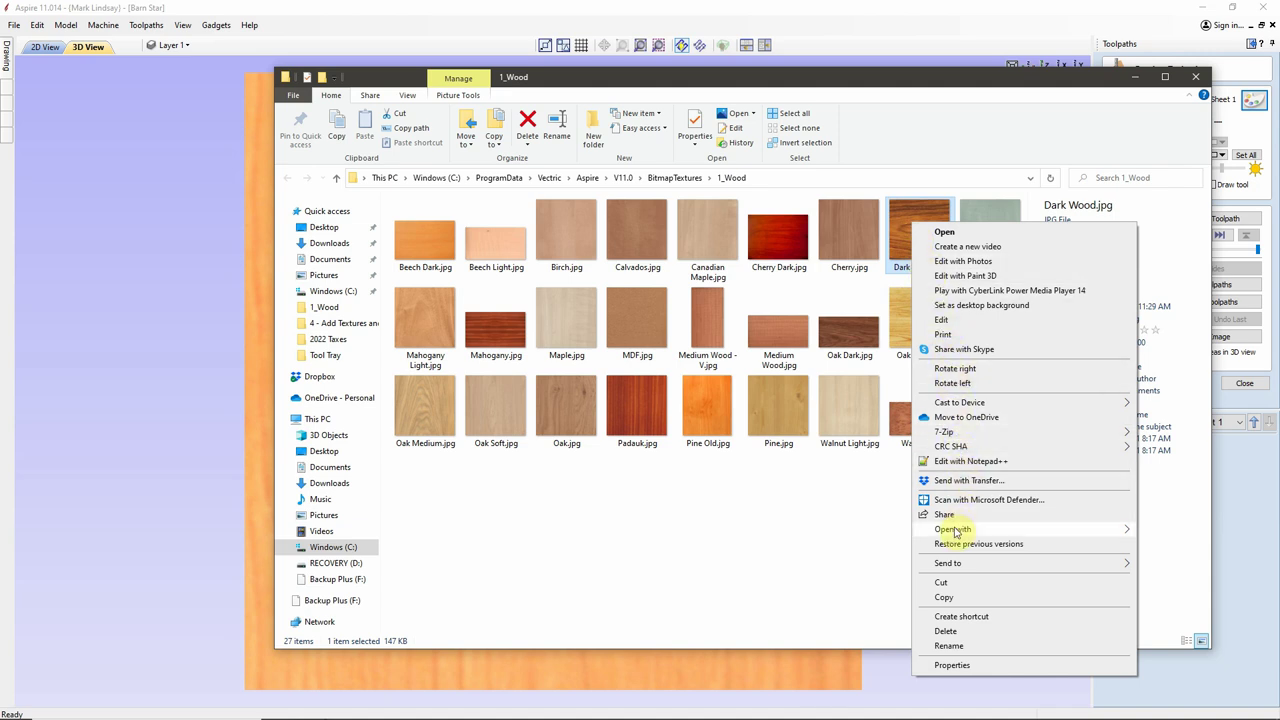
mouse_move(953, 530)
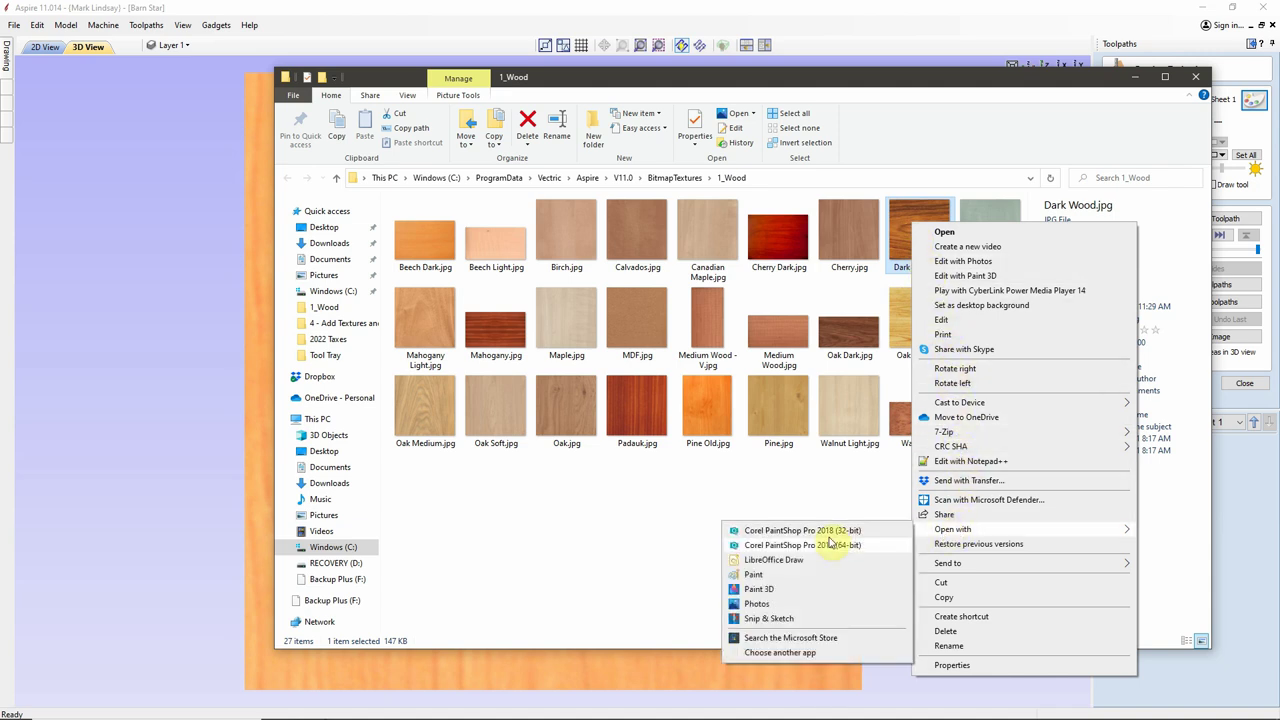
left_click(755, 580)
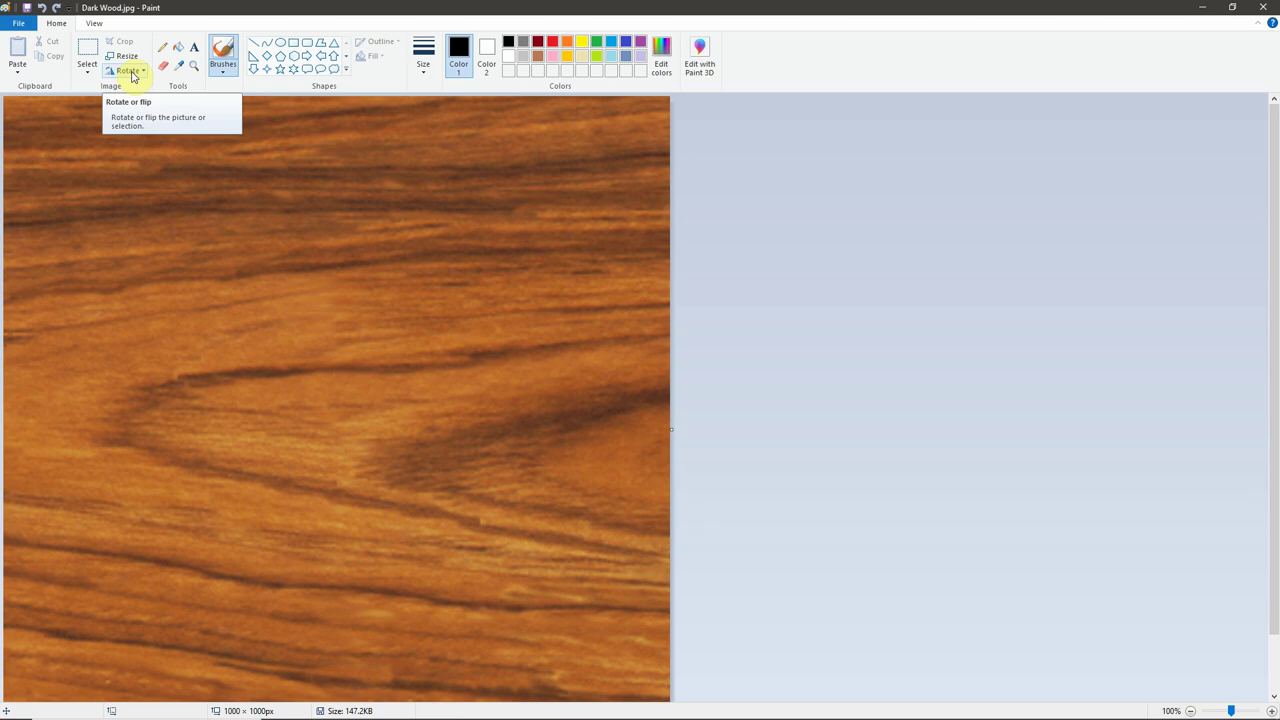
left_click(131, 72)
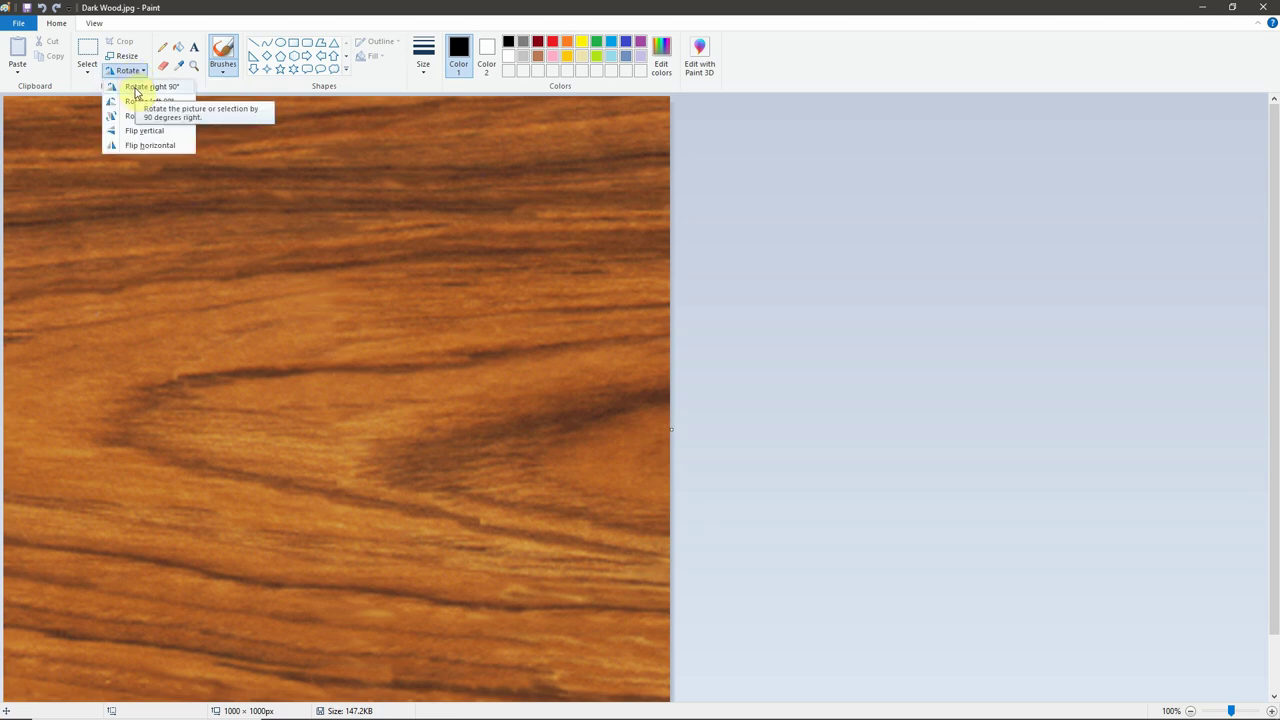
left_click(137, 90)
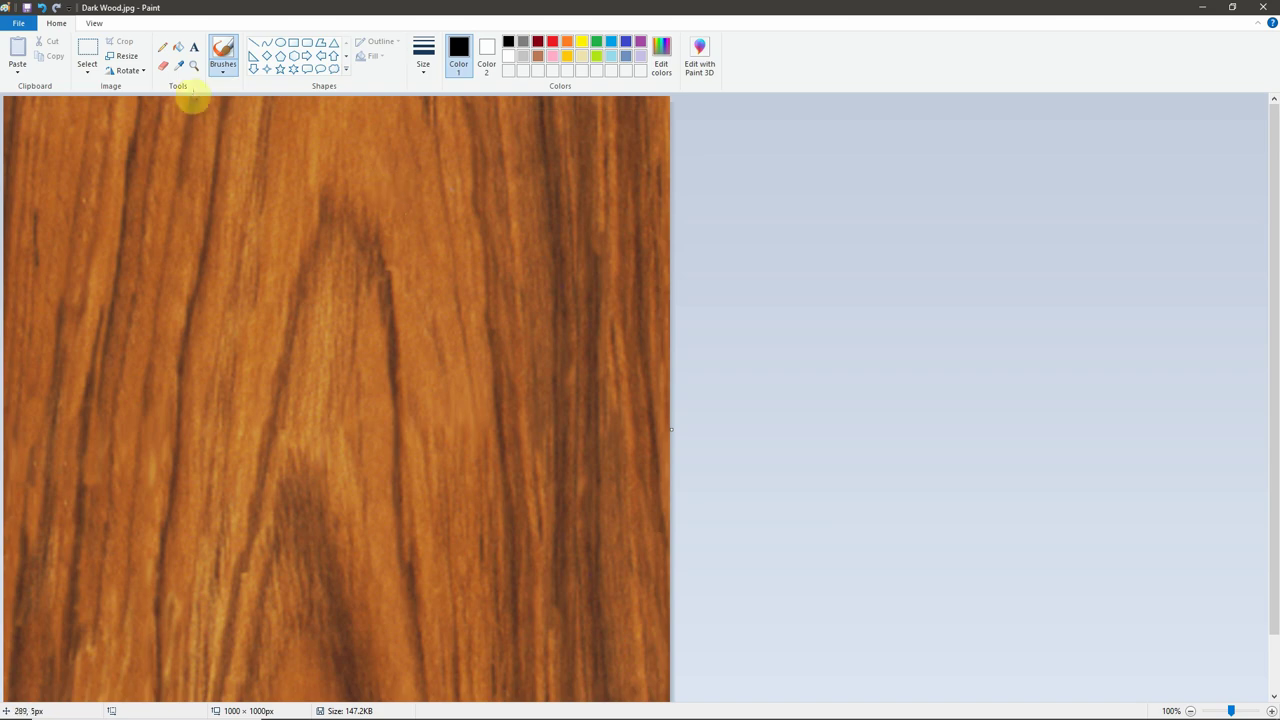
Rotate the picture 180° to check the reversed grain direction, and rotate it another 180° to restore it.
left_click(137, 73)
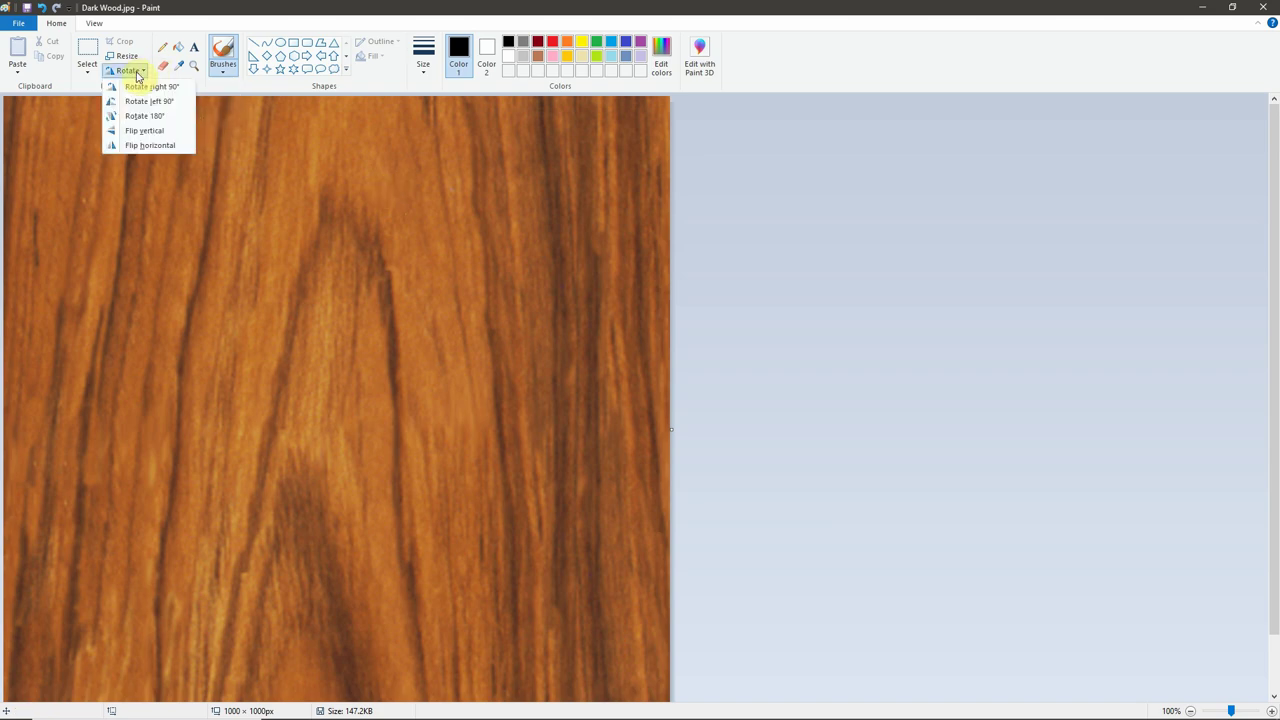
left_click(145, 116)
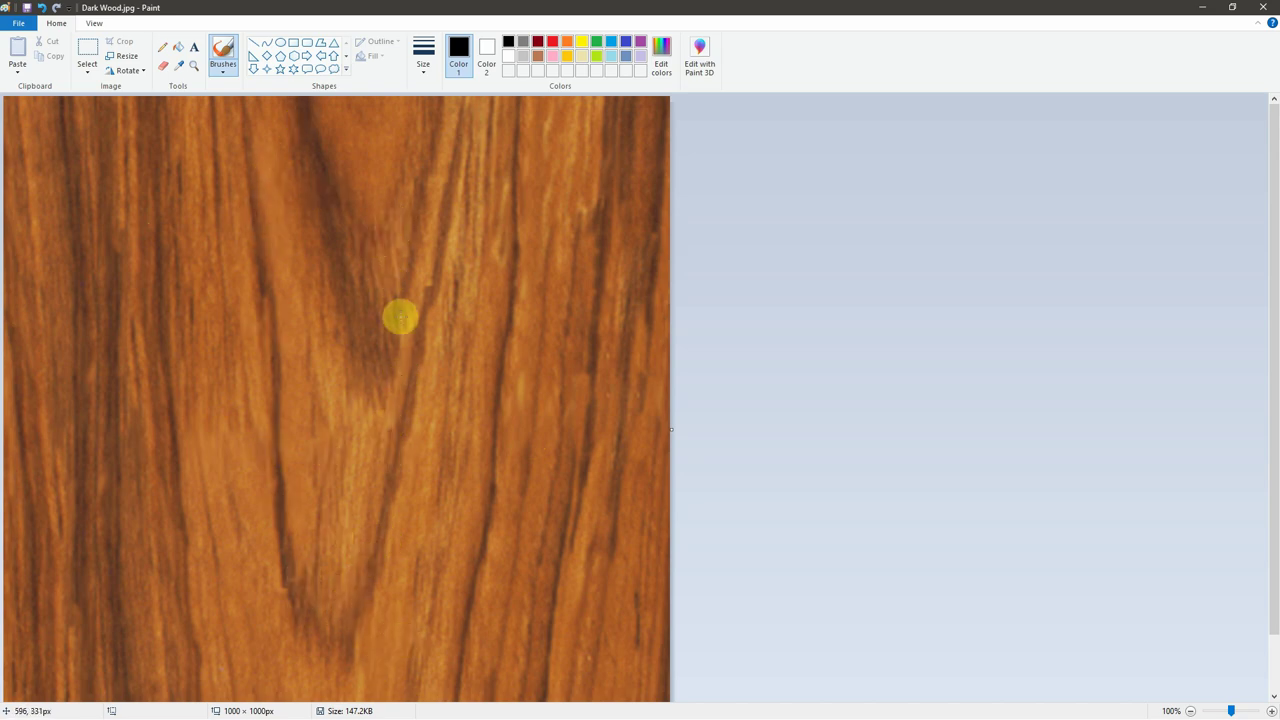
left_click(130, 71)
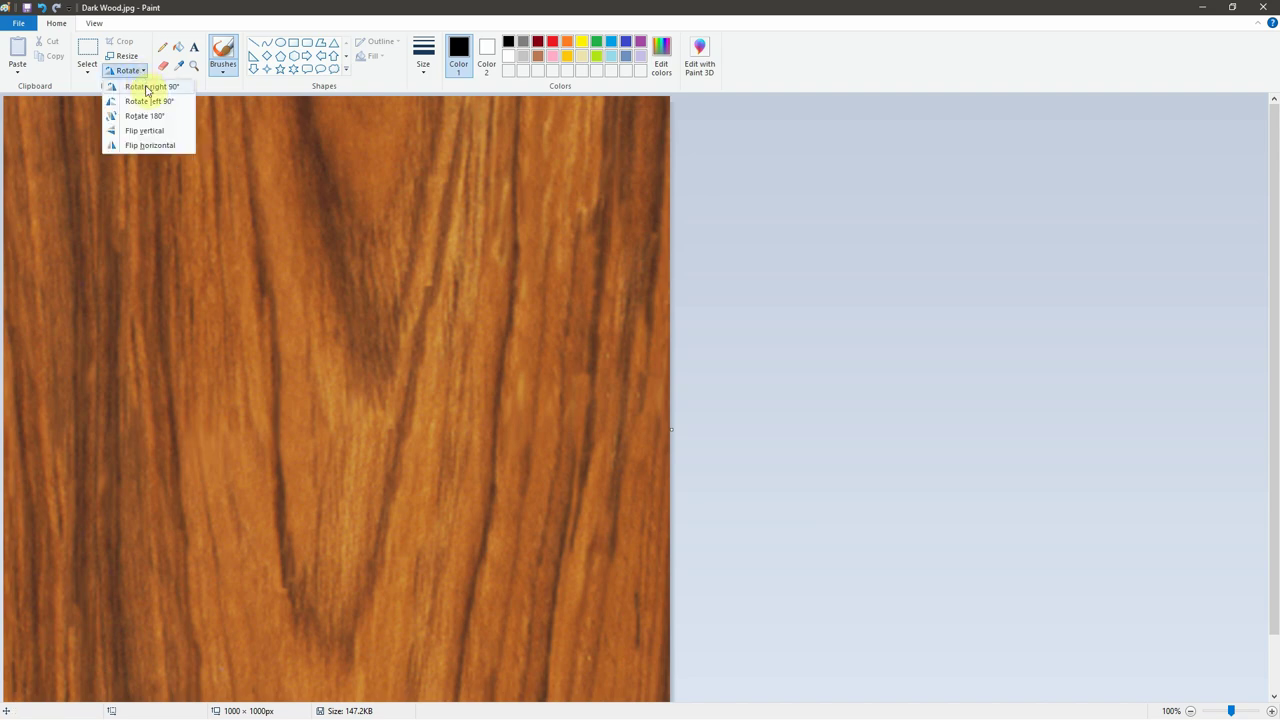
left_click(145, 116)
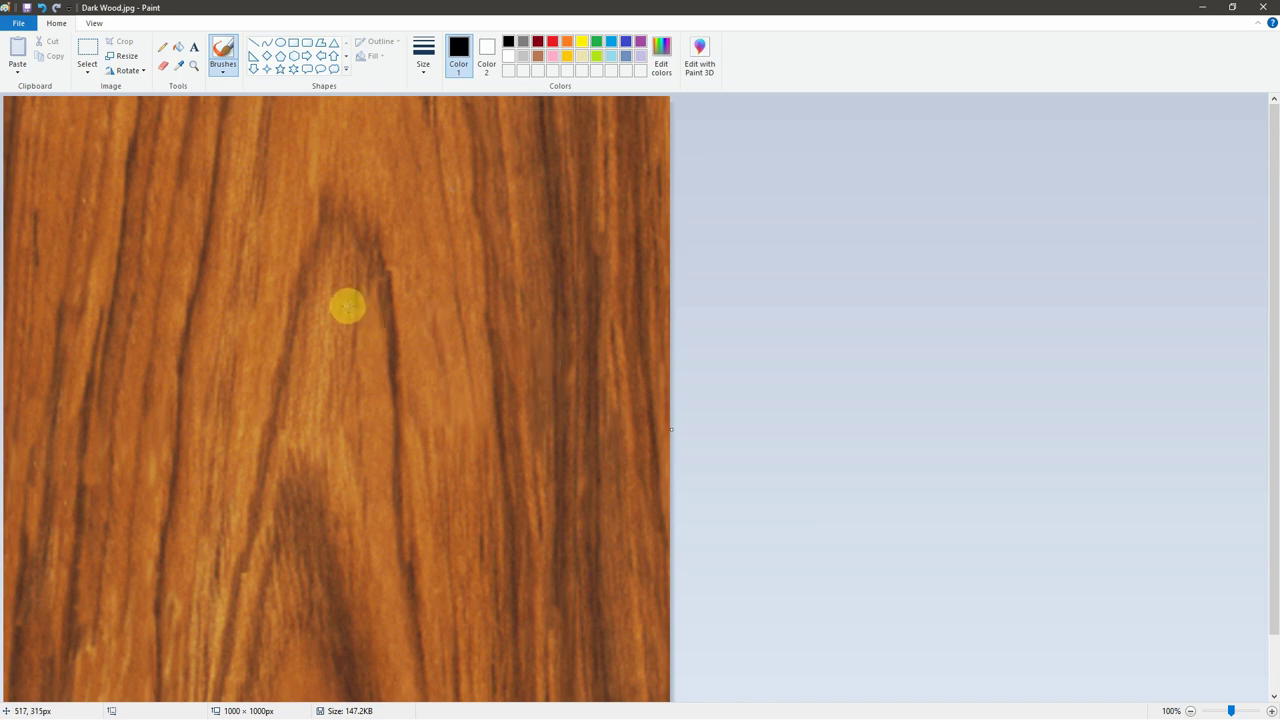
Save the rotated picture as a JPEG named Dark Wood - V.jpg in the 1_Wood folder and close Paint.
left_click(19, 24)
mouse_move(94, 137)
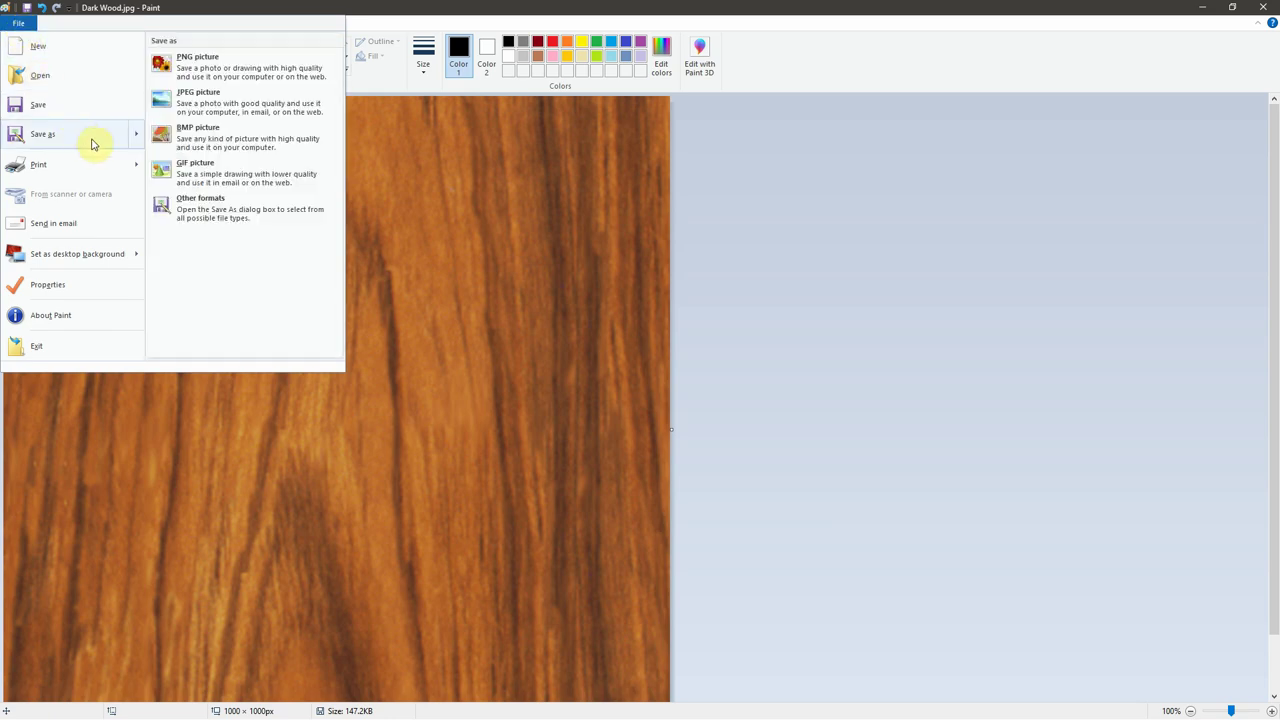
left_click(210, 105)
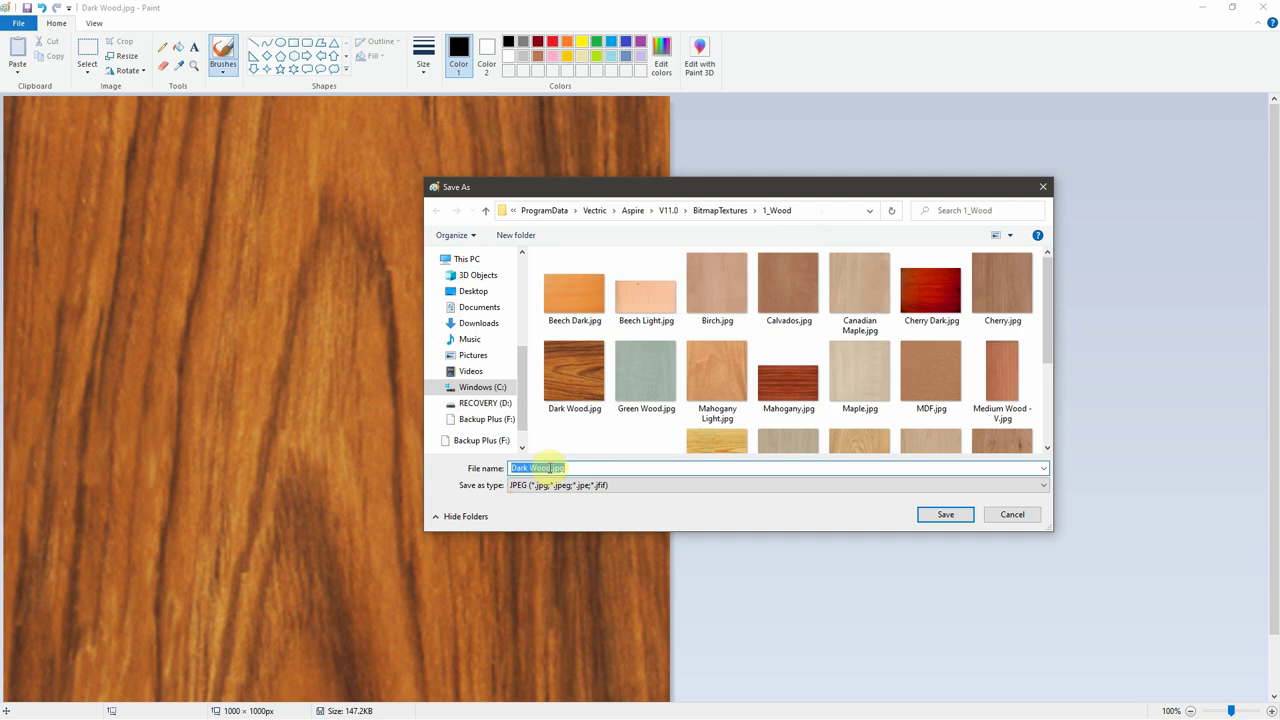
left_click(538, 468)
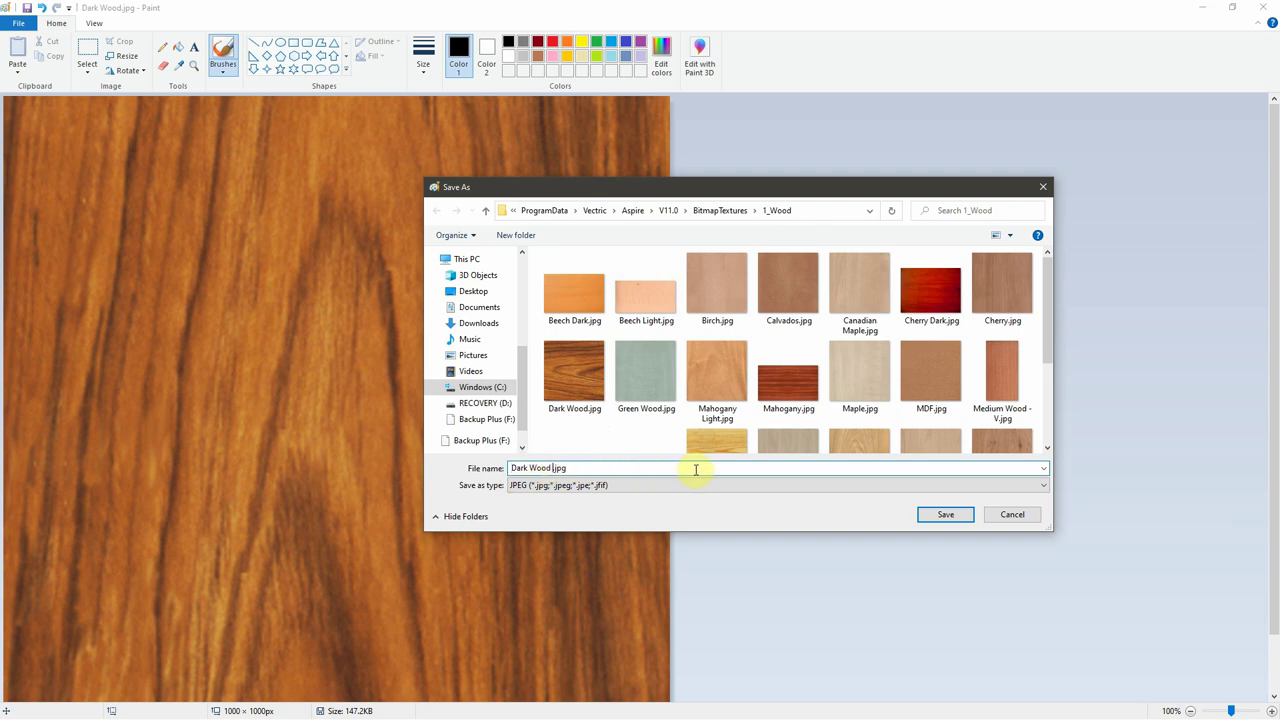
type("- V")
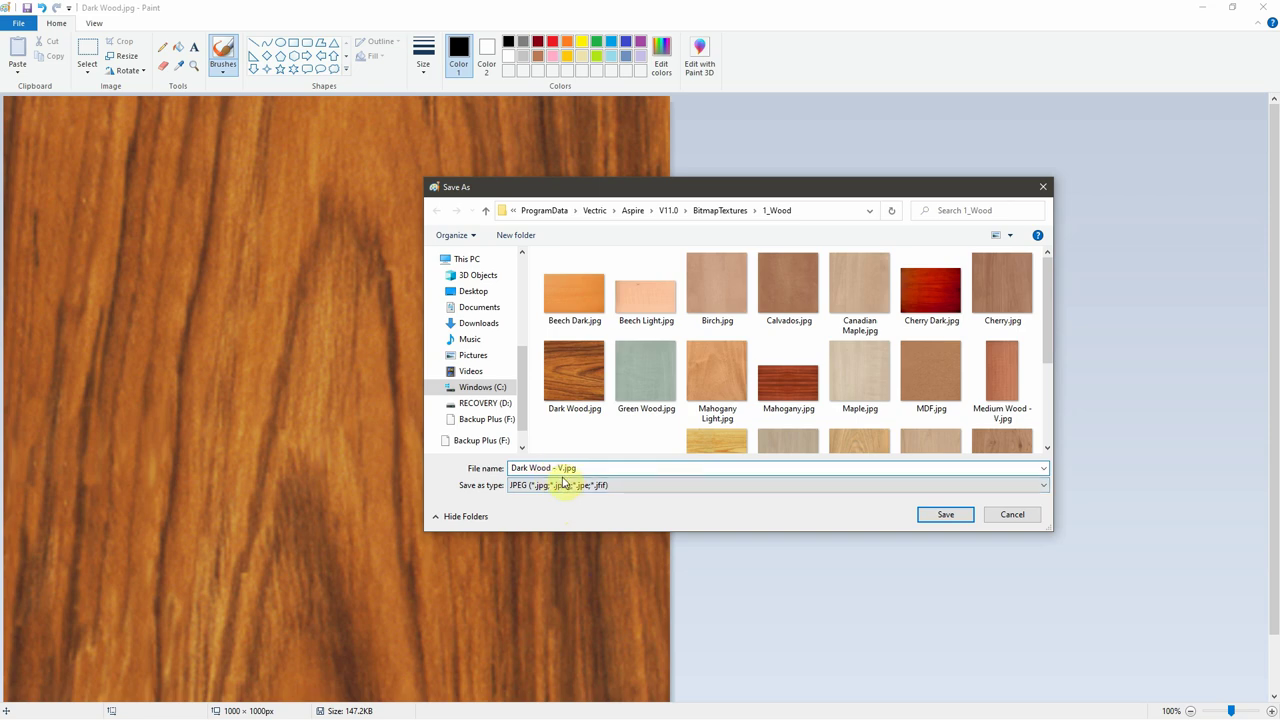
left_click(932, 515)
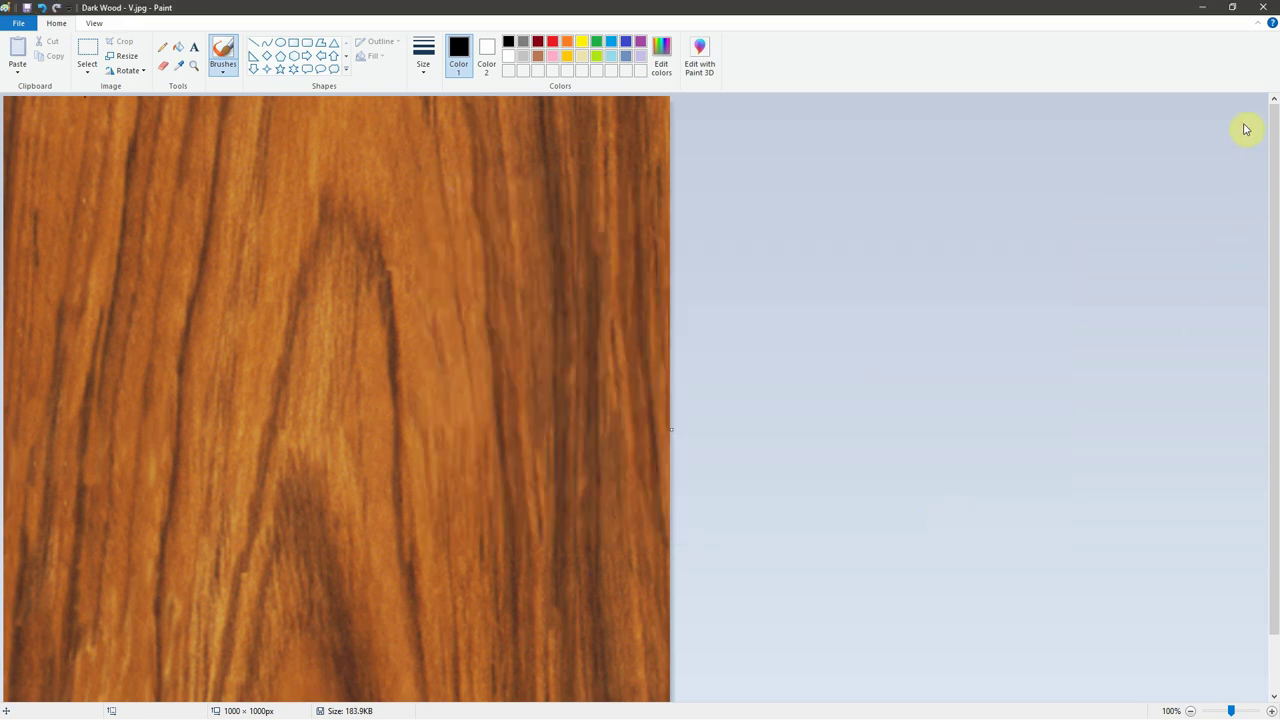
left_click(1263, 7)
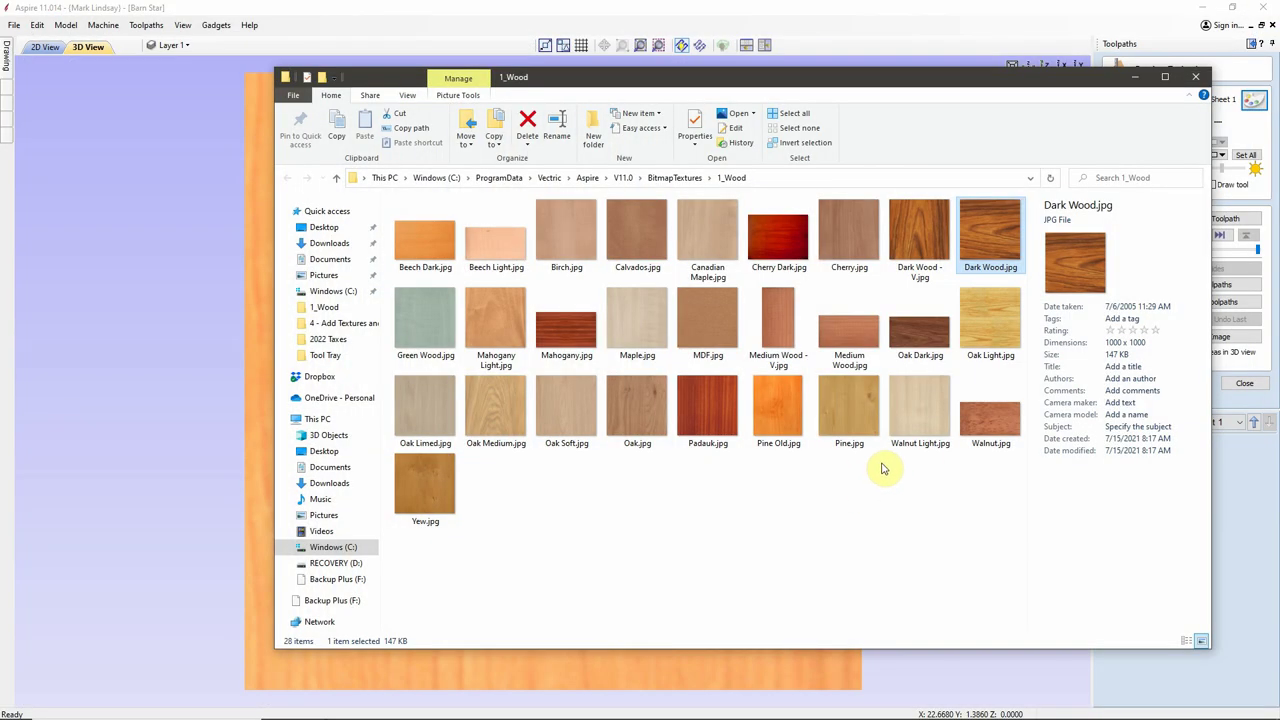
Return to Aspire and add Dark Wood - V.jpg from the 1_Wood folder as a new Wood texture for the sheet.
left_click(1246, 528)
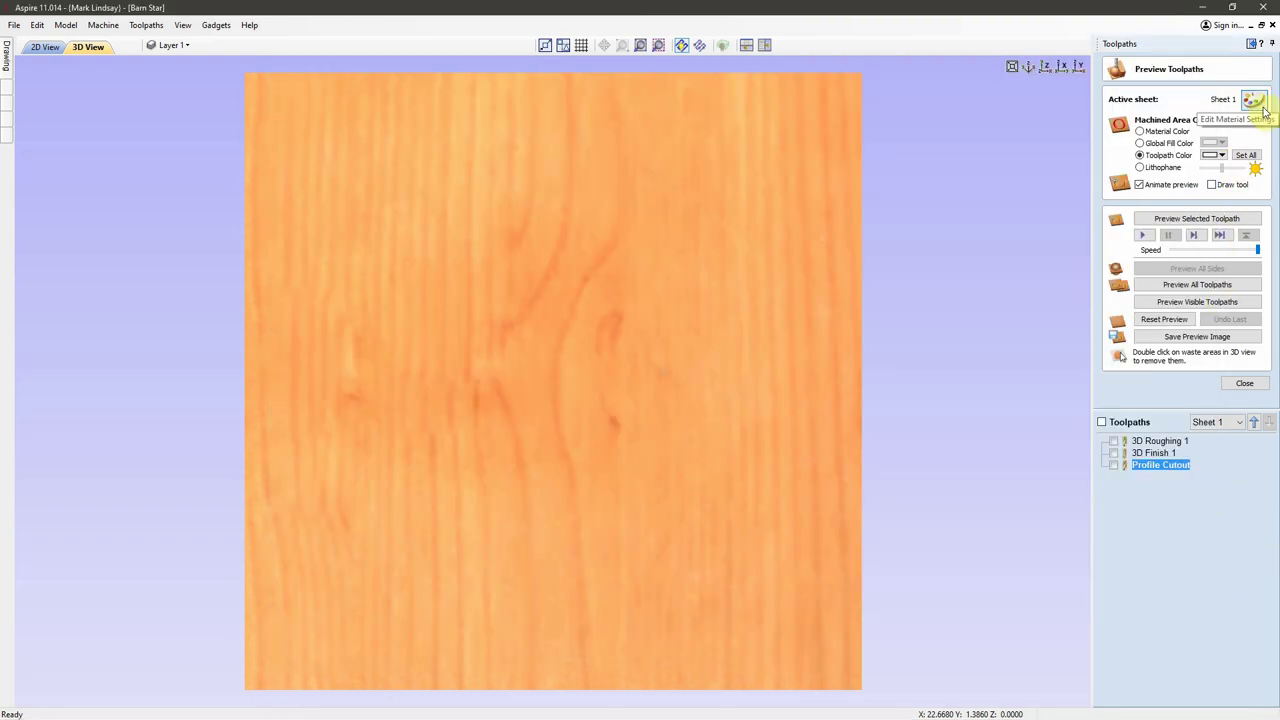
left_click(1256, 102)
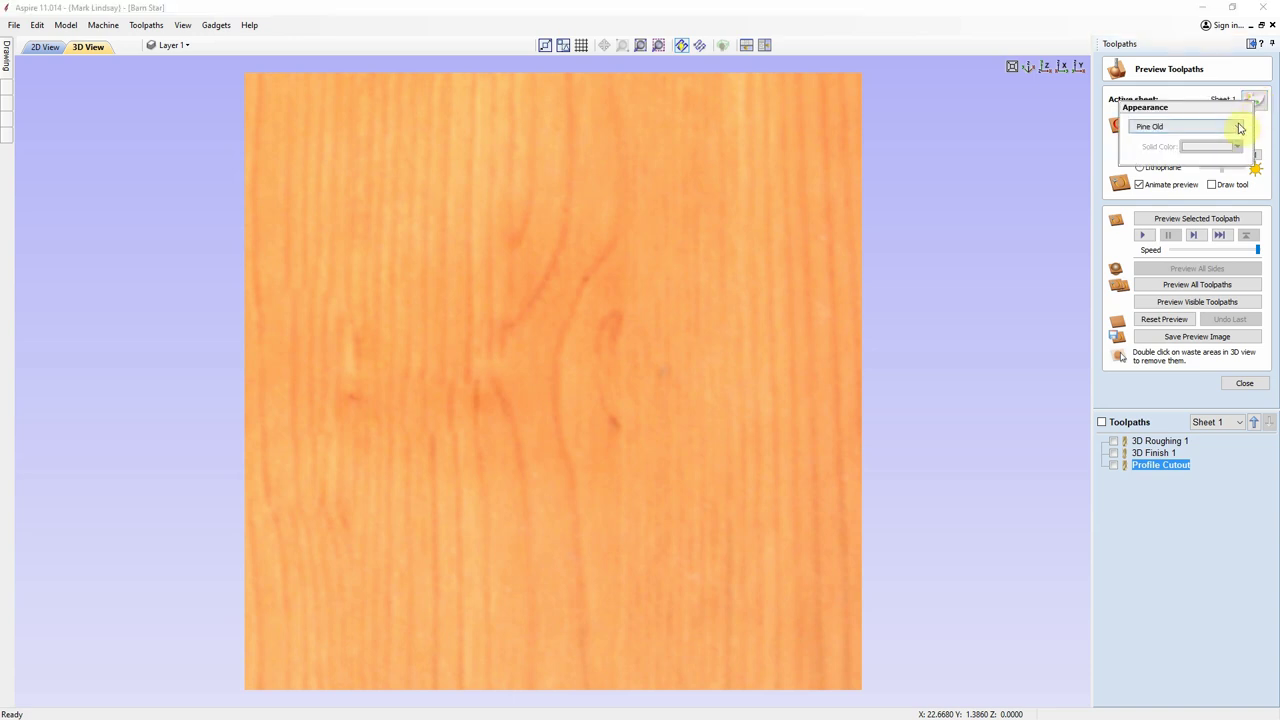
left_click(1239, 128)
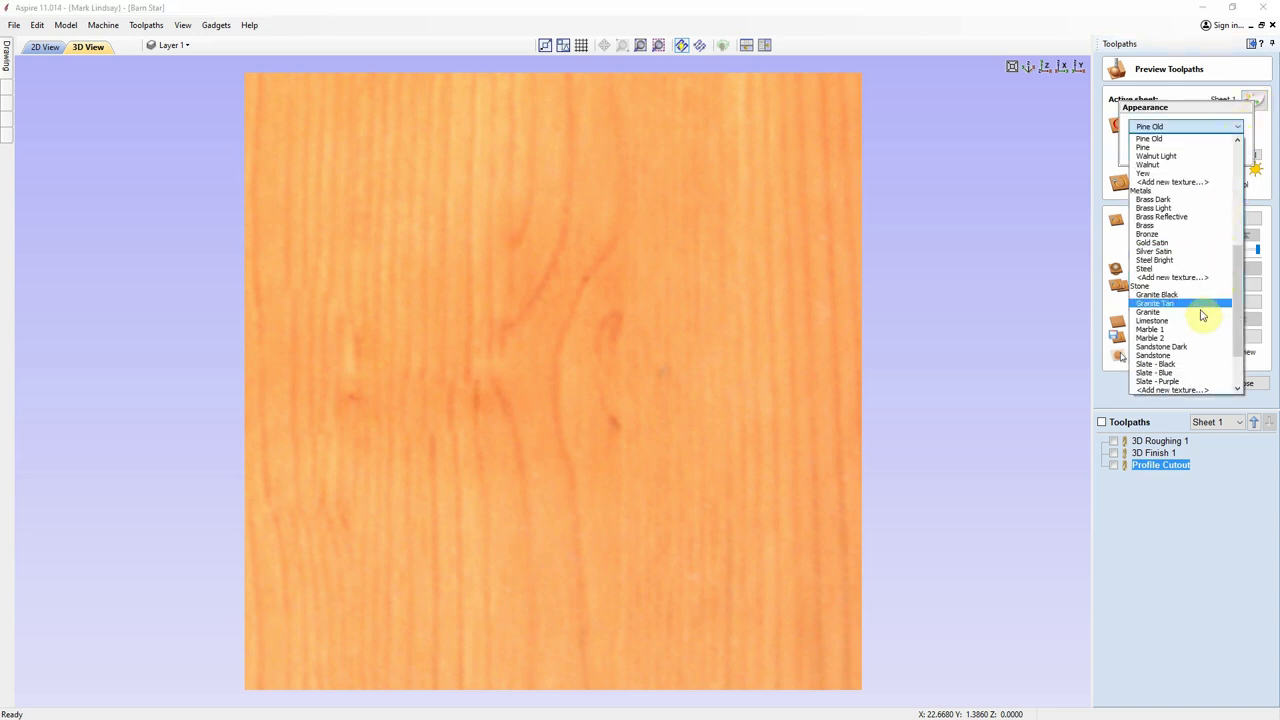
scroll(1208, 270, "up", 7)
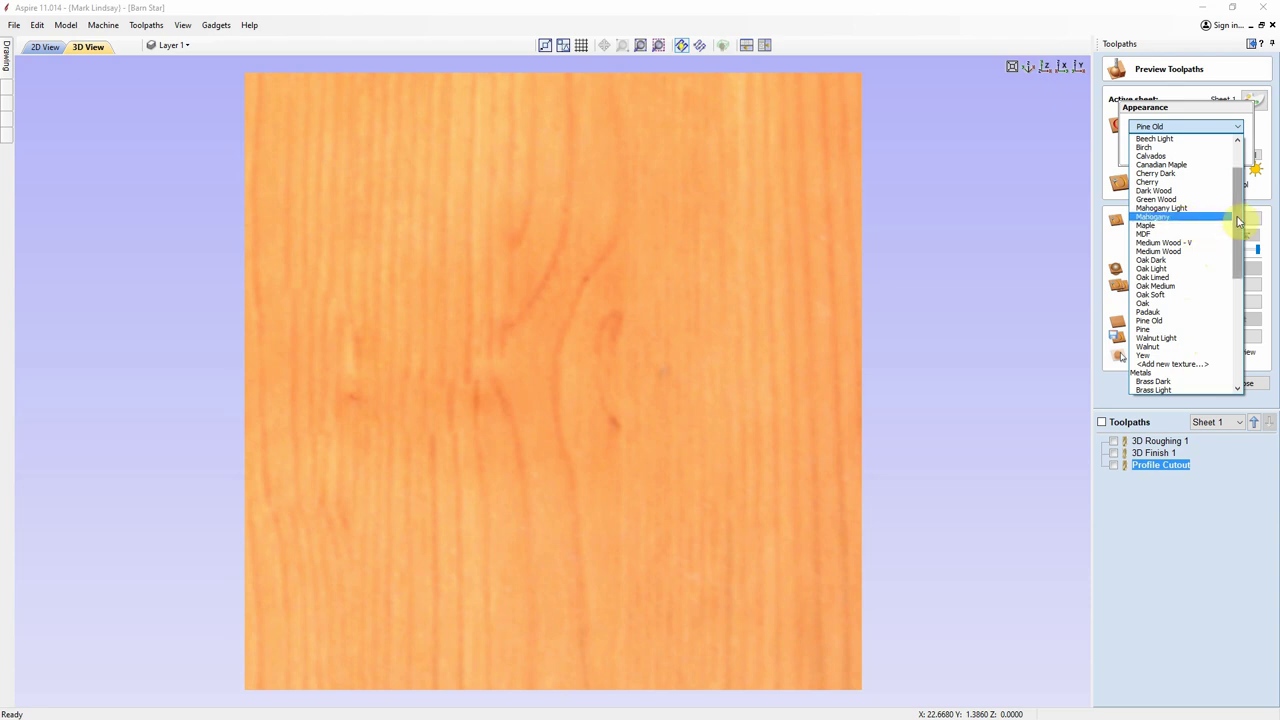
scroll(1177, 172, "up", 6)
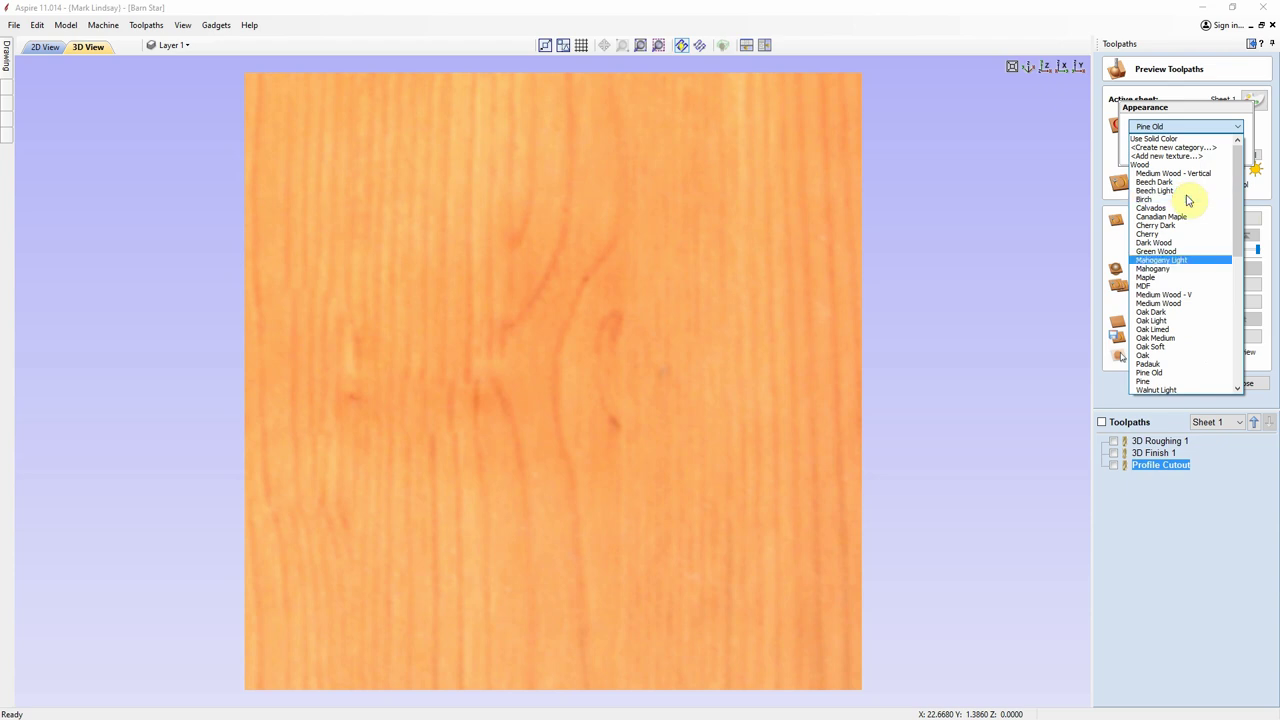
scroll(1187, 262, "down", 2)
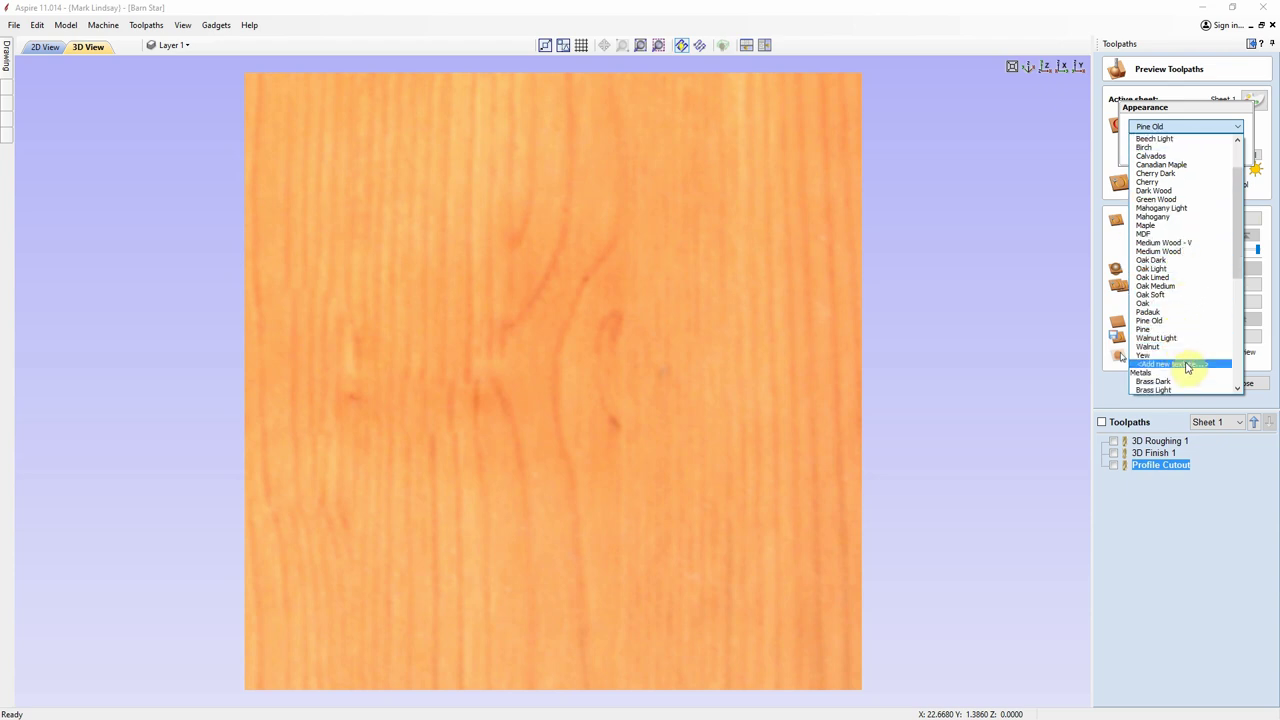
left_click(1187, 365)
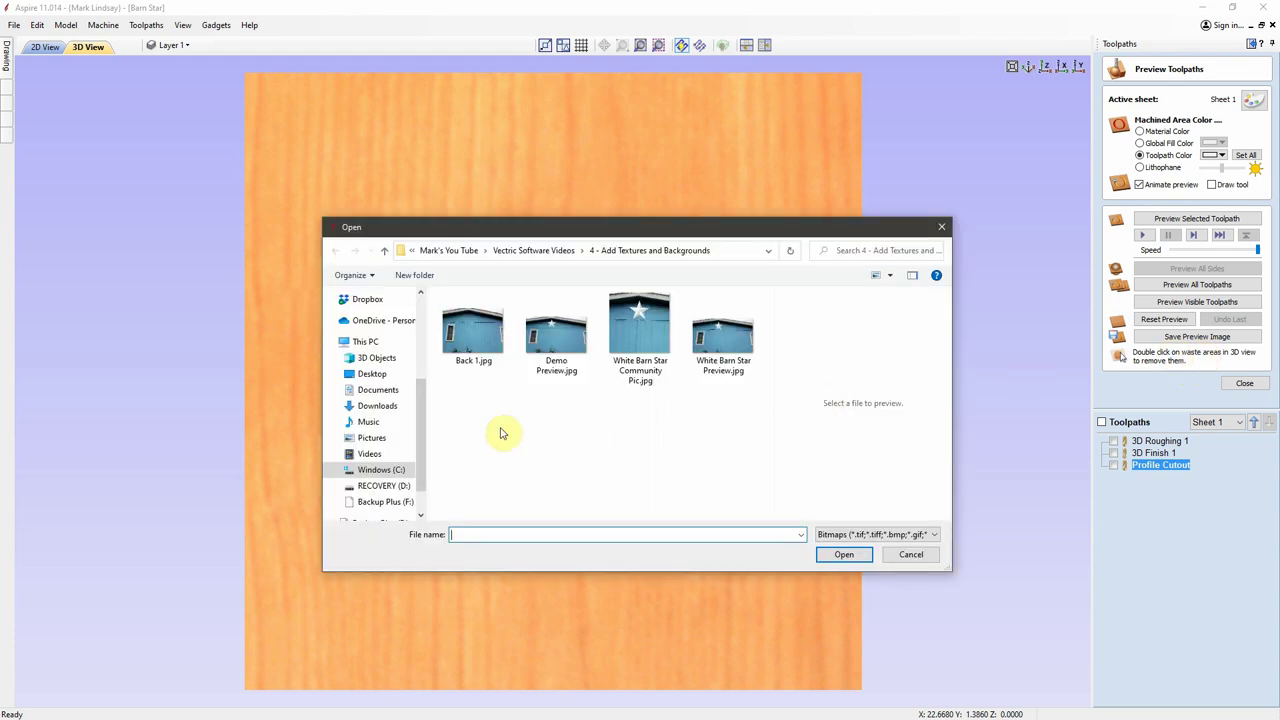
left_click_drag(420, 424, 421, 356)
left_click(372, 341)
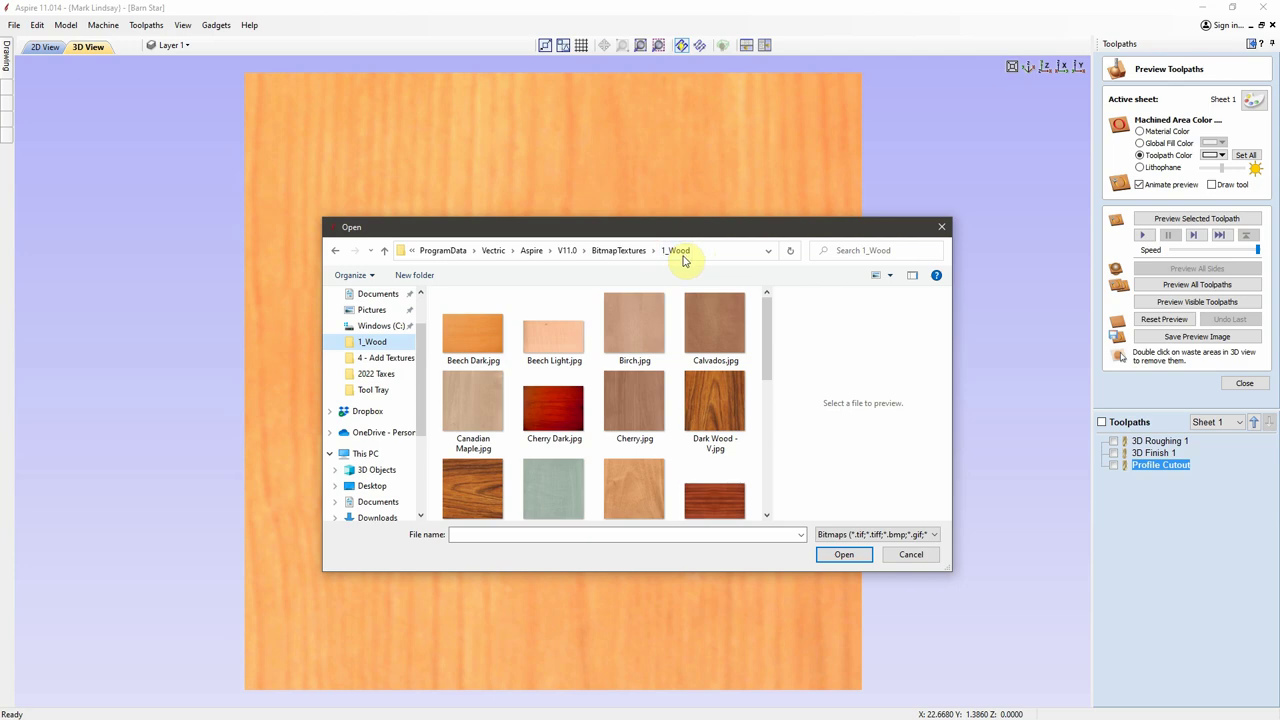
left_click(738, 416)
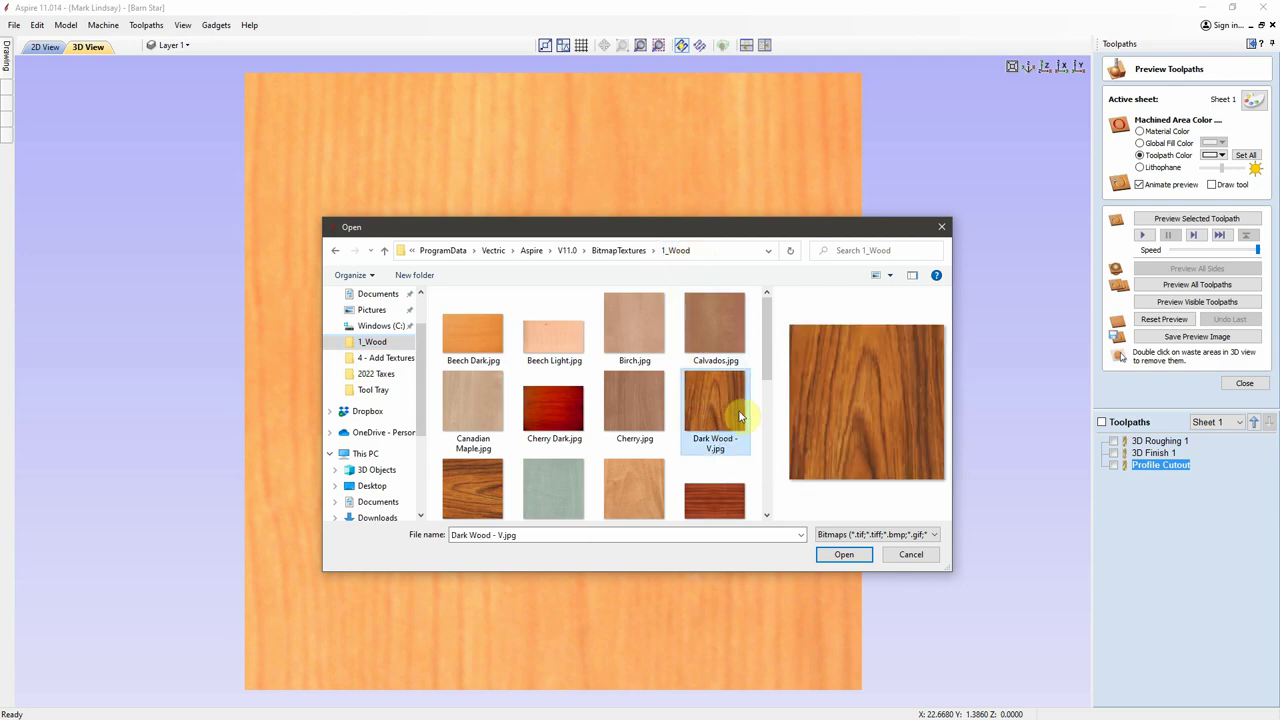
left_click(845, 556)
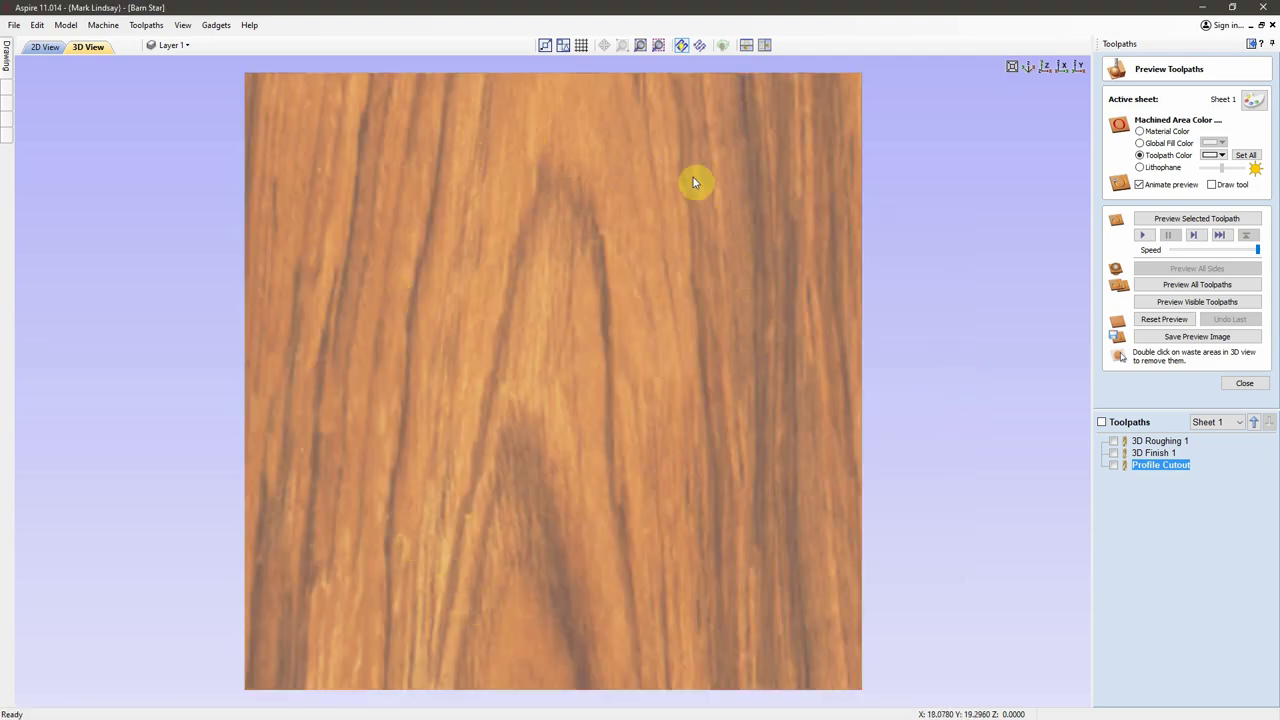
Review the sheet's material texture list, checking the added Dark Wood - V and Medium Wood - Vertical entries.
left_click(1254, 99)
left_click(1237, 126)
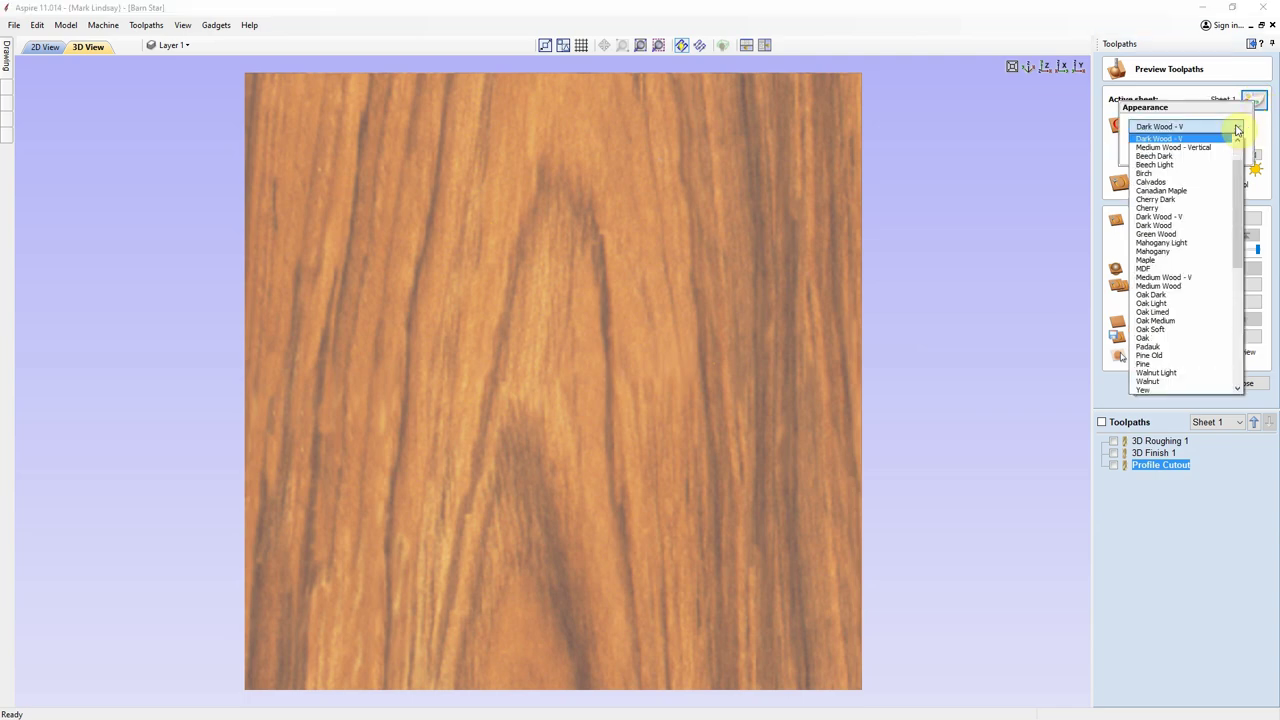
scroll(1196, 198, "up", 2)
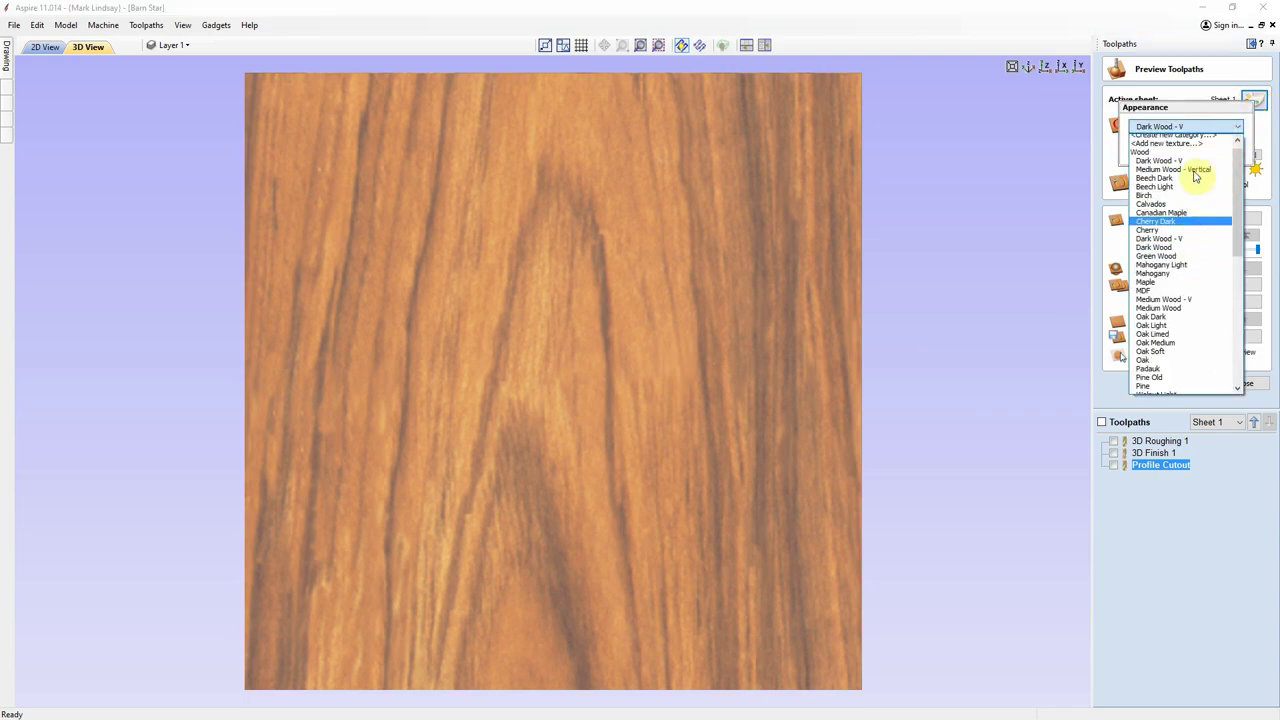
left_click(1187, 552)
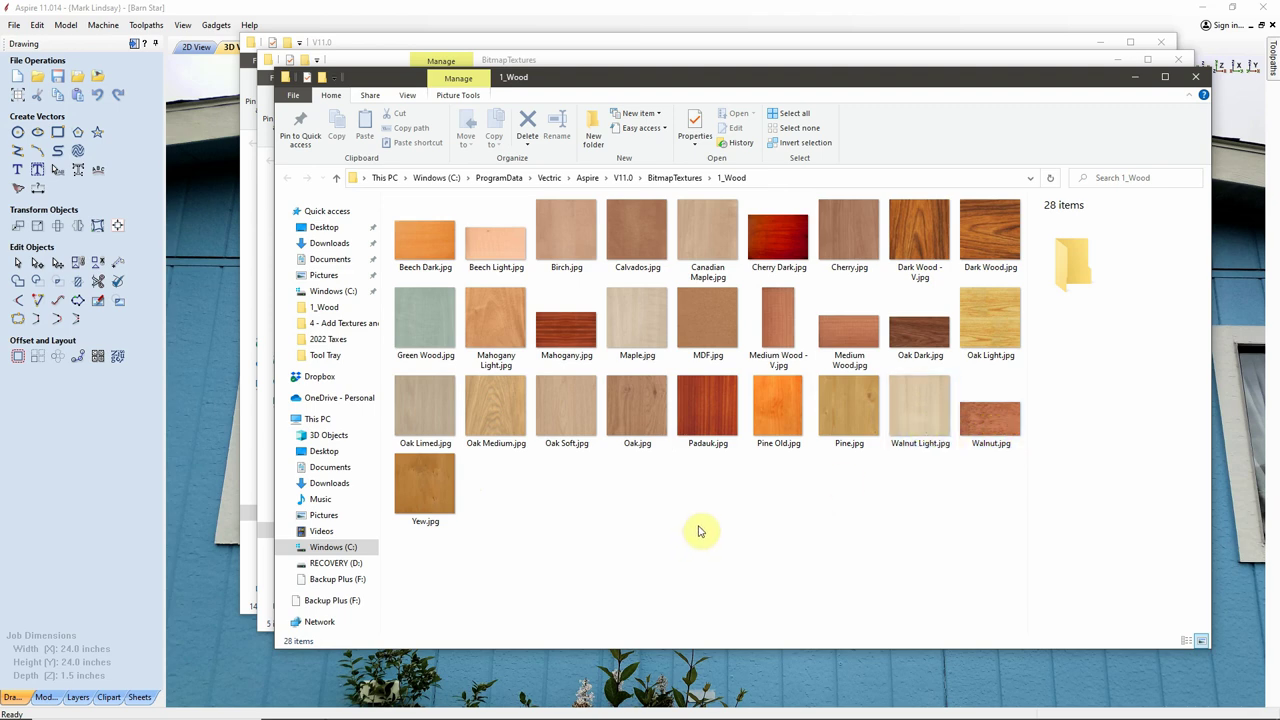
Switch to Firefox and open The Wood Database's Wenge page from the Google results for wenge.
mouse_move(470, 710)
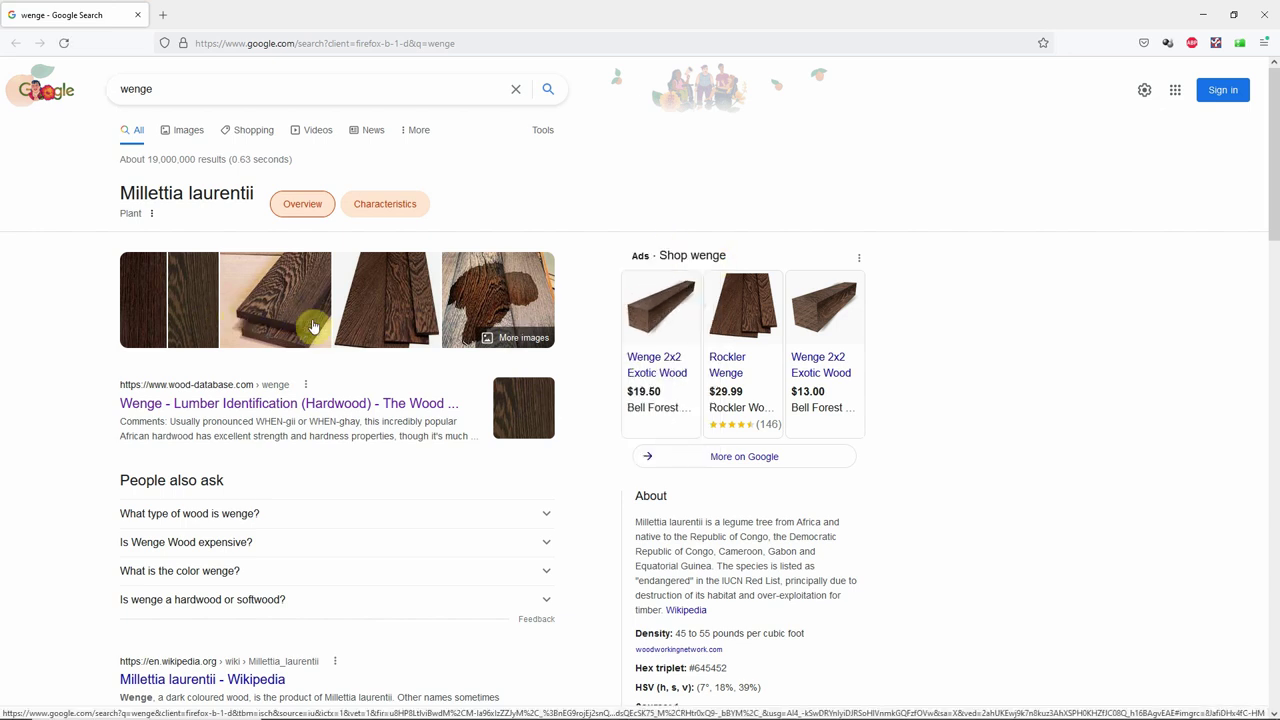
scroll(346, 372, "down", 2)
scroll(372, 358, "down", 2)
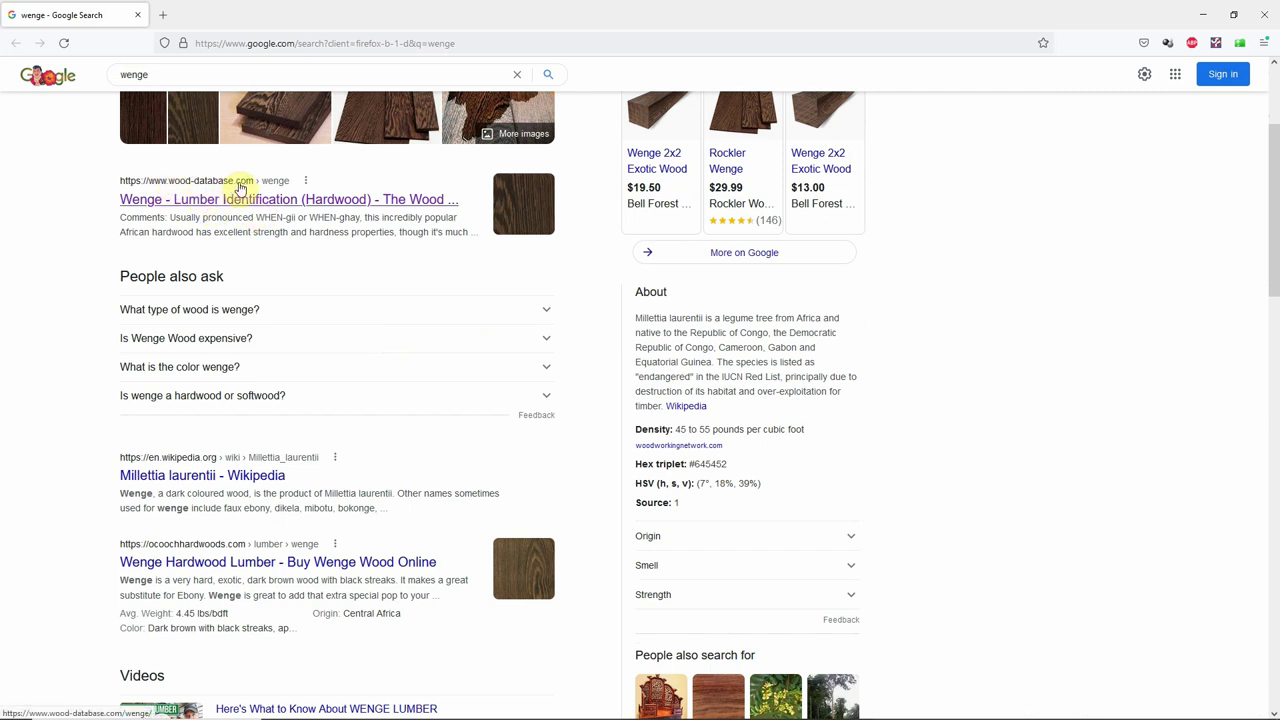
left_click(265, 200)
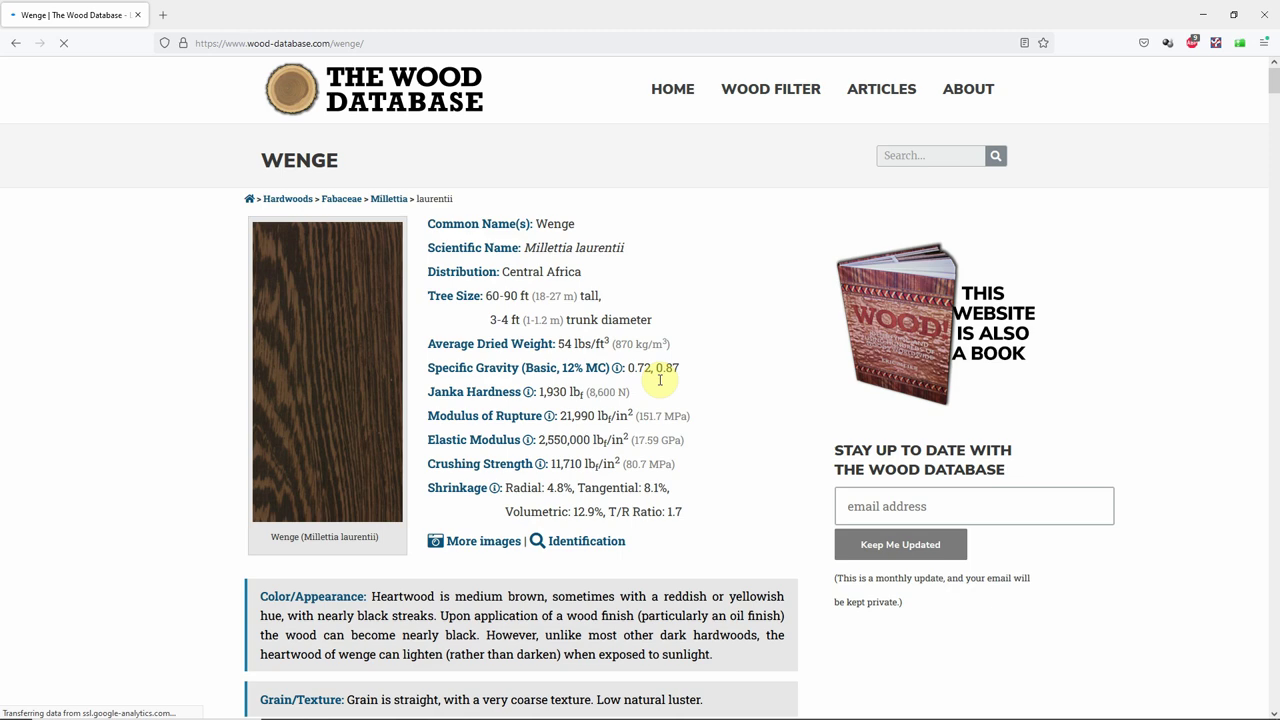
scroll(543, 497, "down", 5)
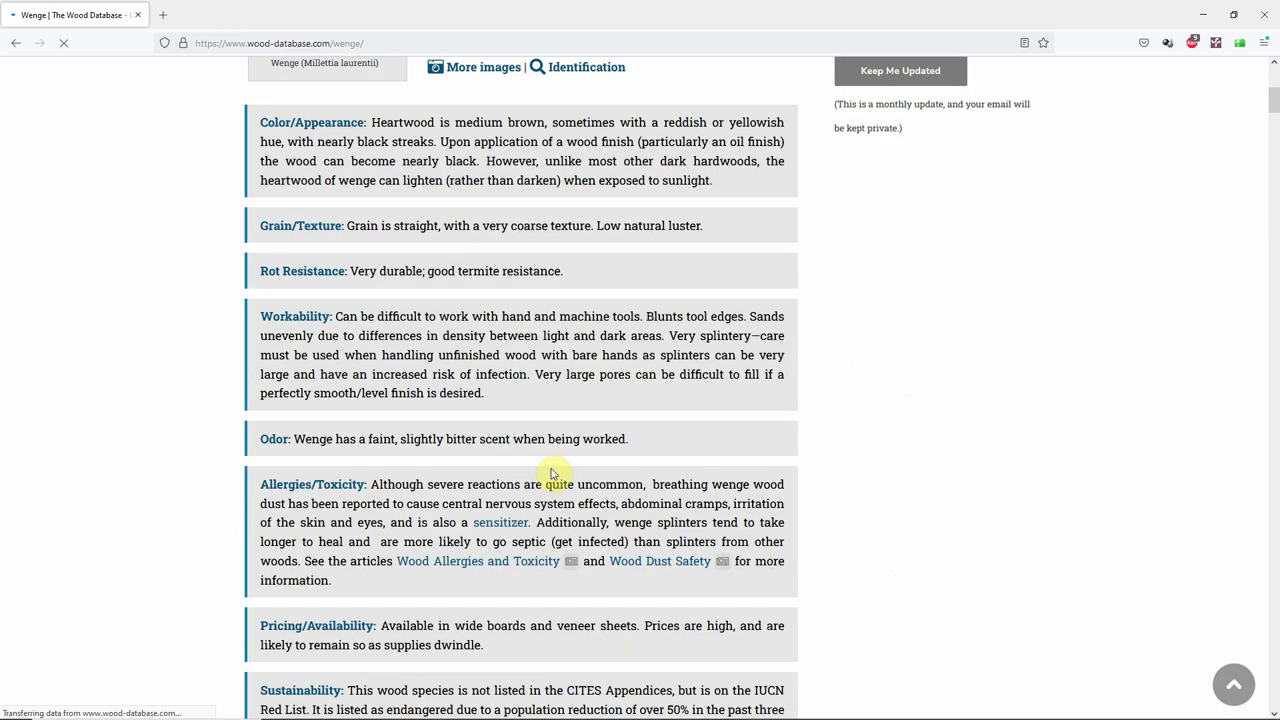
scroll(329, 326, "up", 5)
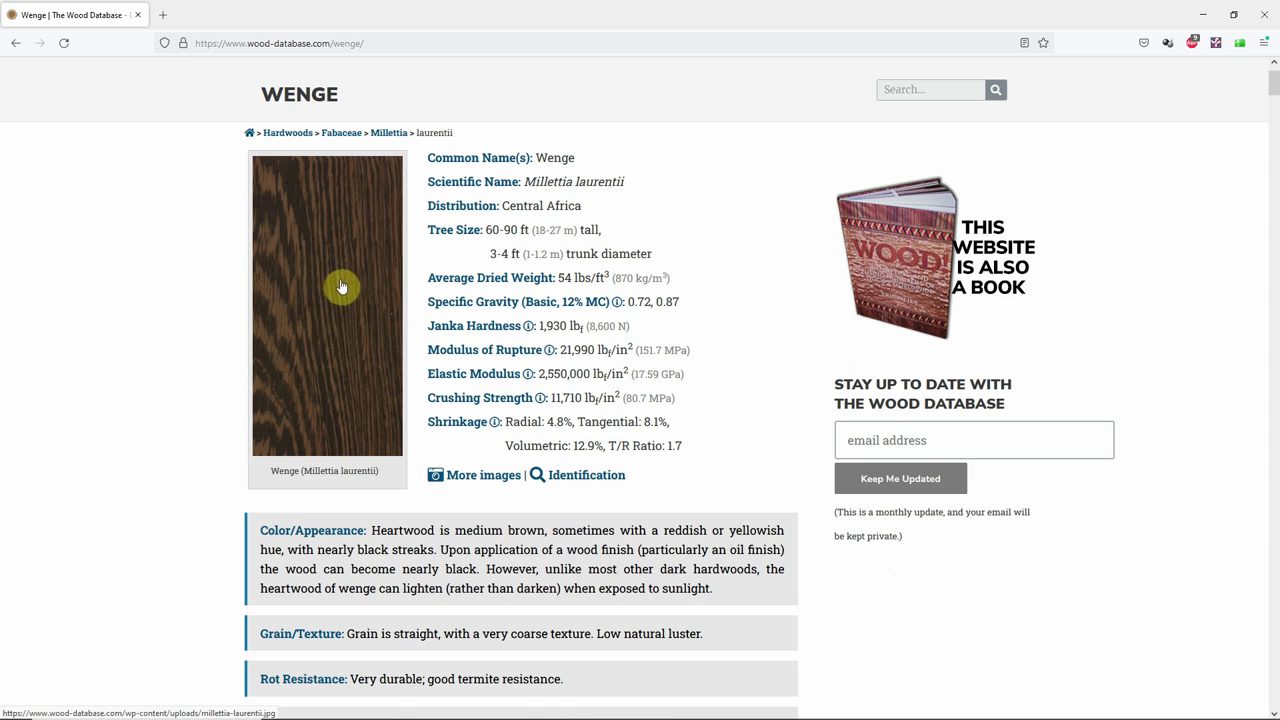
Enlarge the wenge grain photo, open the full image in a new tab, close the enlarged view, and switch to that tab.
left_click(340, 288)
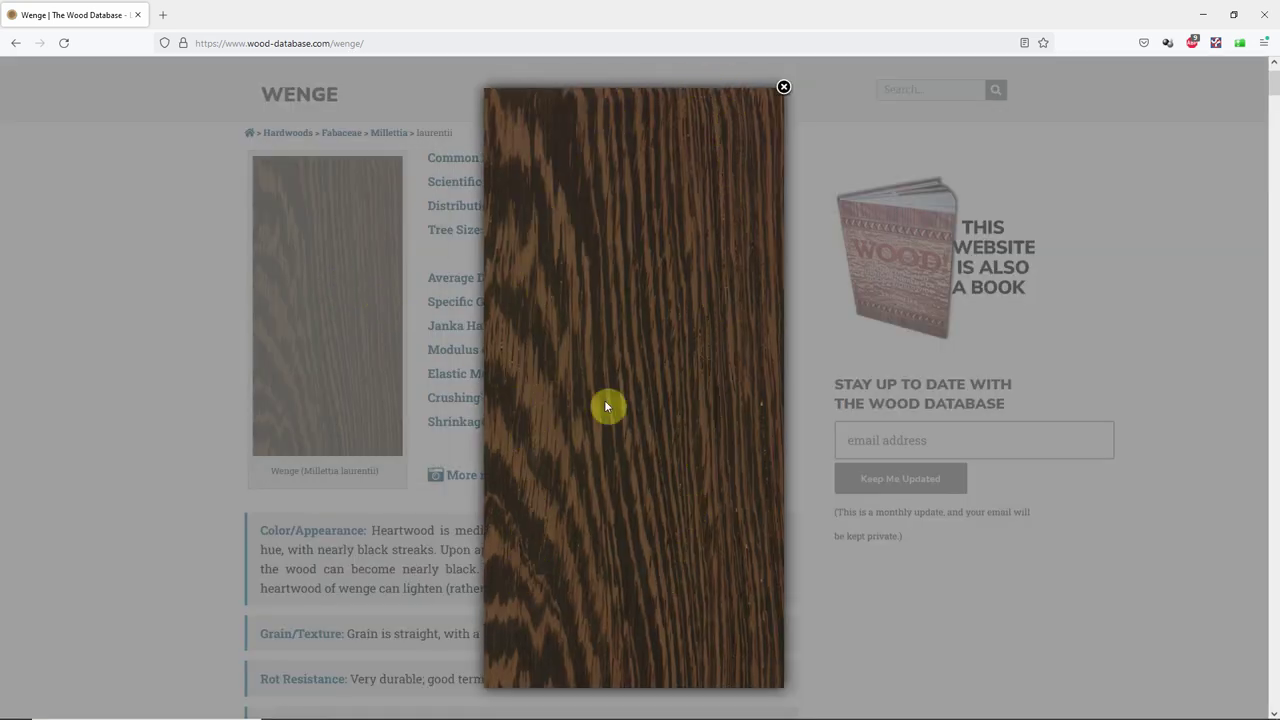
right_click(608, 327)
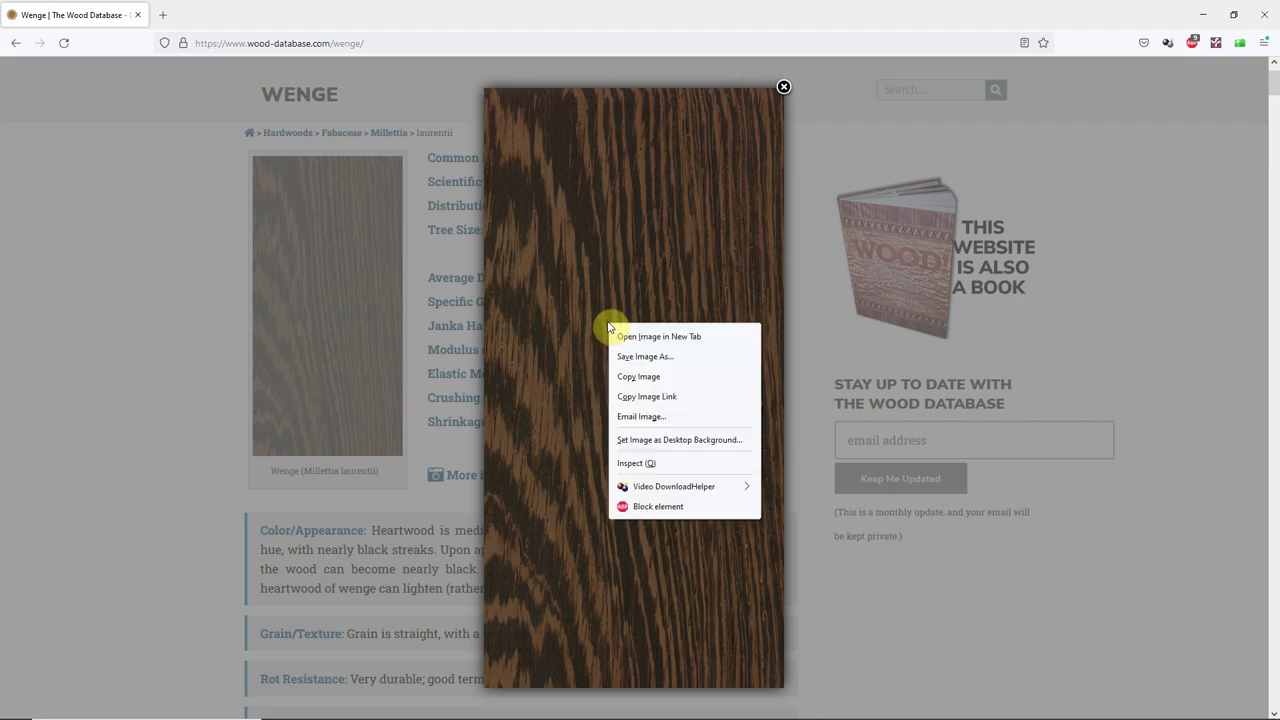
left_click(650, 336)
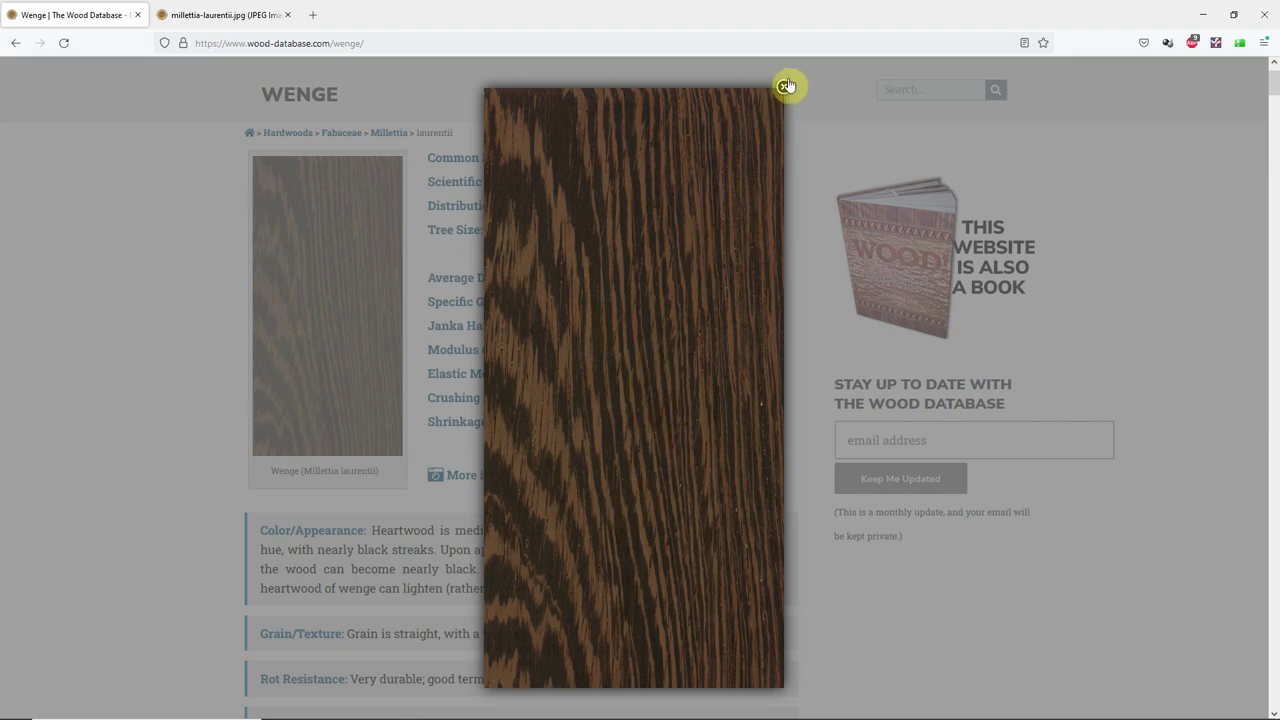
left_click(363, 79)
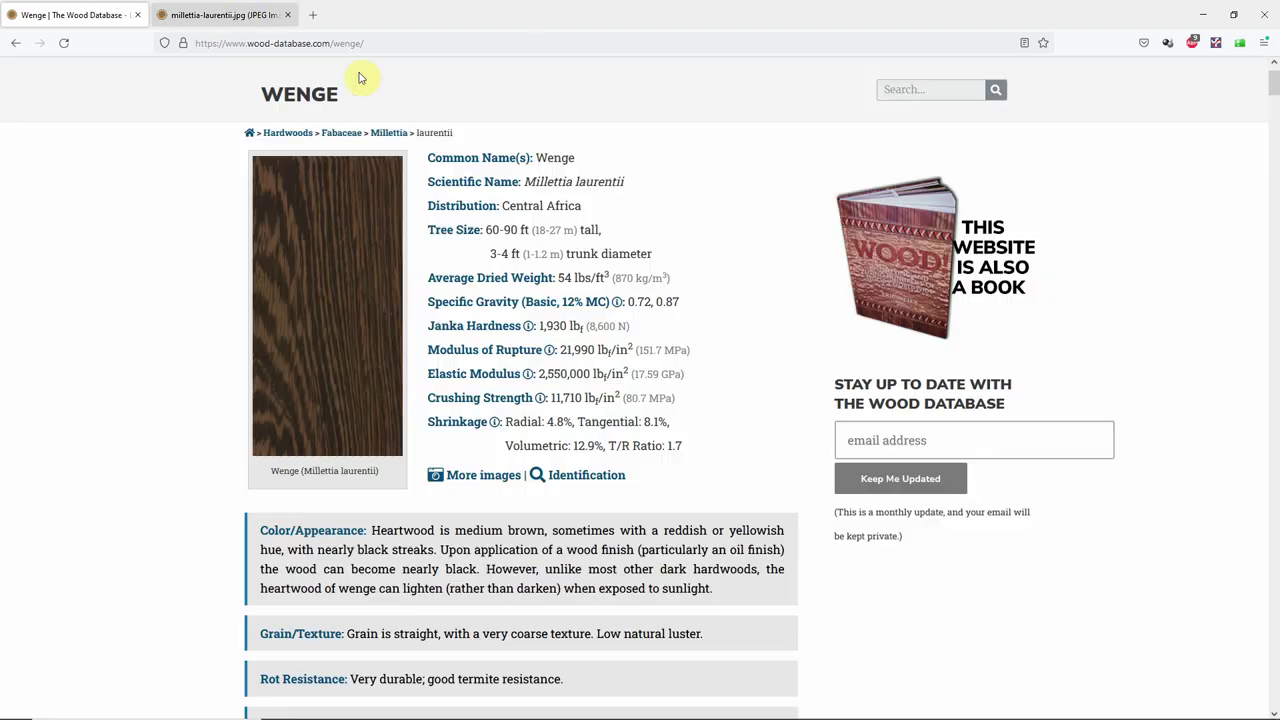
left_click(236, 14)
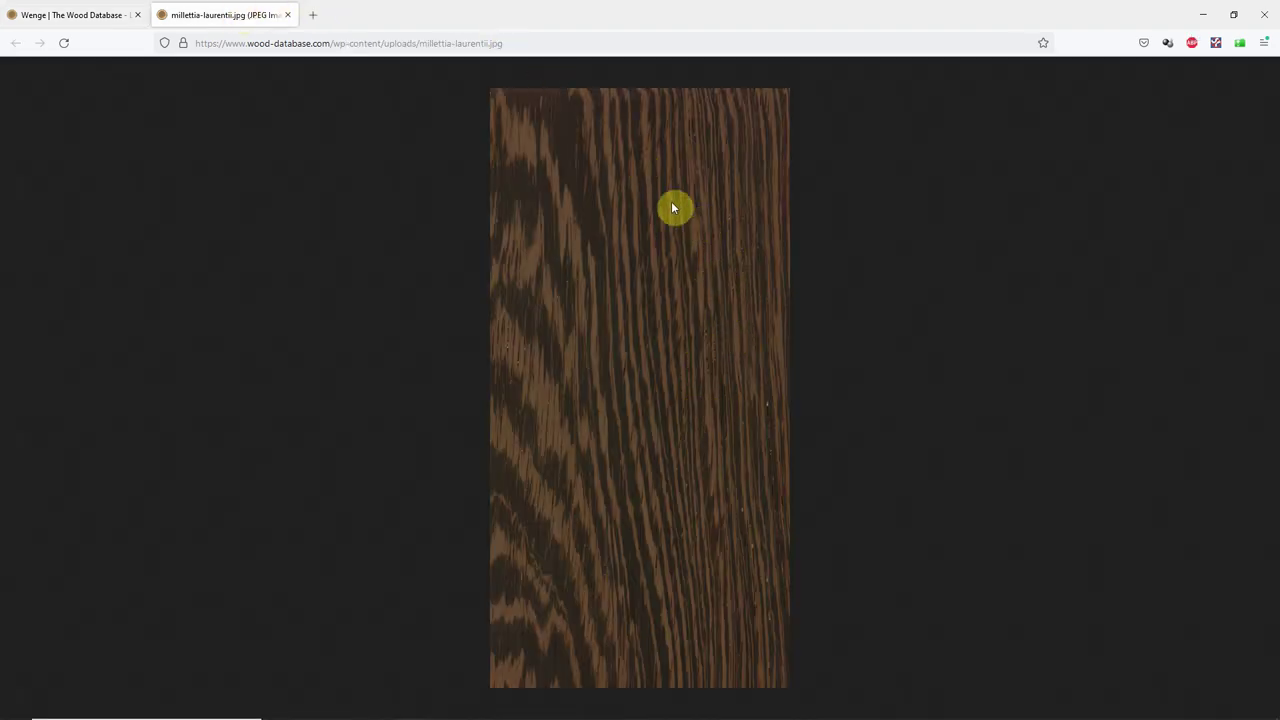
Save the wenge image as Wenge - V.jpg in Aspire's 1_Wood texture folder and minimize the browser.
right_click(673, 354)
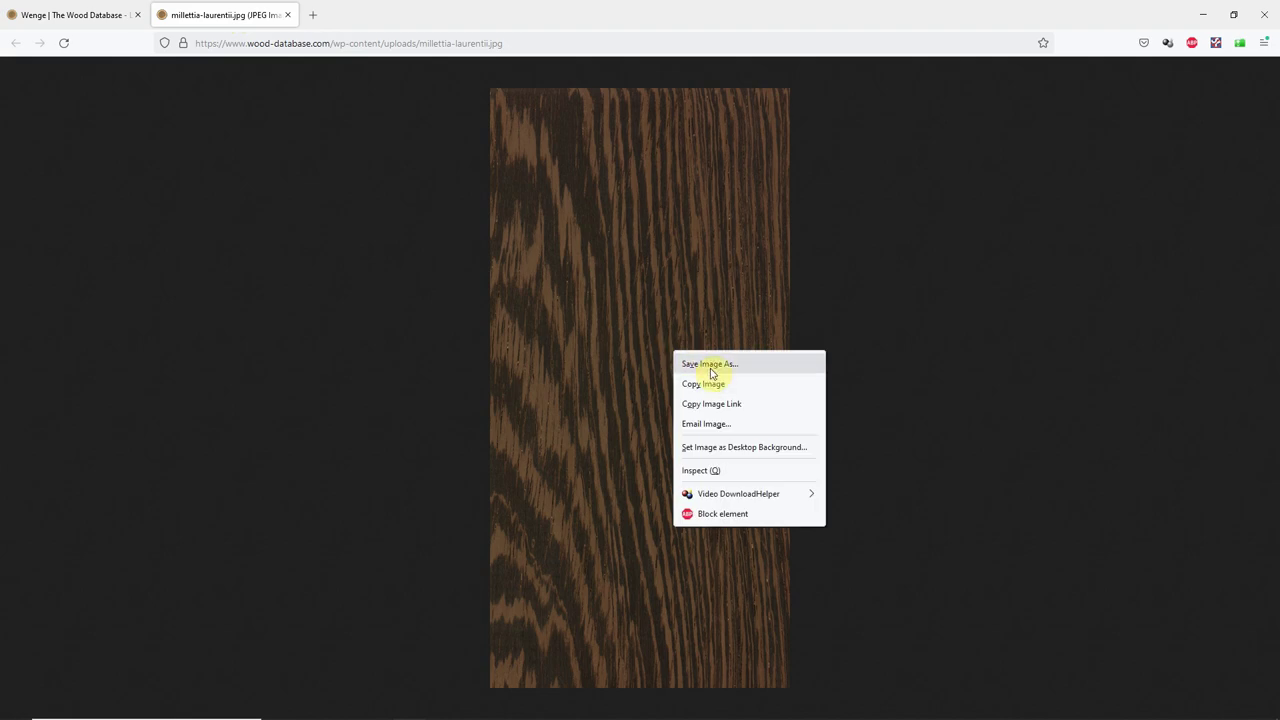
left_click(711, 366)
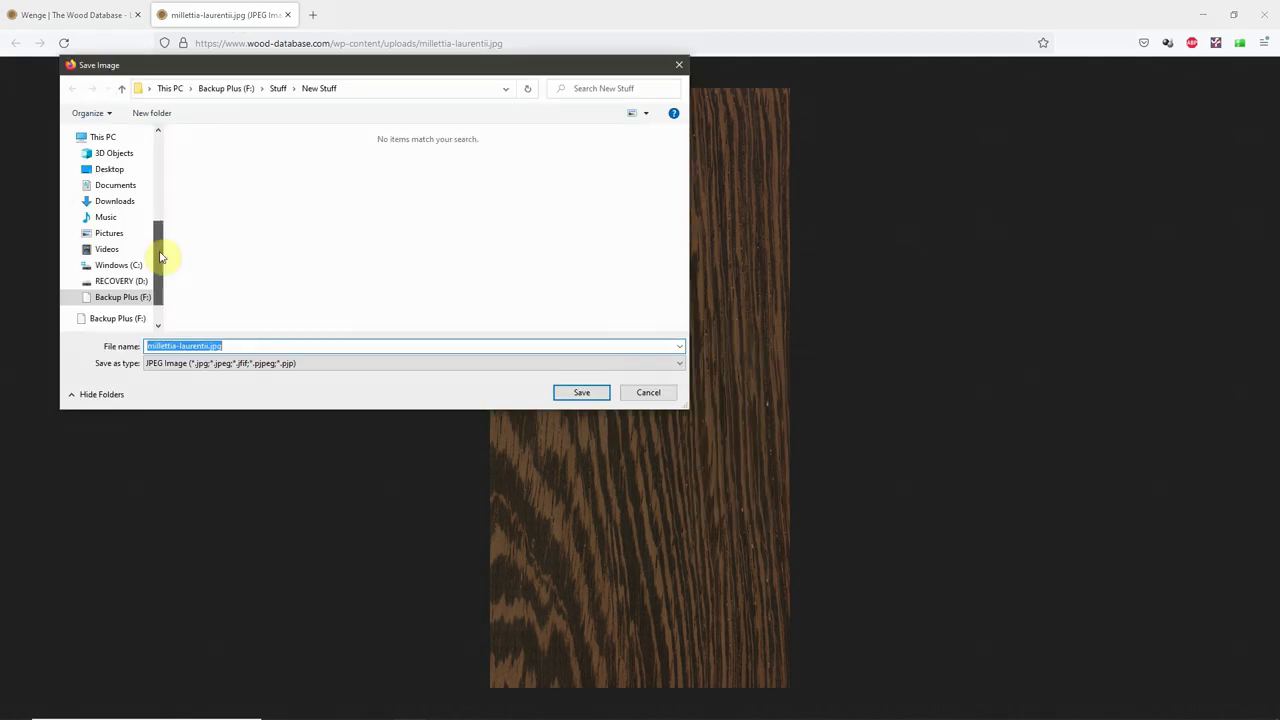
left_click_drag(160, 255, 155, 180)
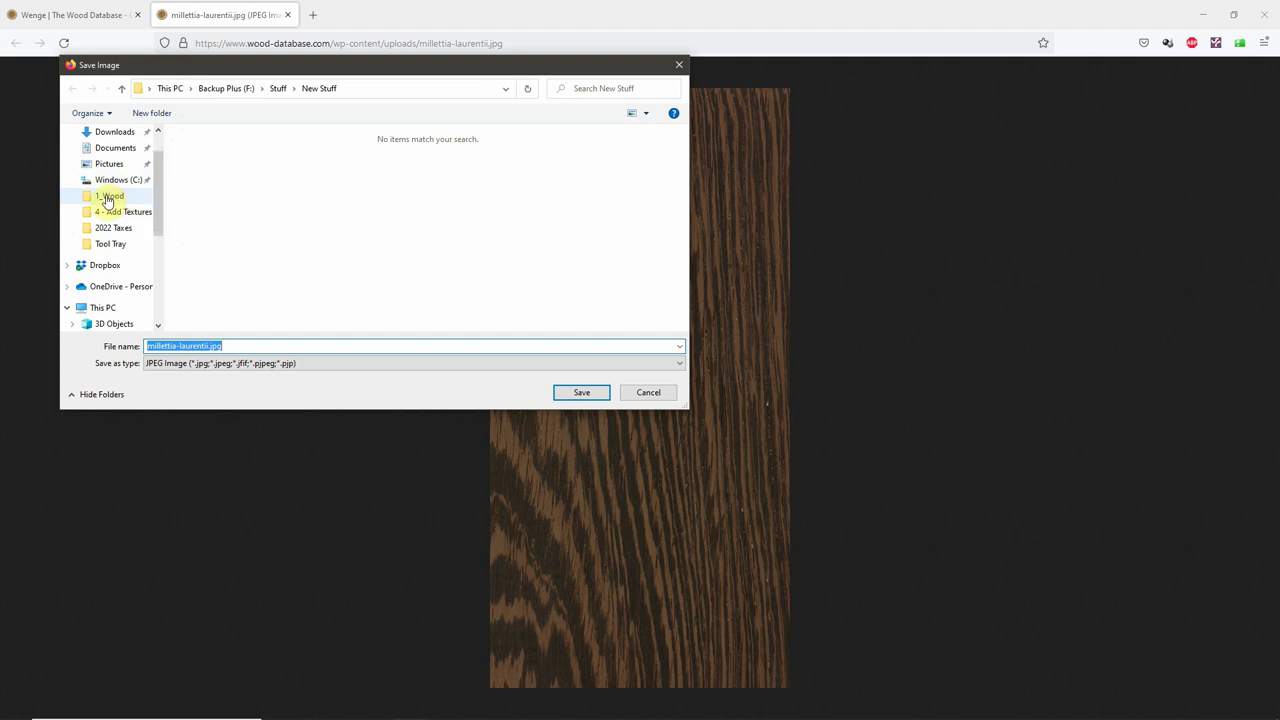
left_click(109, 196)
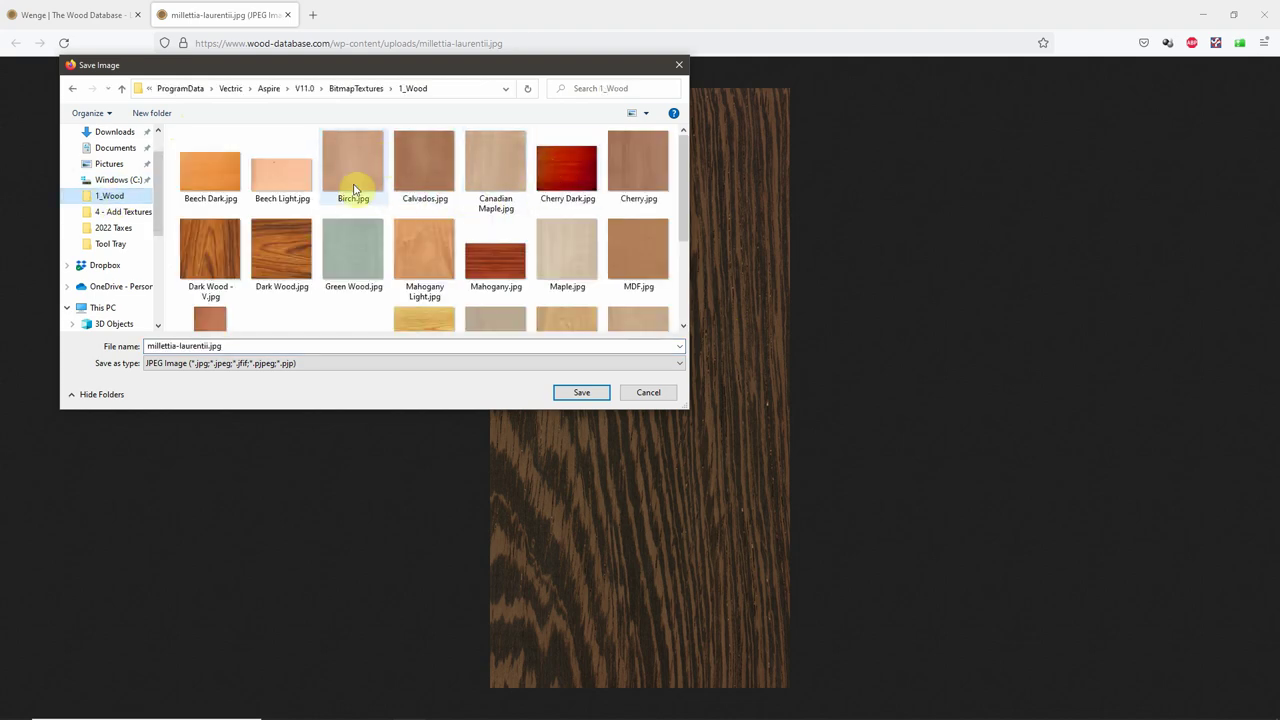
double_click(212, 345)
left_click_drag(147, 345, 208, 346)
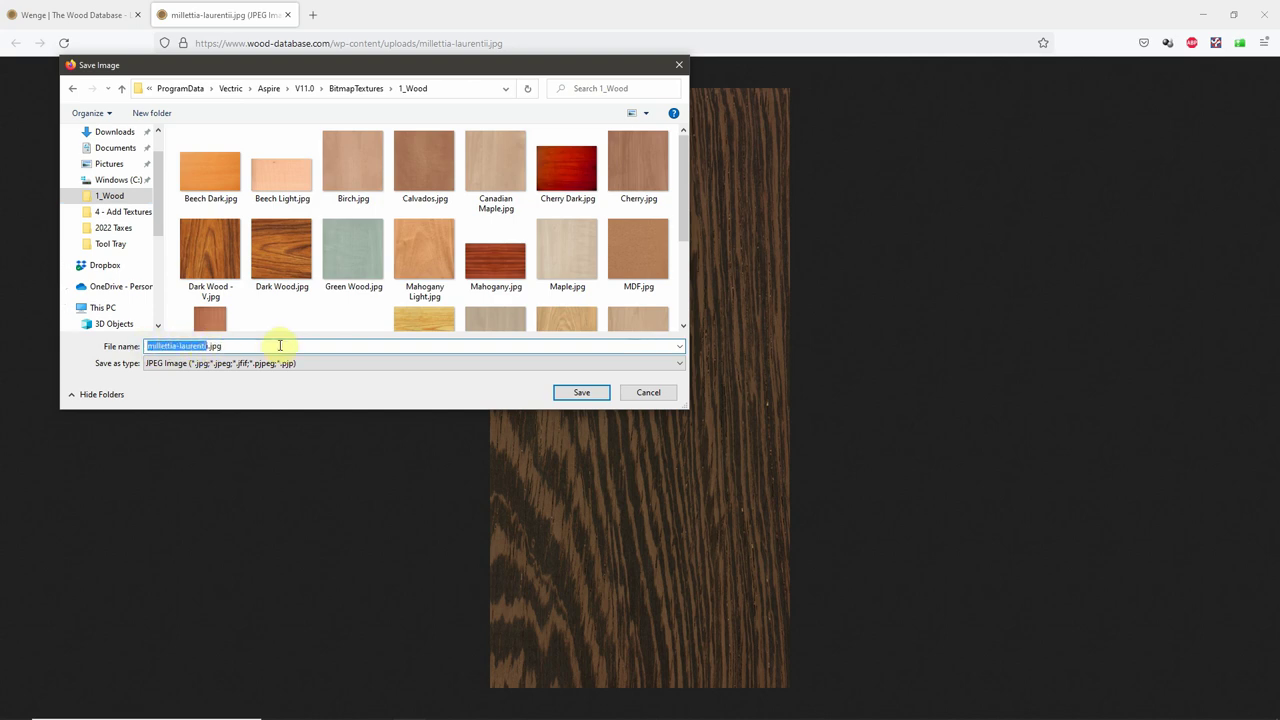
type("Wenge - V")
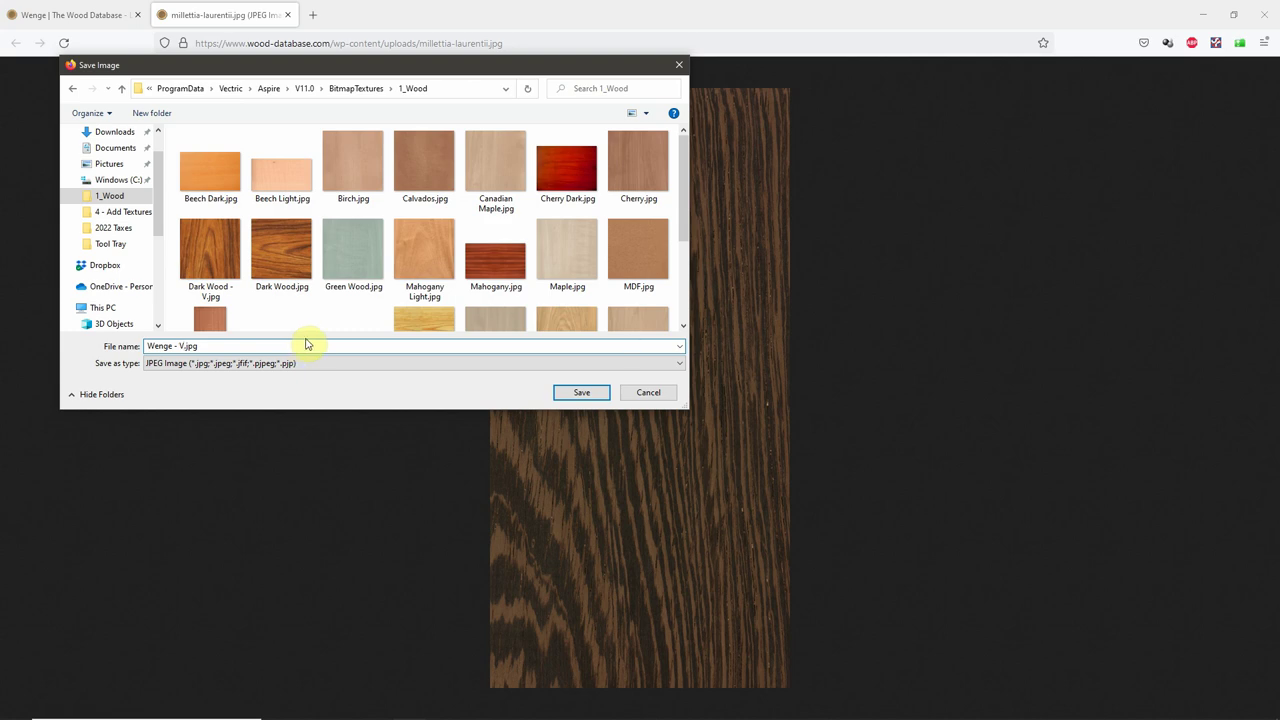
left_click(585, 393)
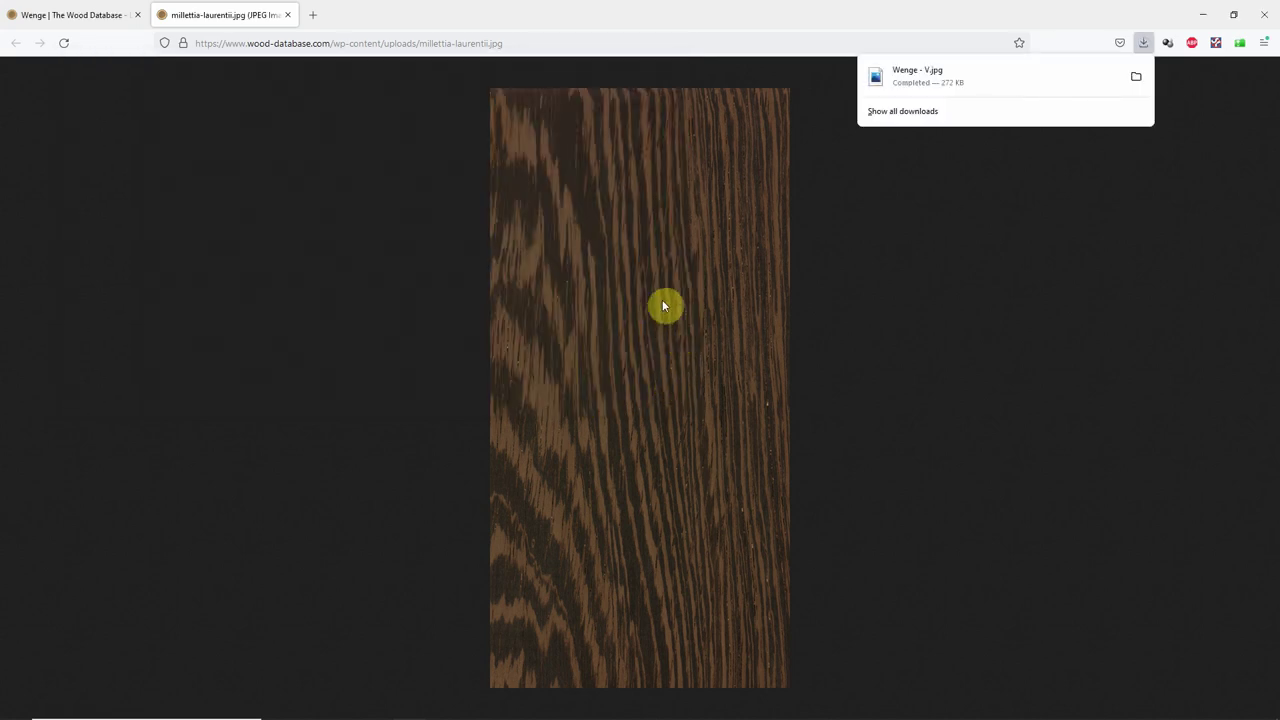
left_click(1204, 14)
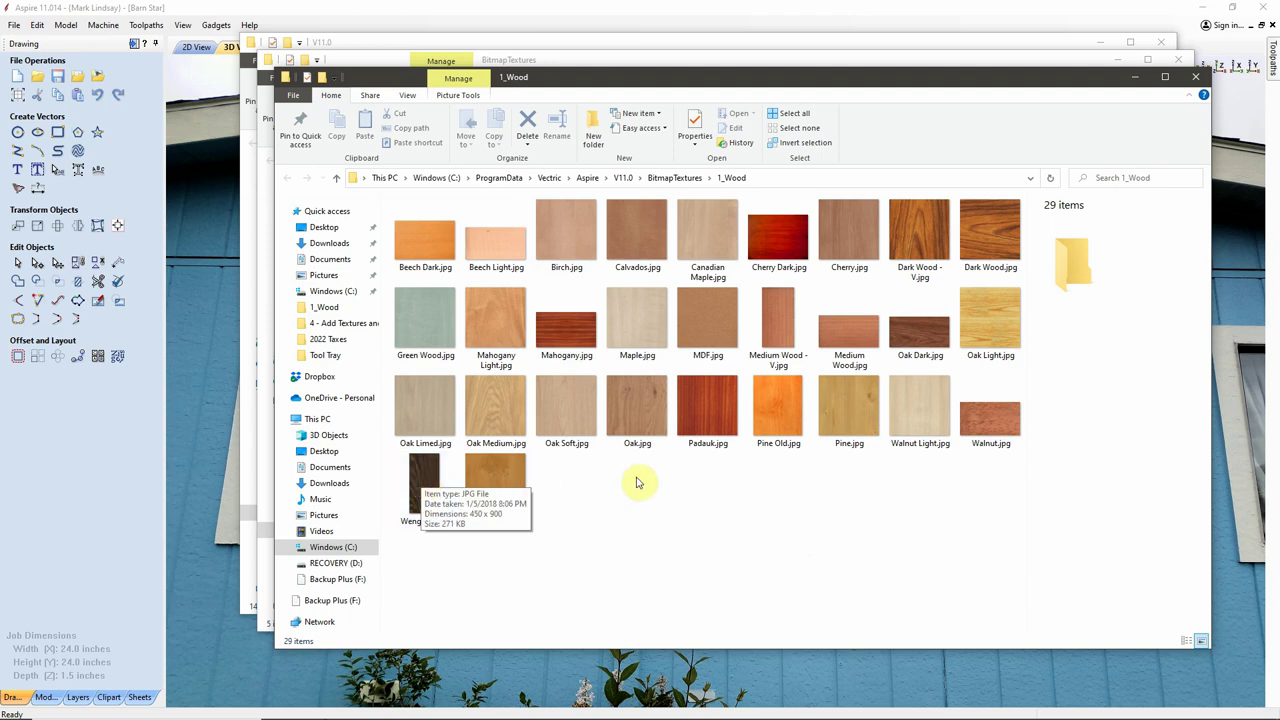
Open Wenge - V.jpg from the 1_Wood folder in Paint and rotate the picture left 90°.
left_click(424, 487)
right_click(424, 487)
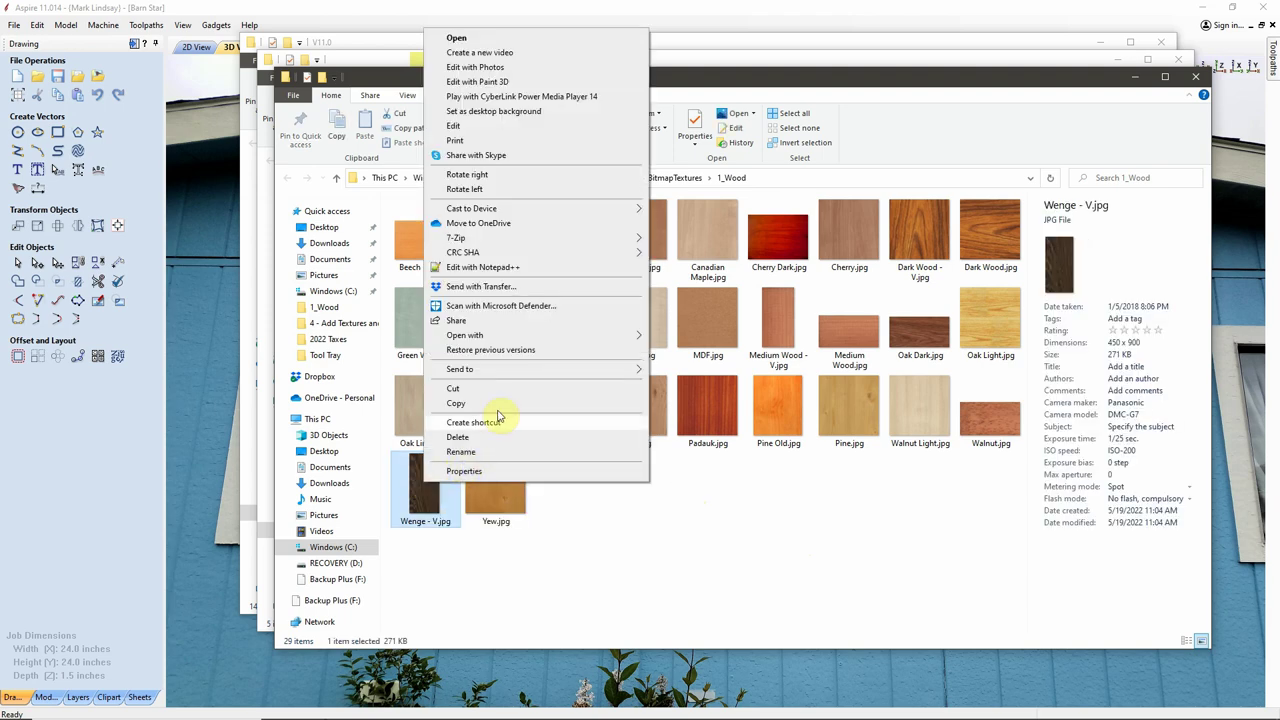
mouse_move(490, 338)
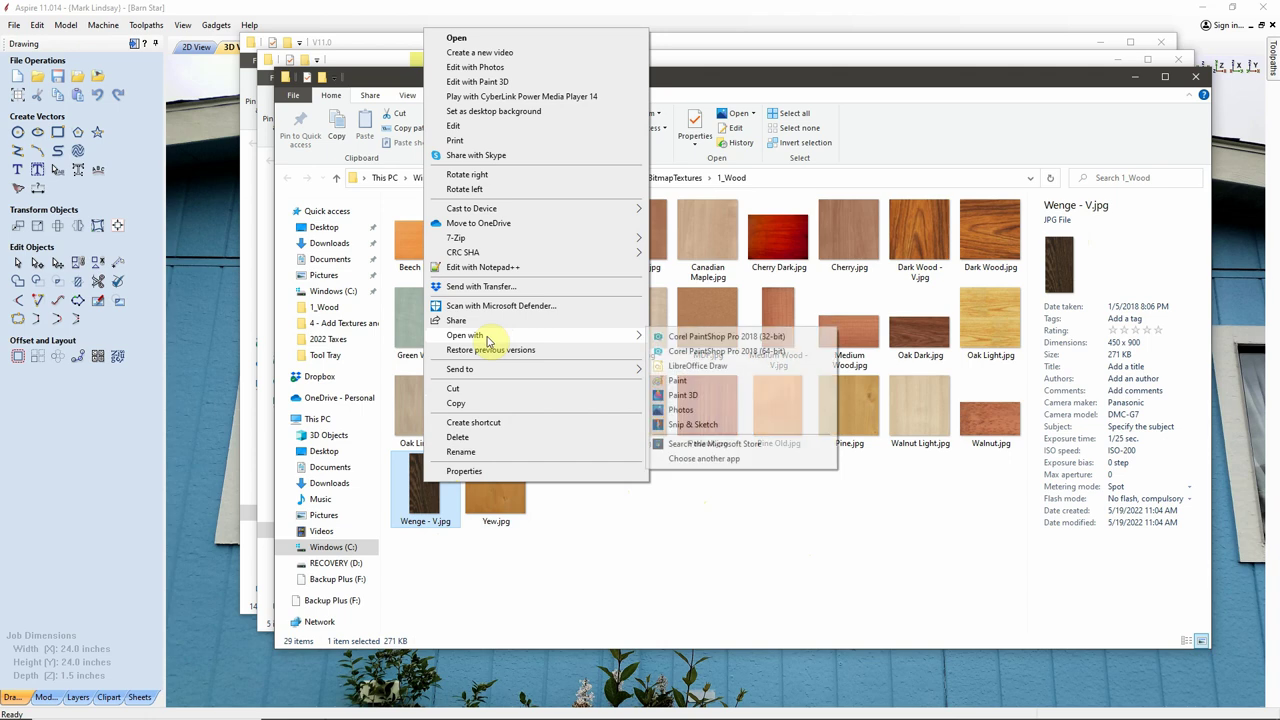
left_click(682, 381)
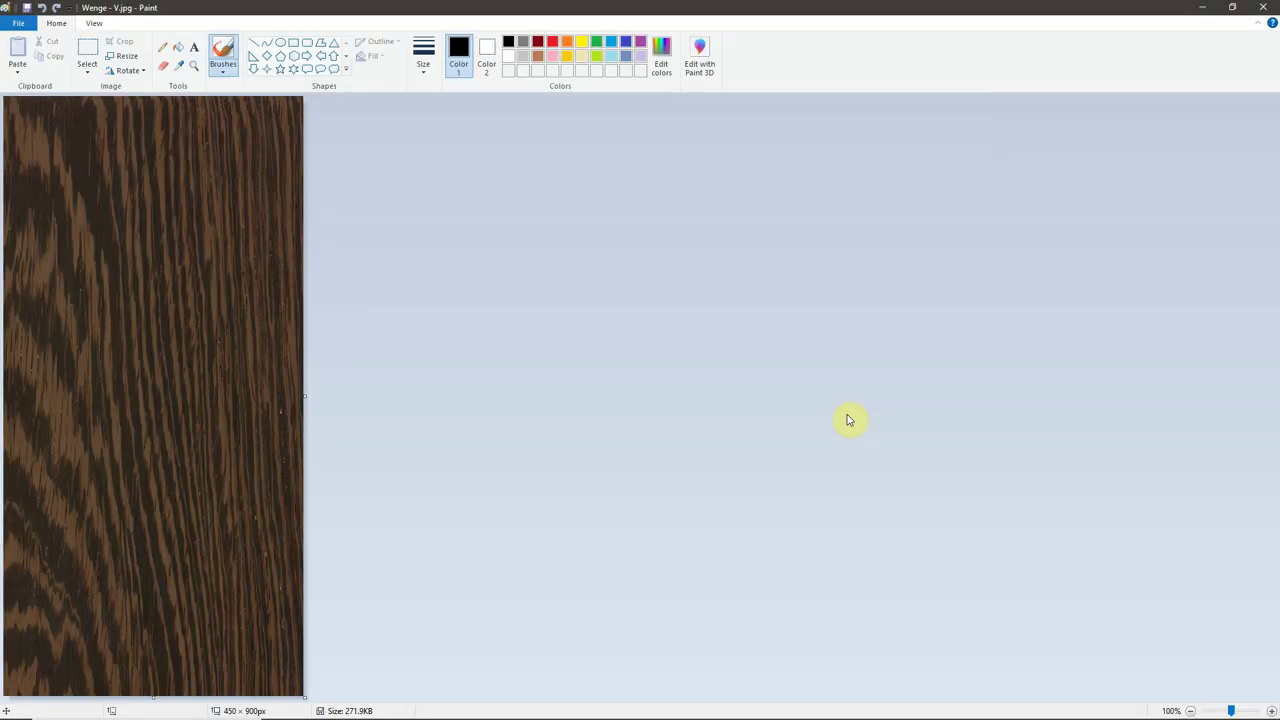
left_click(128, 71)
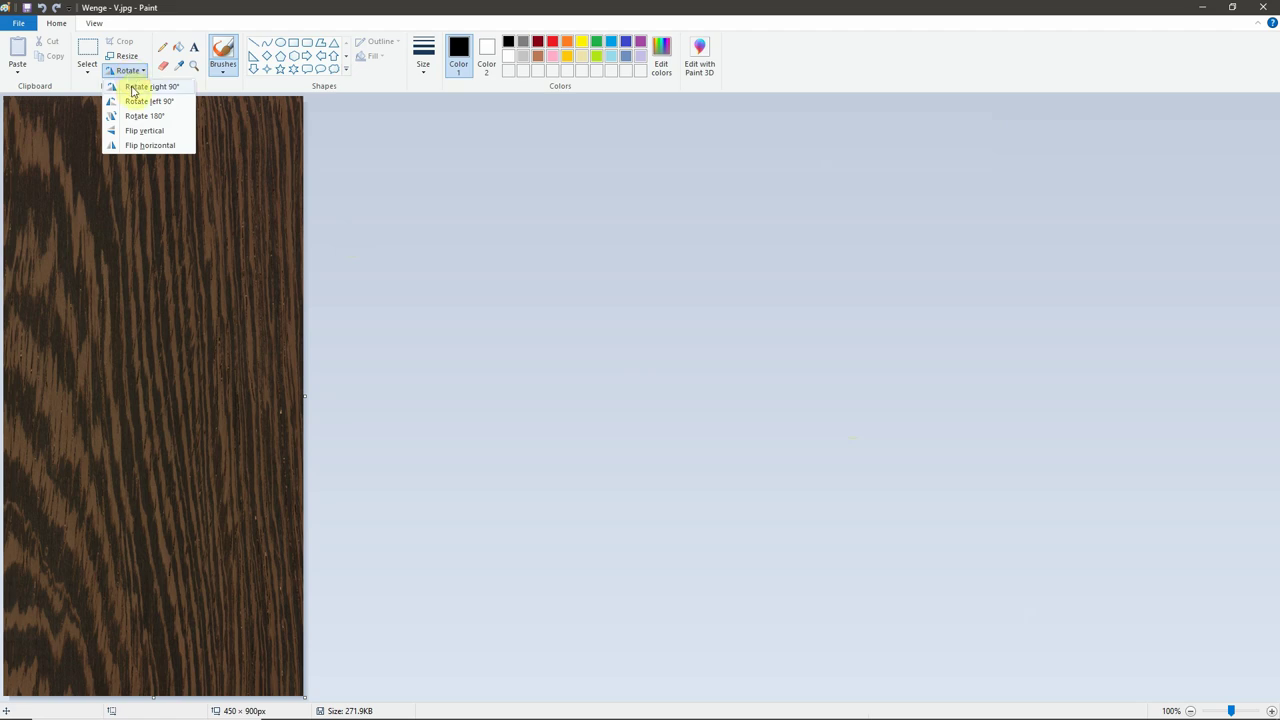
left_click(560, 318)
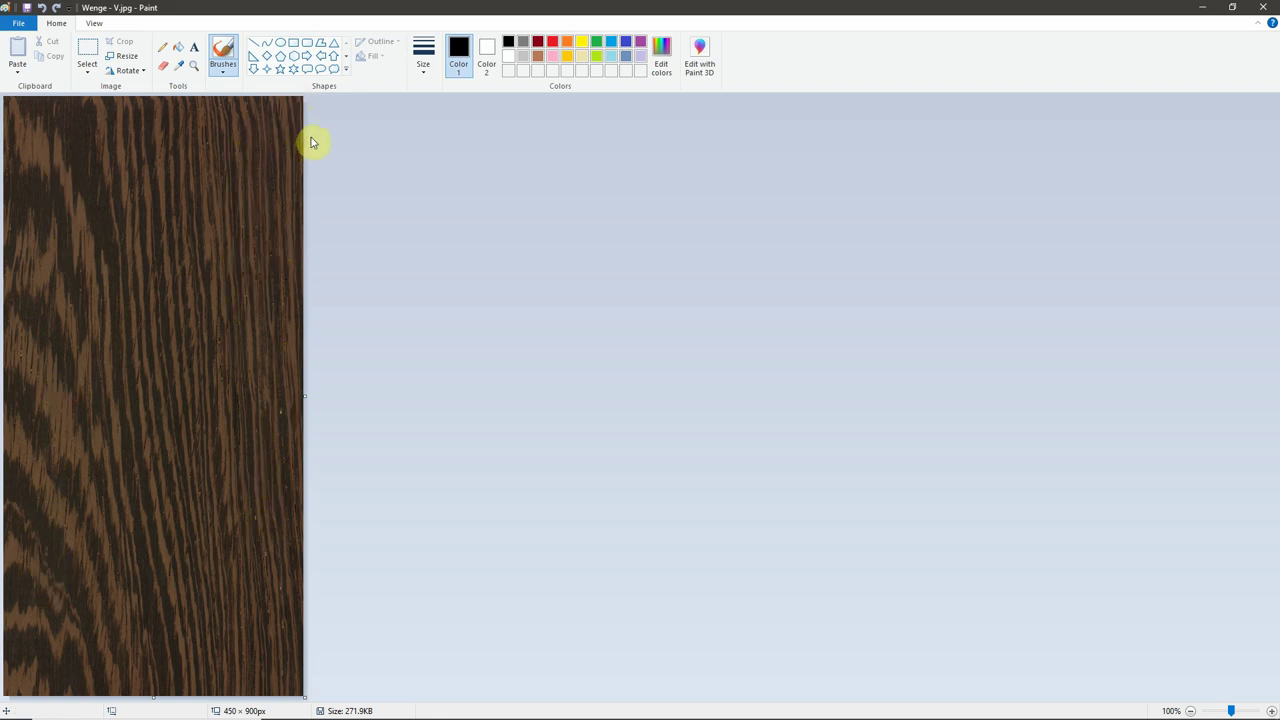
left_click(139, 71)
left_click(152, 101)
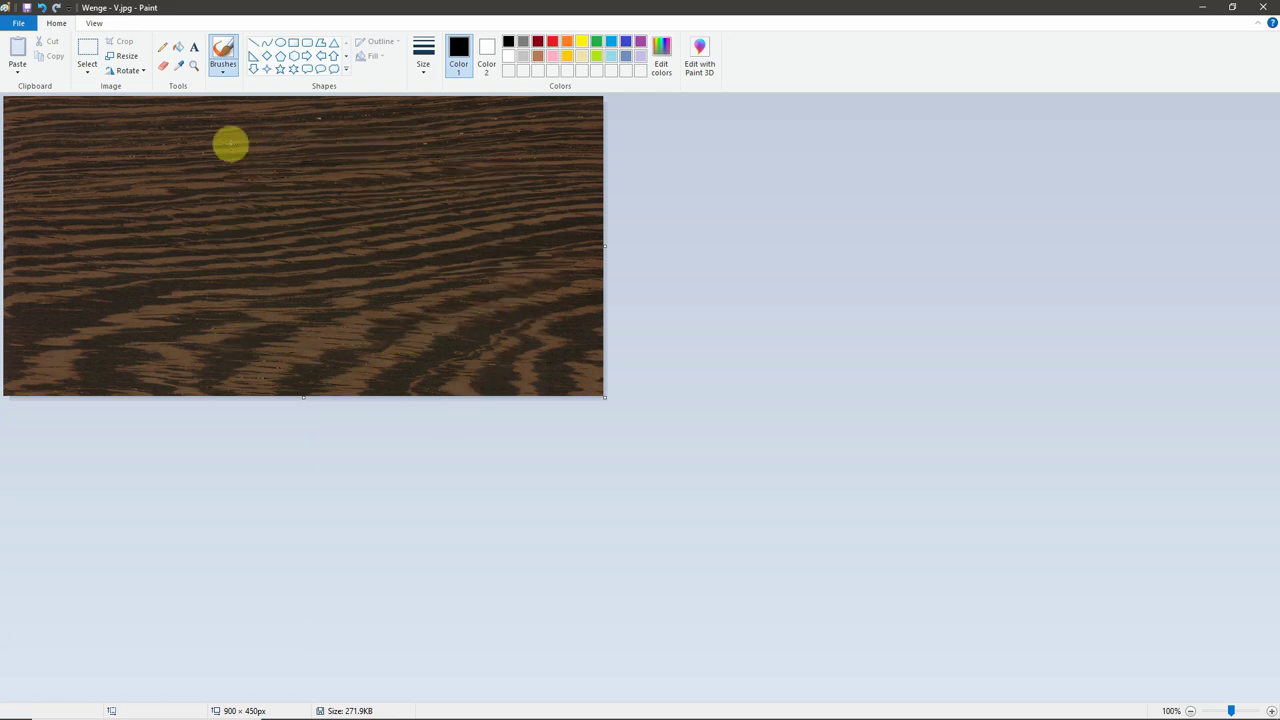
Save the rotated picture as a JPEG named Wenge - H.jpg in the 1_Wood folder.
left_click(18, 22)
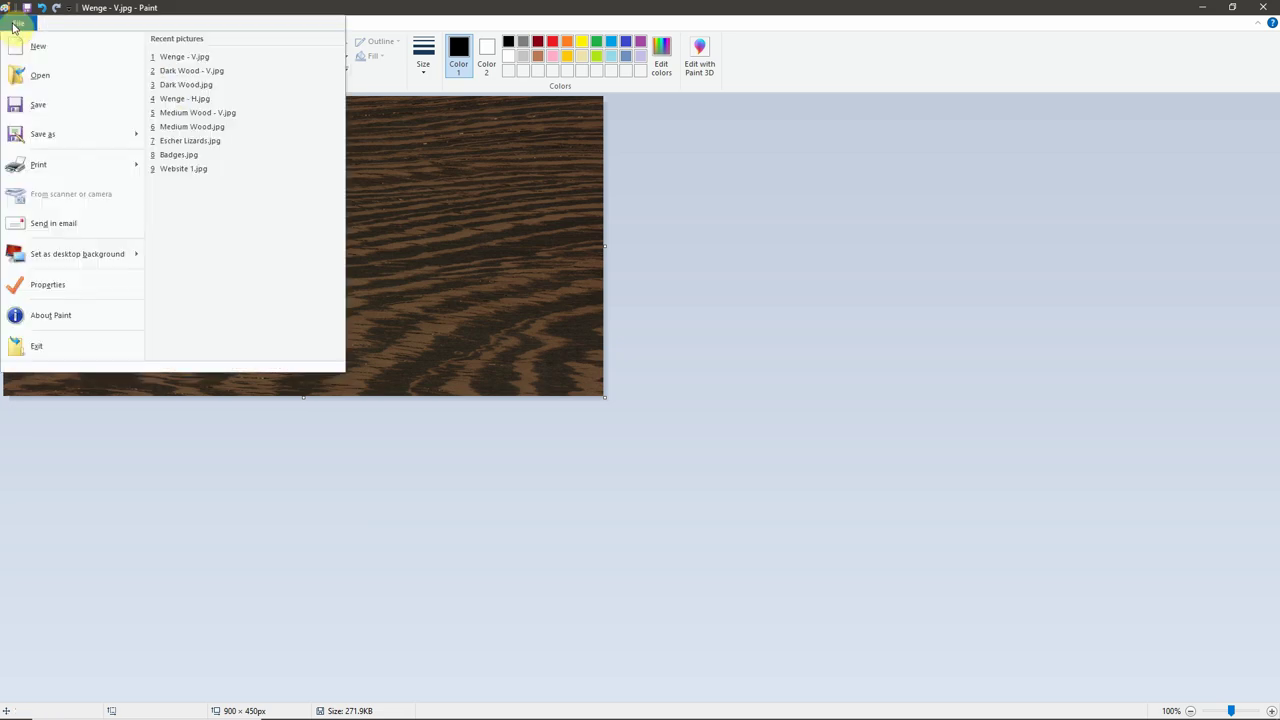
mouse_move(110, 145)
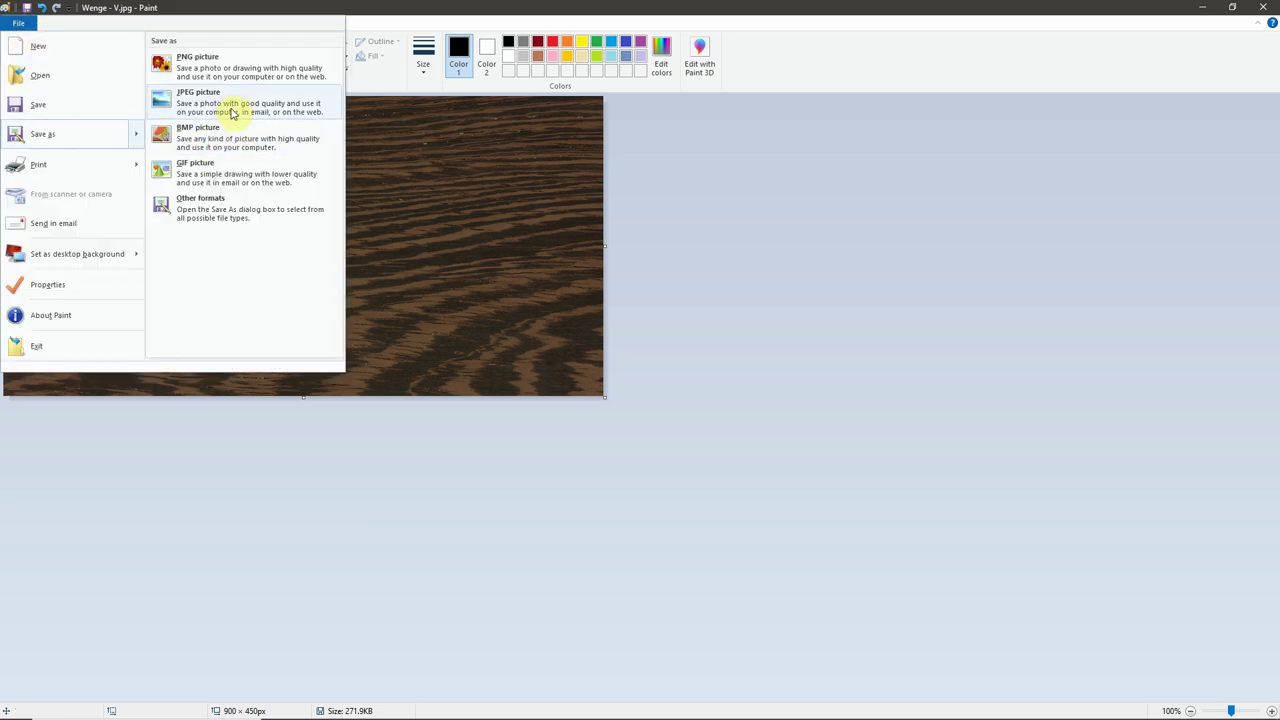
left_click(230, 103)
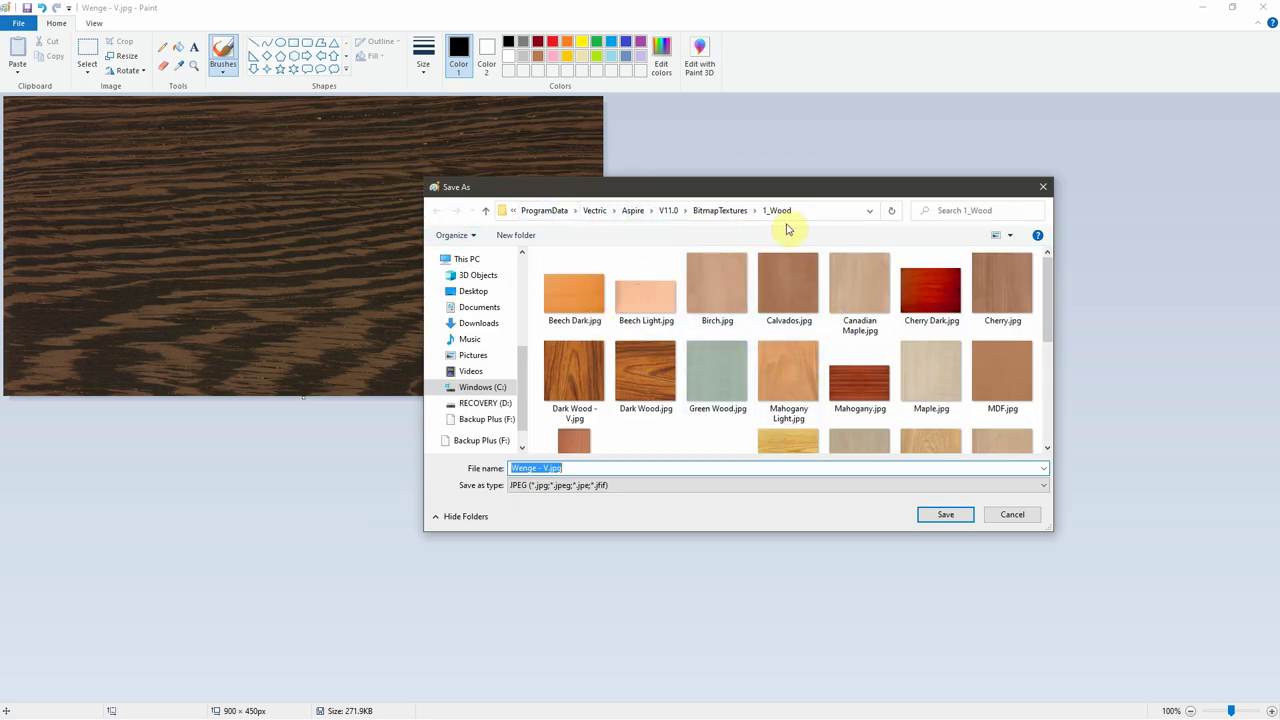
scroll(873, 353, "down", 5)
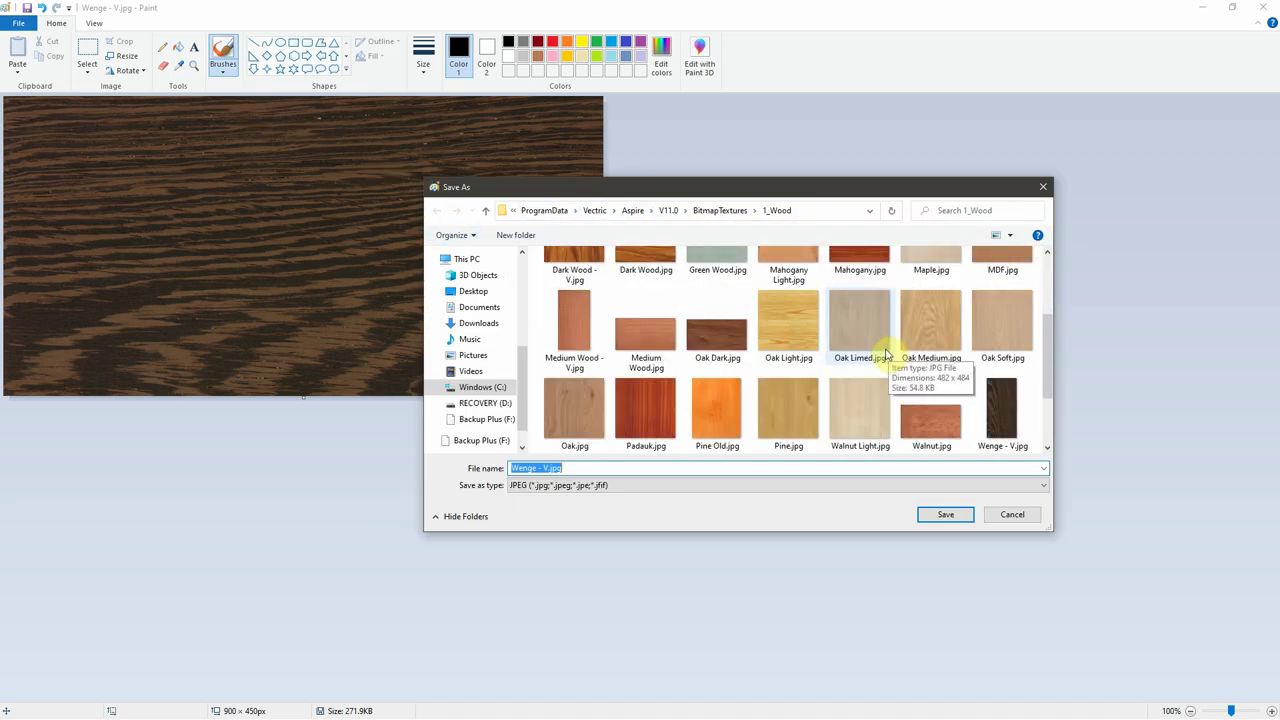
left_click(542, 469)
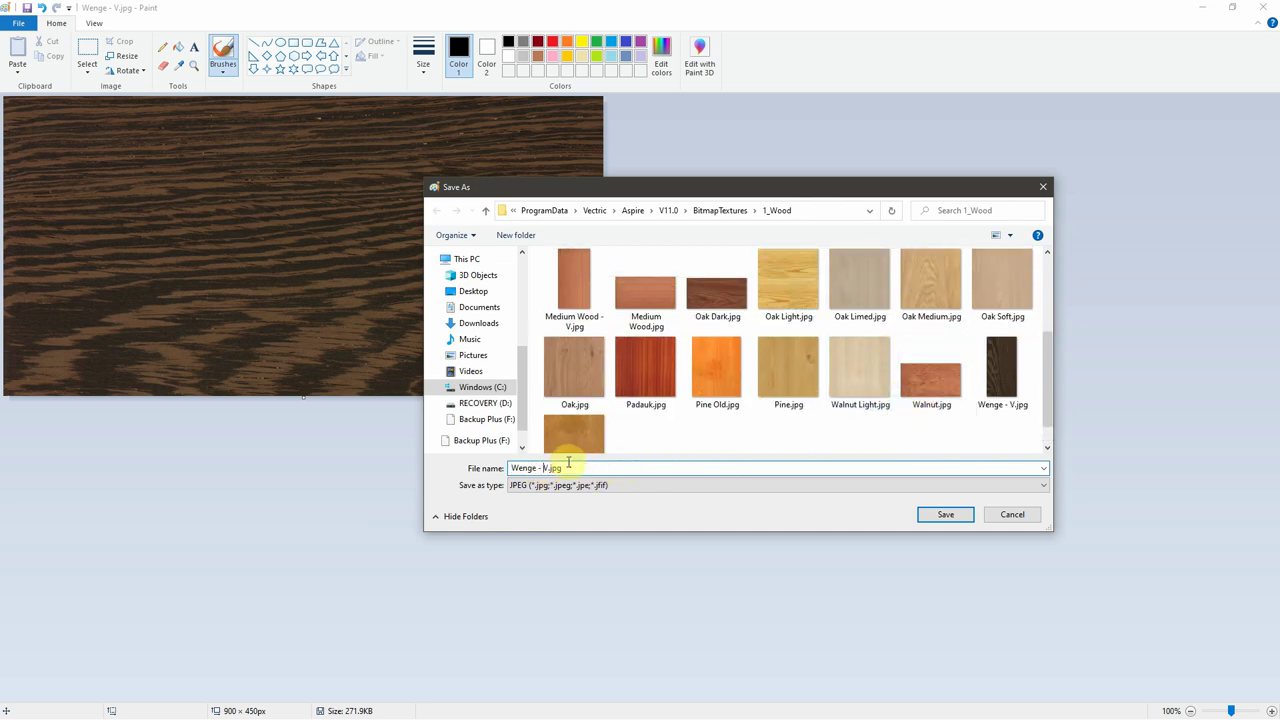
key("Delete")
type("H")
left_click(545, 485)
left_click(945, 514)
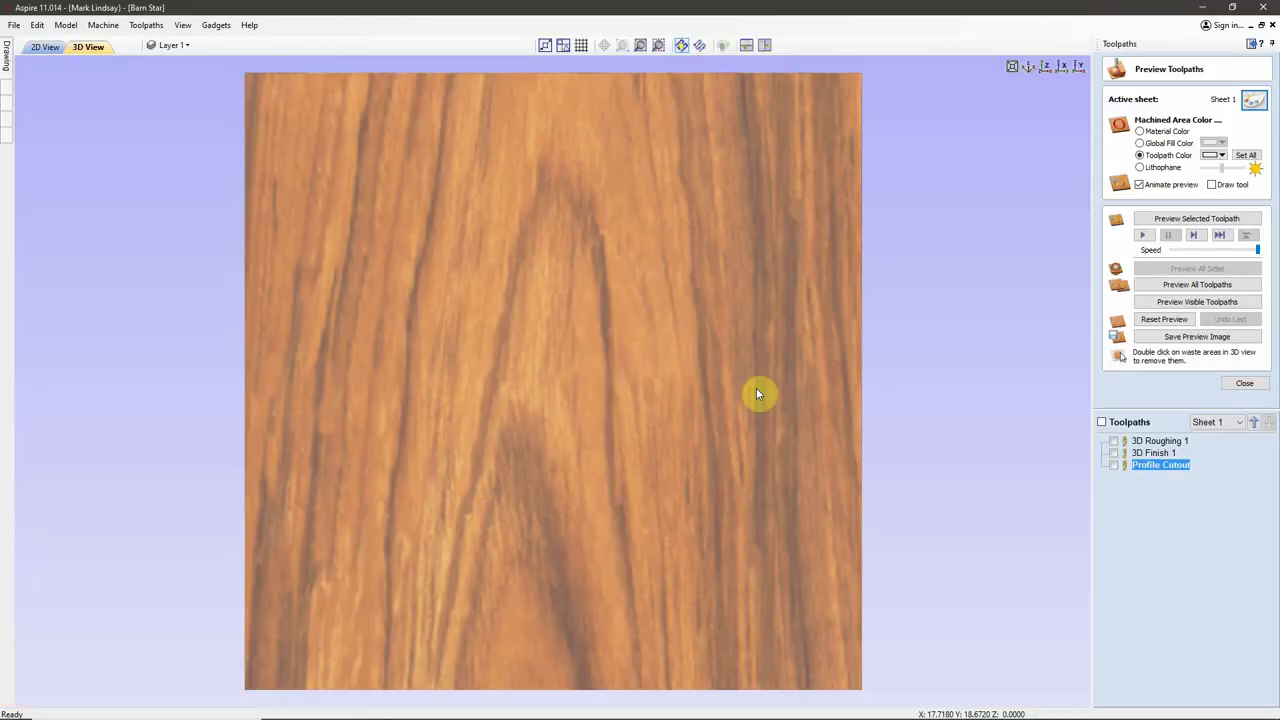
Add Wenge - V.jpg from the 1_Wood folder as a new wood texture for the sheet's material appearance.
left_click(1255, 101)
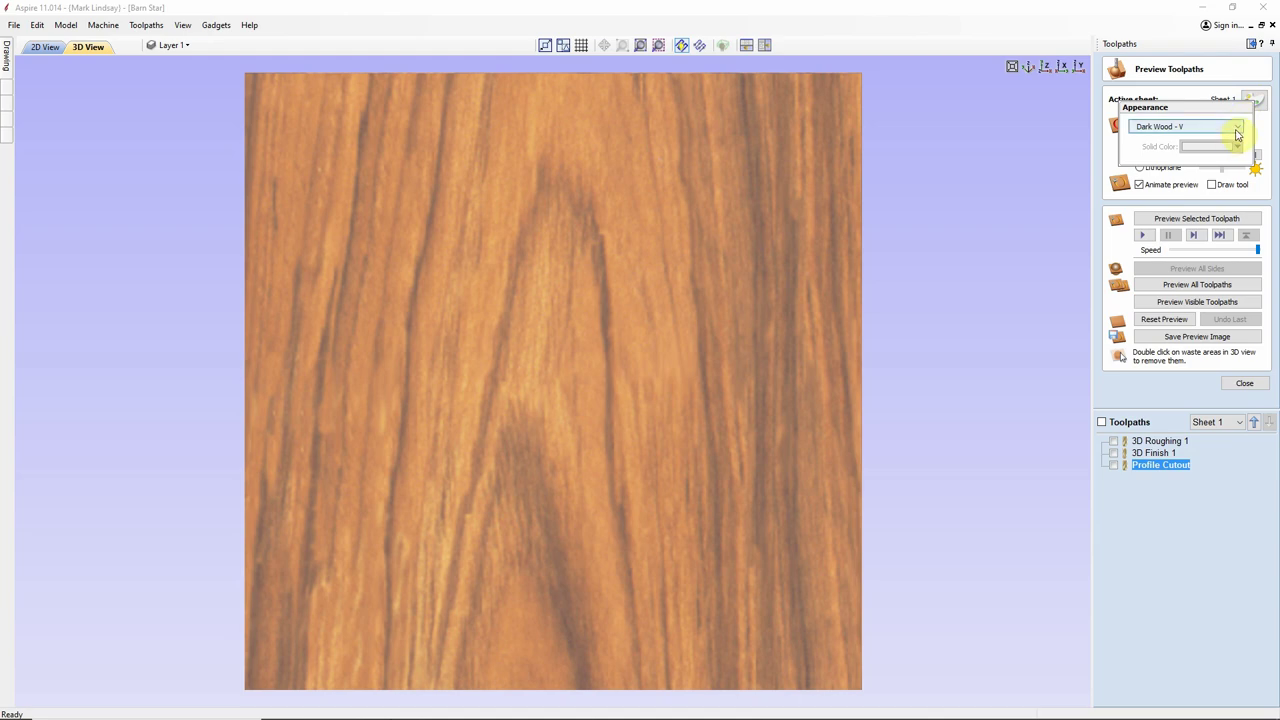
left_click(1237, 127)
scroll(1186, 206, "down", 1)
scroll(1190, 222, "up", 2)
scroll(1180, 265, "down", 3)
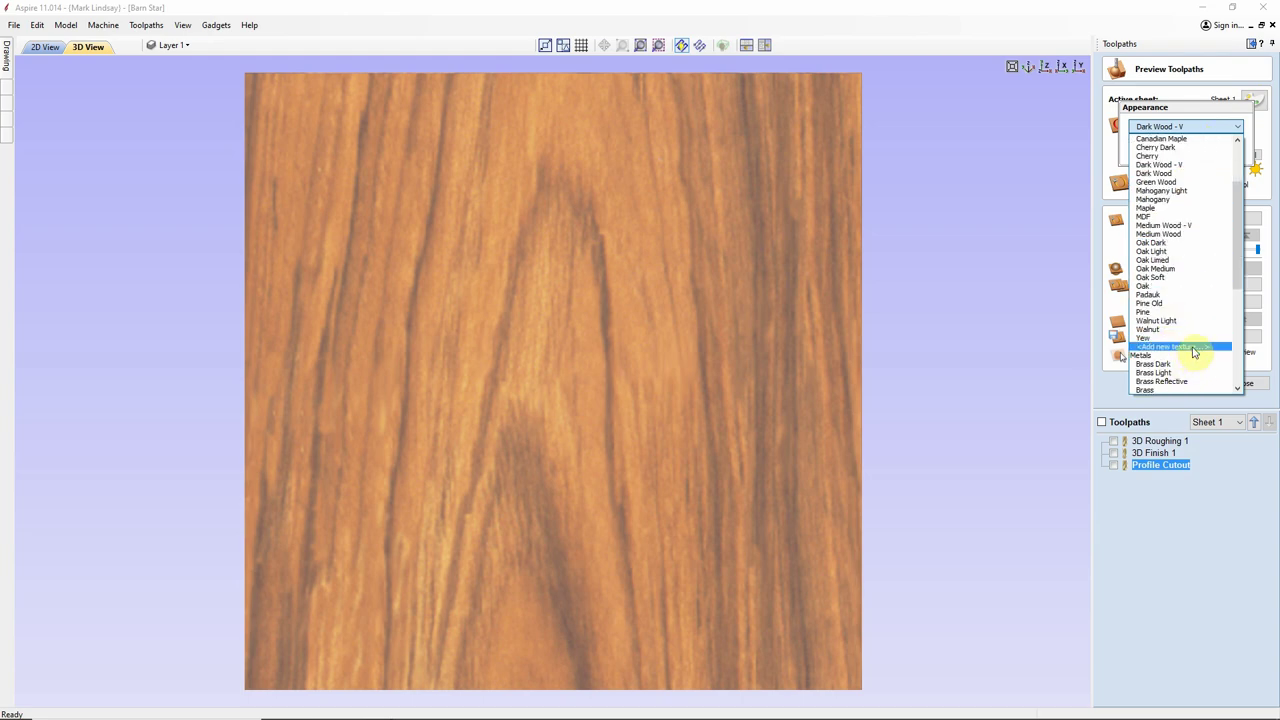
left_click(1190, 347)
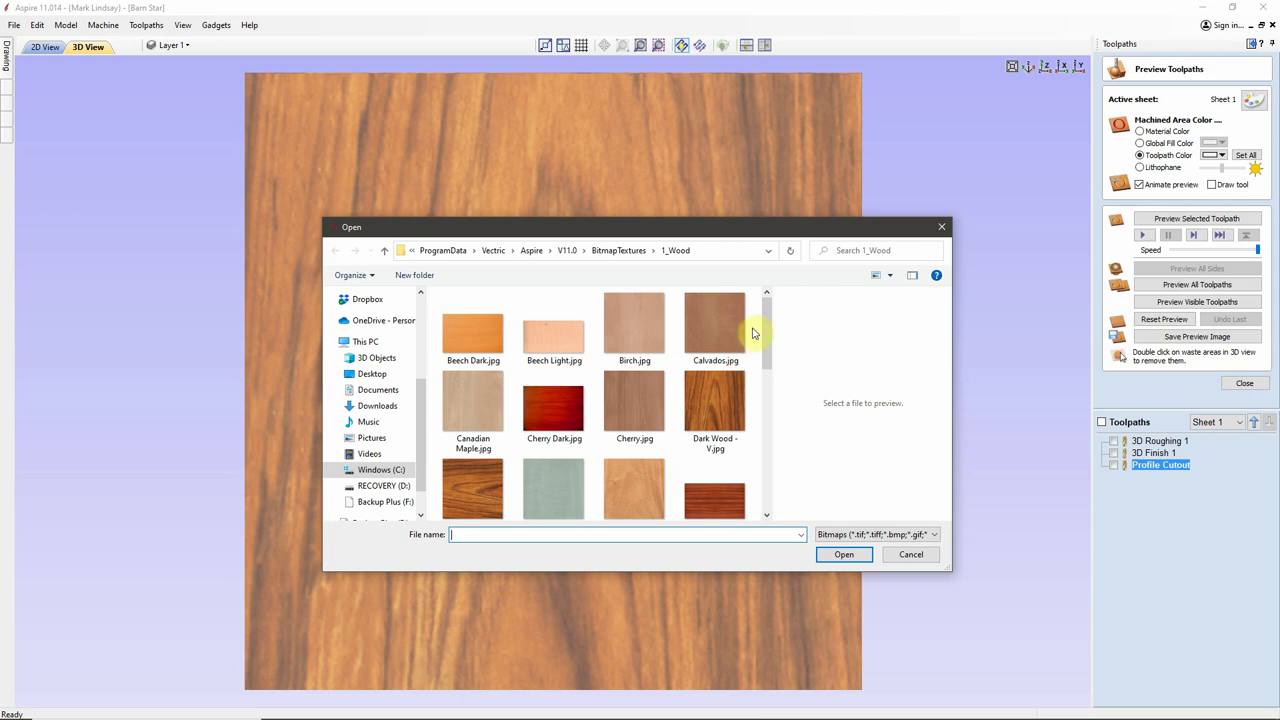
left_click_drag(758, 330, 766, 457)
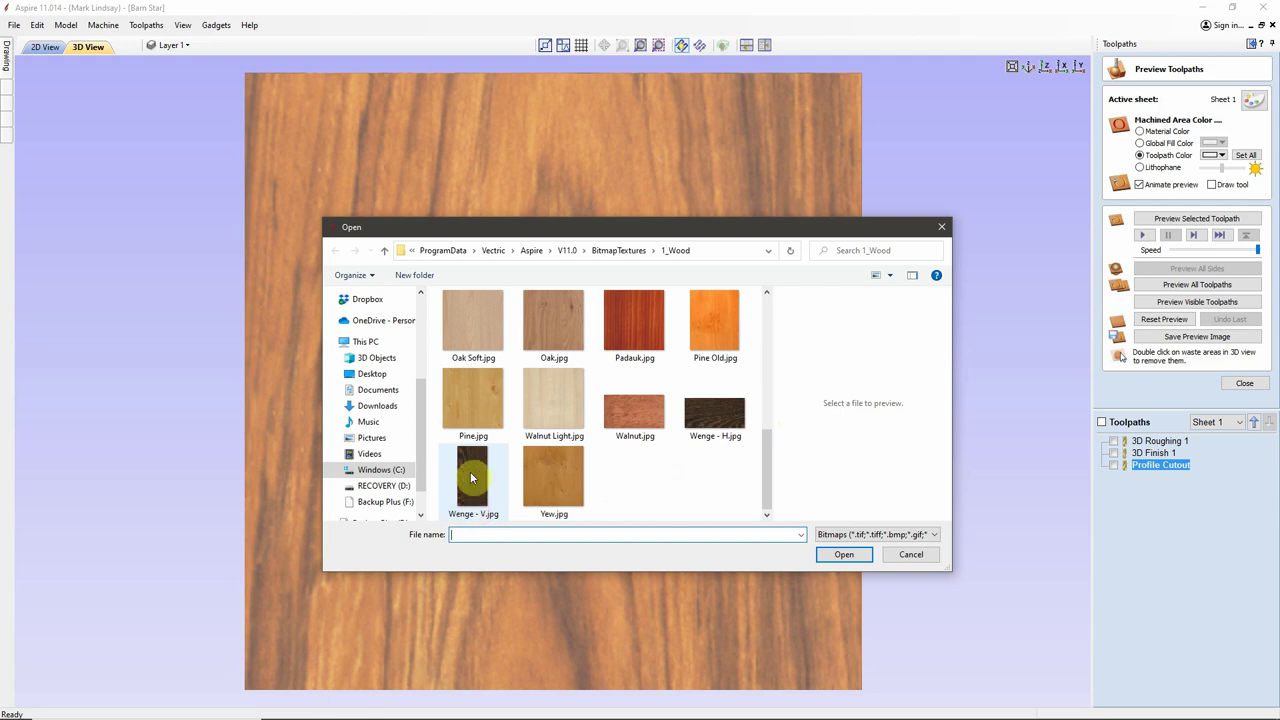
left_click(471, 478)
left_click(846, 556)
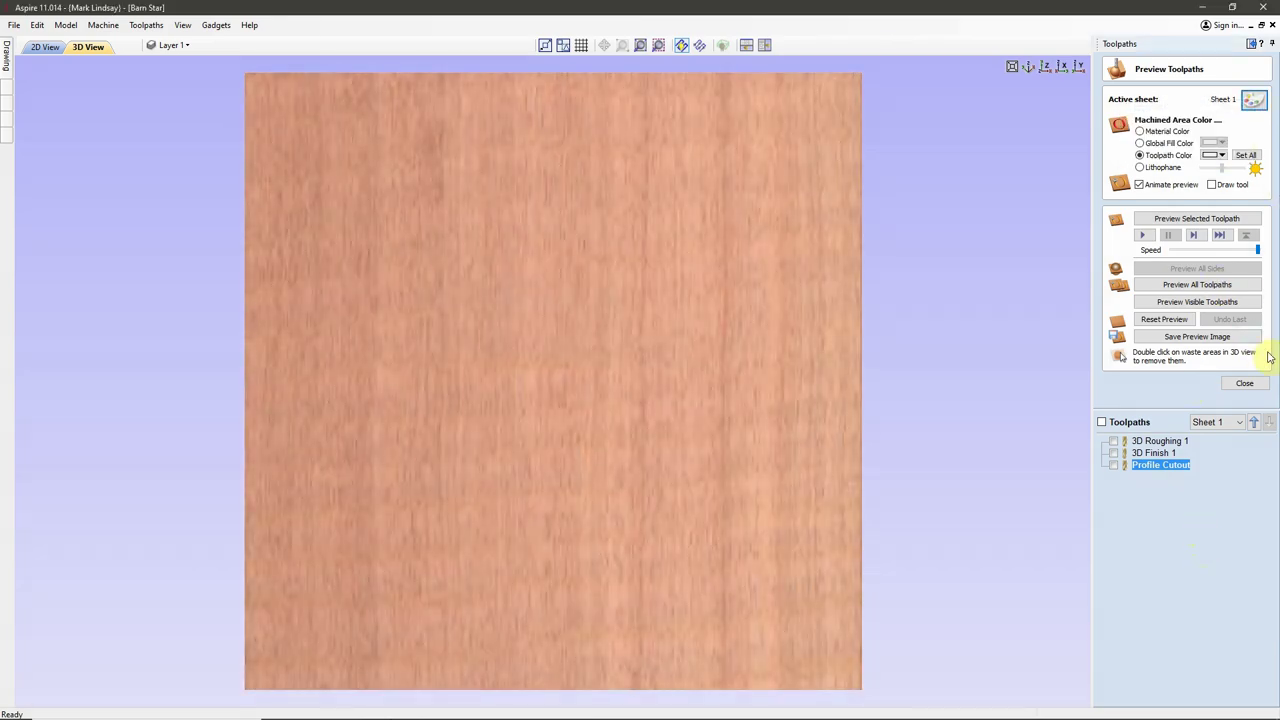
Change the sheet's material appearance to Medium Wood.
left_click(1254, 100)
left_click(1238, 130)
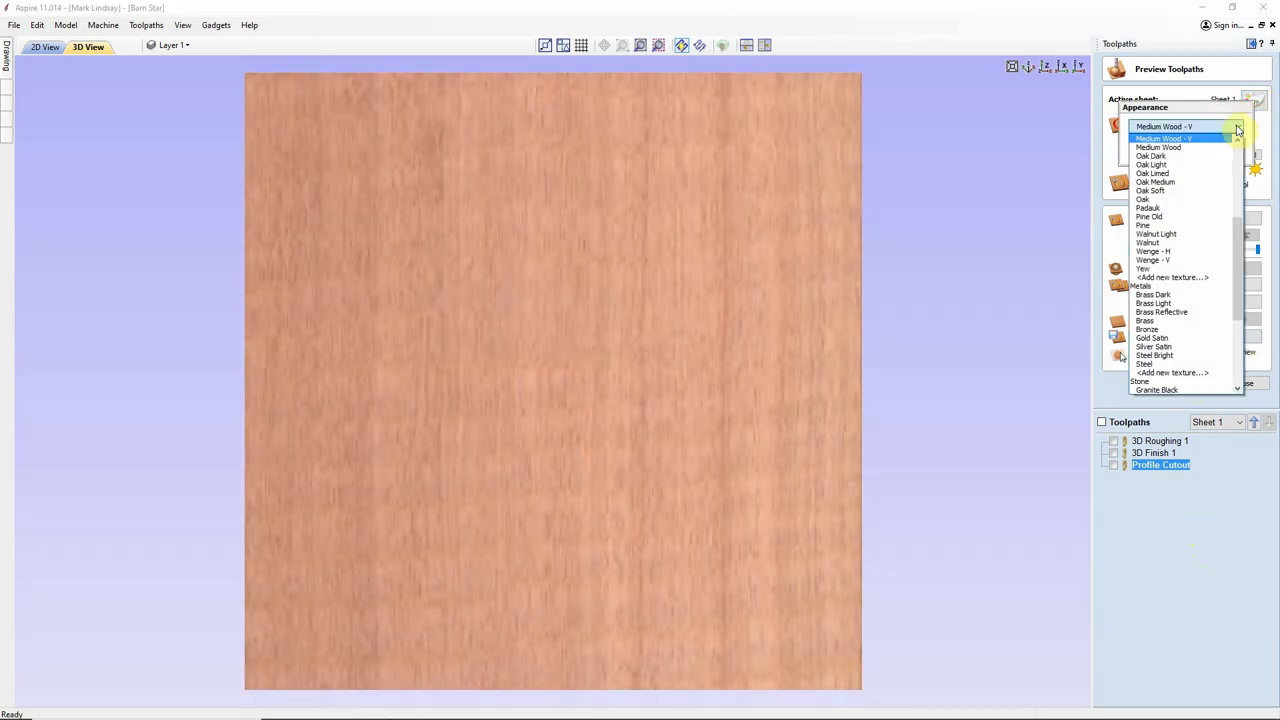
scroll(1208, 228, "up", 1)
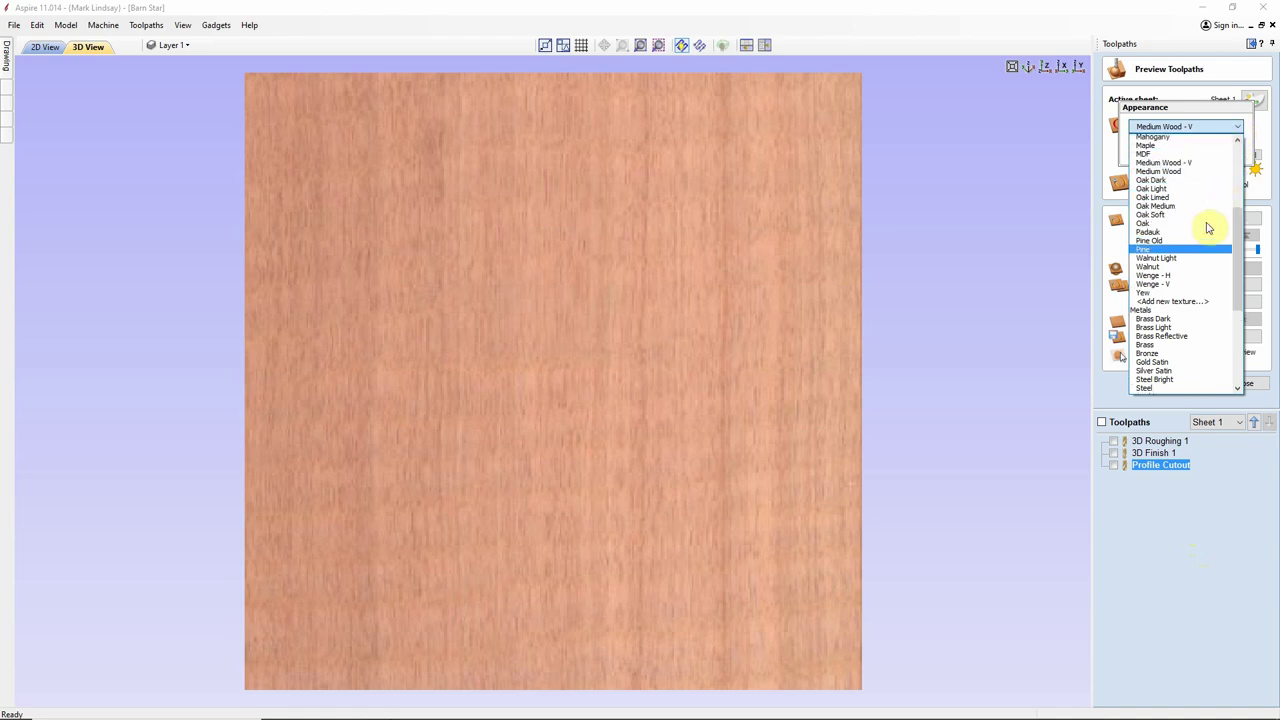
left_click(1190, 171)
left_click(1208, 518)
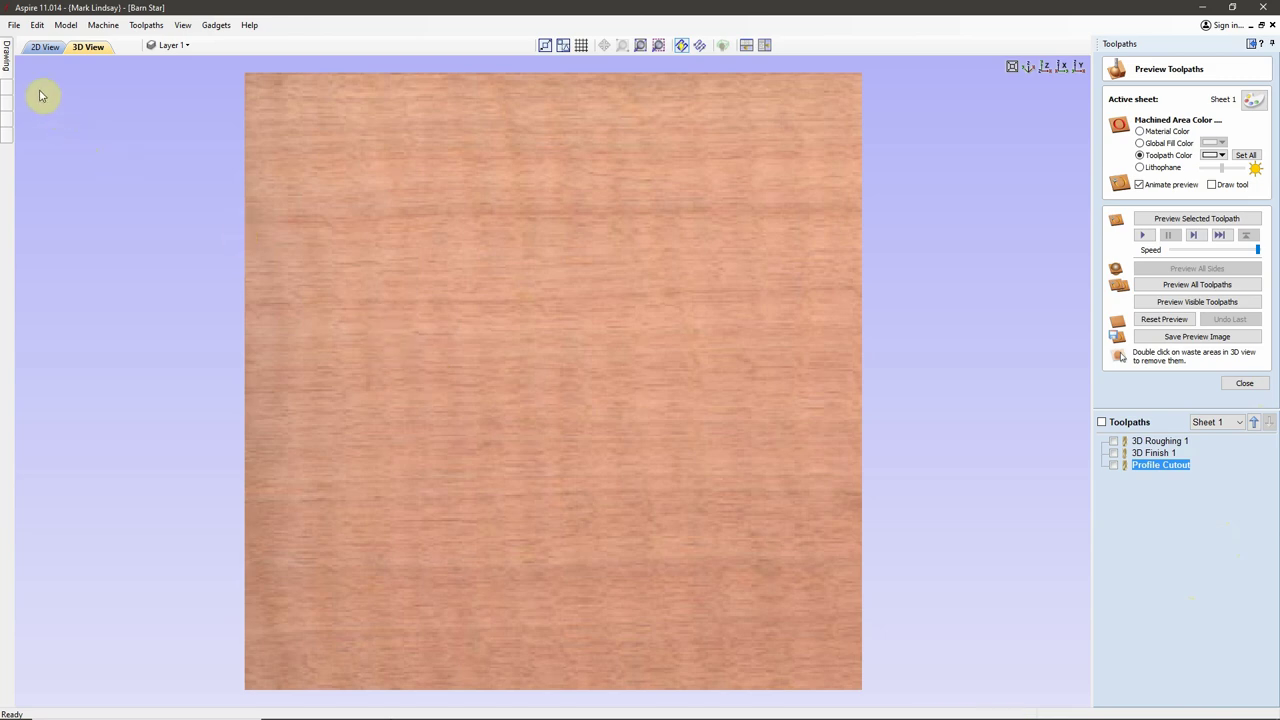
Open the program options, copy the full path of Back 1.jpg from the Notepad note, and minimize Notepad.
left_click(12, 25)
left_click(102, 283)
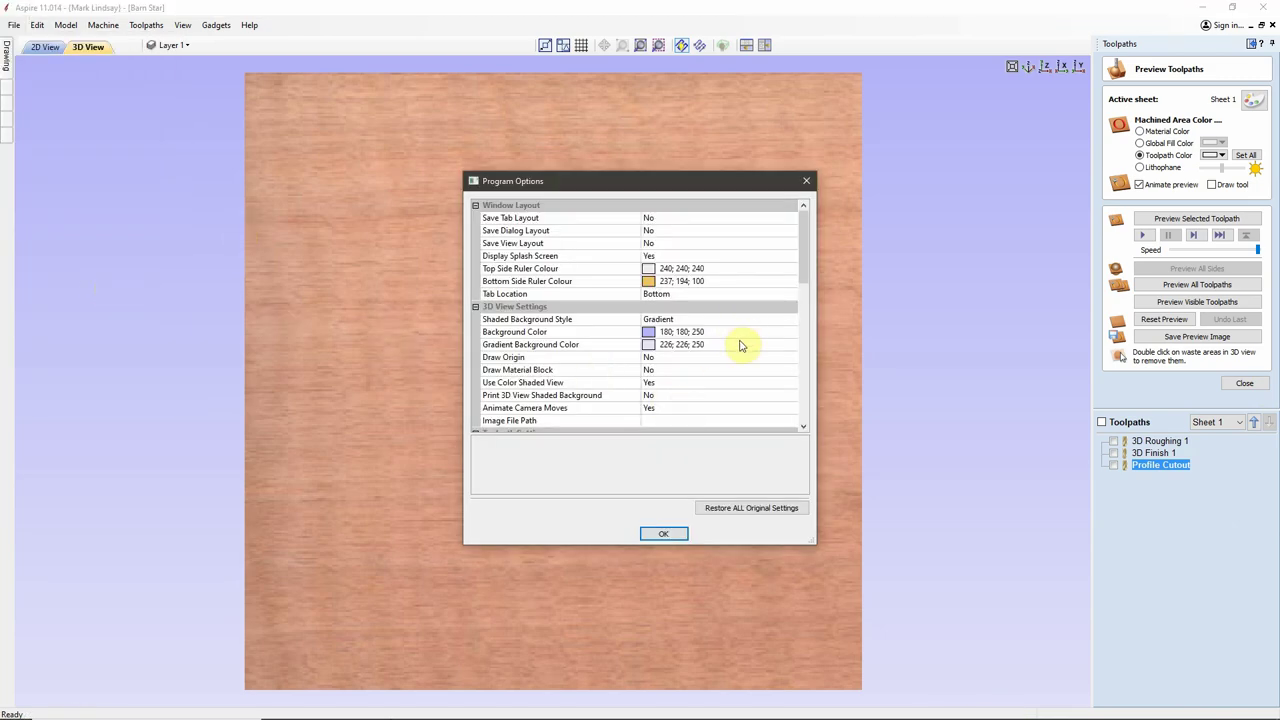
mouse_move(365, 712)
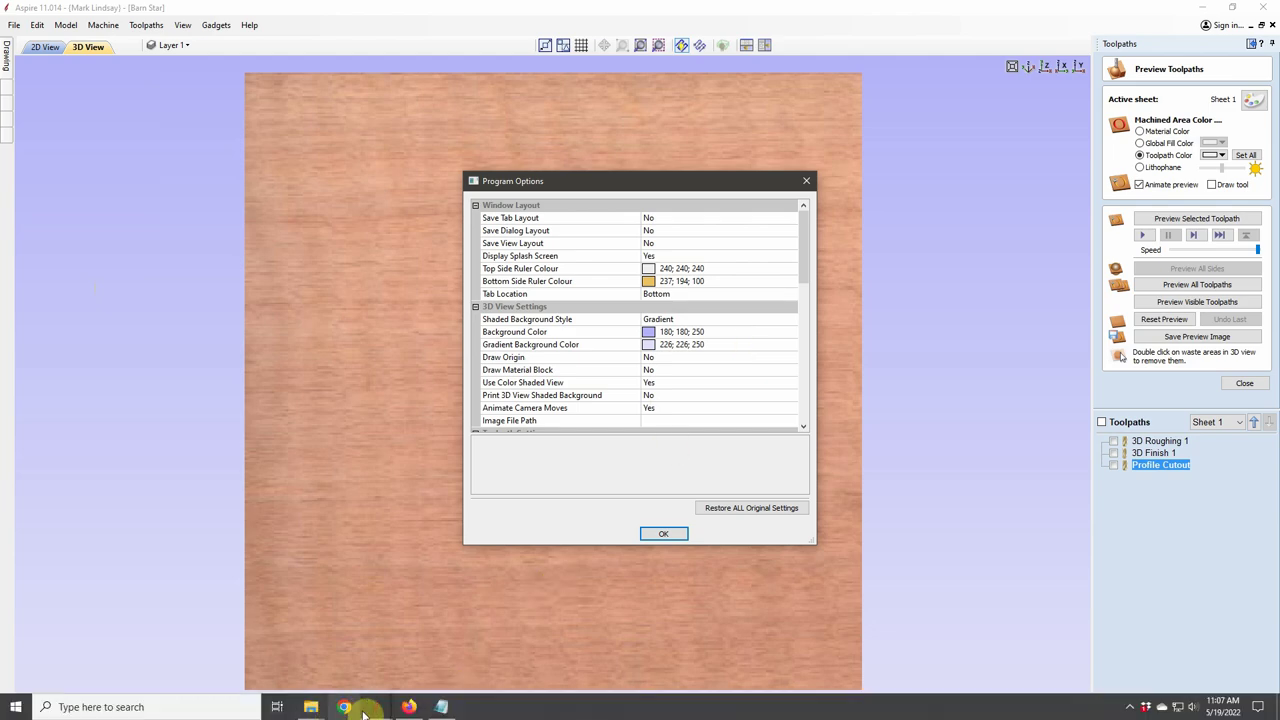
left_click(445, 710)
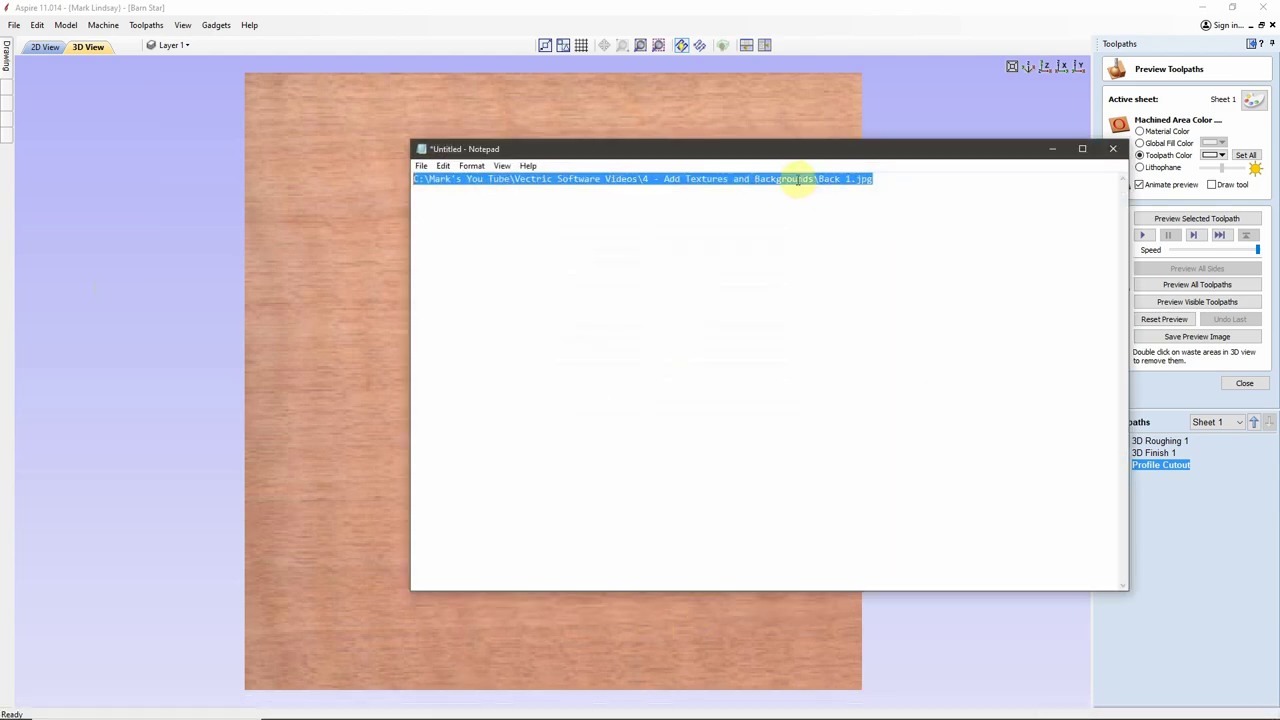
right_click(797, 179)
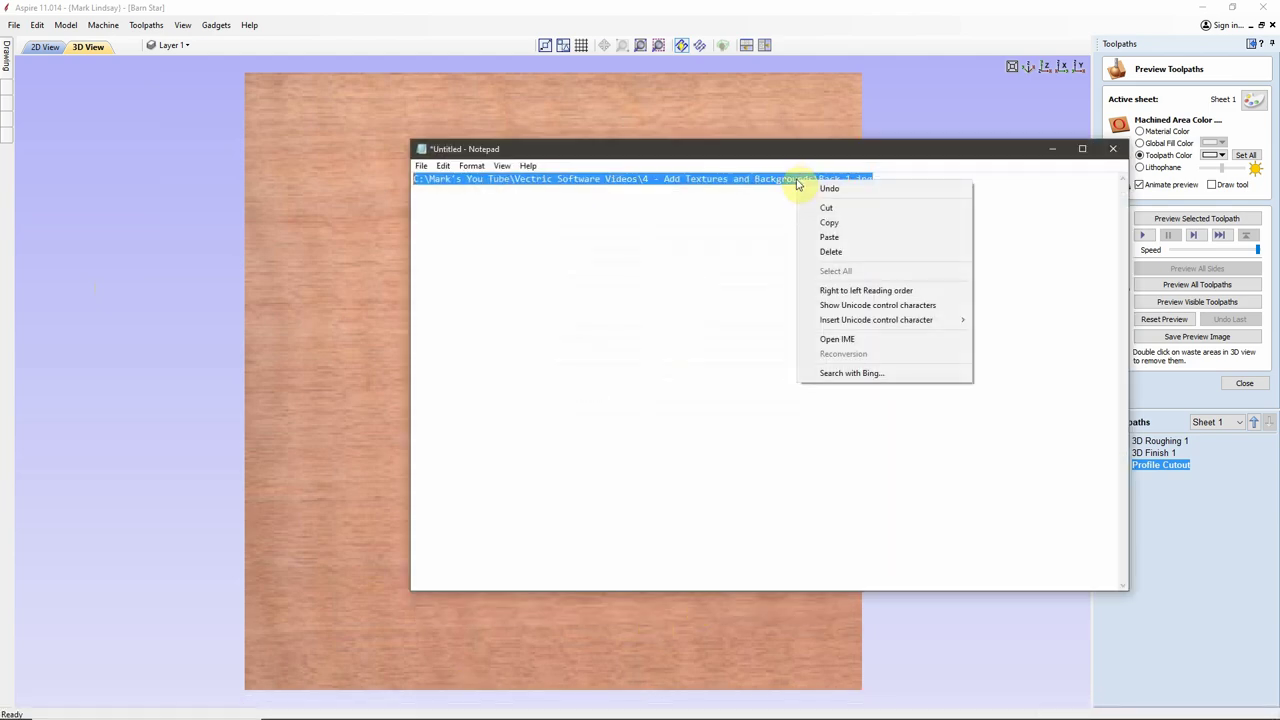
left_click(838, 222)
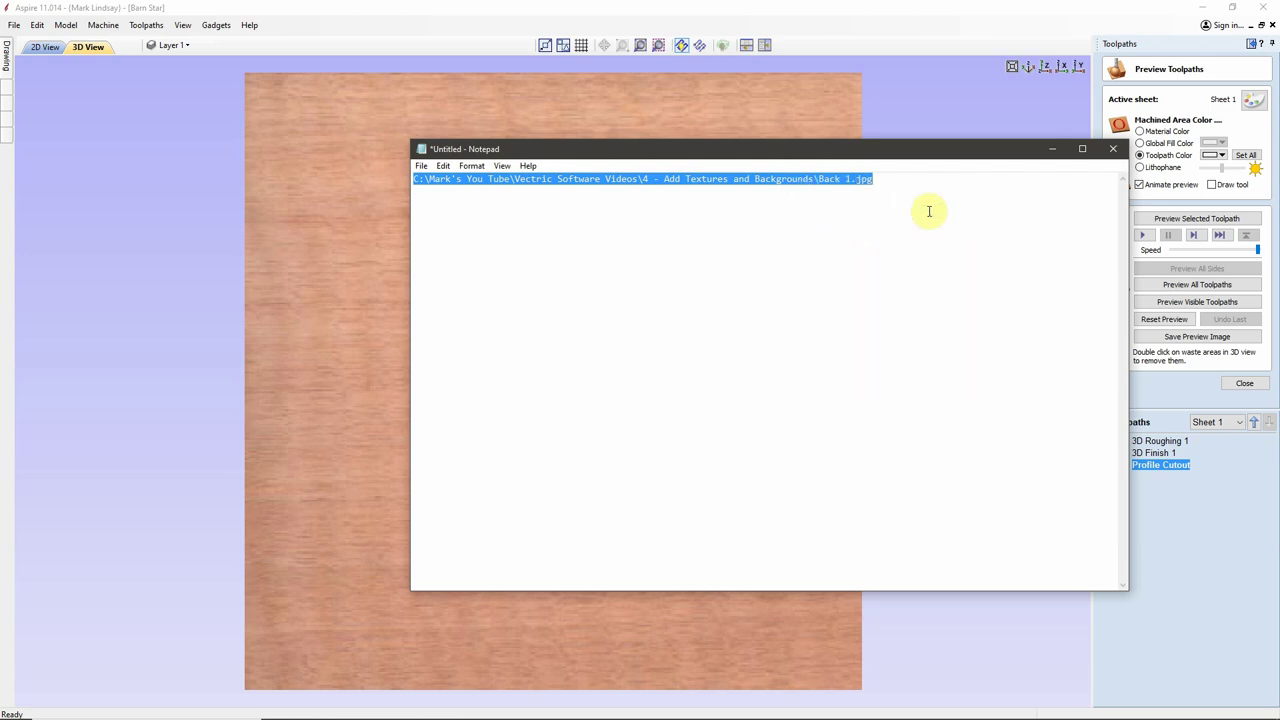
left_click(1050, 149)
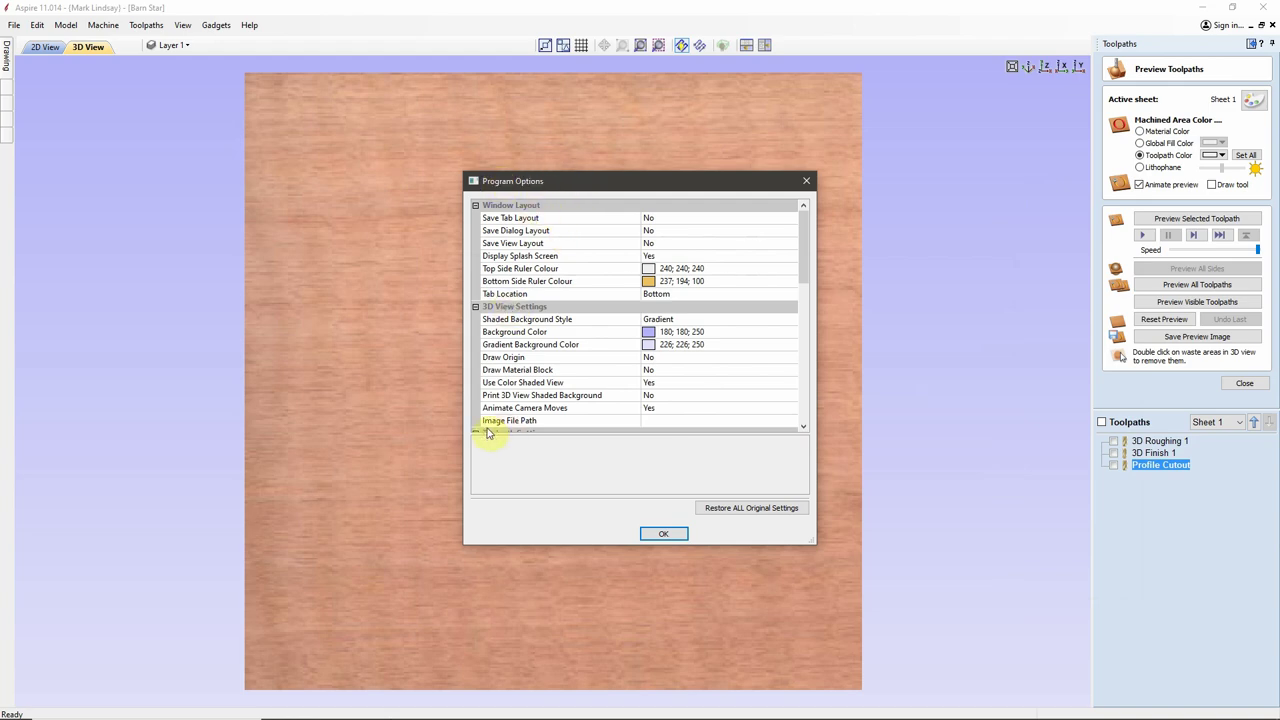
Paste the copied Back 1.jpg path as the Image File Path and set the Shaded Background Style to Image.
left_click(664, 421)
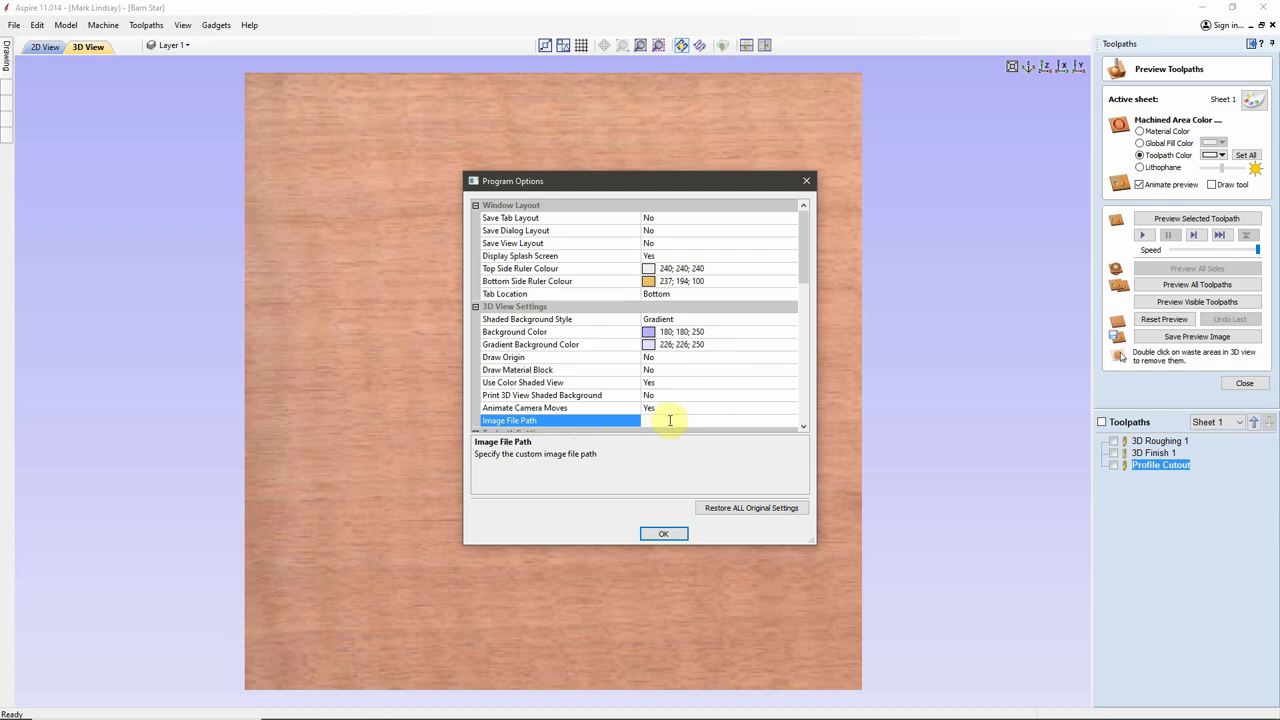
right_click(670, 426)
left_click(710, 478)
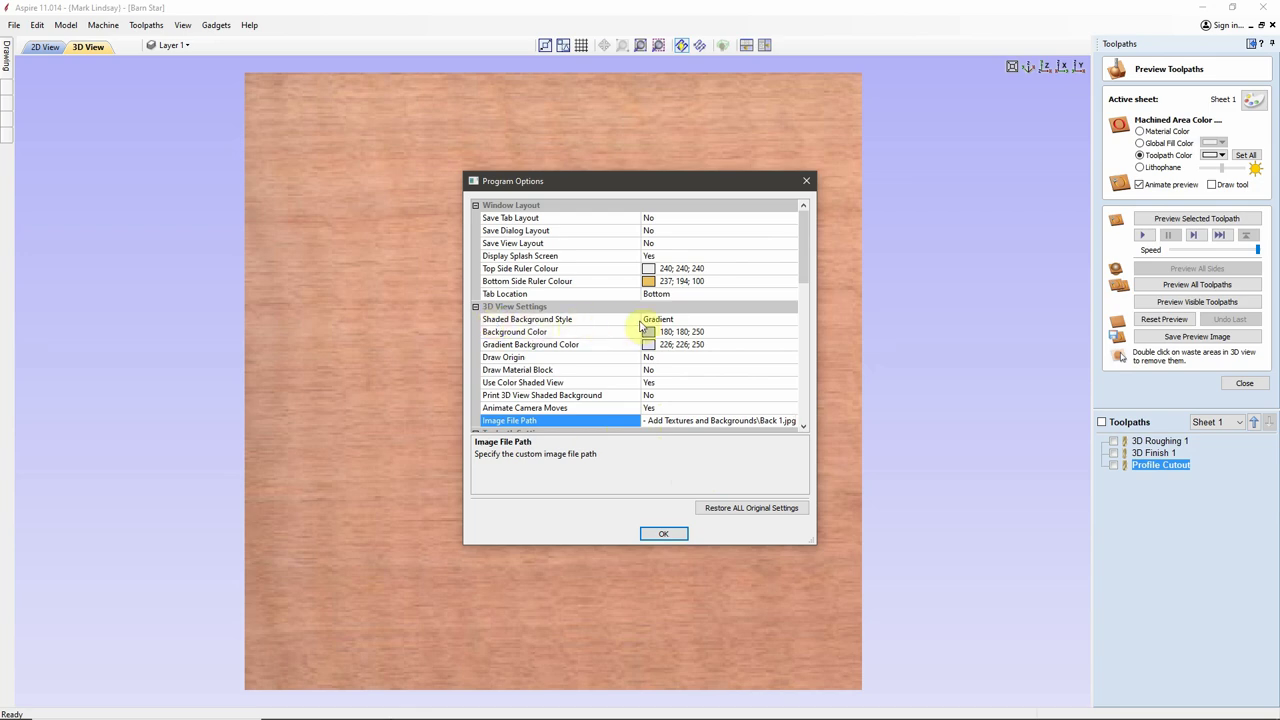
left_click(693, 319)
left_click(790, 319)
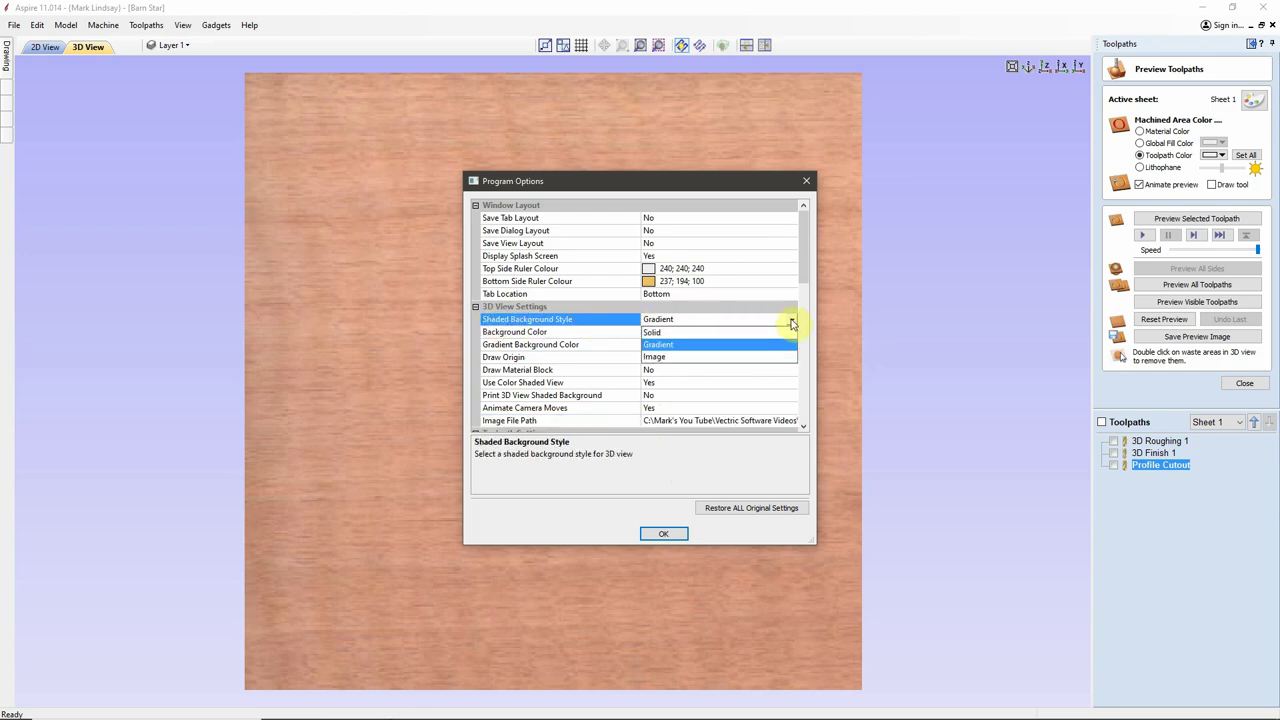
left_click(660, 357)
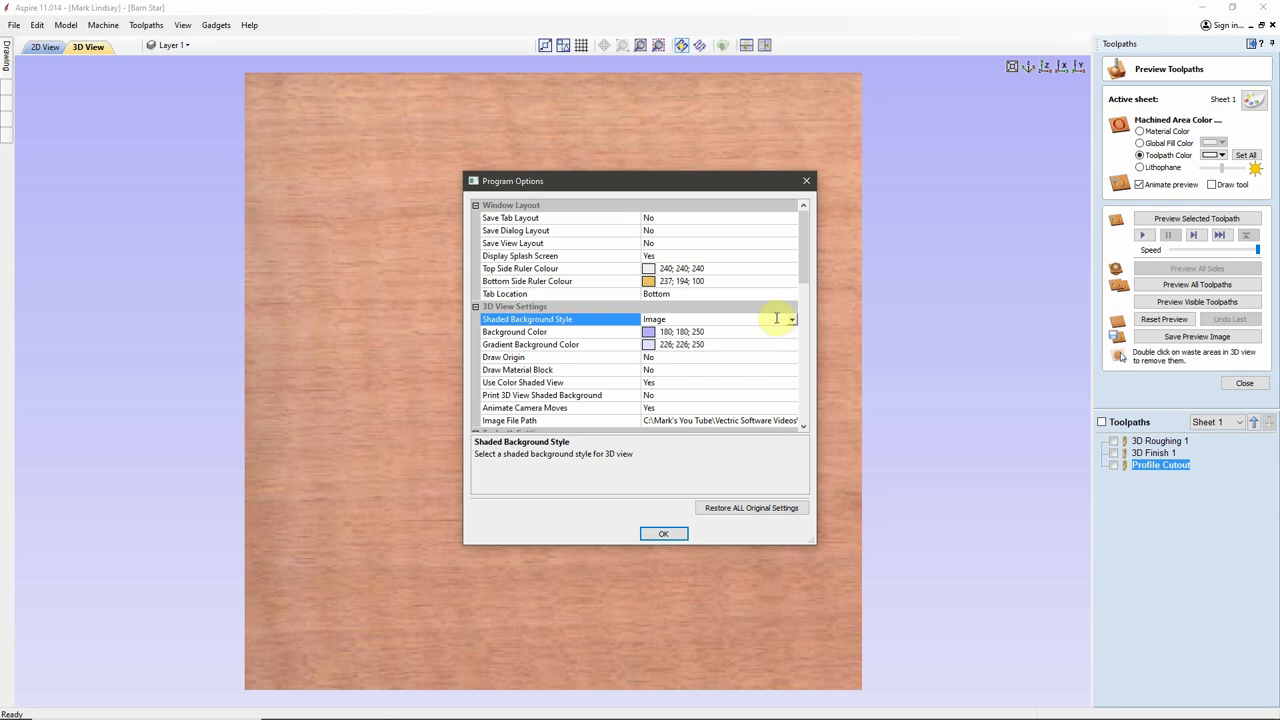
left_click(664, 535)
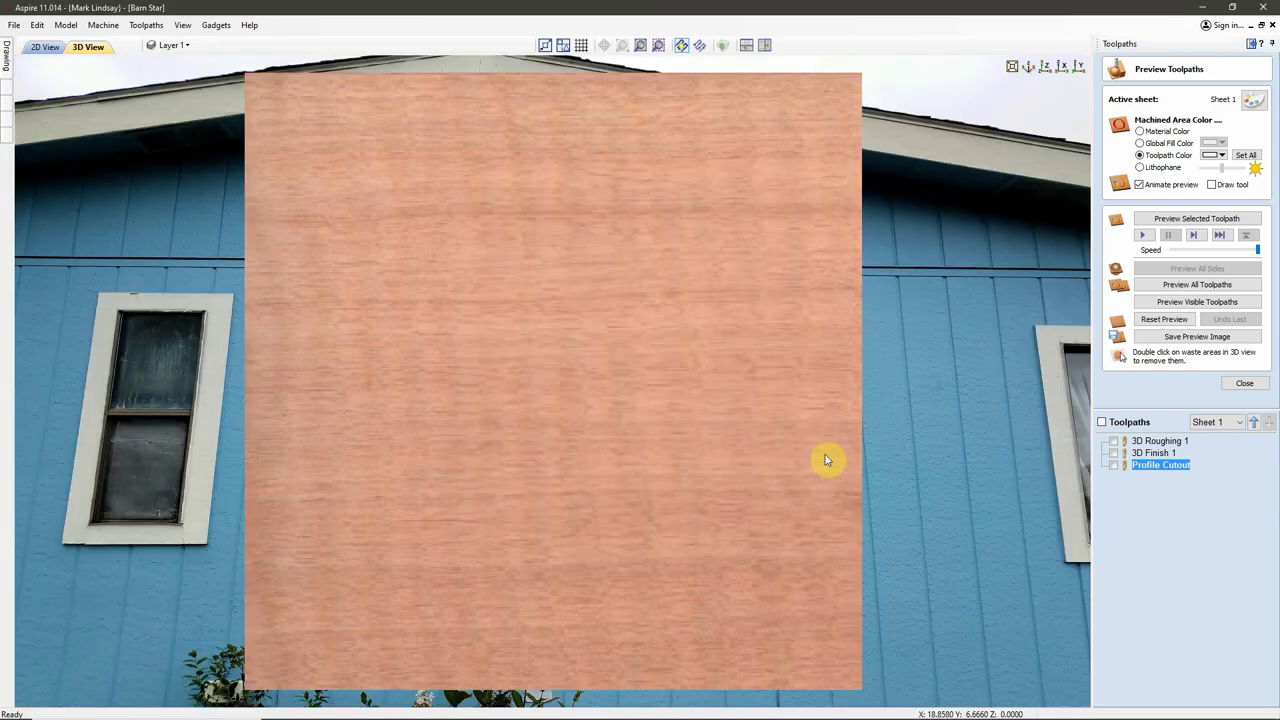
Close the toolpath preview and switch to the drawing tools layout to view the star against the house image.
scroll(545, 410, "down", 1)
scroll(668, 419, "down", 2)
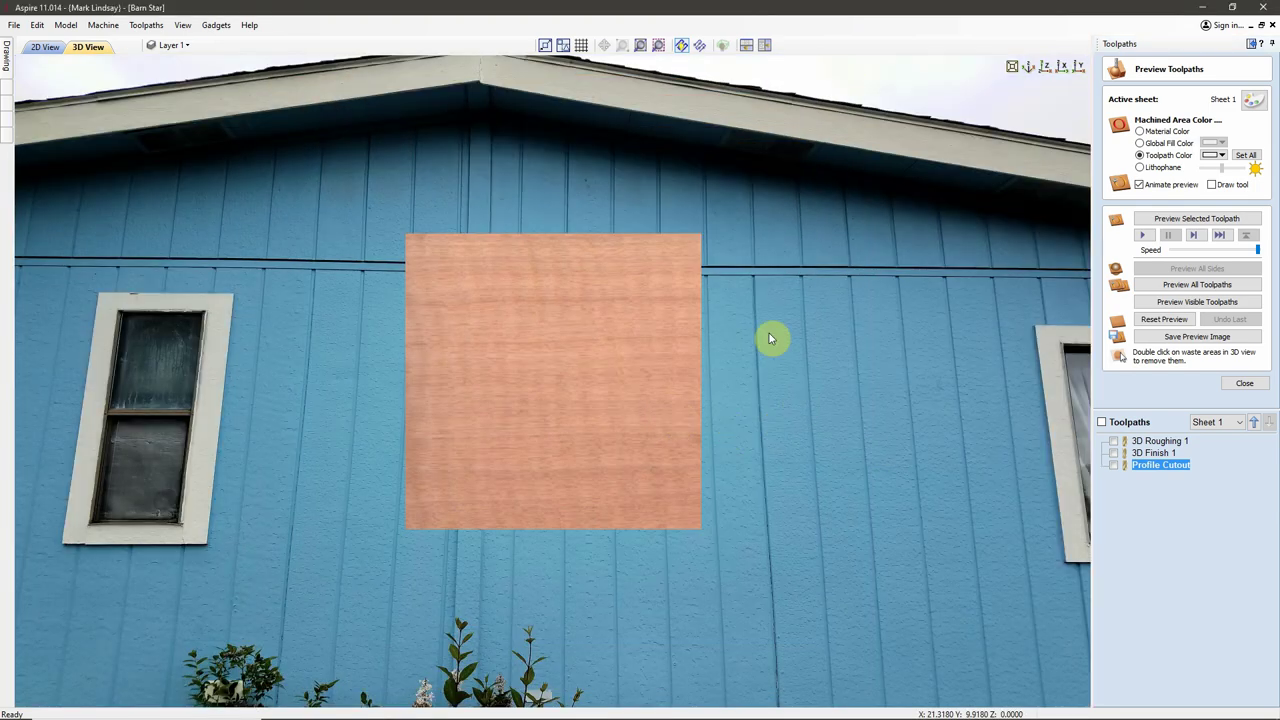
scroll(600, 420, "down", 3)
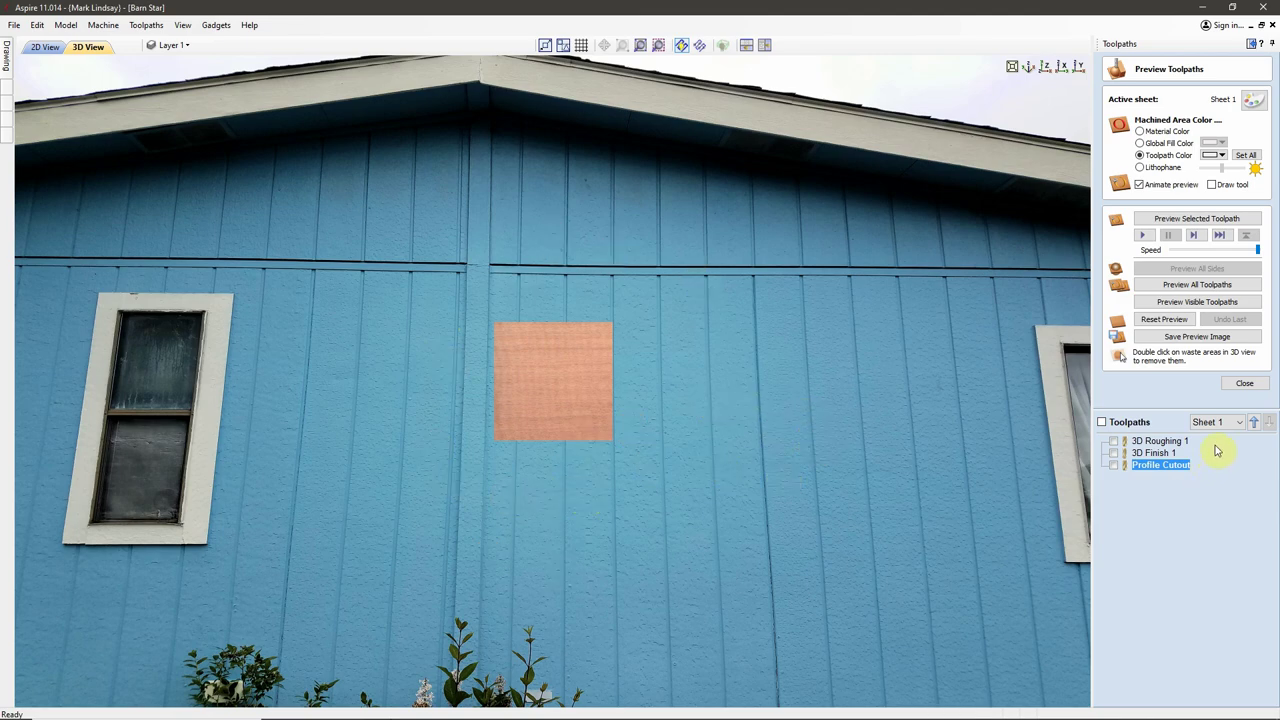
left_click(1244, 385)
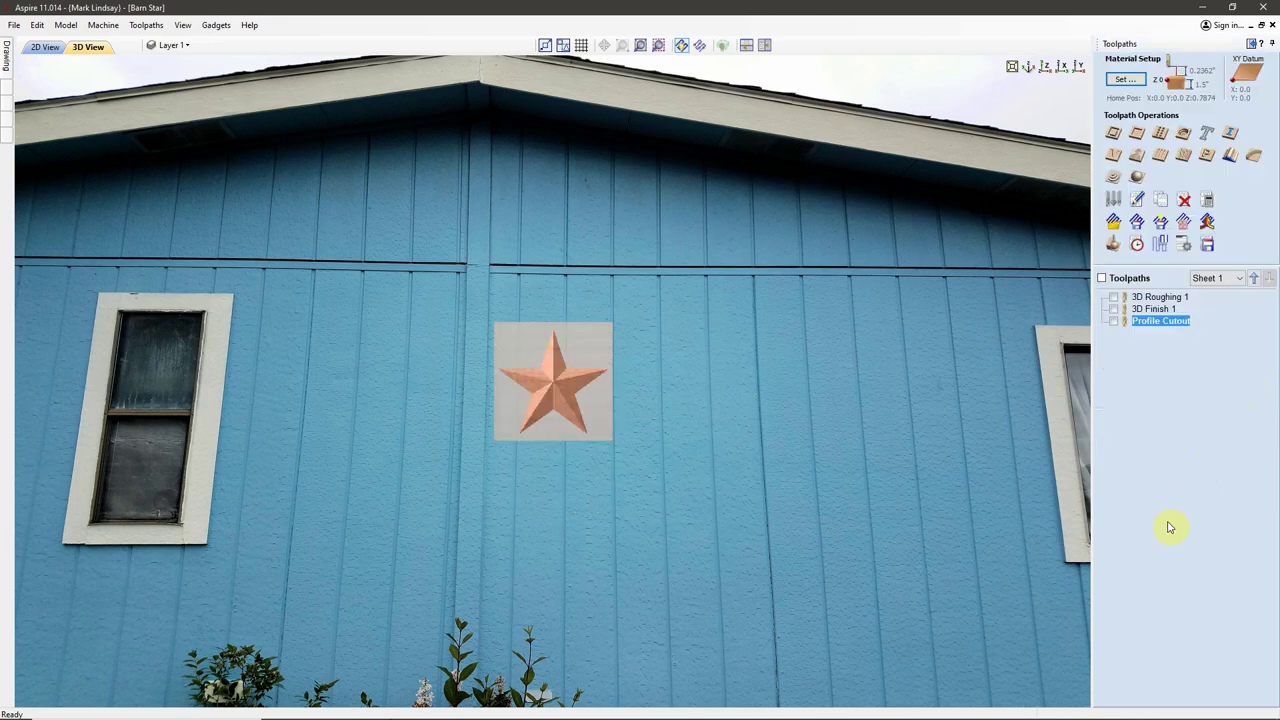
left_click(1249, 45)
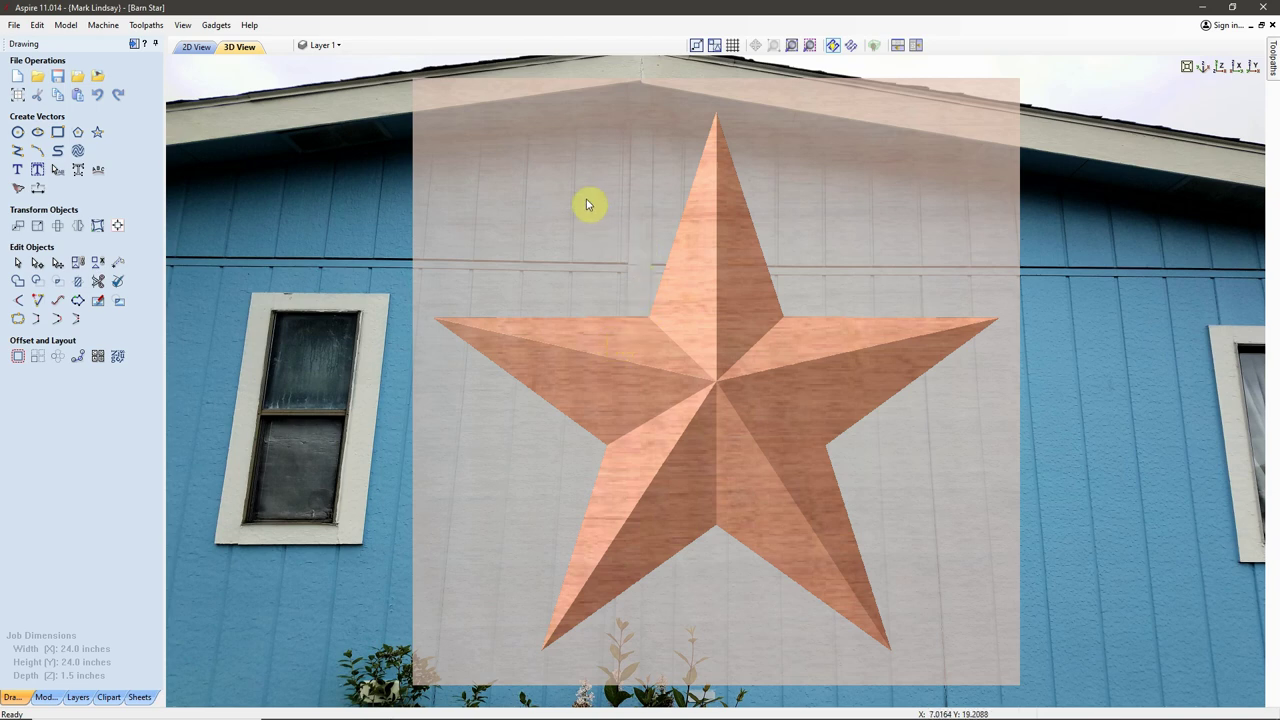
Set the Shaded Background Style of the 3D view to Gradient in the program options.
left_click(14, 25)
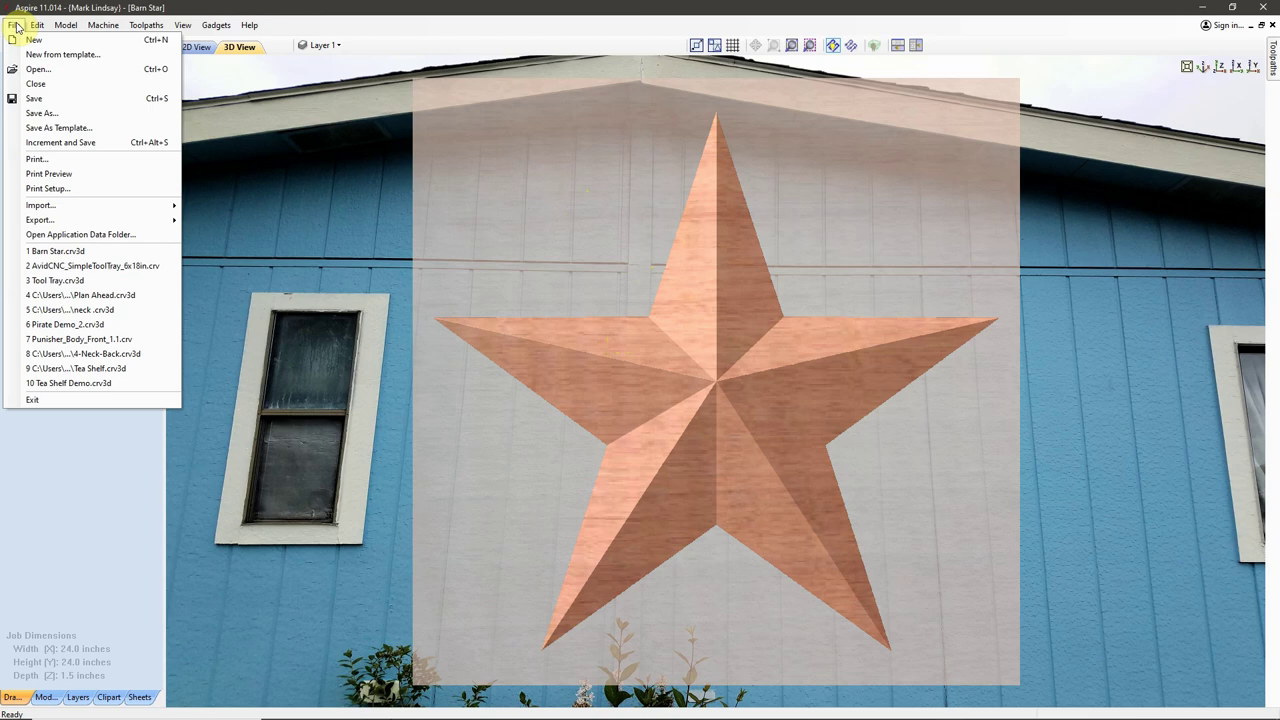
mouse_move(37, 25)
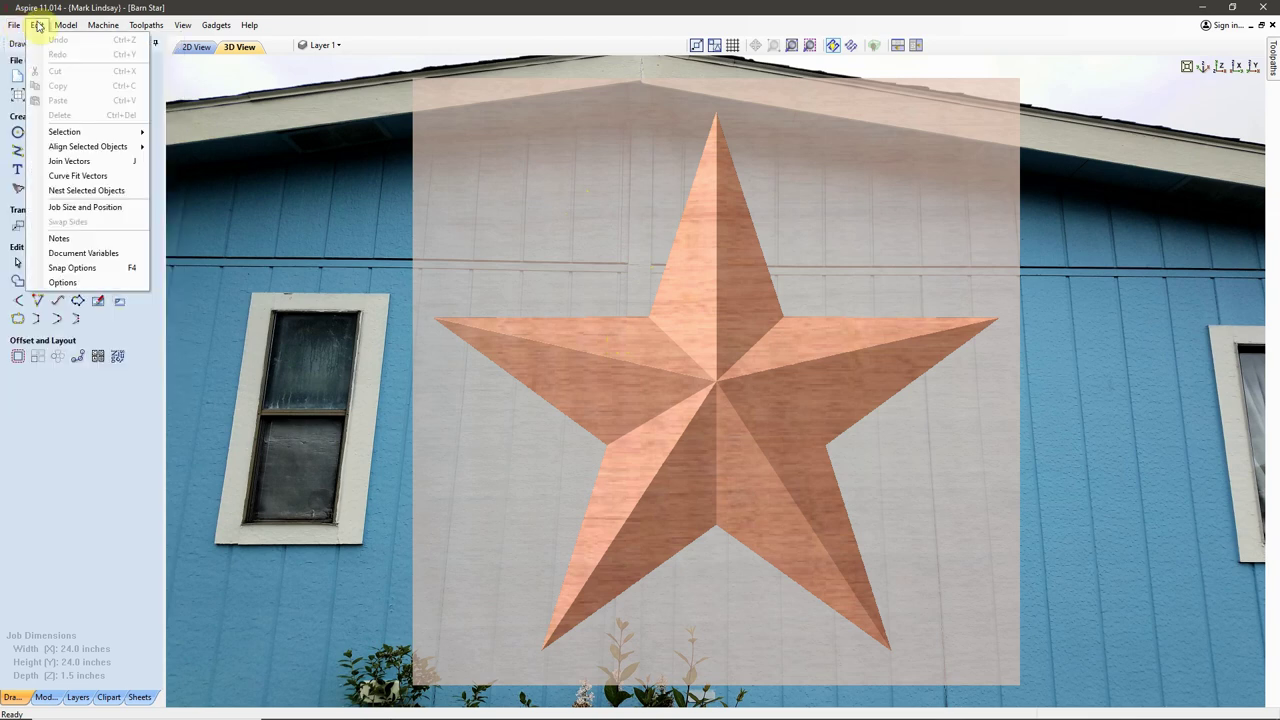
left_click(72, 283)
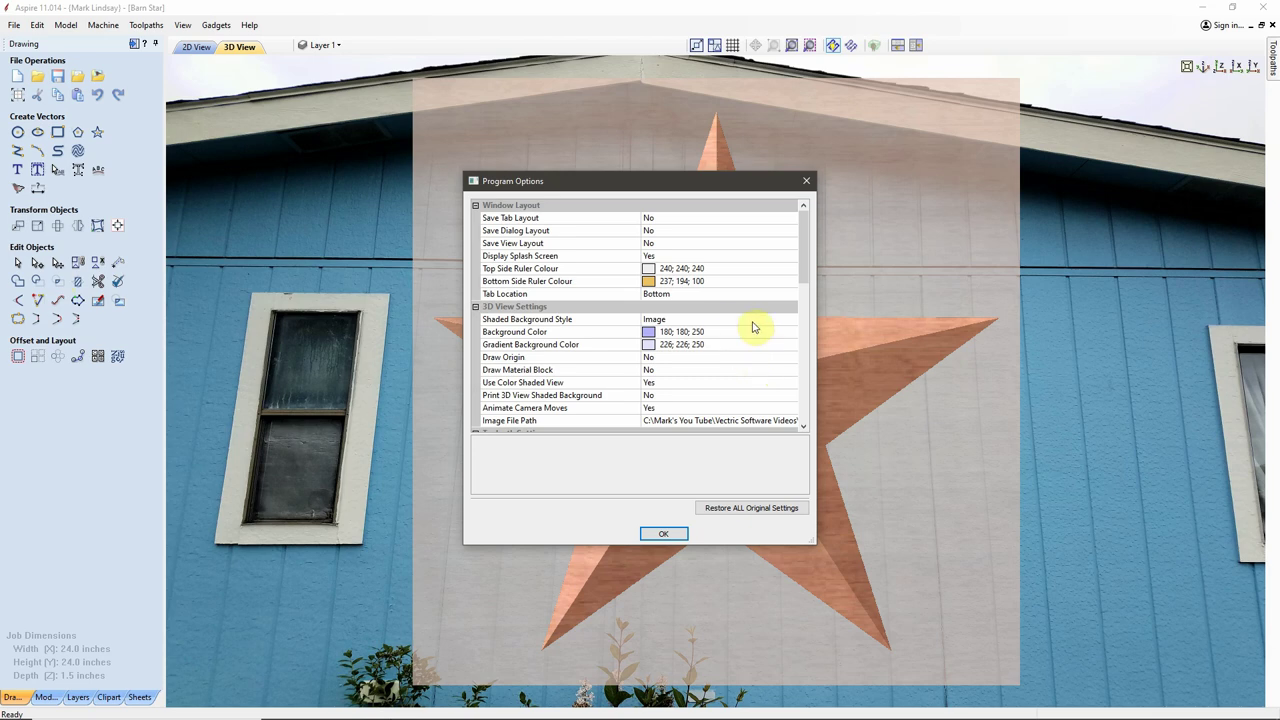
left_click(754, 321)
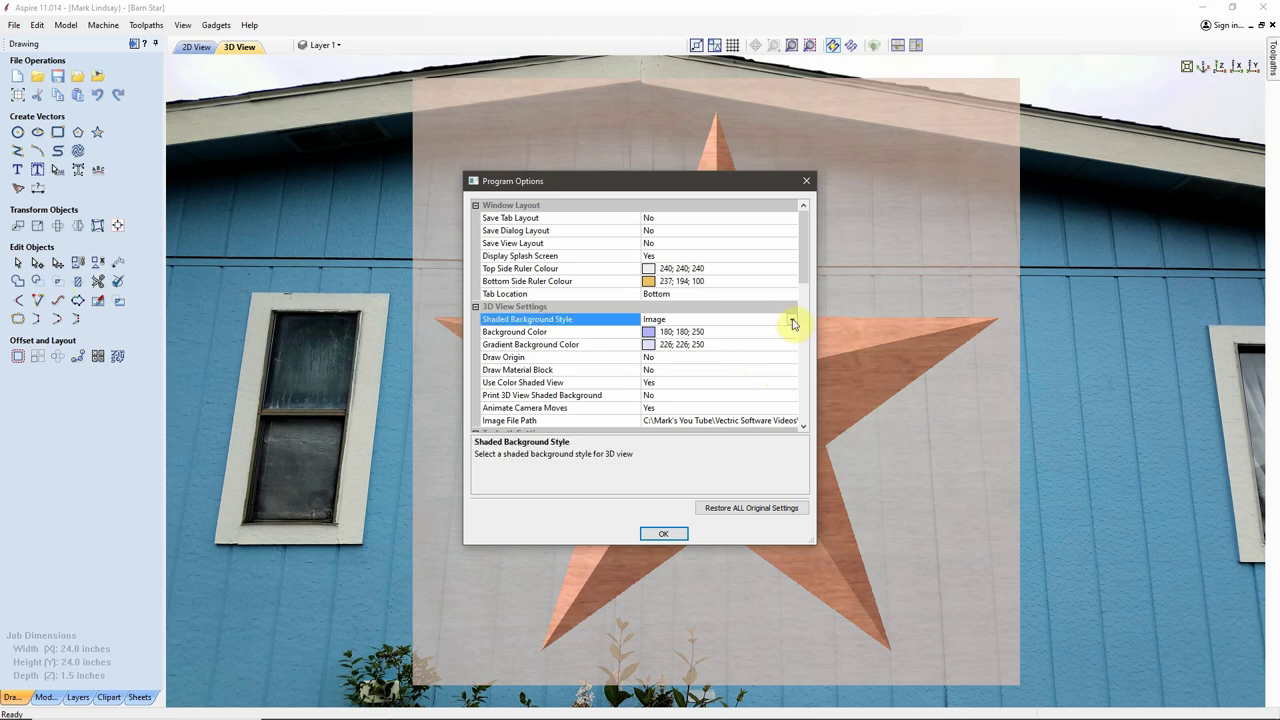
left_click(793, 321)
left_click(712, 344)
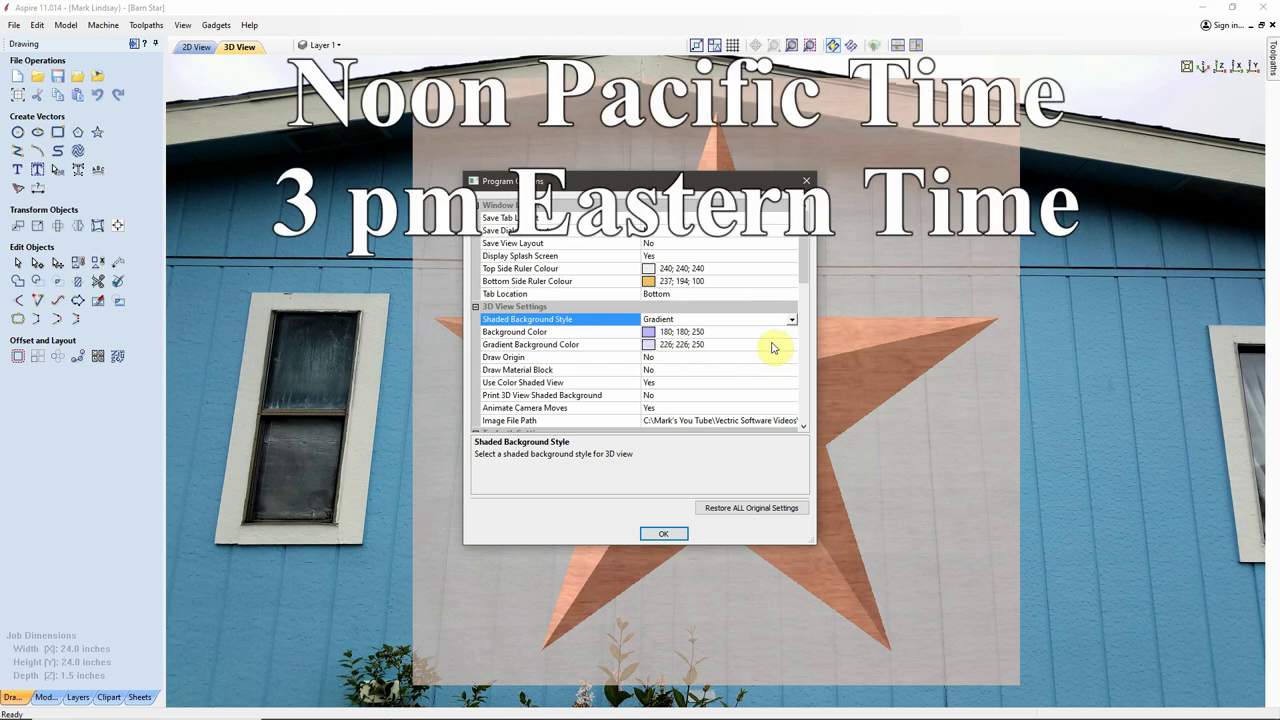
Clear the Image File Path and apply the program options.
left_click(645, 422)
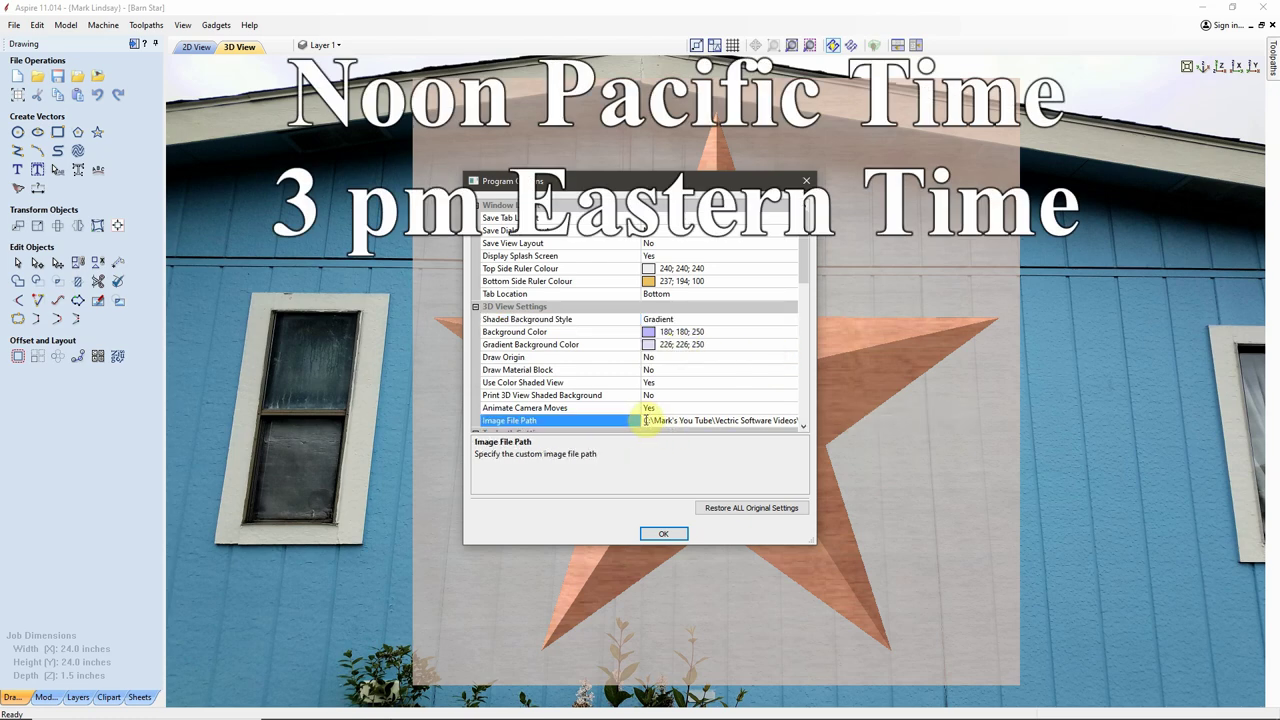
left_click_drag(645, 421, 809, 423)
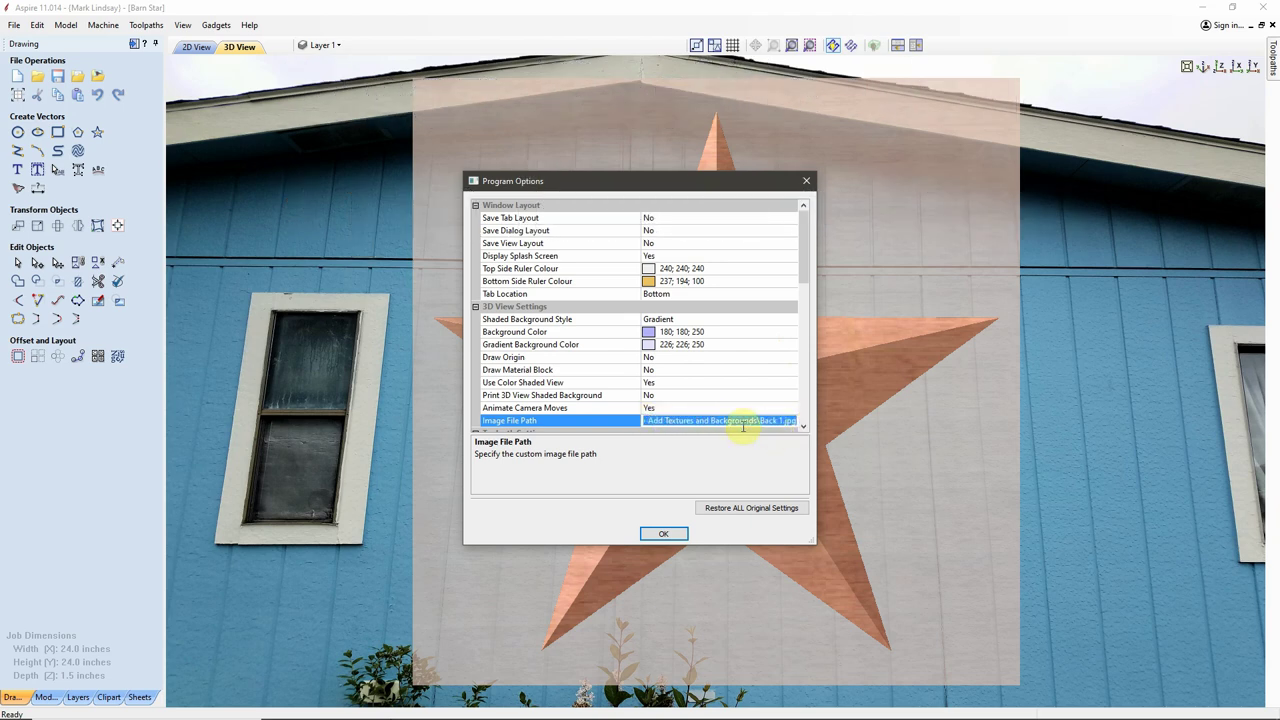
key("Delete")
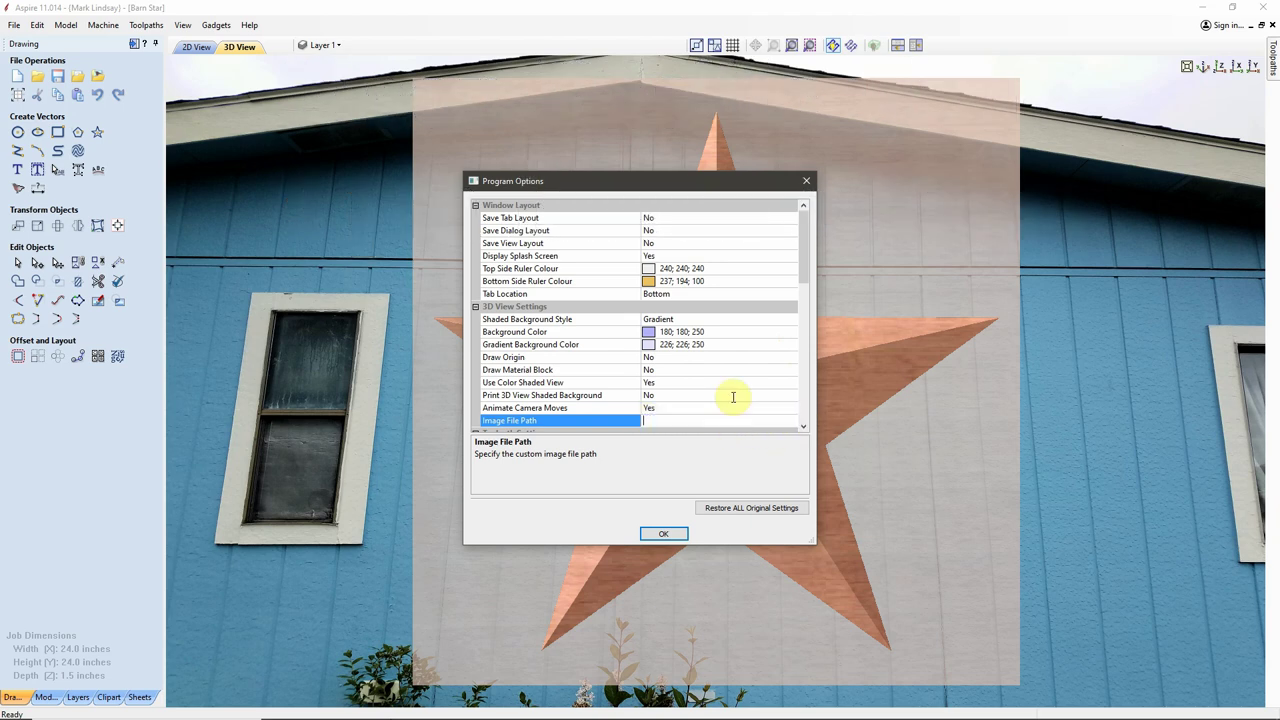
left_click(665, 536)
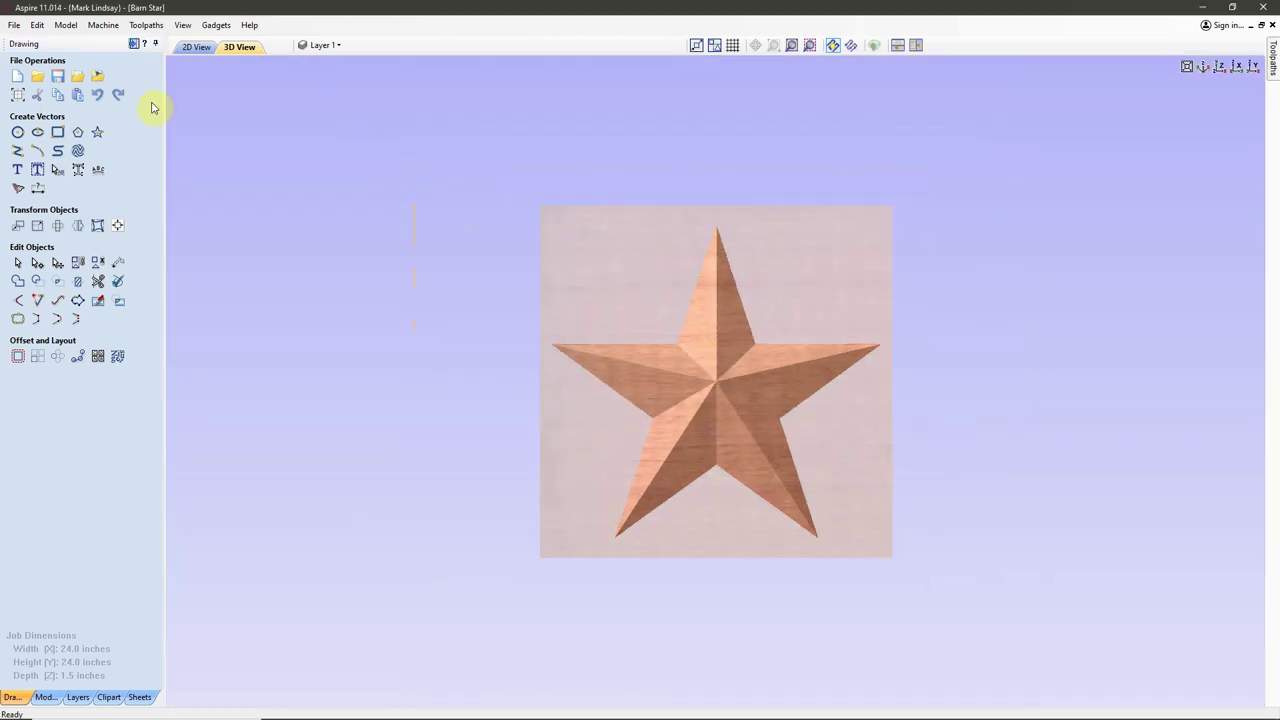
Switch to the toolpaths layout, open Preview Toolpaths, and set the sheet's material appearance to Wenge - H.
left_click(134, 45)
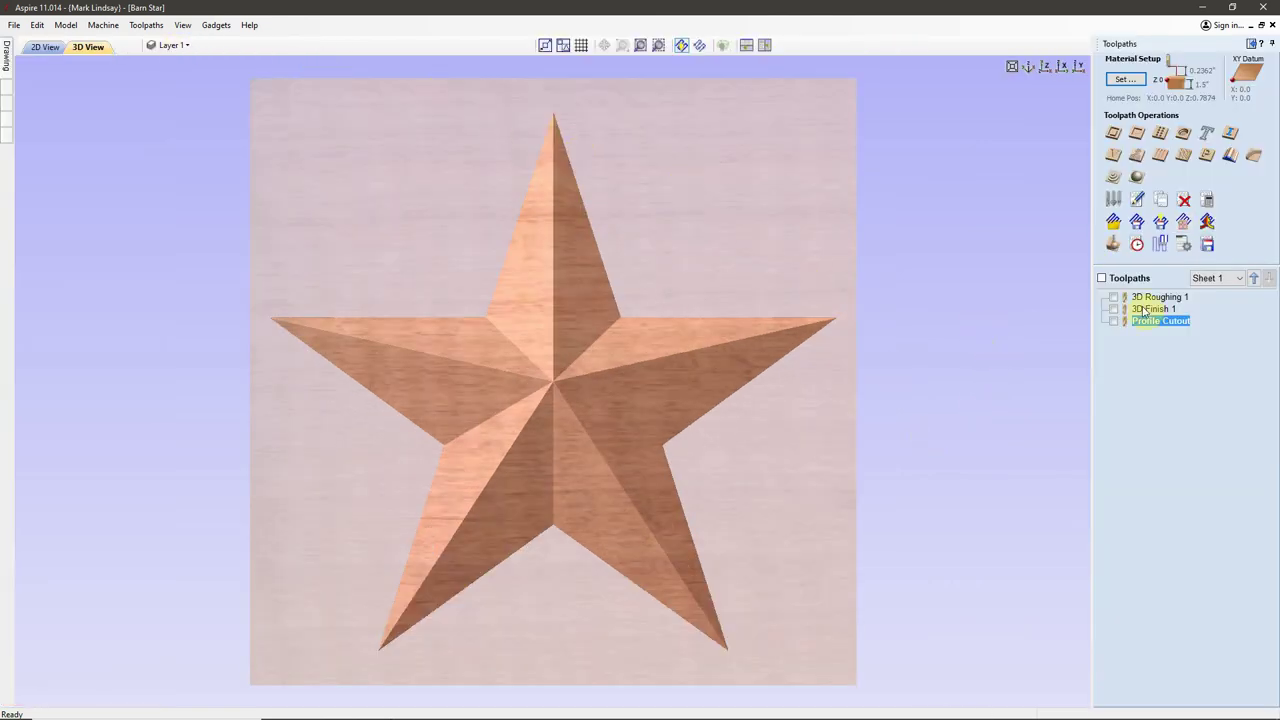
left_click(1113, 245)
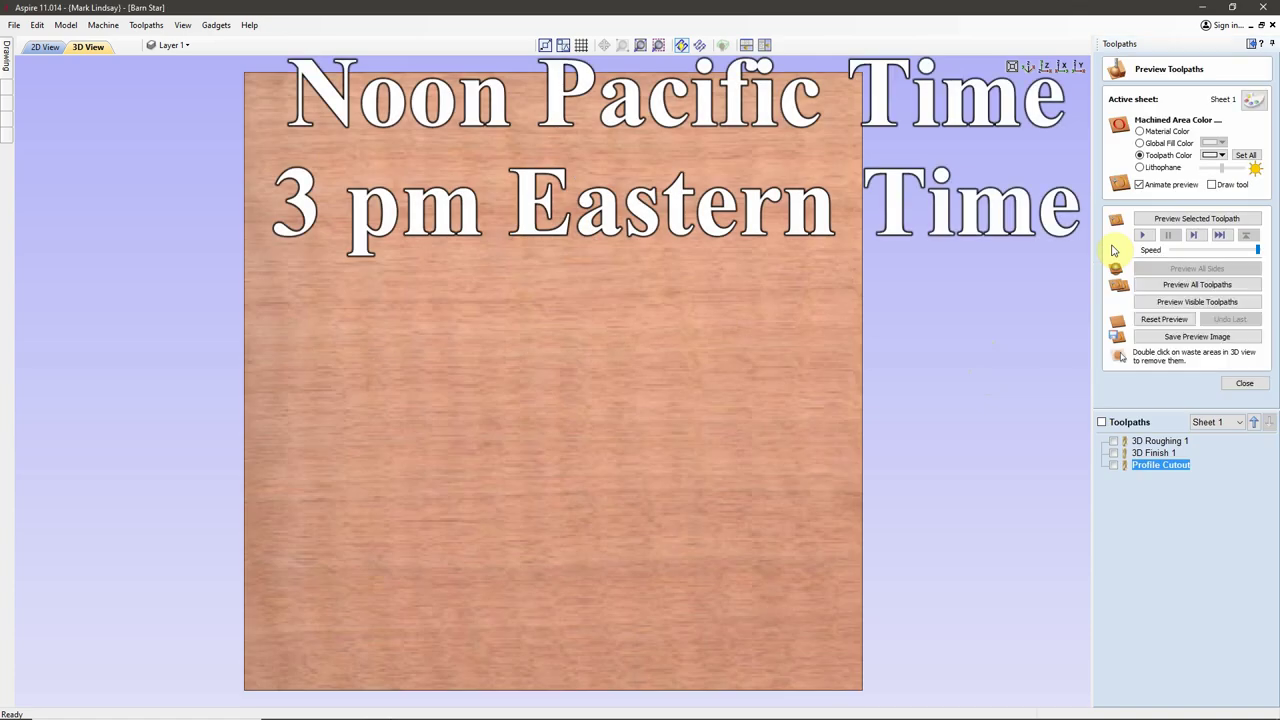
left_click(1254, 100)
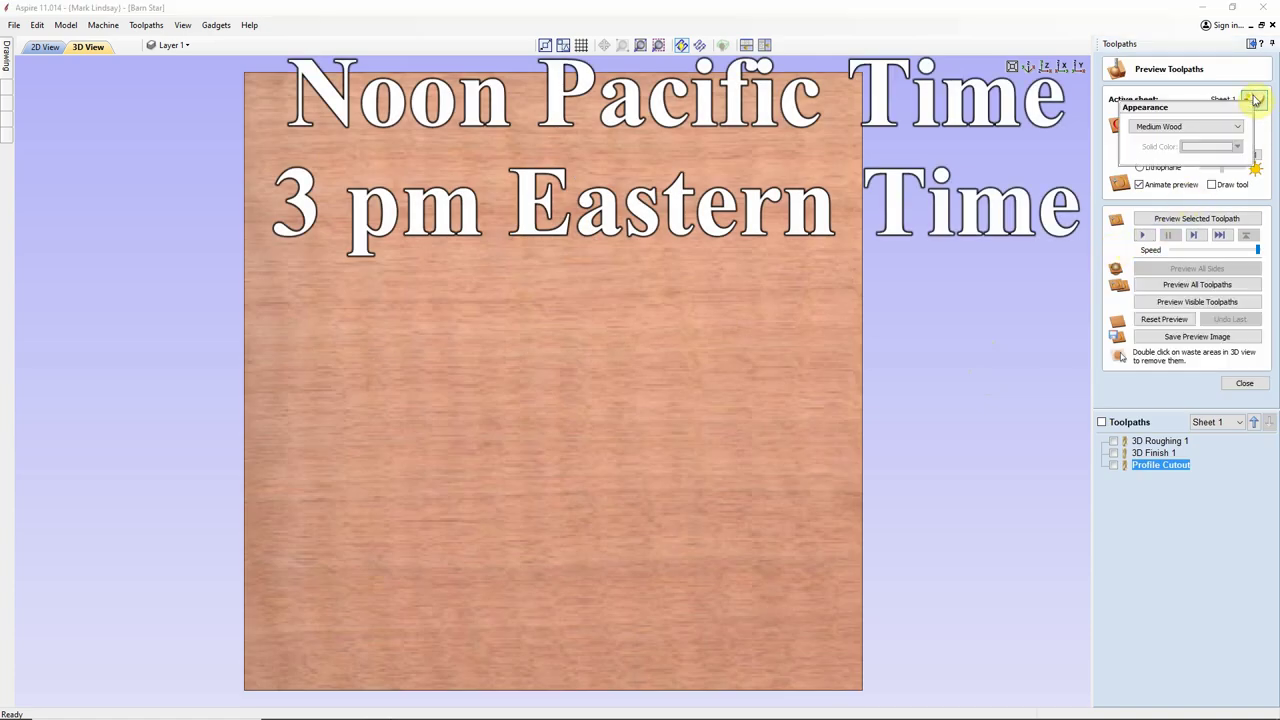
left_click(1238, 127)
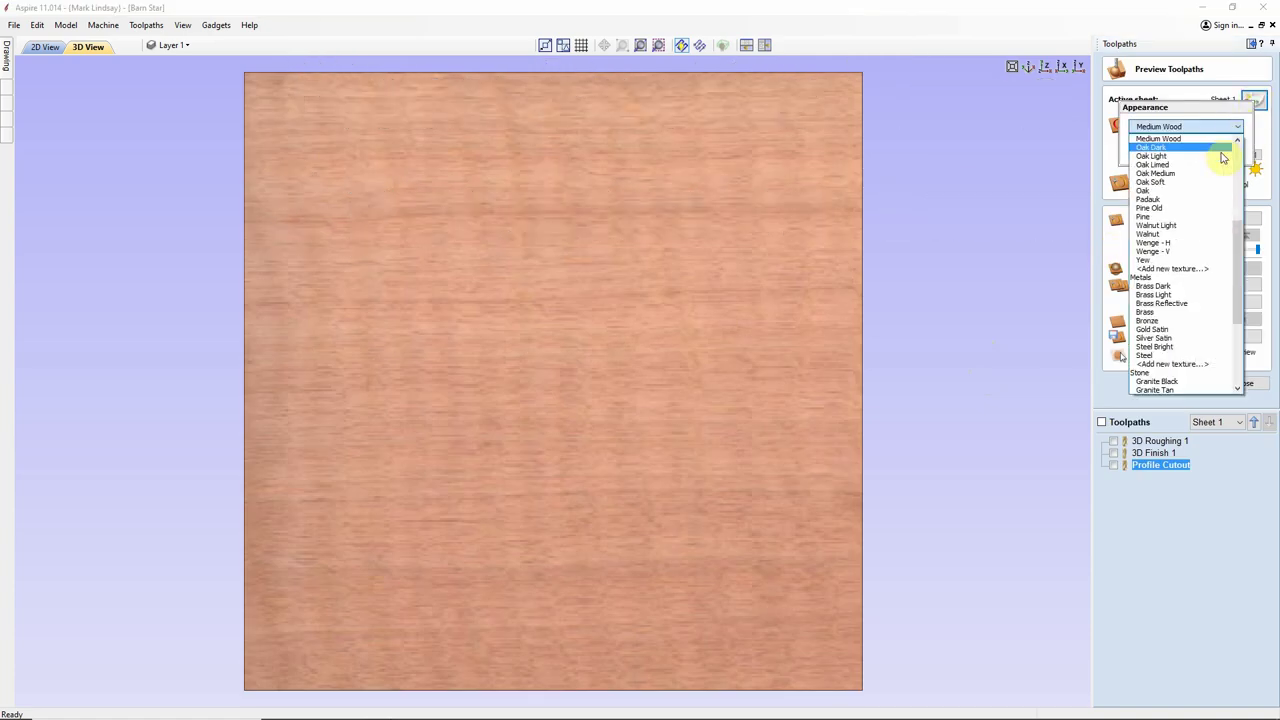
left_click(1184, 243)
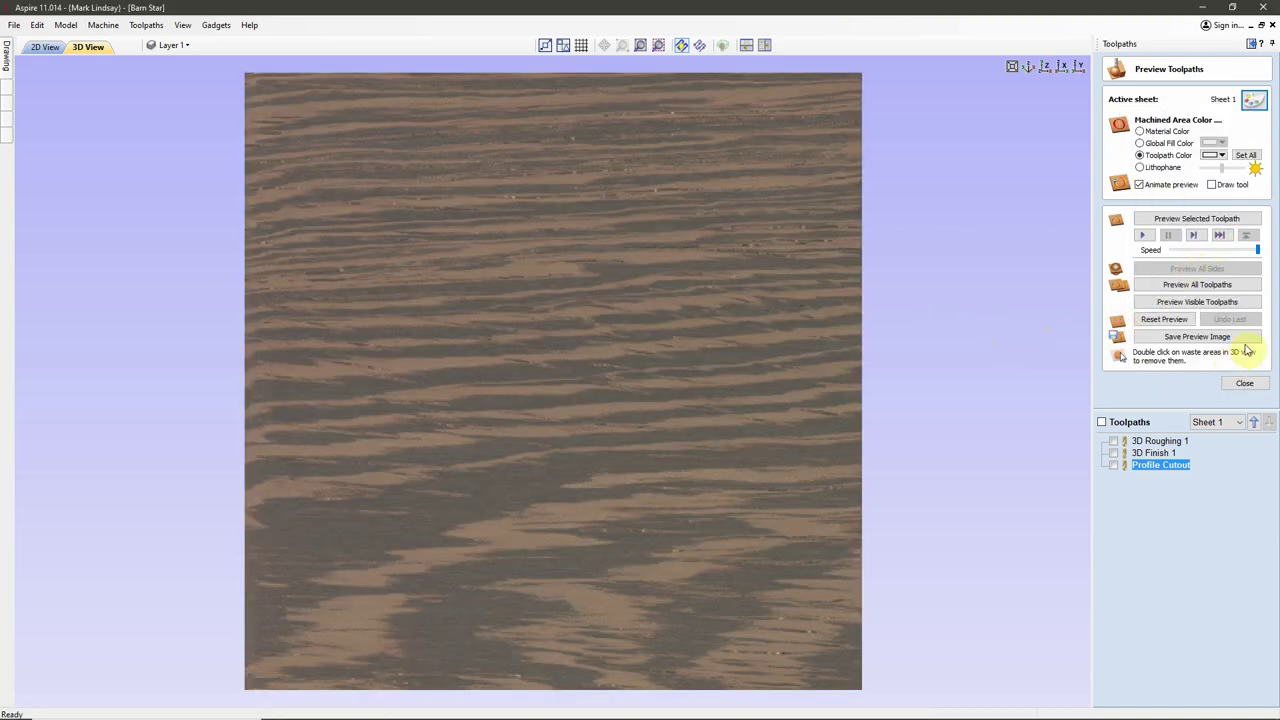
Preview all toolpaths, remove the waste area around the star, and inspect the wenge star at an angle.
left_click(1202, 285)
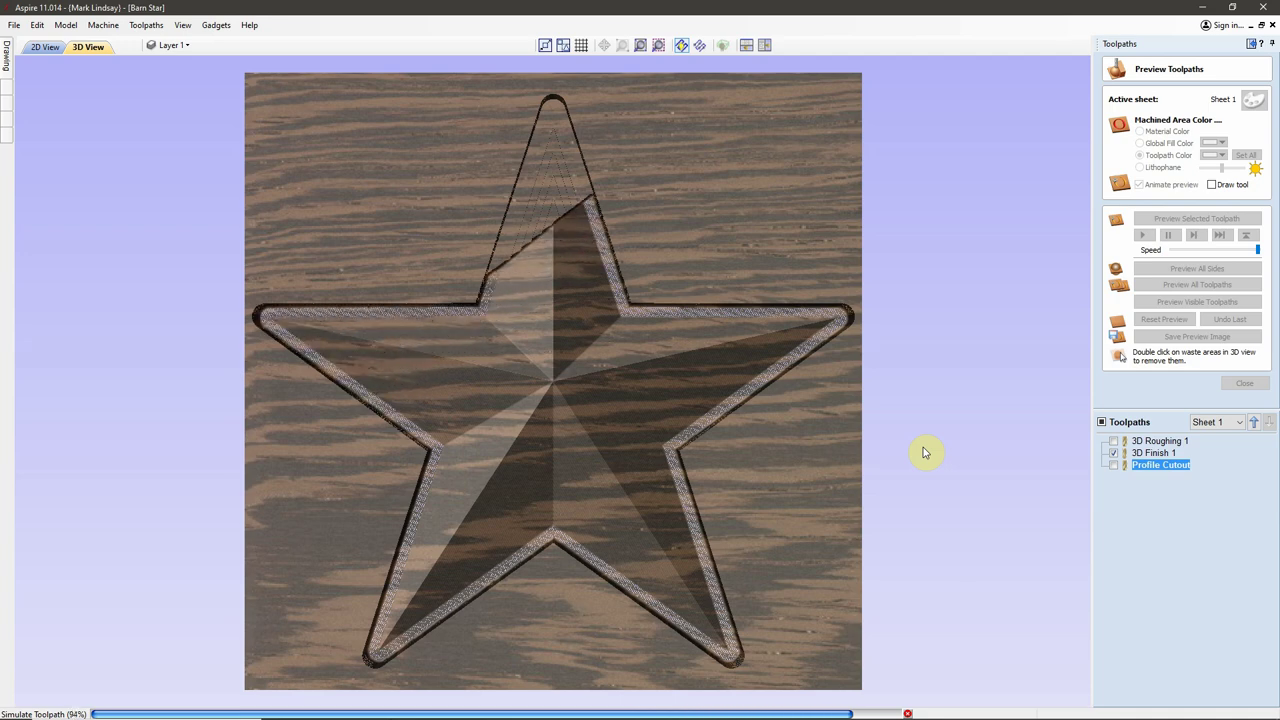
double_click(798, 468)
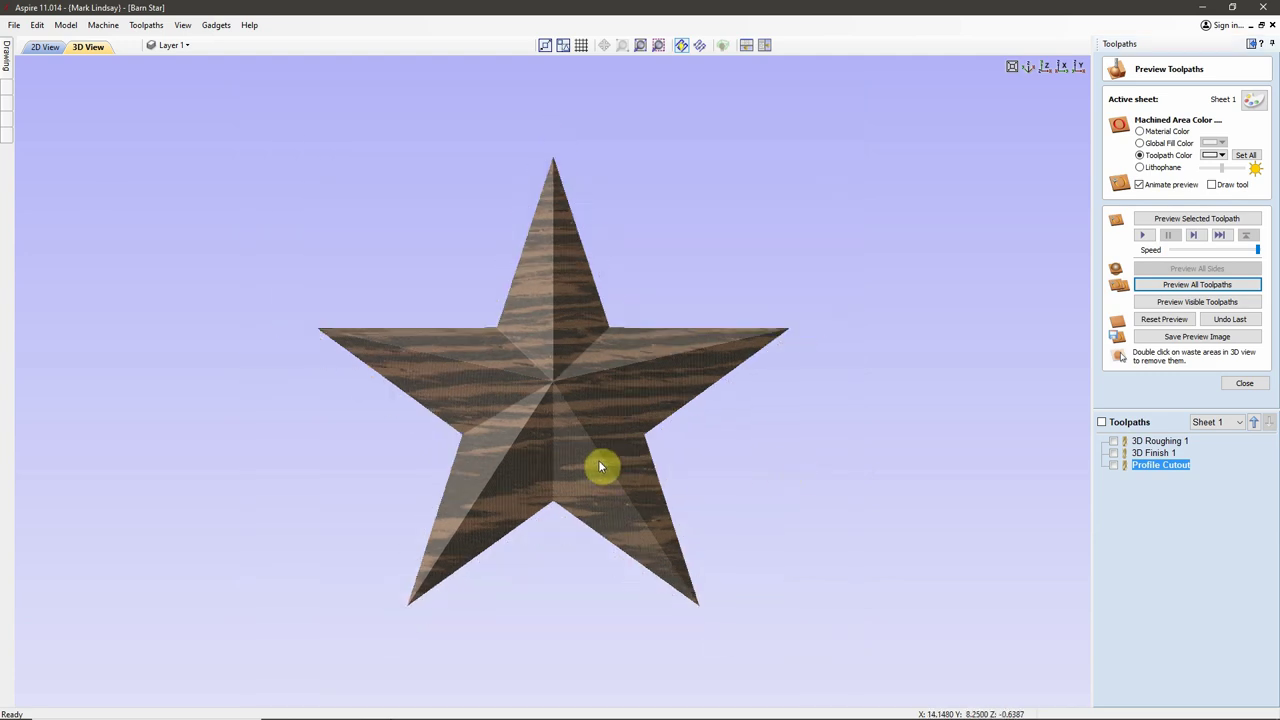
left_click_drag(606, 460, 520, 475)
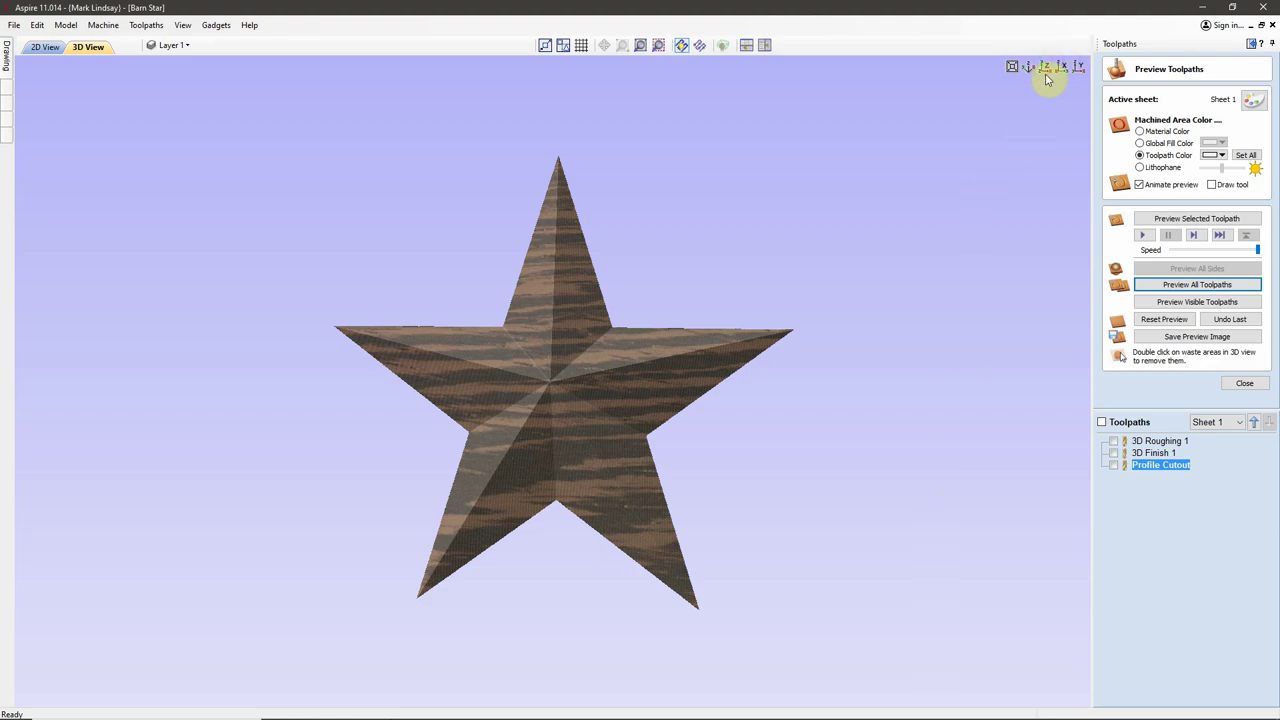